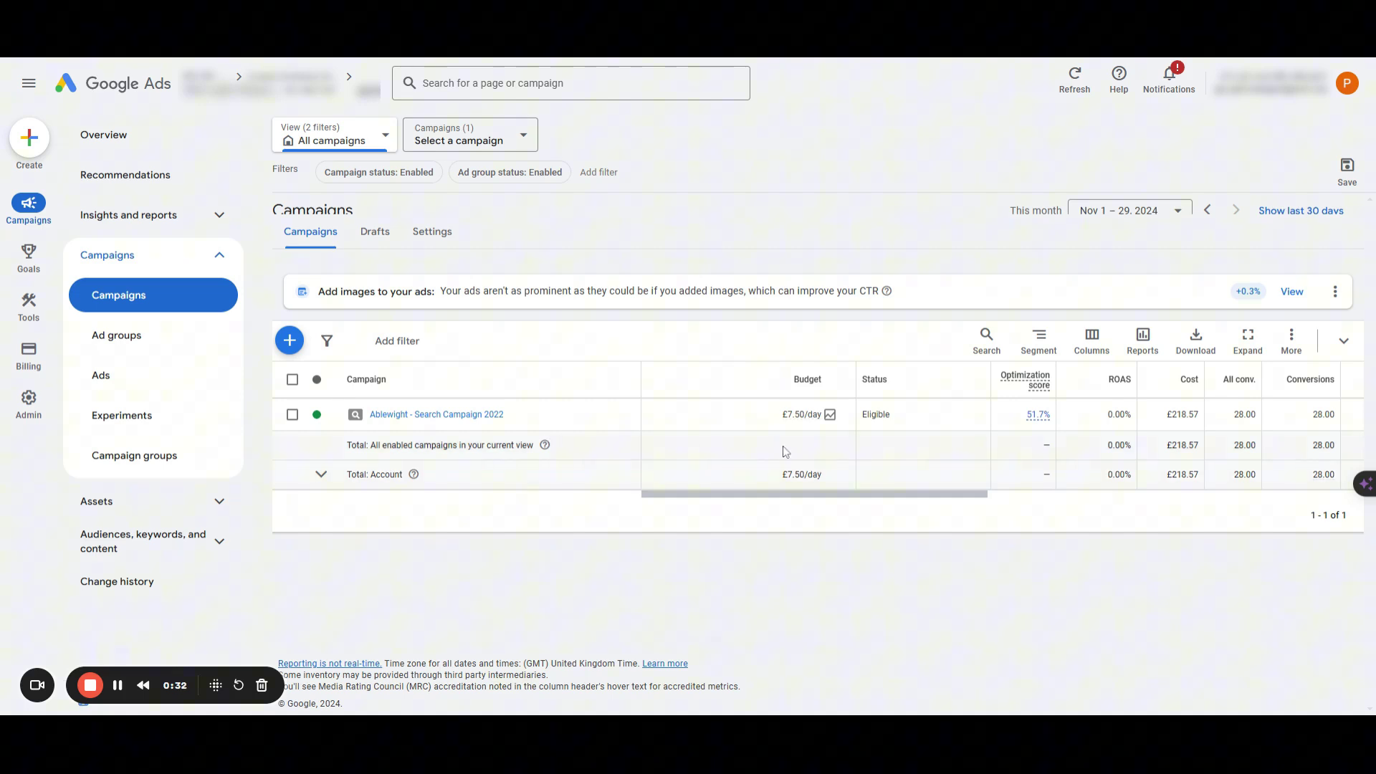
Step: Highlight the £7.50/day budget, £7.81 cost per conversion and 20.90% conversion rate figures
{"action": "left_click_drag", "start_coordinate": [784, 450], "coordinate": [817, 475]}
{"action": "left_click", "coordinate": [786, 481]}
{"action": "left_click_drag", "start_coordinate": [825, 477], "coordinate": [764, 482]}
{"action": "left_click_drag", "start_coordinate": [858, 494], "coordinate": [1039, 495]}
{"action": "double_click", "coordinate": [1220, 419]}
{"action": "double_click", "coordinate": [1270, 416]}
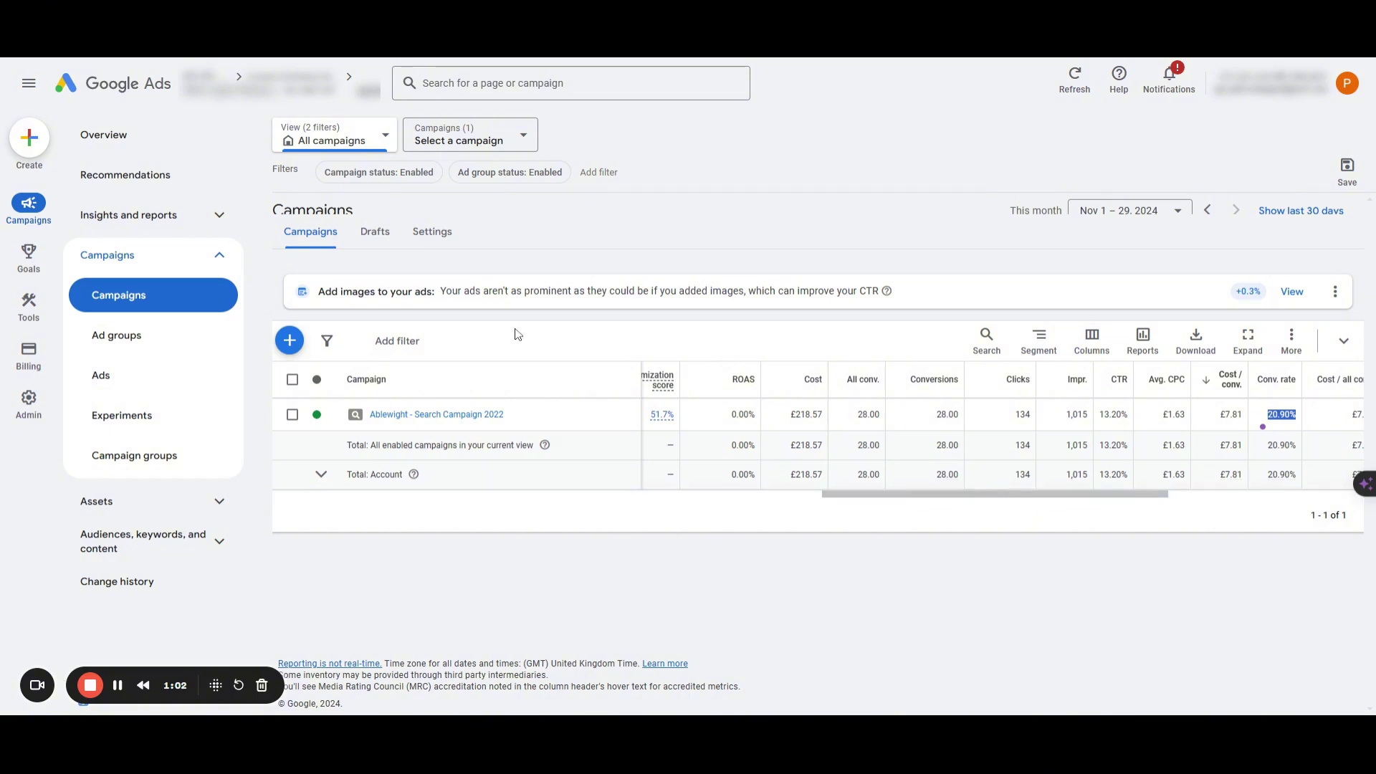
{"action": "left_click", "coordinate": [21, 269]}
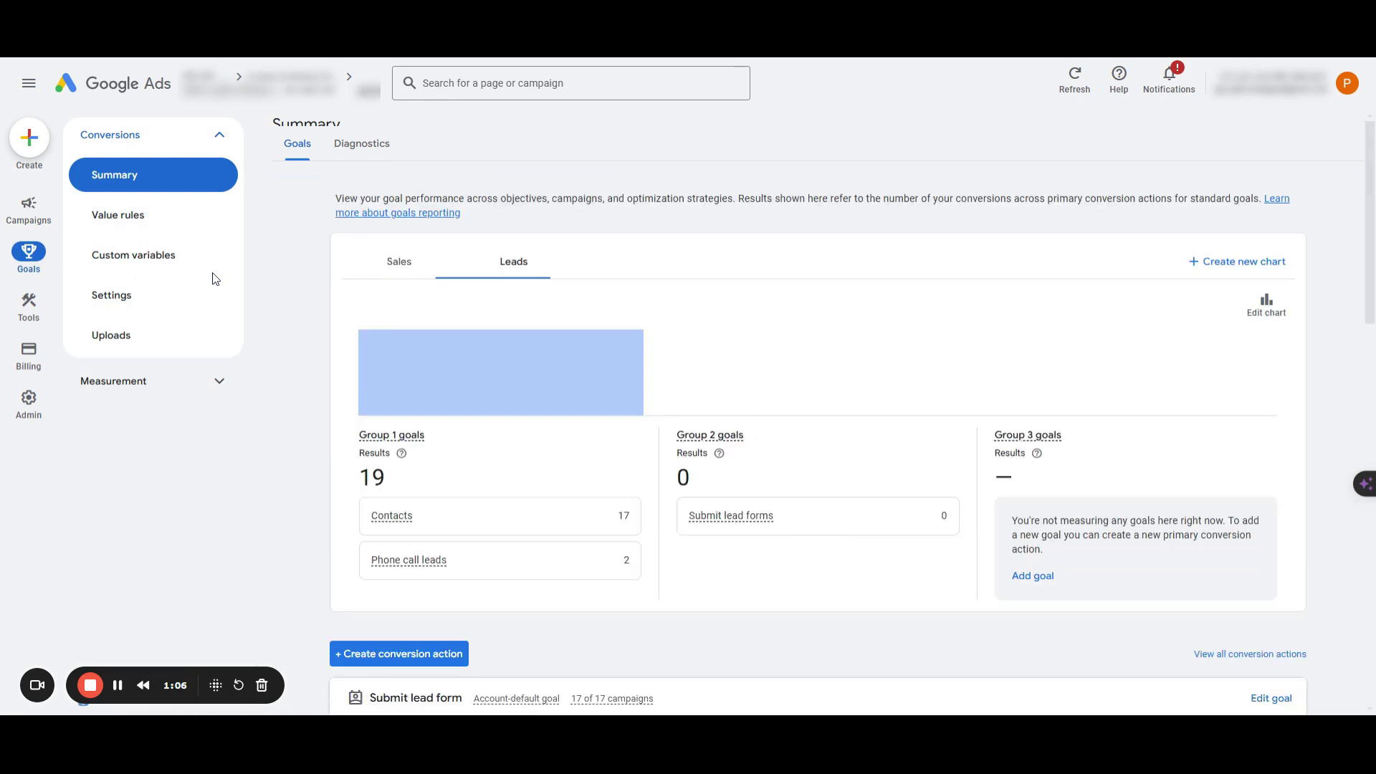
{"action": "left_click_drag", "start_coordinate": [1371, 166], "coordinate": [1370, 287]}
{"action": "left_click", "coordinate": [349, 411]}
{"action": "left_click", "coordinate": [351, 446]}
{"action": "left_click", "coordinate": [349, 480]}
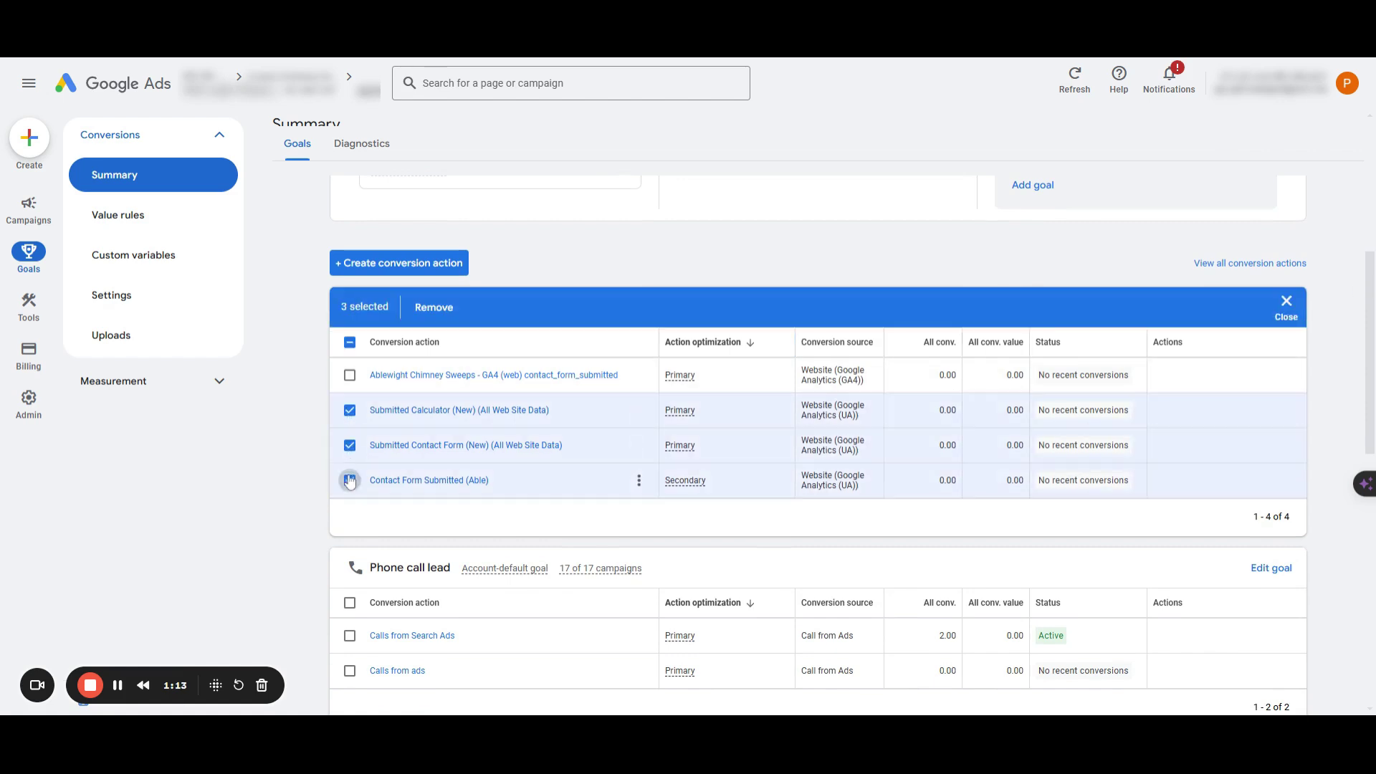
{"action": "left_click", "coordinate": [349, 410]}
{"action": "left_click", "coordinate": [349, 445]}
{"action": "left_click", "coordinate": [349, 480]}
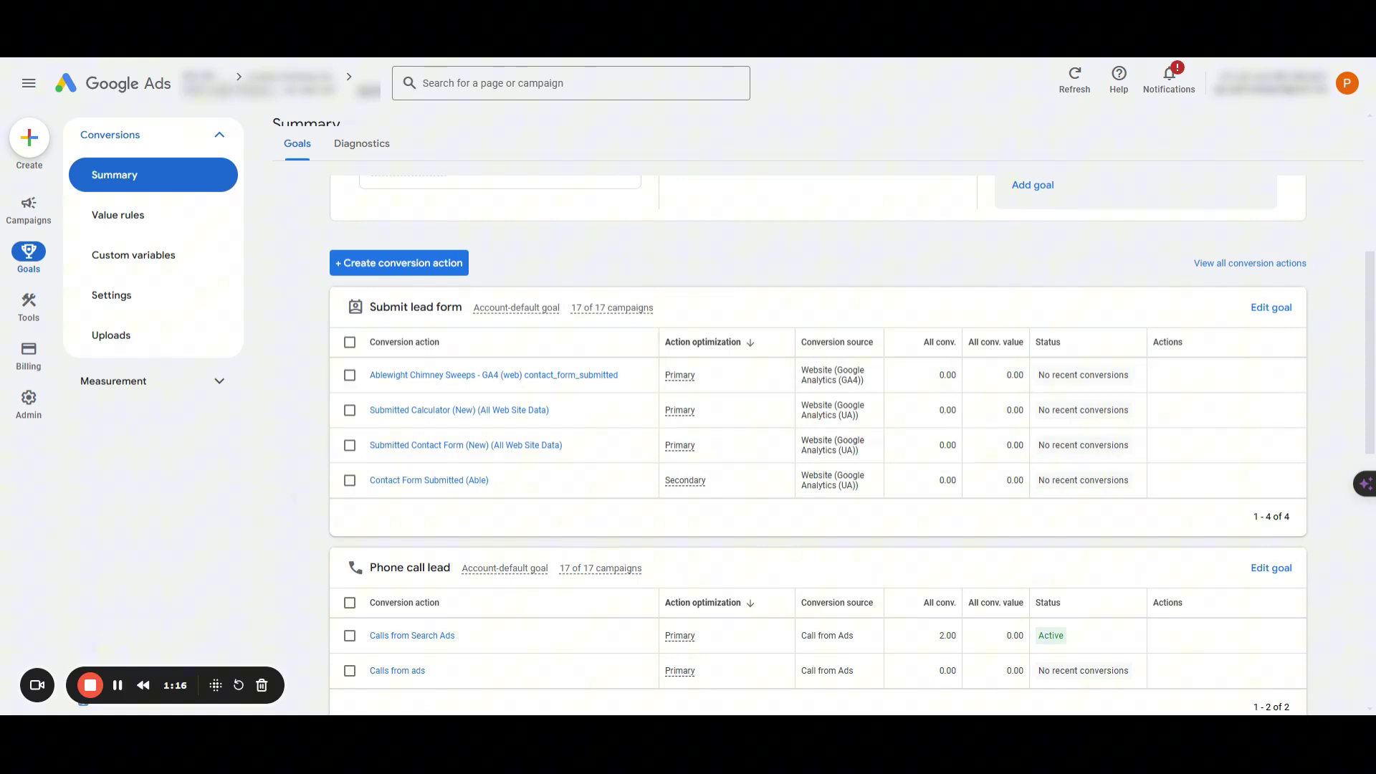
{"action": "scroll", "coordinate": [932, 423], "scroll_direction": "down", "scroll_amount": 3}
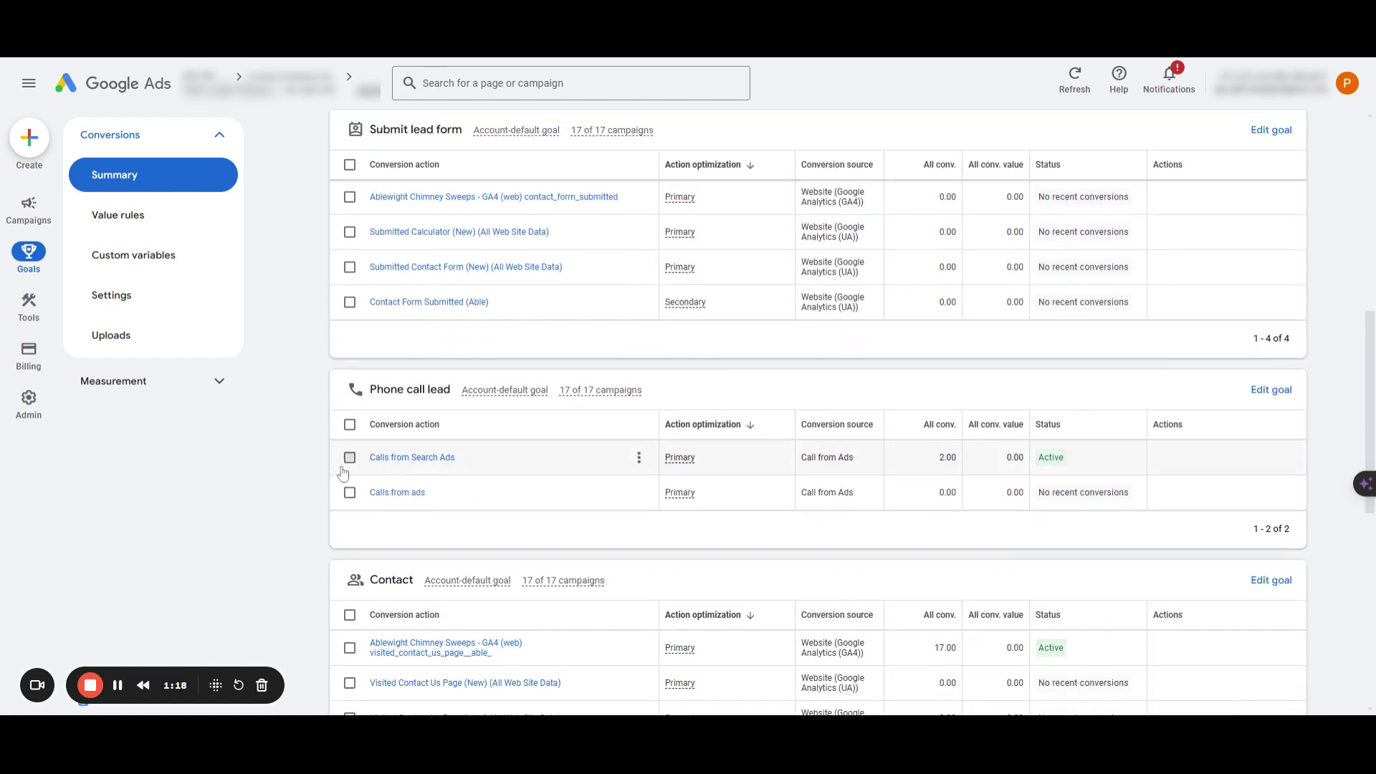
{"action": "left_click", "coordinate": [349, 457]}
{"action": "left_click_drag", "start_coordinate": [880, 458], "coordinate": [741, 463]}
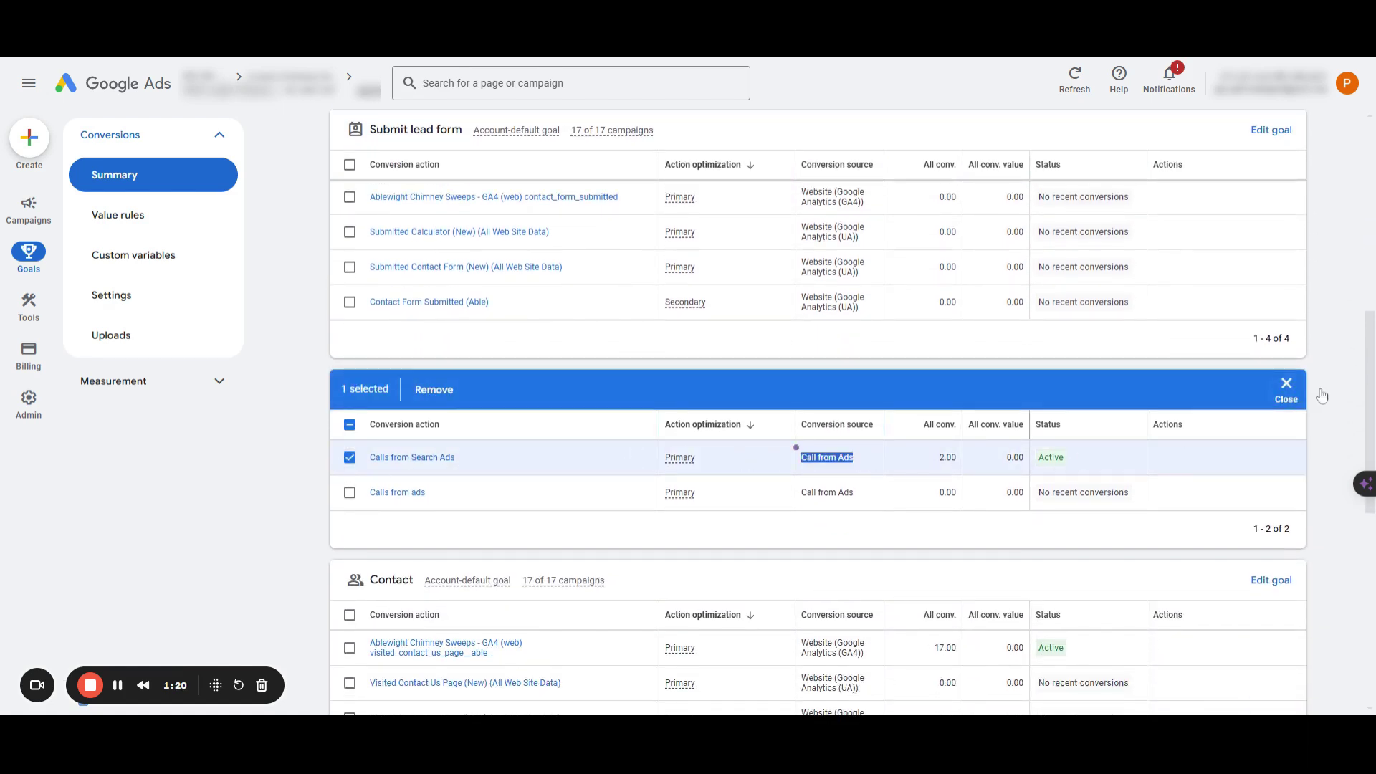
{"action": "left_click_drag", "start_coordinate": [1369, 370], "coordinate": [1368, 403]}
{"action": "left_click", "coordinate": [350, 549]}
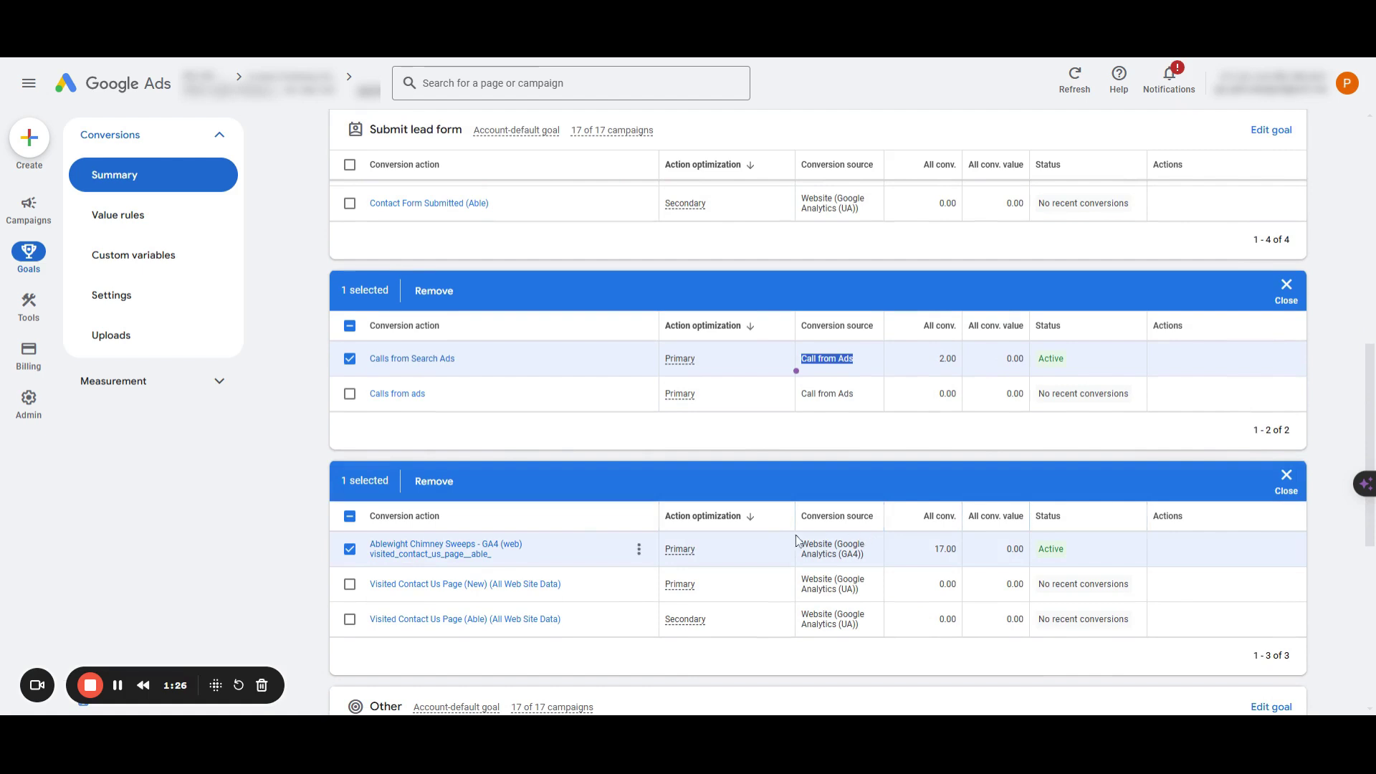
{"action": "left_click_drag", "start_coordinate": [371, 564], "coordinate": [944, 550]}
{"action": "left_click", "coordinate": [872, 550]}
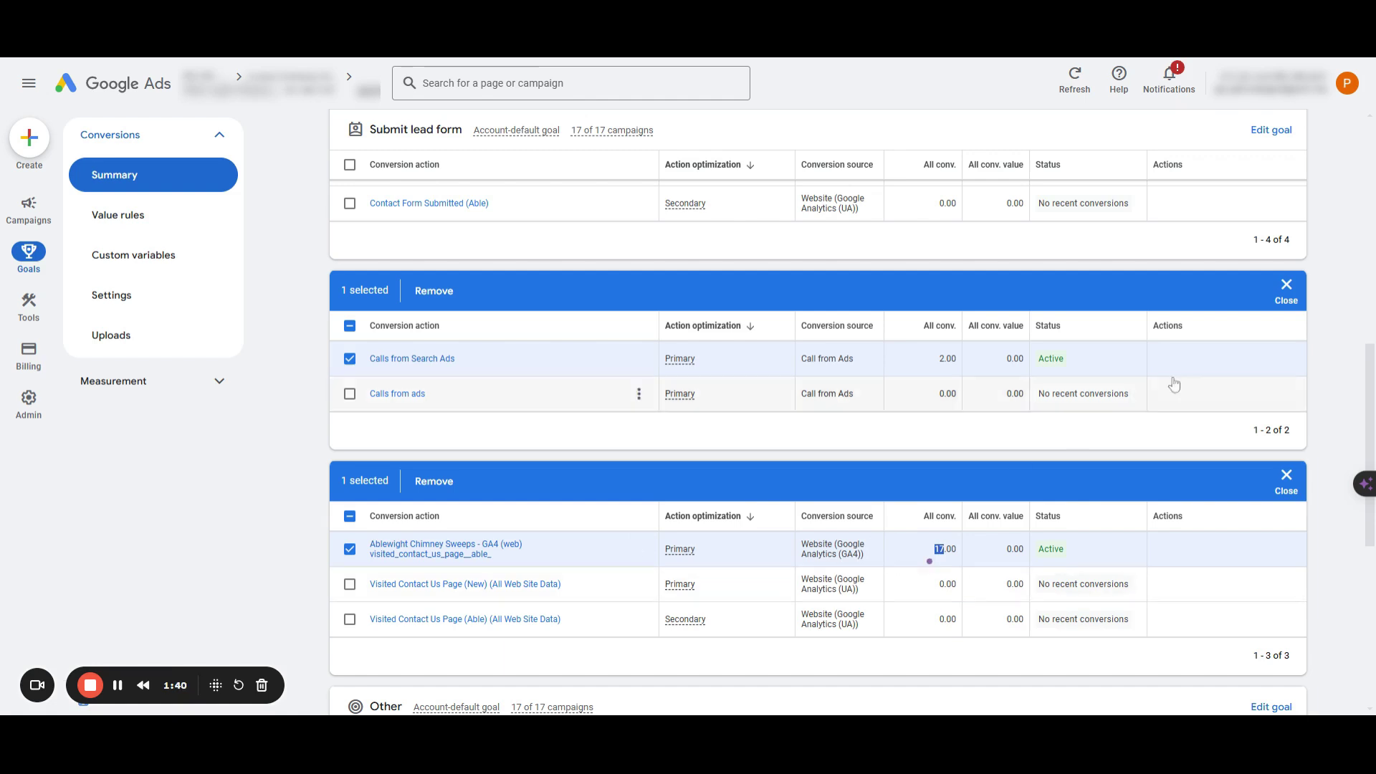
{"action": "left_click_drag", "start_coordinate": [1366, 358], "coordinate": [1367, 425]}
{"action": "scroll", "coordinate": [1270, 403], "scroll_direction": "up", "scroll_amount": 1}
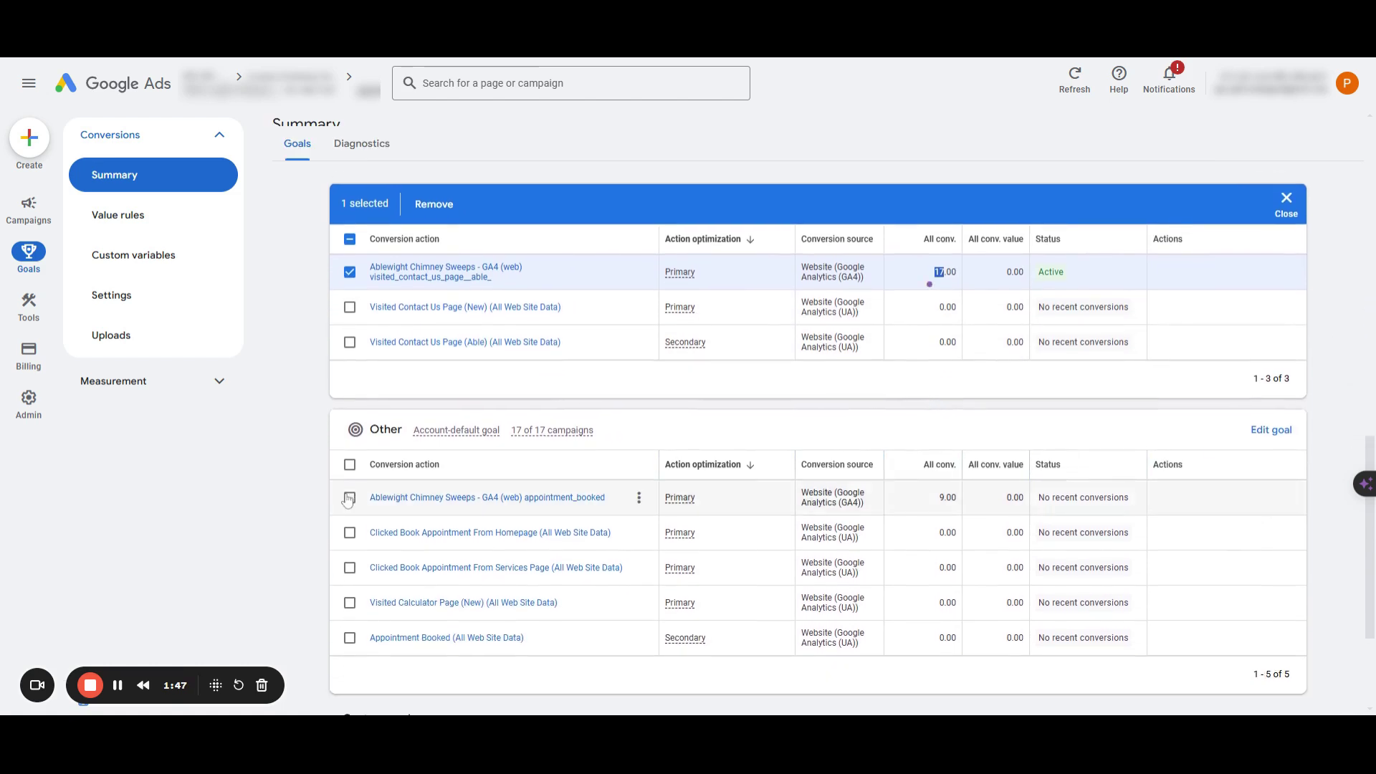
{"action": "left_click", "coordinate": [348, 497]}
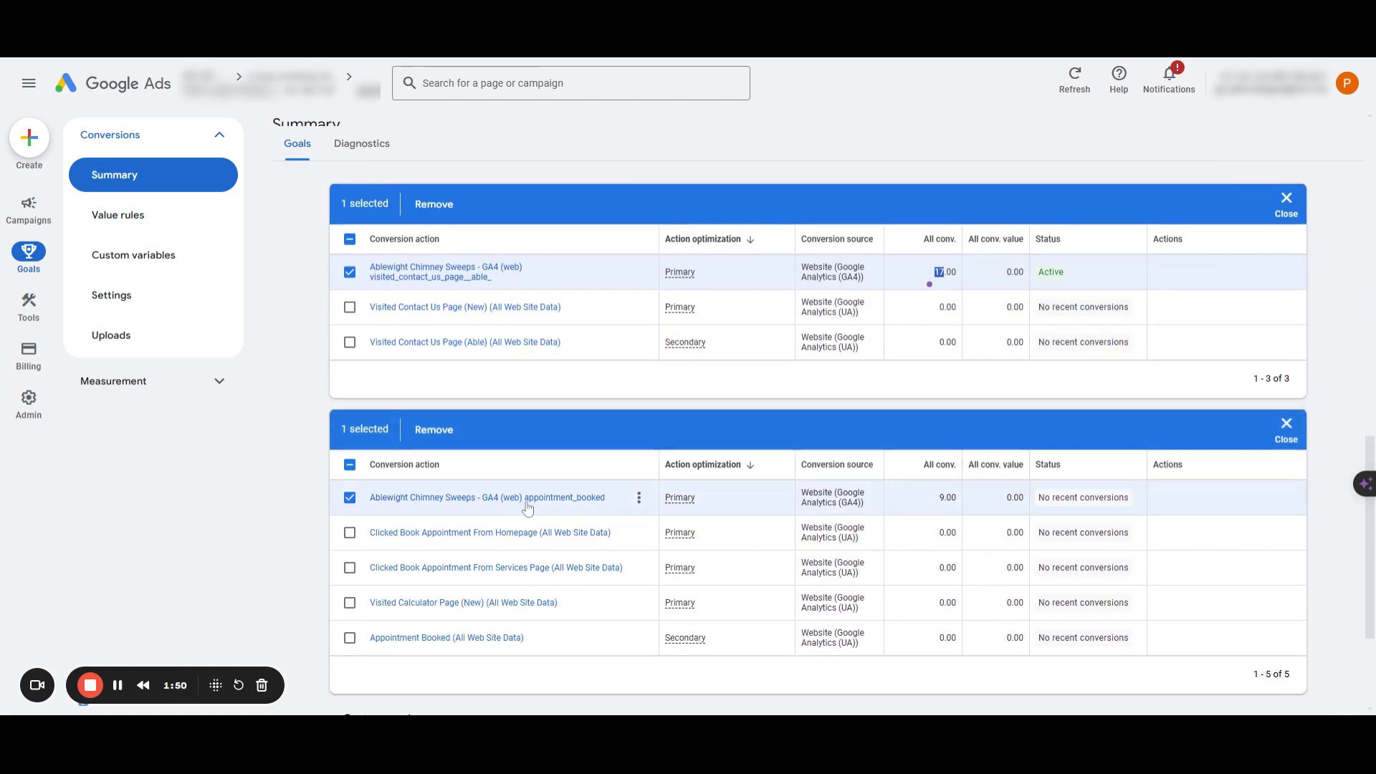
{"action": "double_click", "coordinate": [941, 497]}
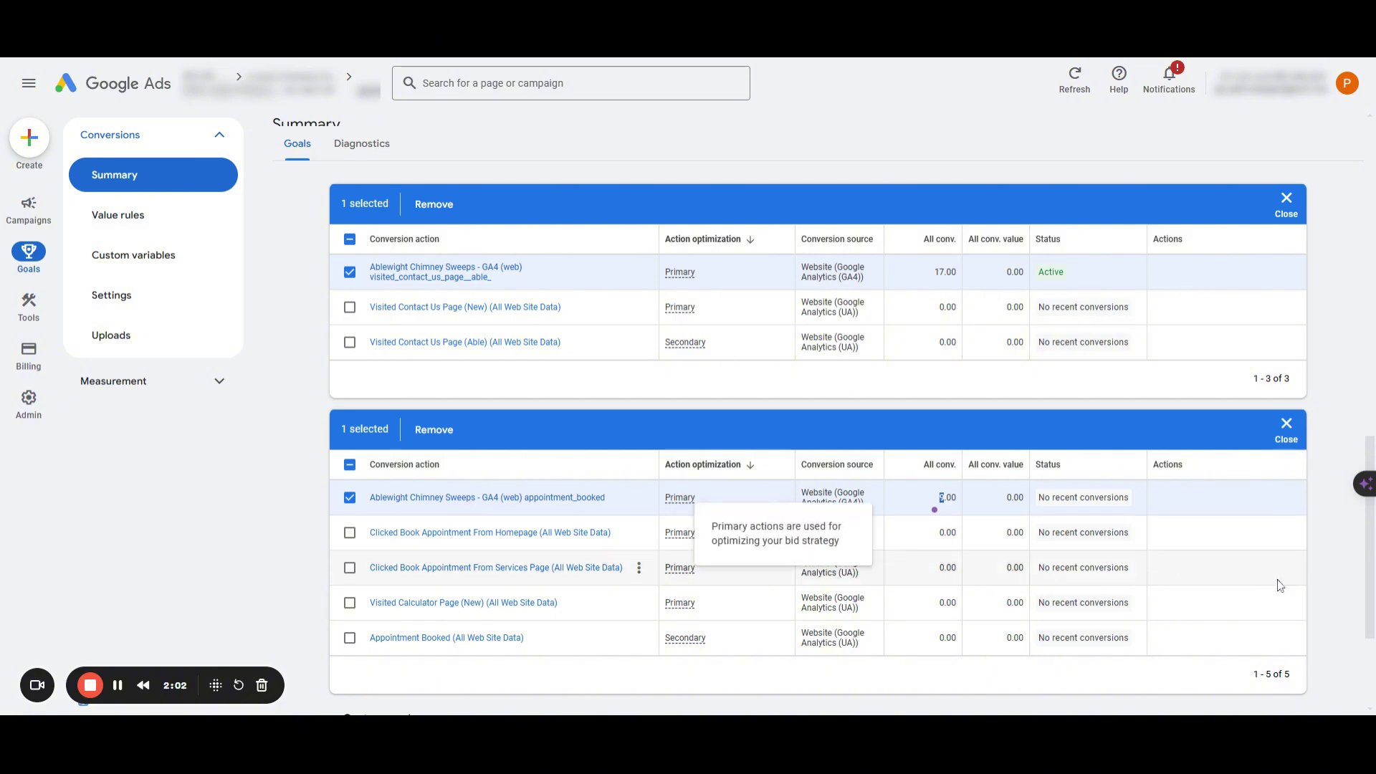
{"action": "scroll", "coordinate": [1365, 617], "scroll_direction": "down", "scroll_amount": 2}
{"action": "left_click_drag", "start_coordinate": [1365, 616], "coordinate": [1347, 512]}
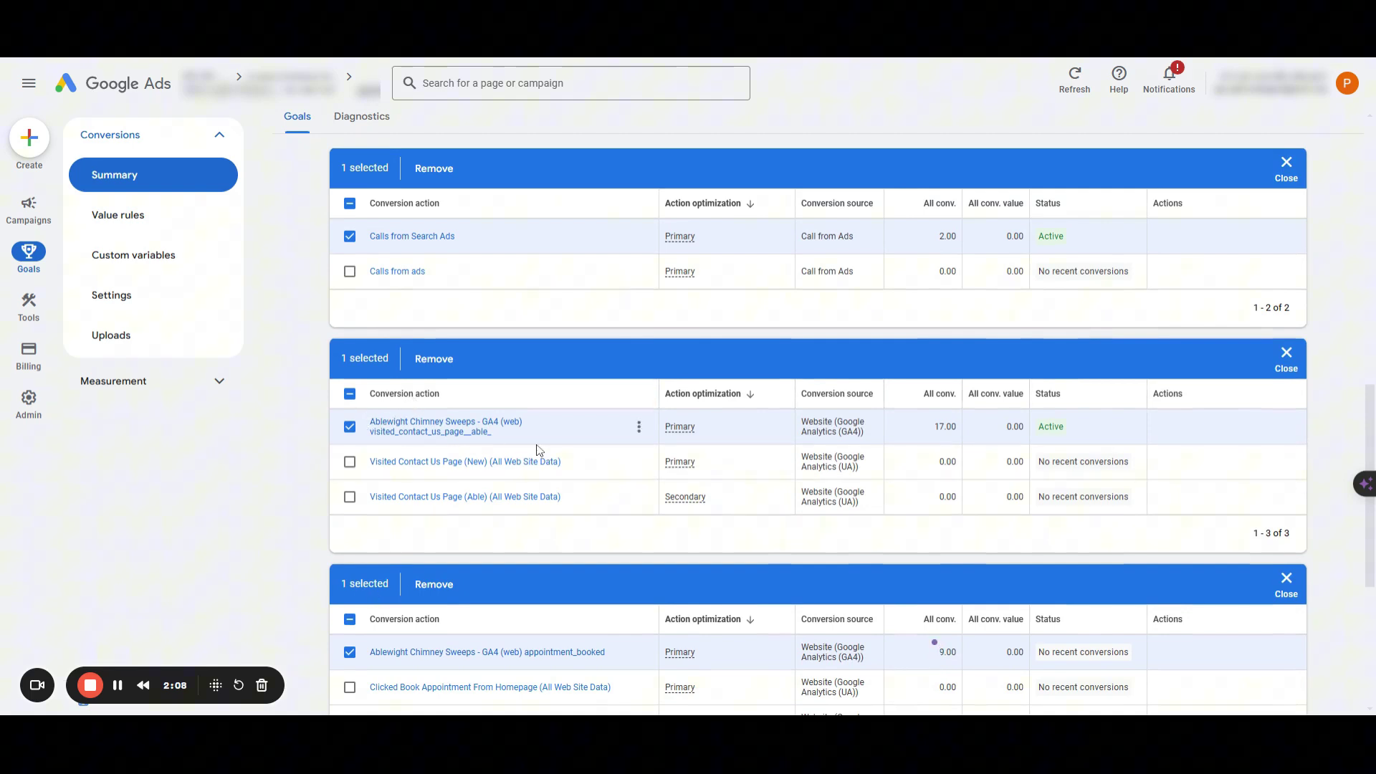
{"action": "left_click_drag", "start_coordinate": [492, 432], "coordinate": [369, 424]}
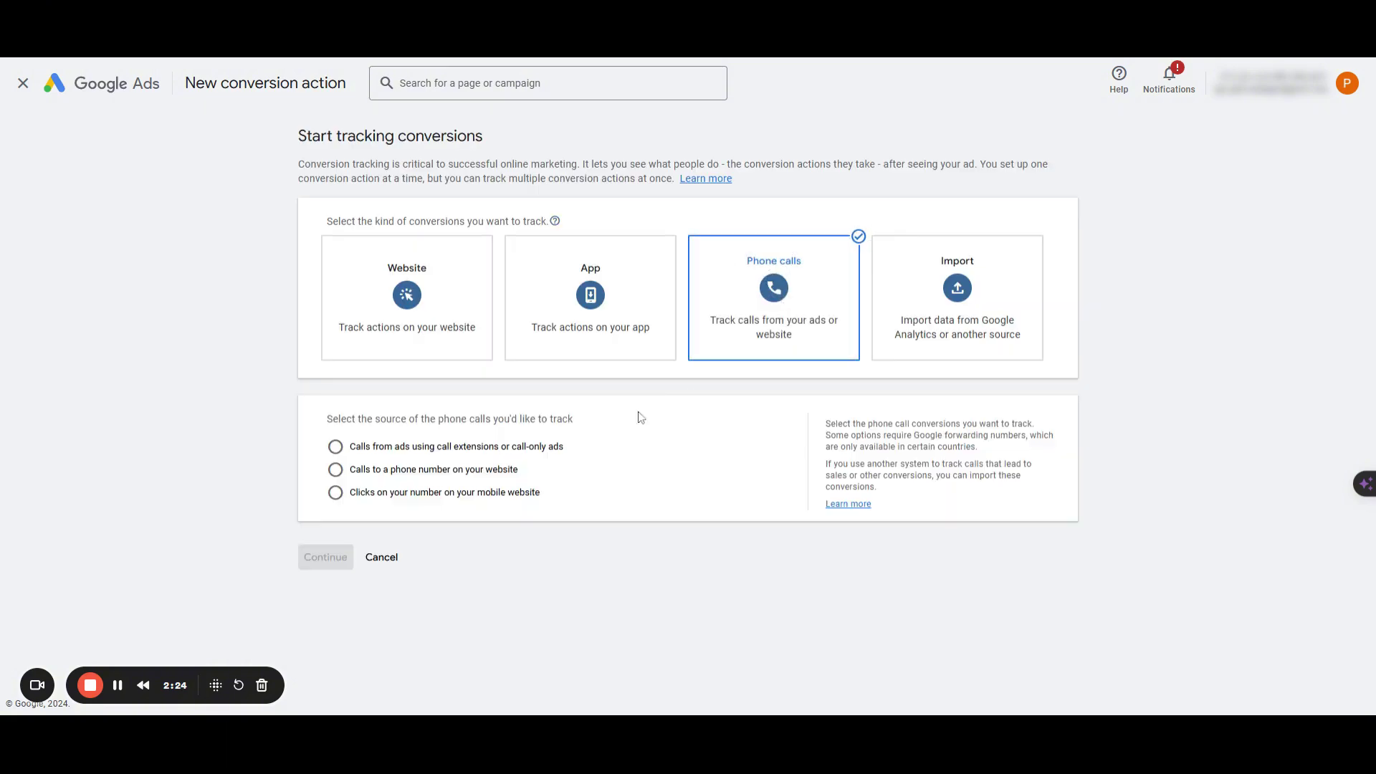
Step: Start a website call conversion named 'Wwesite Call' with no value assigned
{"action": "left_click", "coordinate": [467, 469]}
{"action": "left_click", "coordinate": [326, 553]}
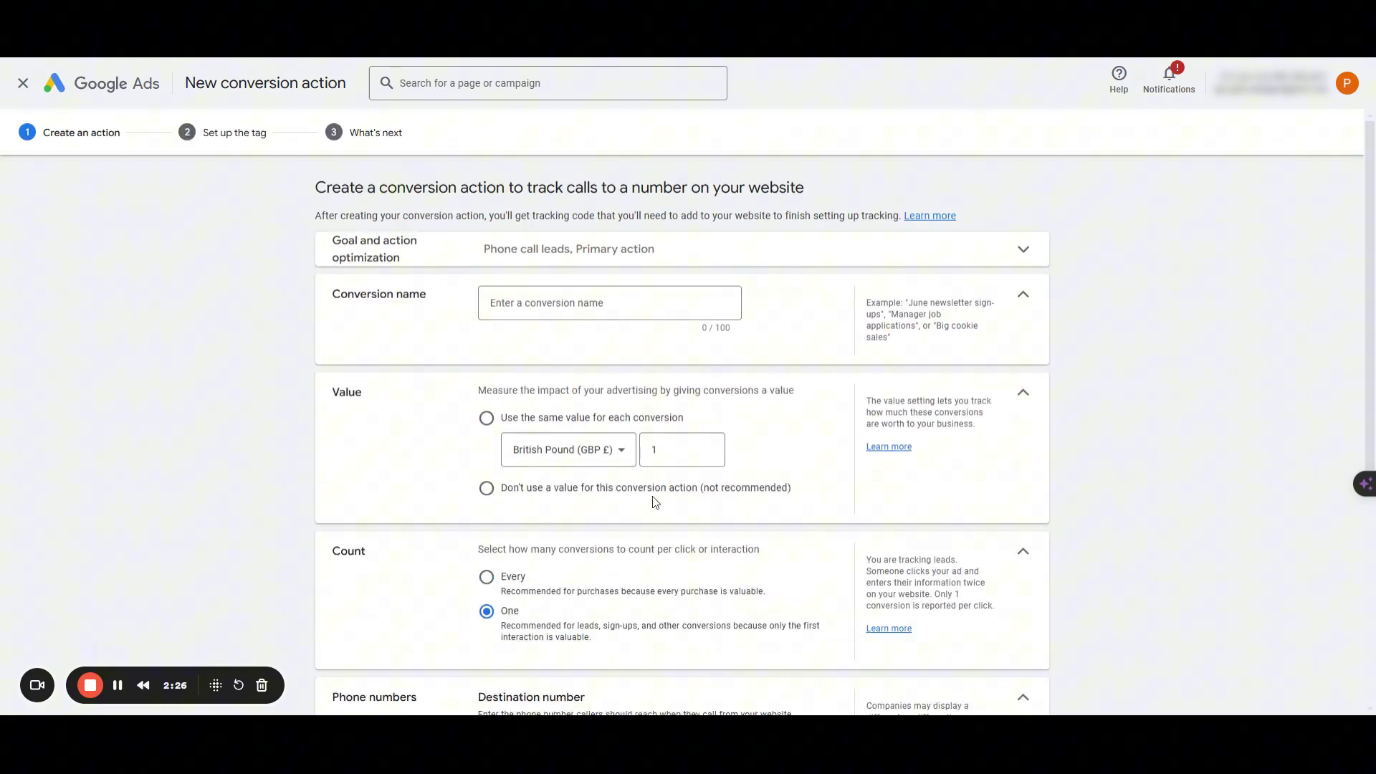
{"action": "left_click", "coordinate": [573, 320]}
{"action": "type", "text": "Wwe"}
{"action": "type", "text": "site Calls"}
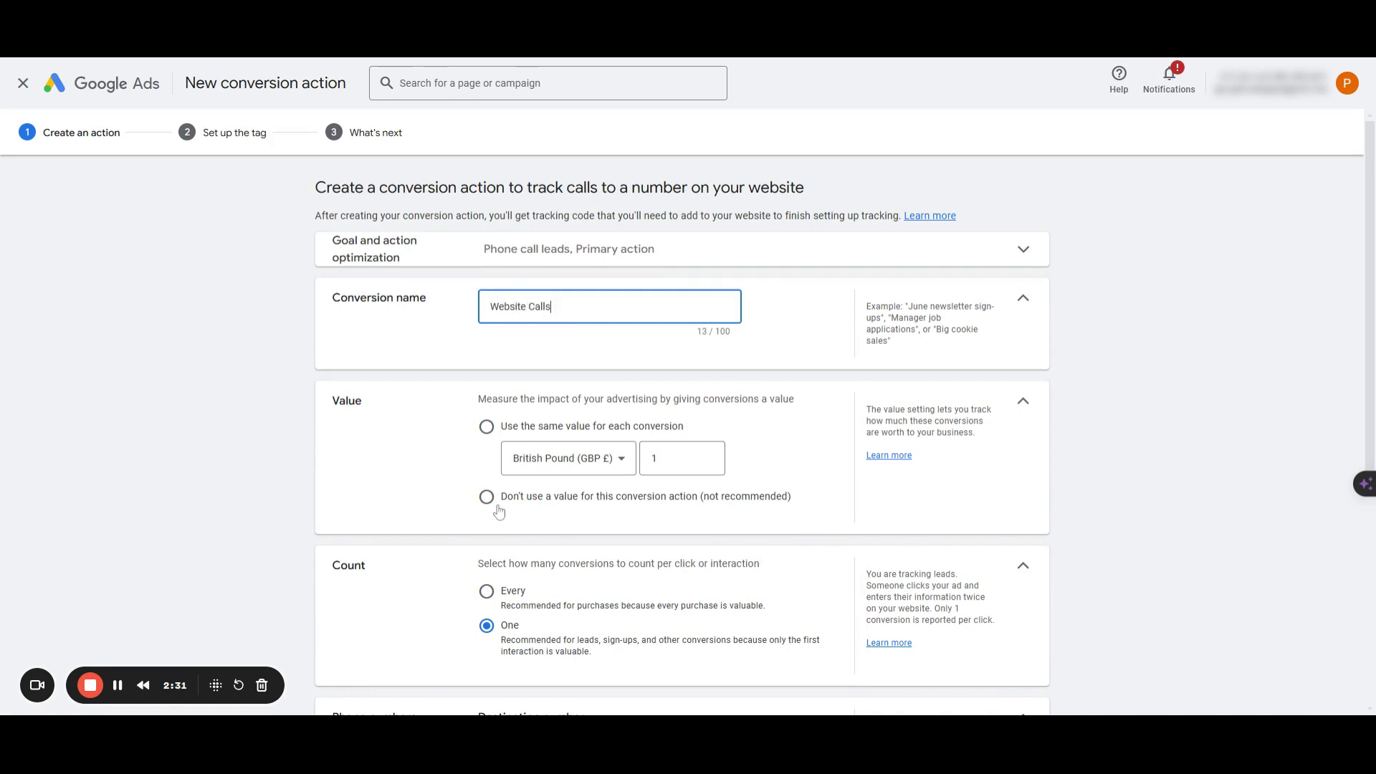
{"action": "left_click", "coordinate": [492, 503]}
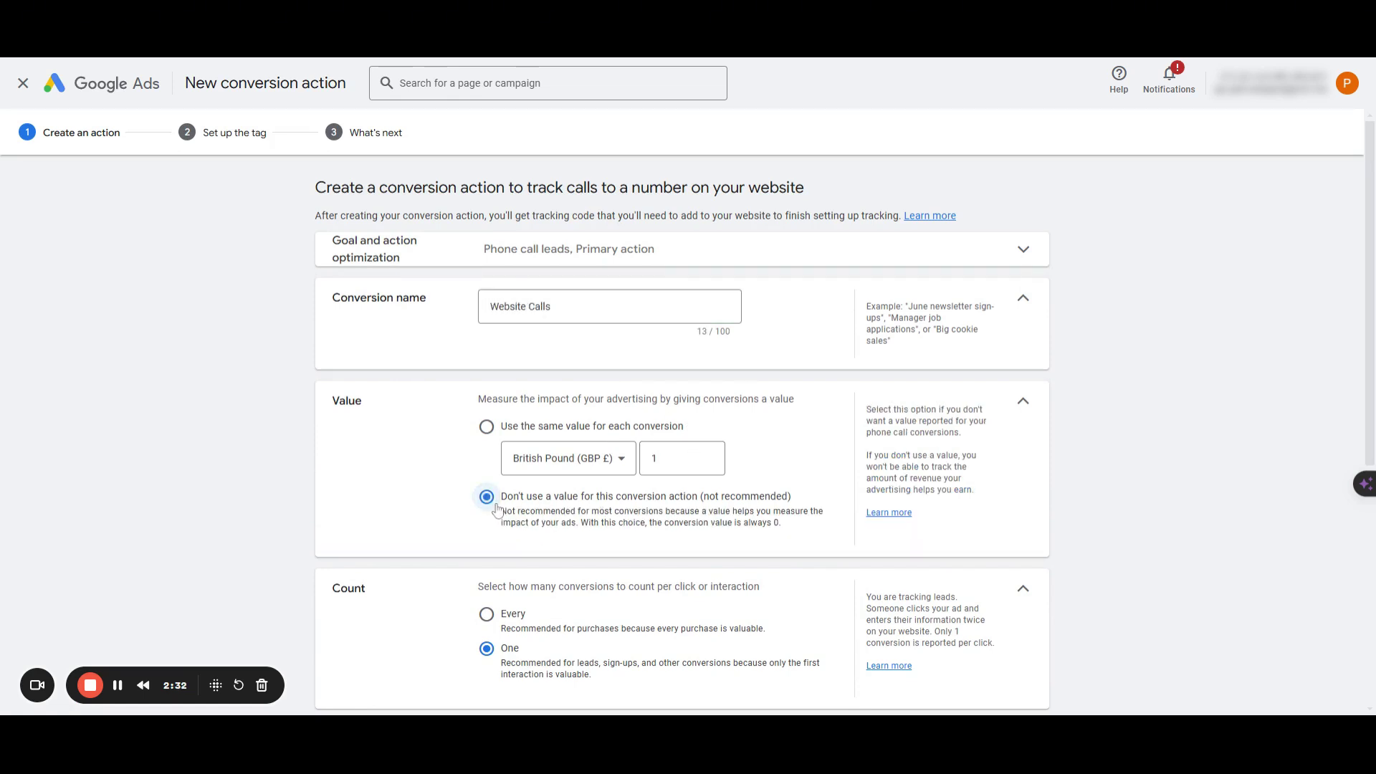
Step: Set the country to United Kingdom and paste the business phone number as destination and display number
{"action": "scroll", "coordinate": [1096, 362], "scroll_direction": "down", "scroll_amount": 3}
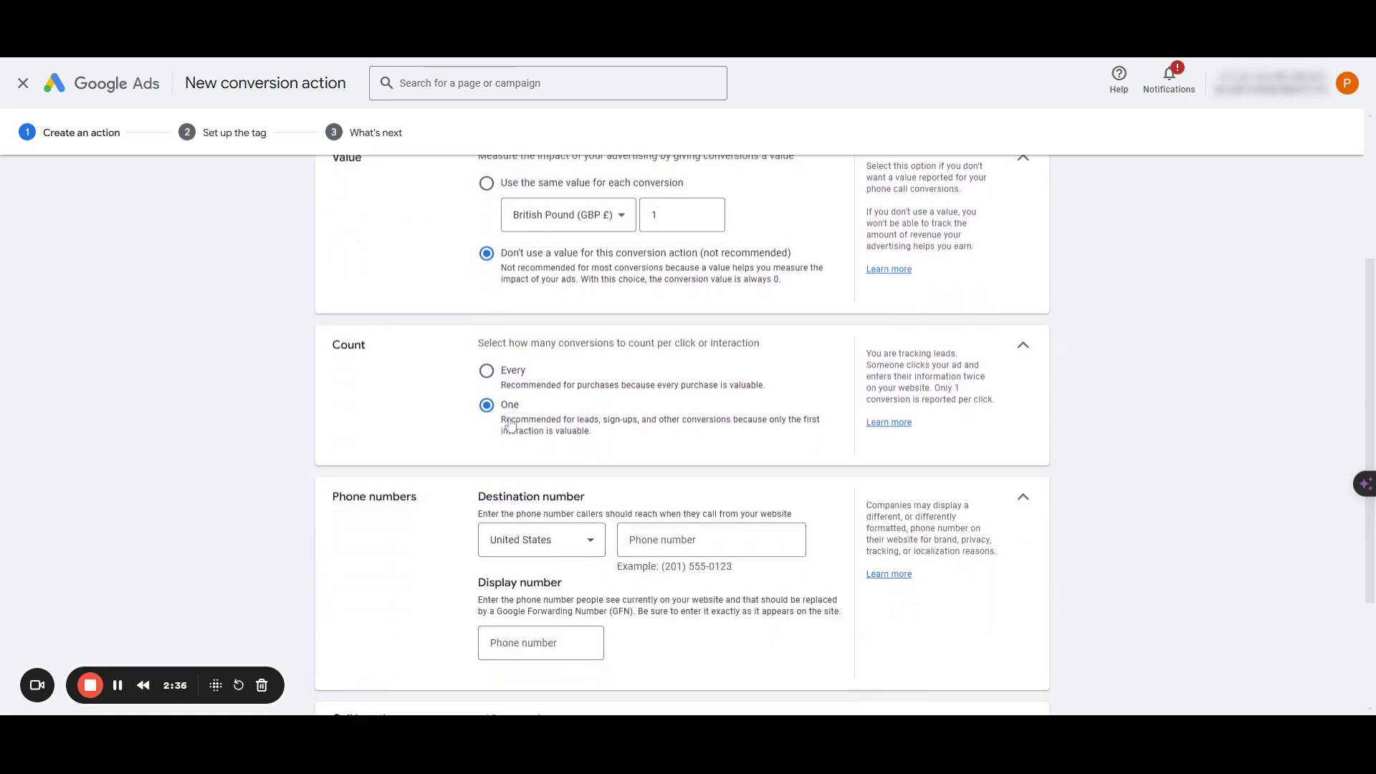
{"action": "left_click", "coordinate": [563, 539]}
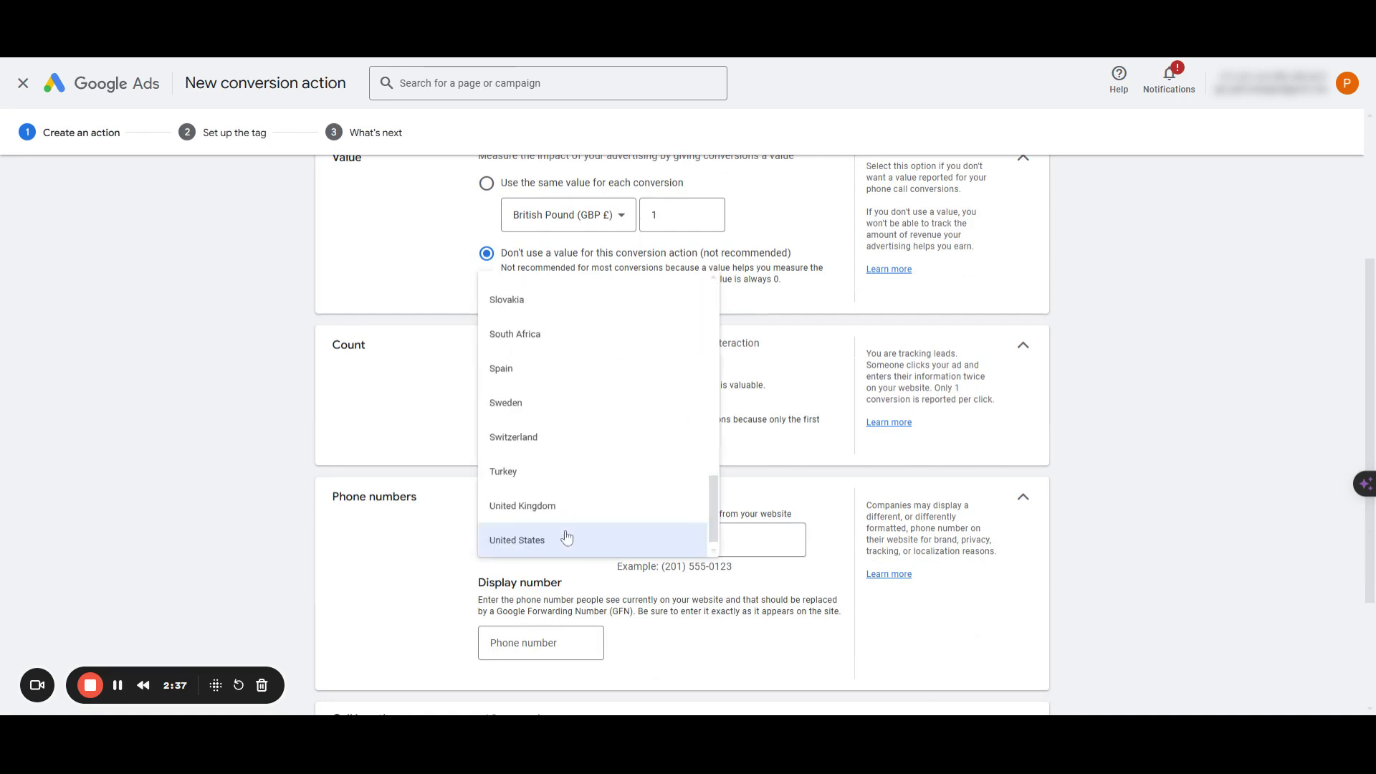
{"action": "left_click", "coordinate": [661, 510]}
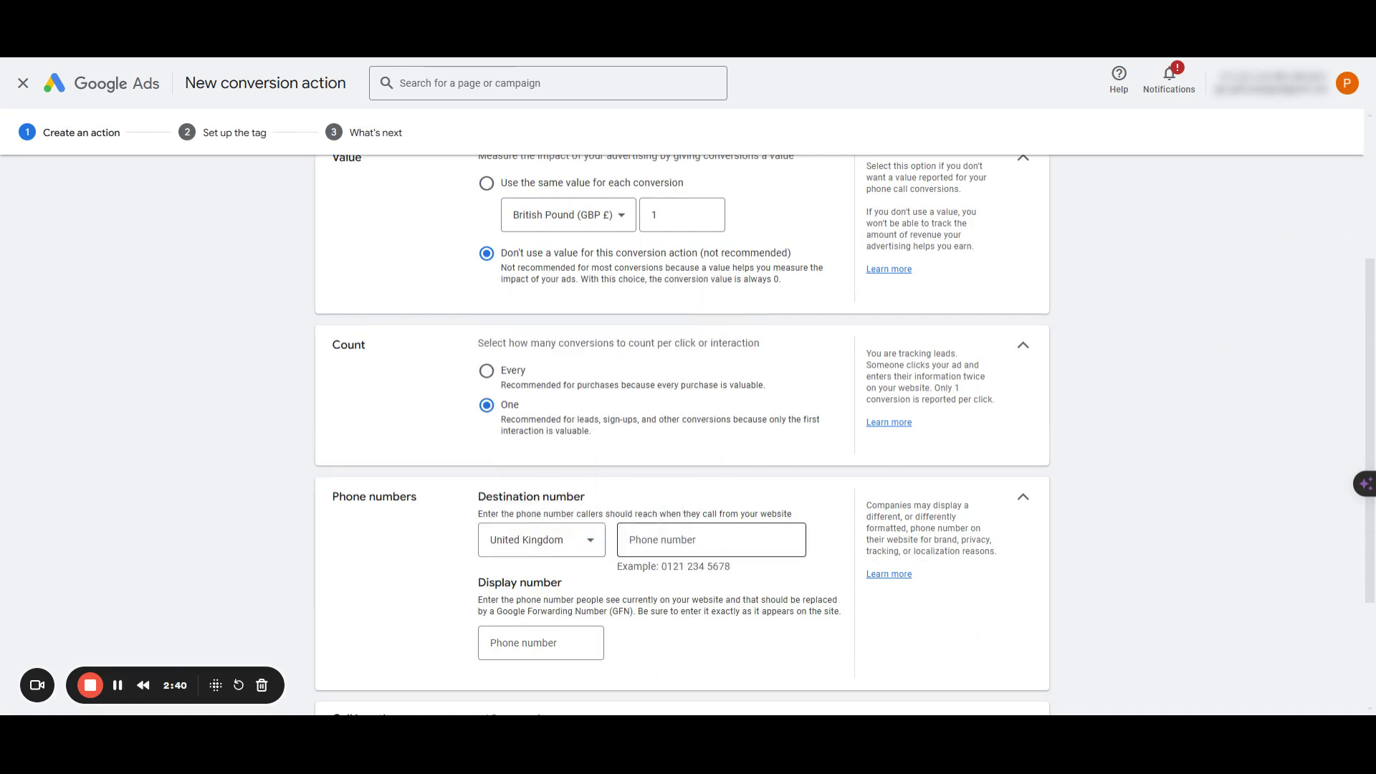
{"action": "left_click", "coordinate": [711, 540]}
{"action": "key", "text": "ctrl+v"}
{"action": "left_click", "coordinate": [601, 643]}
{"action": "key", "text": "ctrl+v"}
{"action": "left_click_drag", "start_coordinate": [698, 541], "coordinate": [630, 552]}
{"action": "left_click_drag", "start_coordinate": [588, 642], "coordinate": [477, 648]}
Step: Change the minimum call length from 60 to 15 seconds and create the conversion action
{"action": "scroll", "coordinate": [1372, 304], "scroll_direction": "down", "scroll_amount": 3}
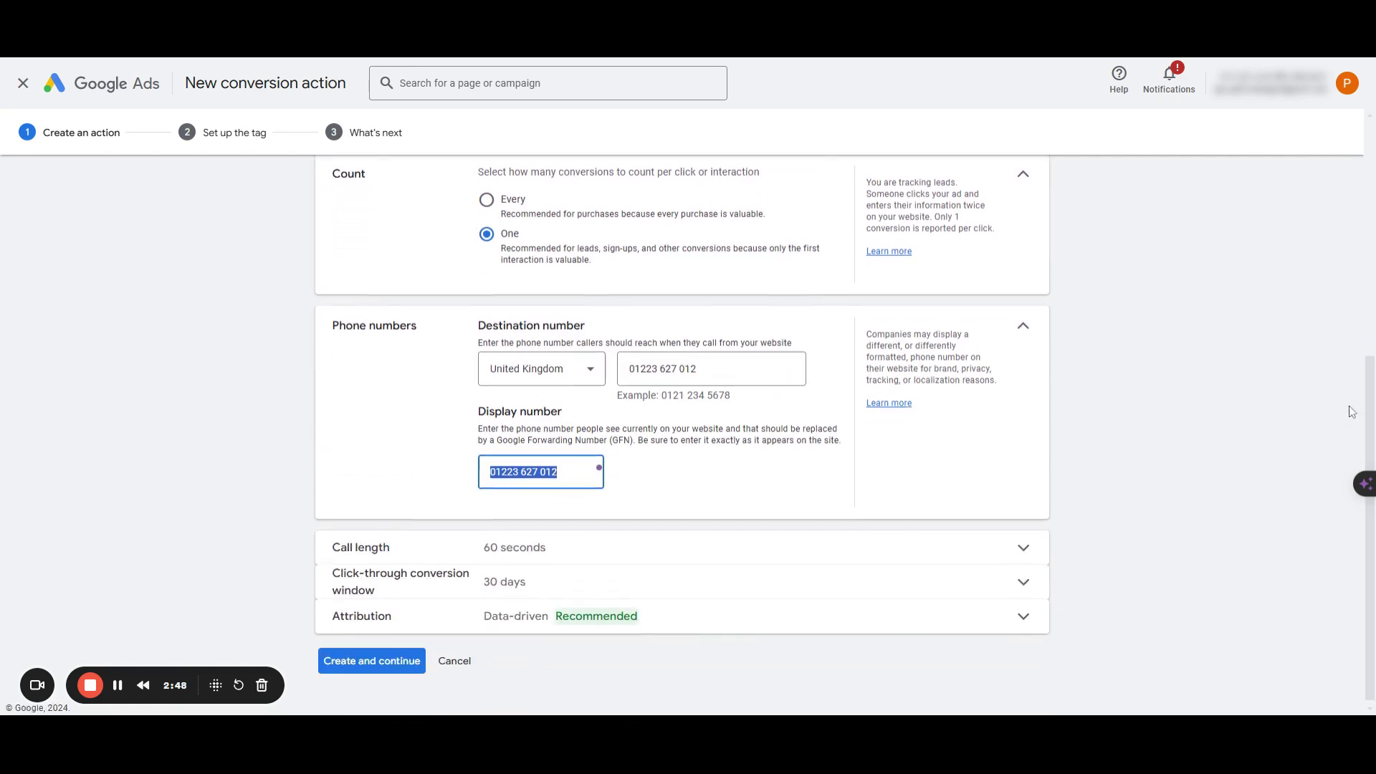
{"action": "left_click", "coordinate": [839, 539]}
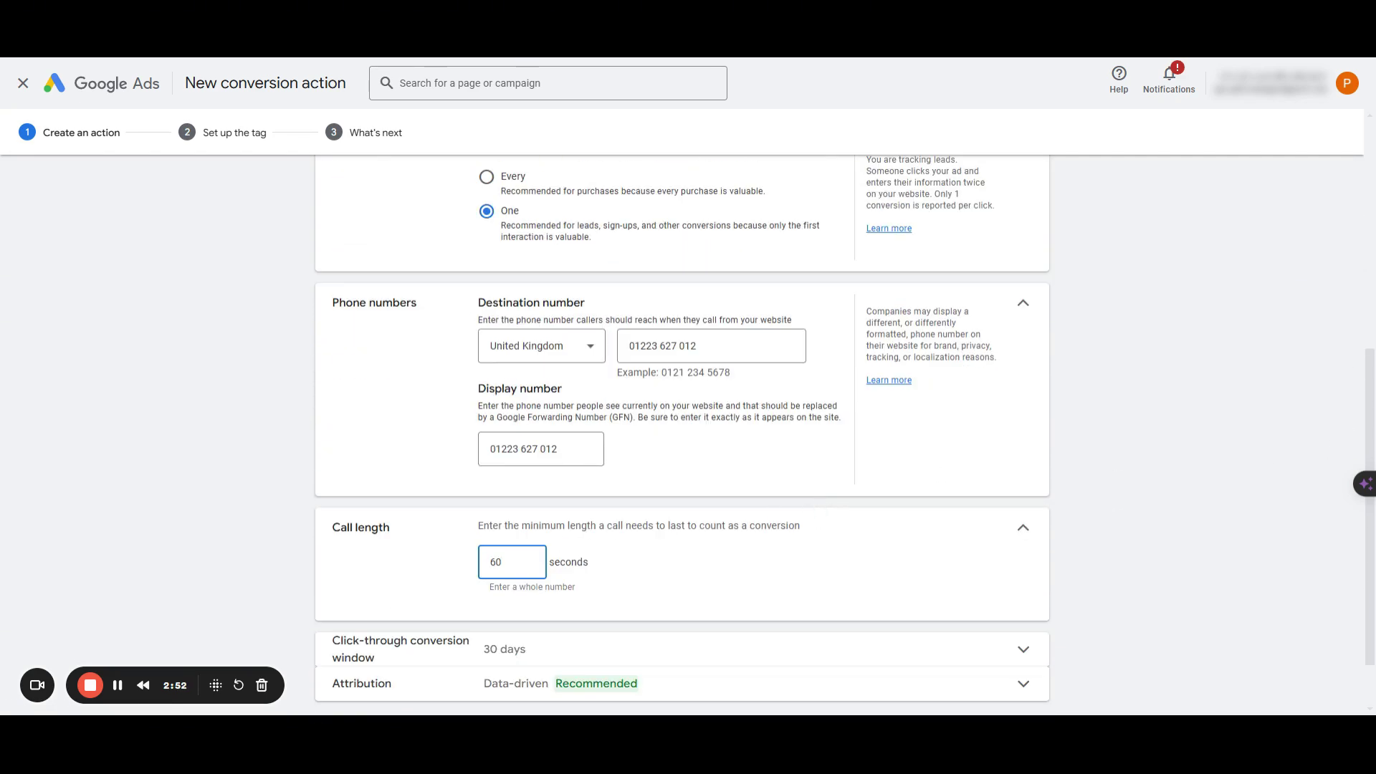
{"action": "left_click_drag", "start_coordinate": [528, 562], "coordinate": [453, 569]}
{"action": "type", "text": "15"}
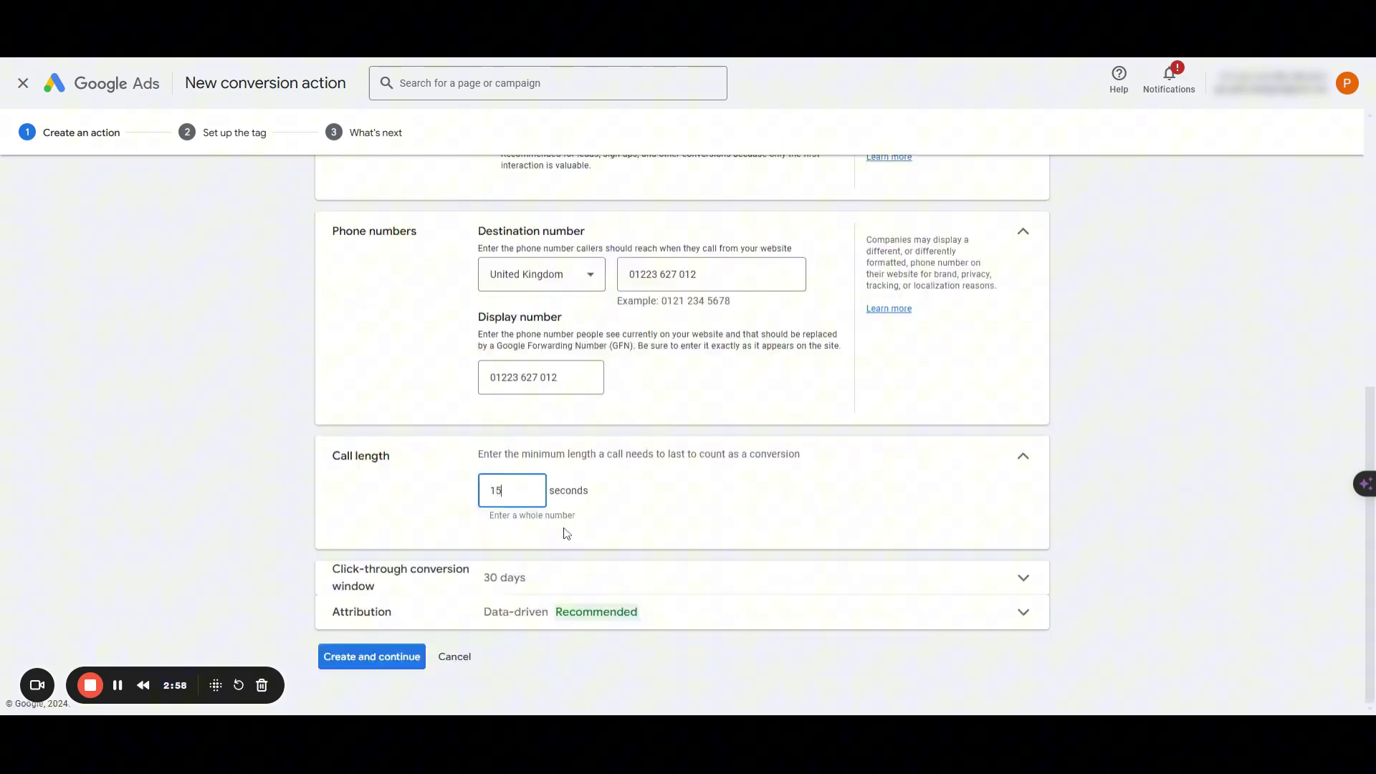
{"action": "scroll", "coordinate": [440, 623], "scroll_direction": "down", "scroll_amount": 2}
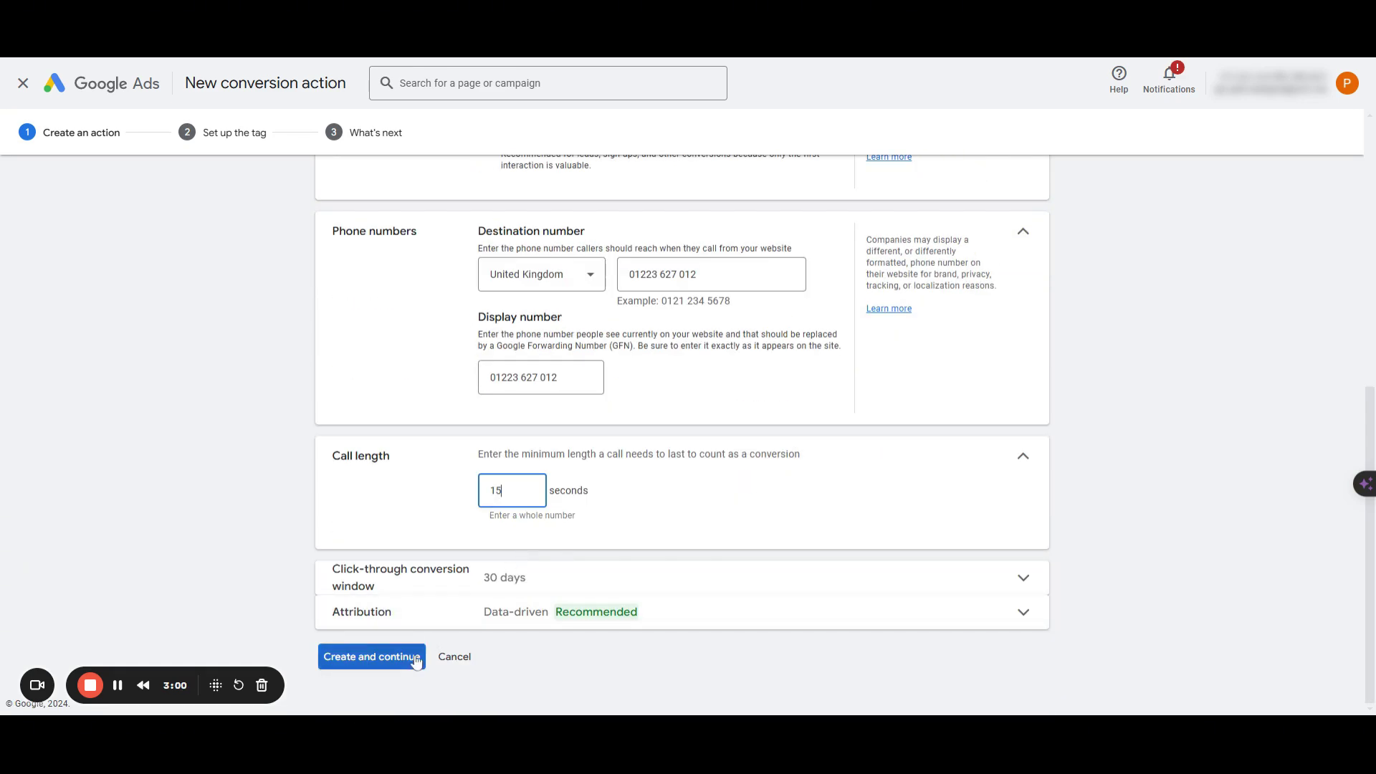
{"action": "left_click", "coordinate": [416, 659]}
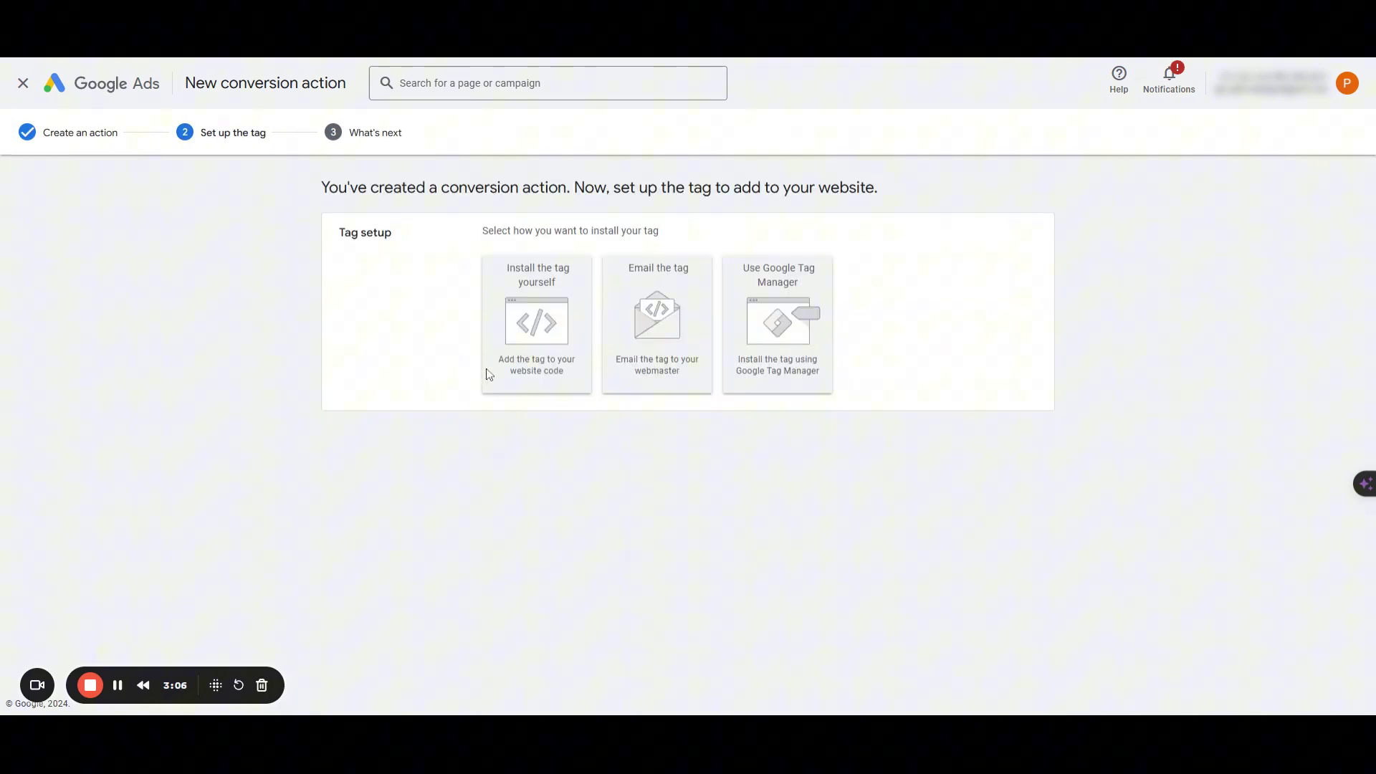
Step: Choose to install the tag yourself and select the Google tag code and its paste location
{"action": "left_click", "coordinate": [551, 300]}
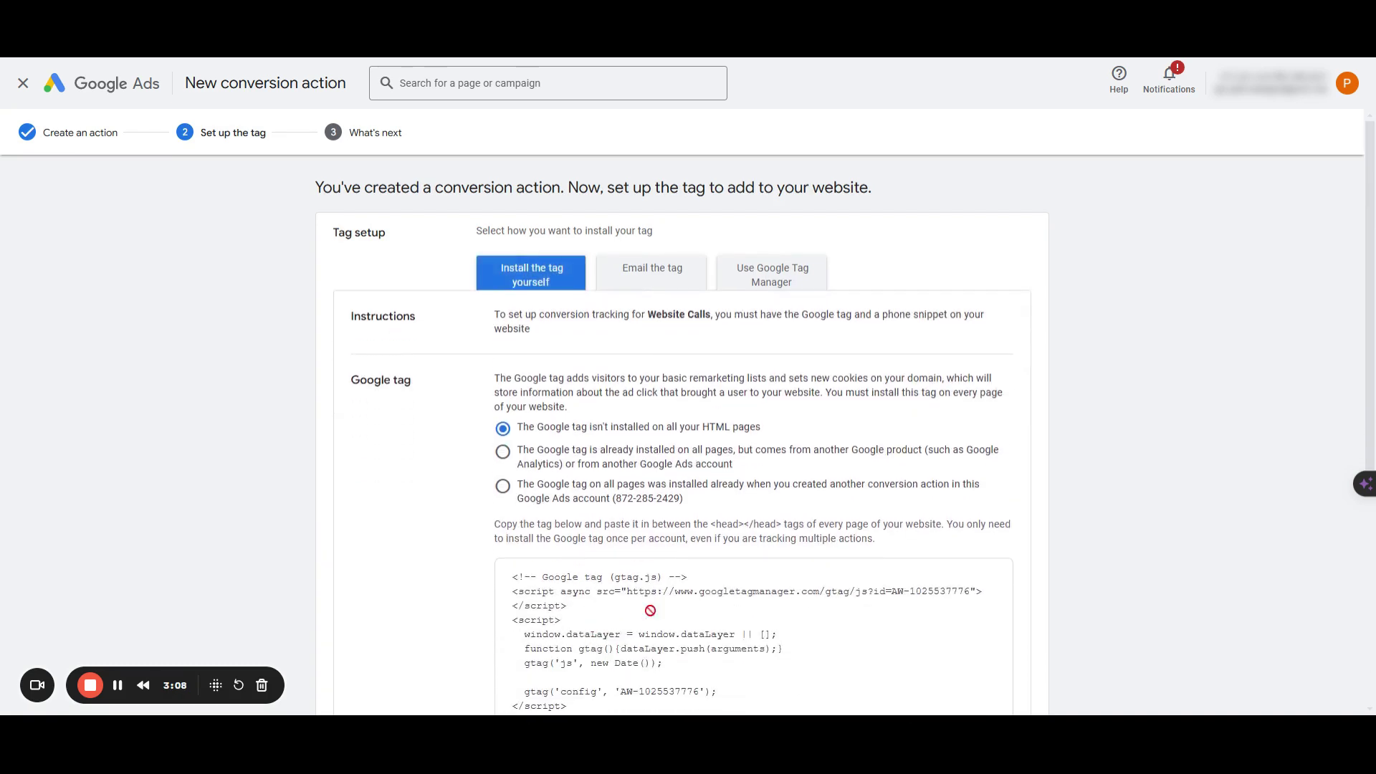
{"action": "scroll", "coordinate": [681, 430], "scroll_direction": "down", "scroll_amount": 2}
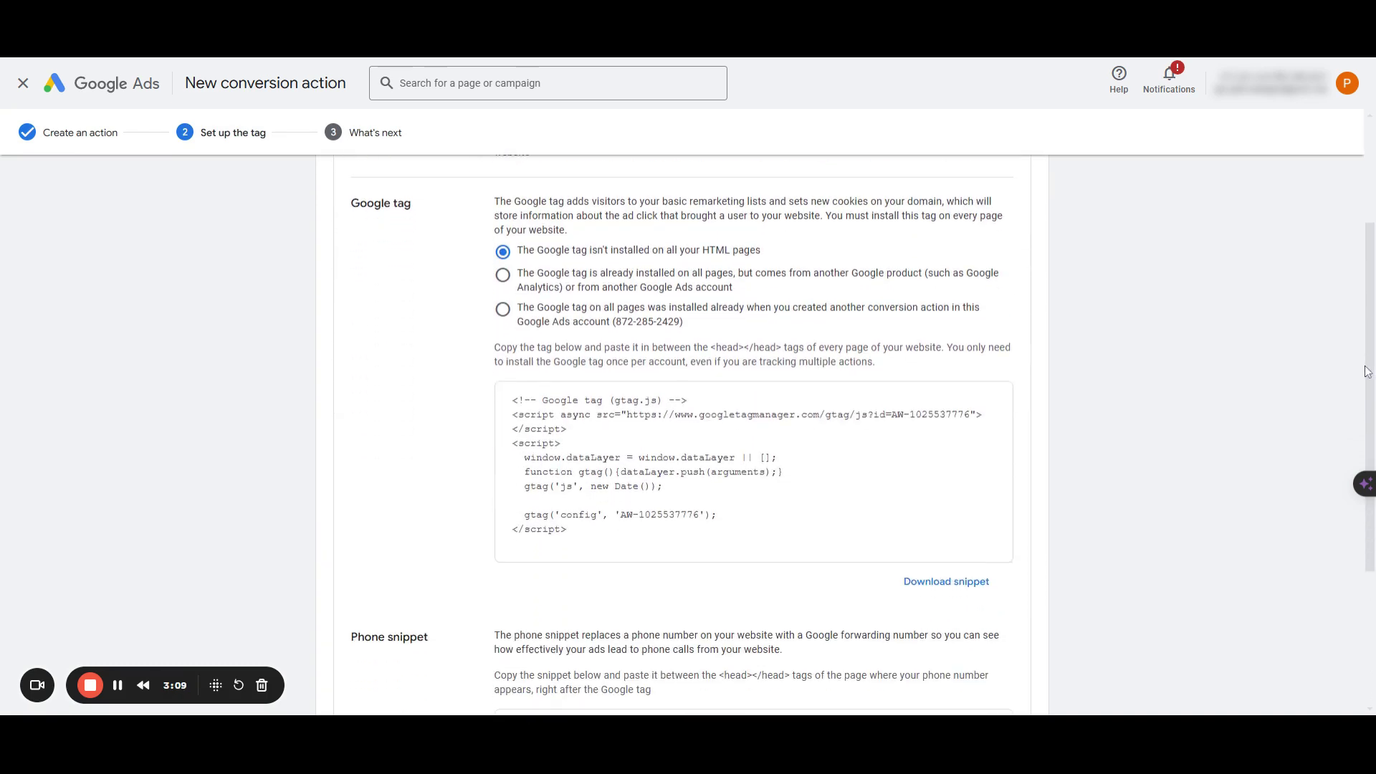
{"action": "left_click", "coordinate": [517, 398]}
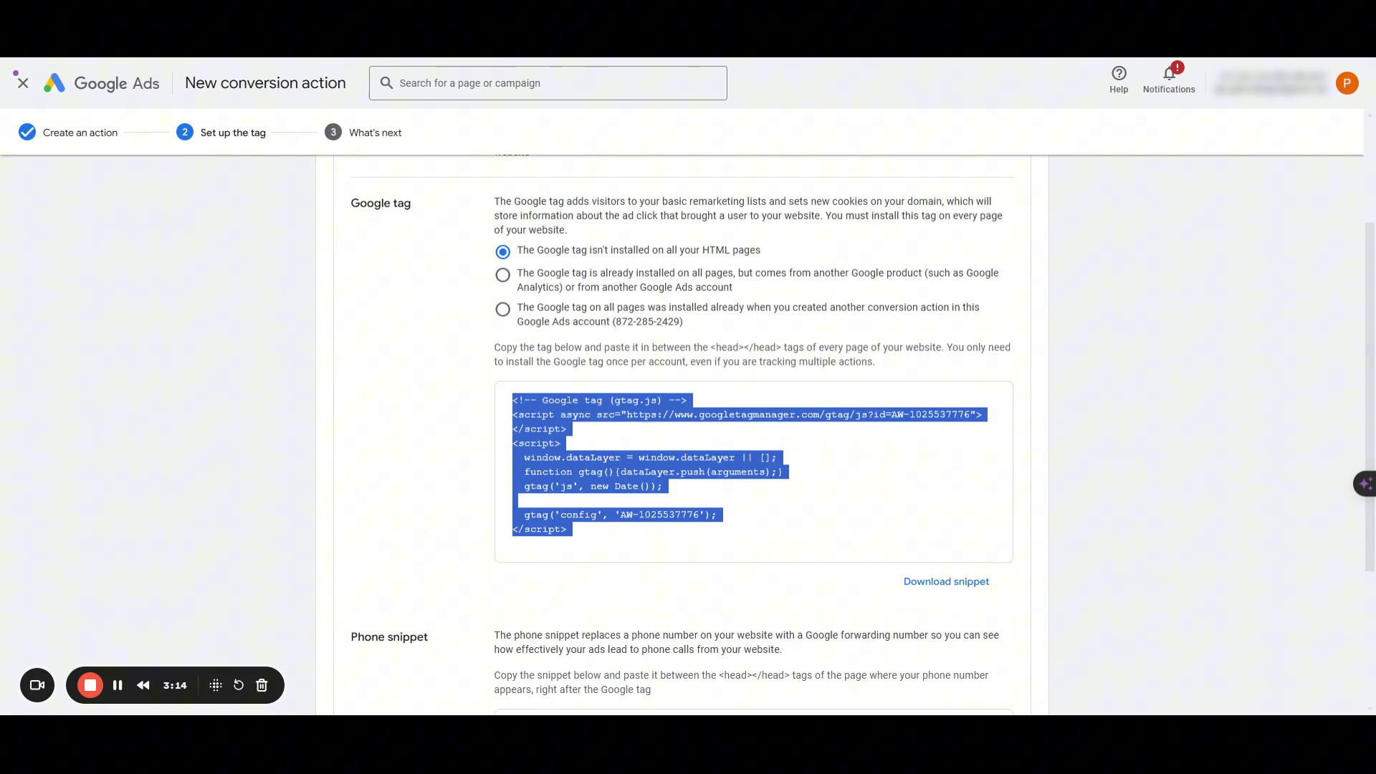
{"action": "left_click_drag", "start_coordinate": [649, 347], "coordinate": [946, 348]}
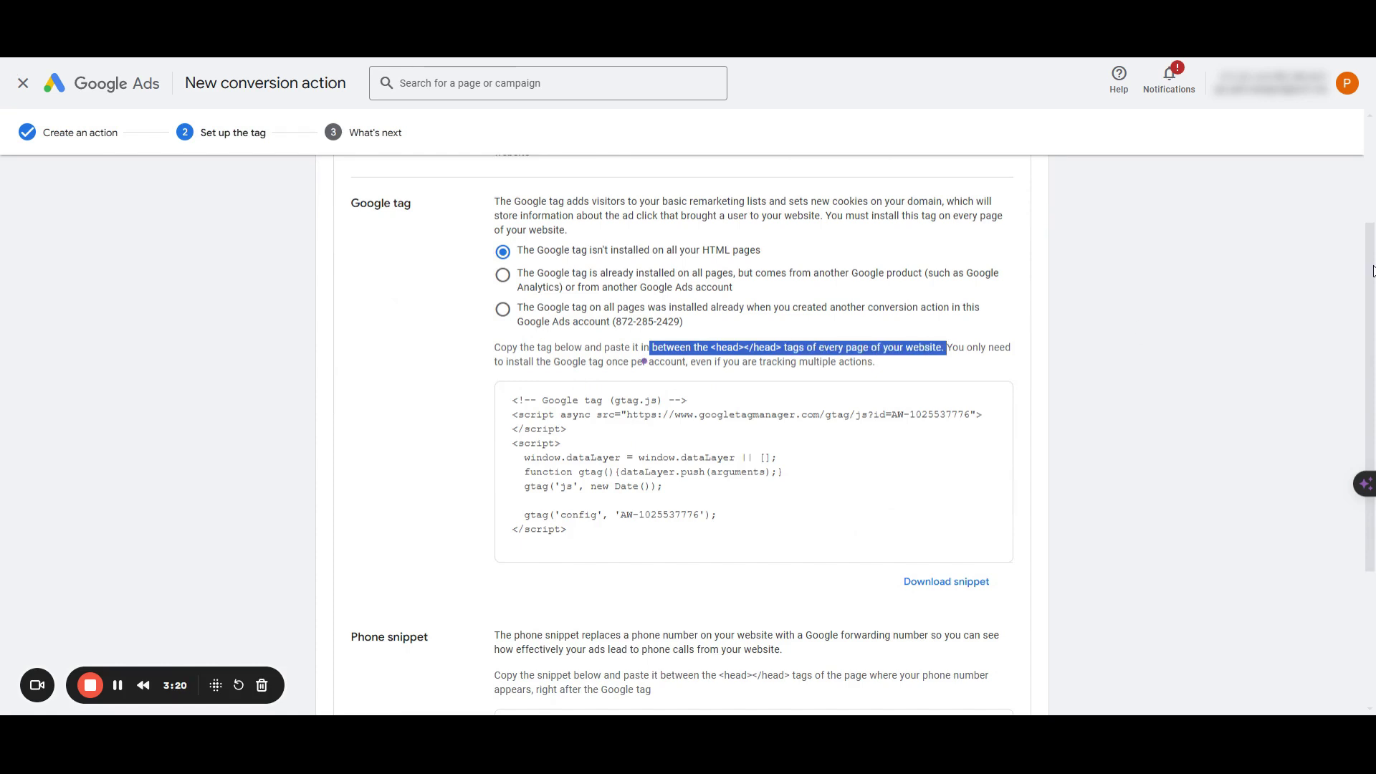
{"action": "scroll", "coordinate": [1373, 276], "scroll_direction": "down", "scroll_amount": 3}
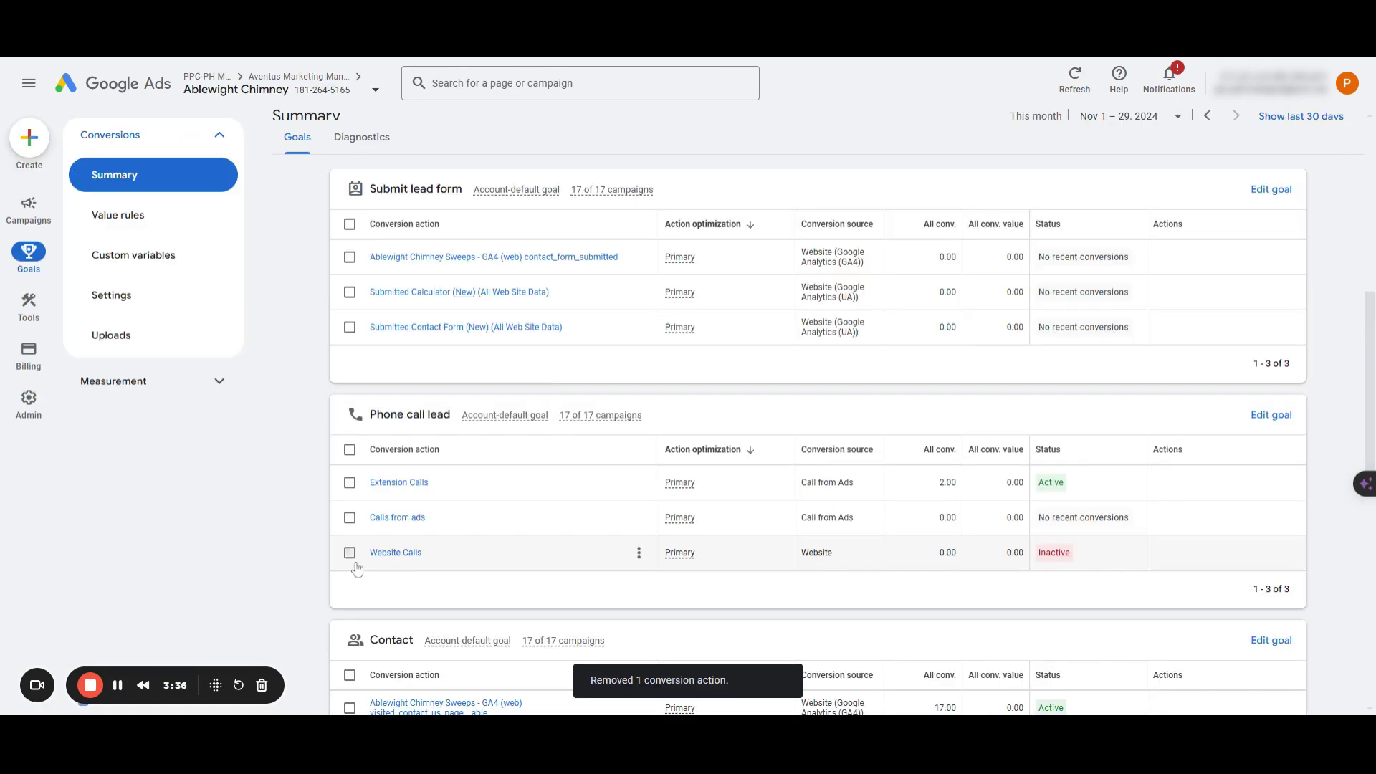
Step: Remove the Calls from ads conversion action, keeping Website Calls
{"action": "left_click", "coordinate": [350, 553]}
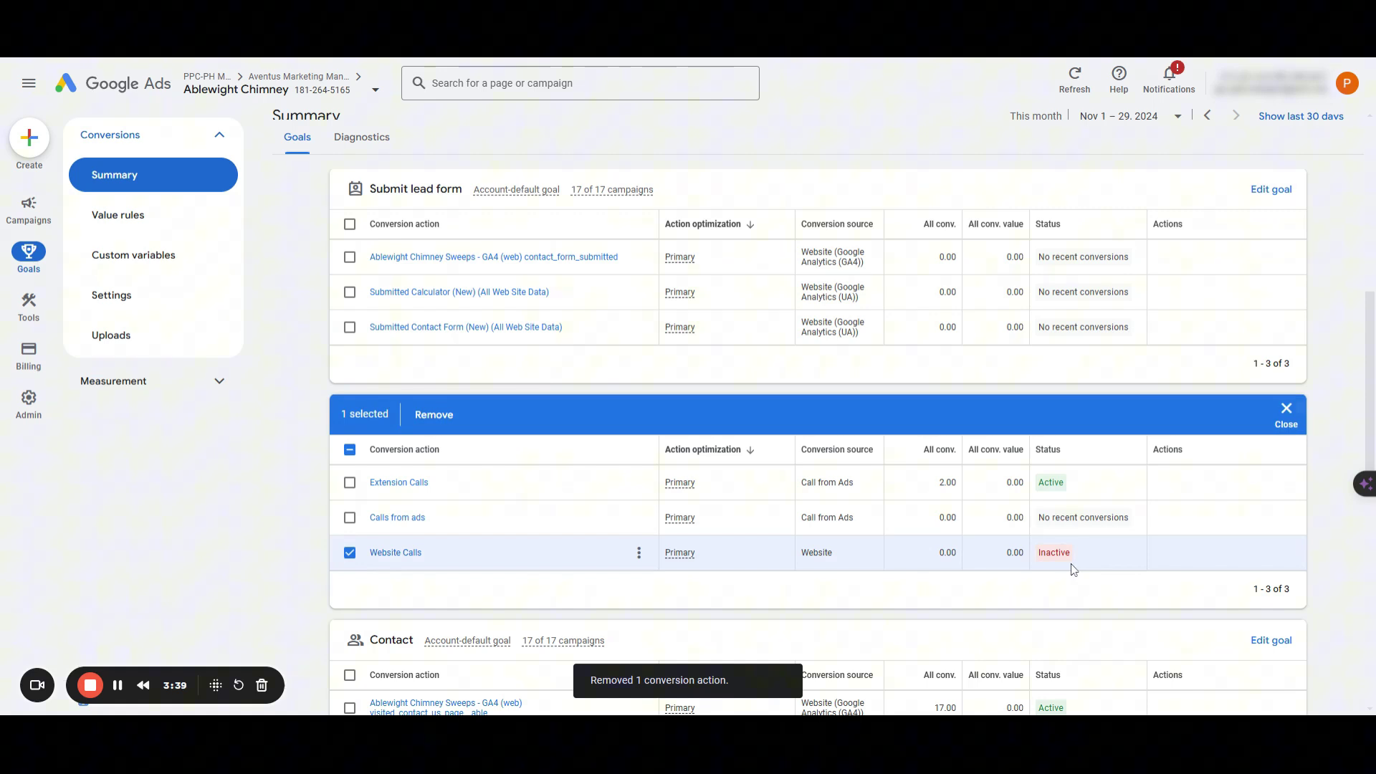
{"action": "mouse_move", "coordinate": [1068, 562]}
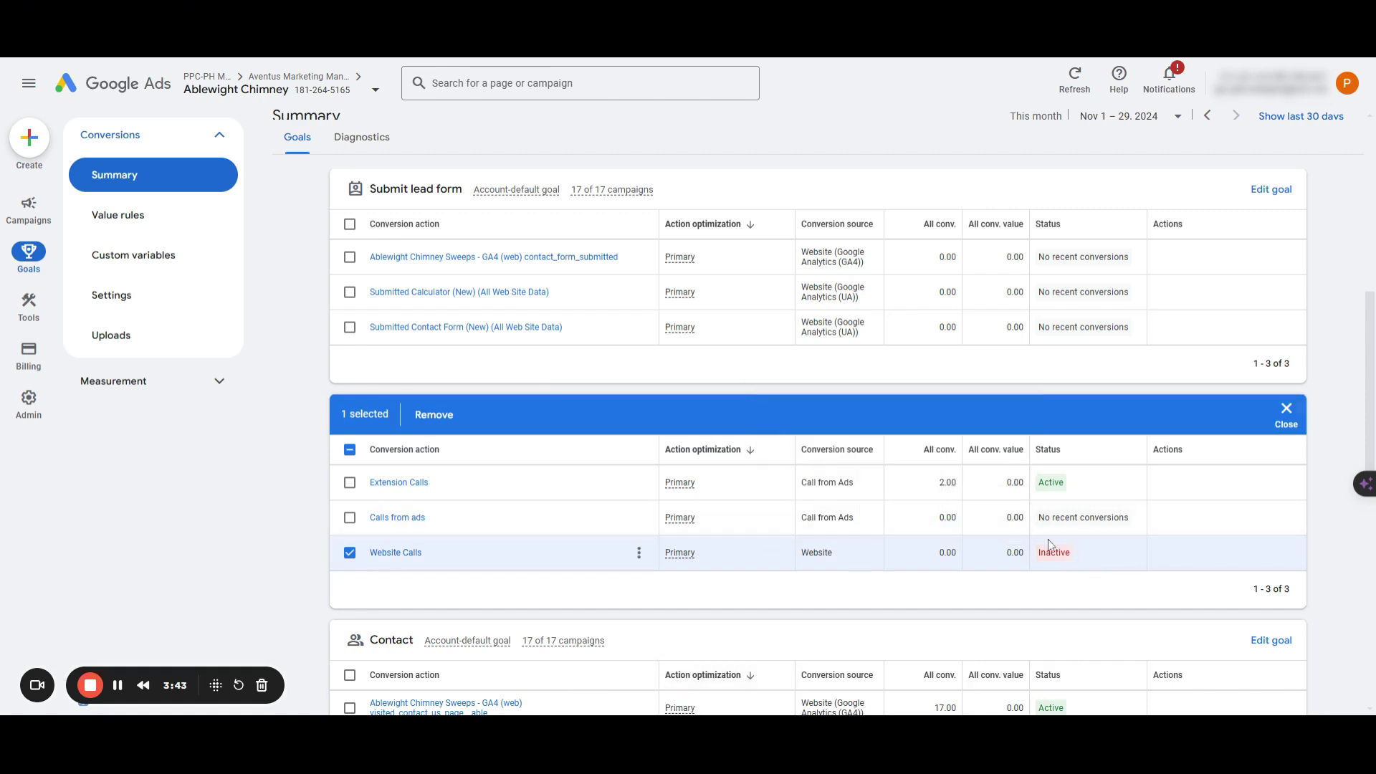
{"action": "left_click", "coordinate": [349, 553]}
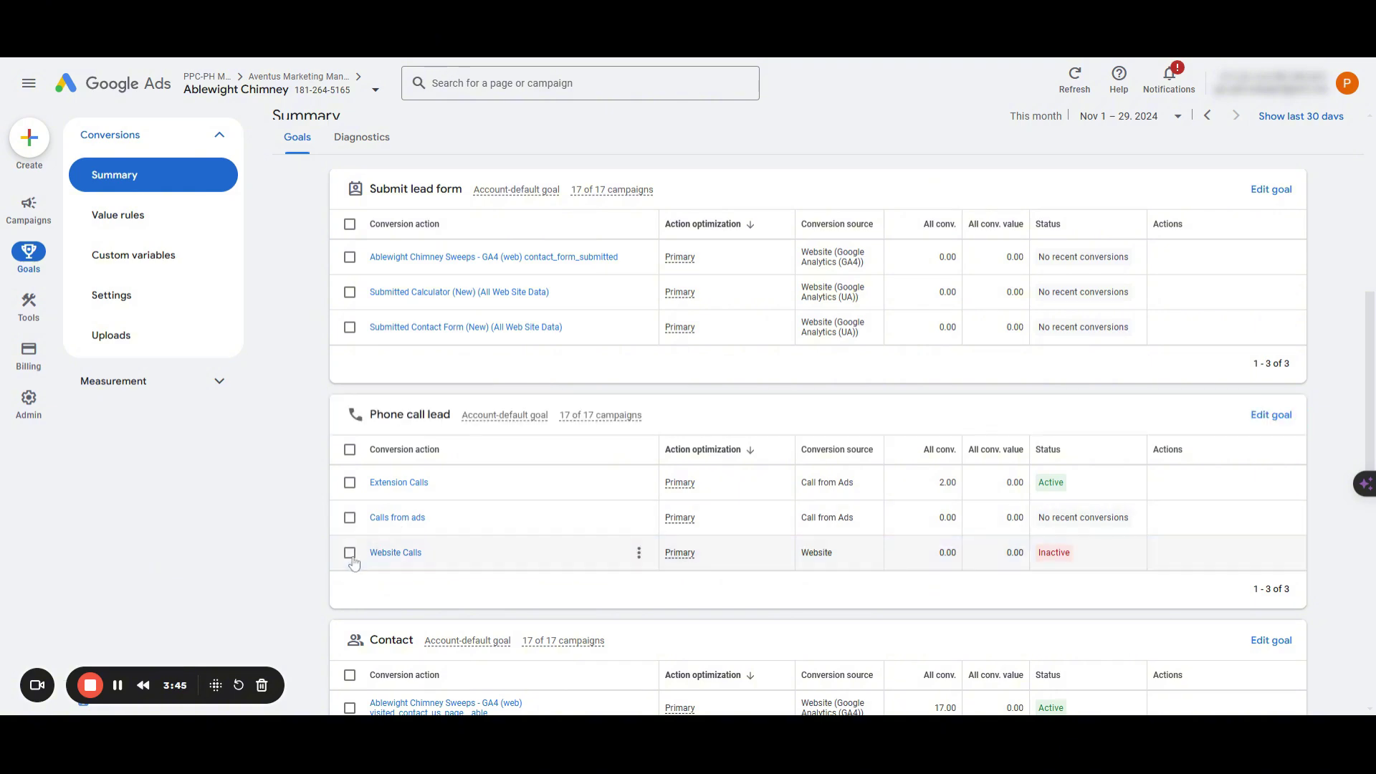
{"action": "left_click", "coordinate": [350, 517]}
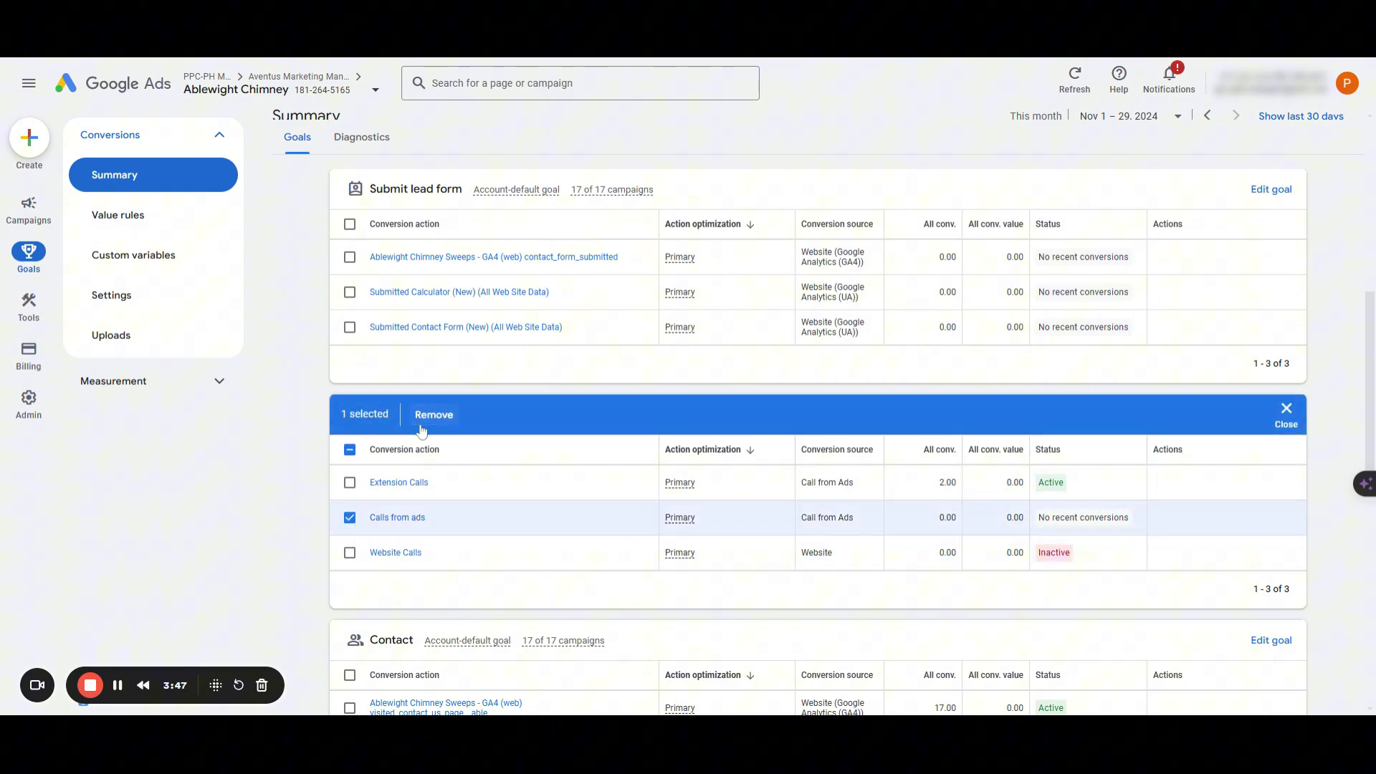
{"action": "left_click", "coordinate": [422, 428]}
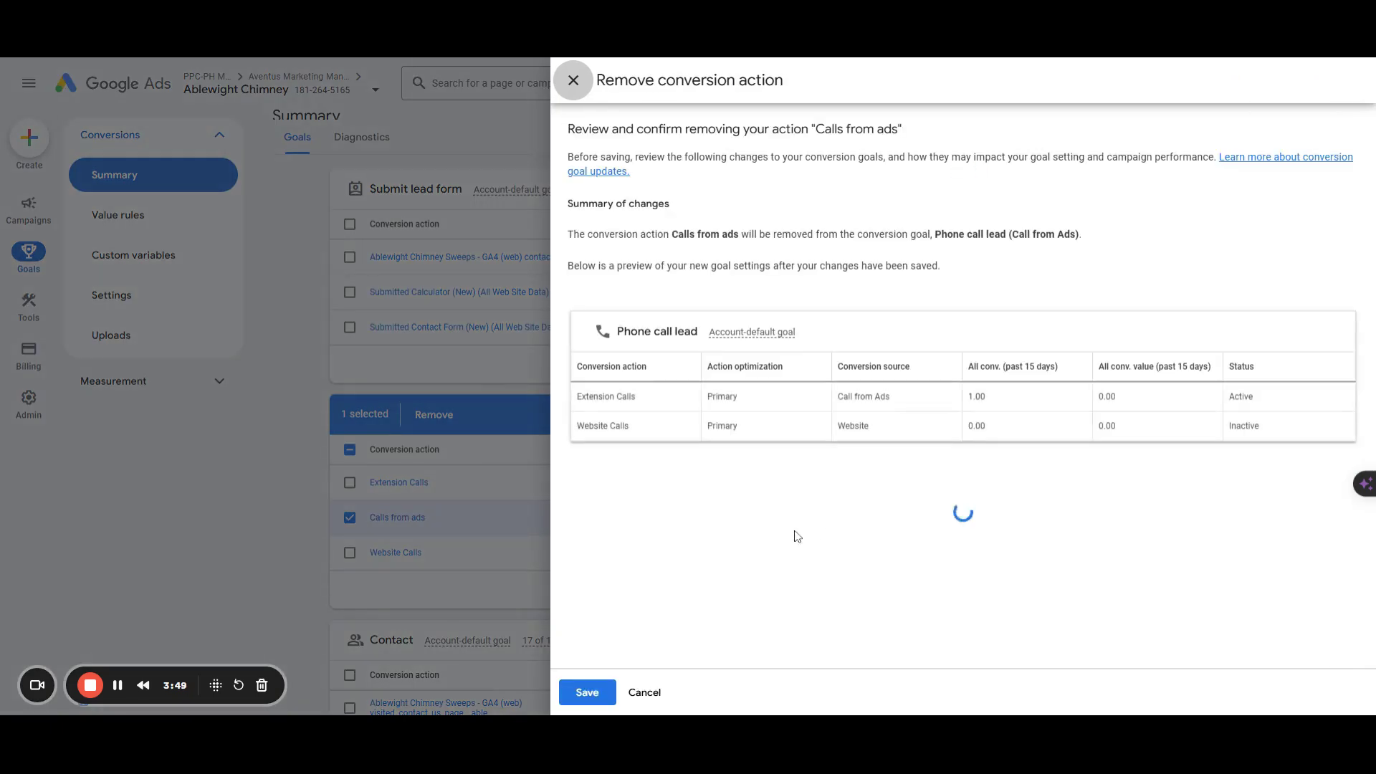
{"action": "left_click", "coordinate": [585, 693]}
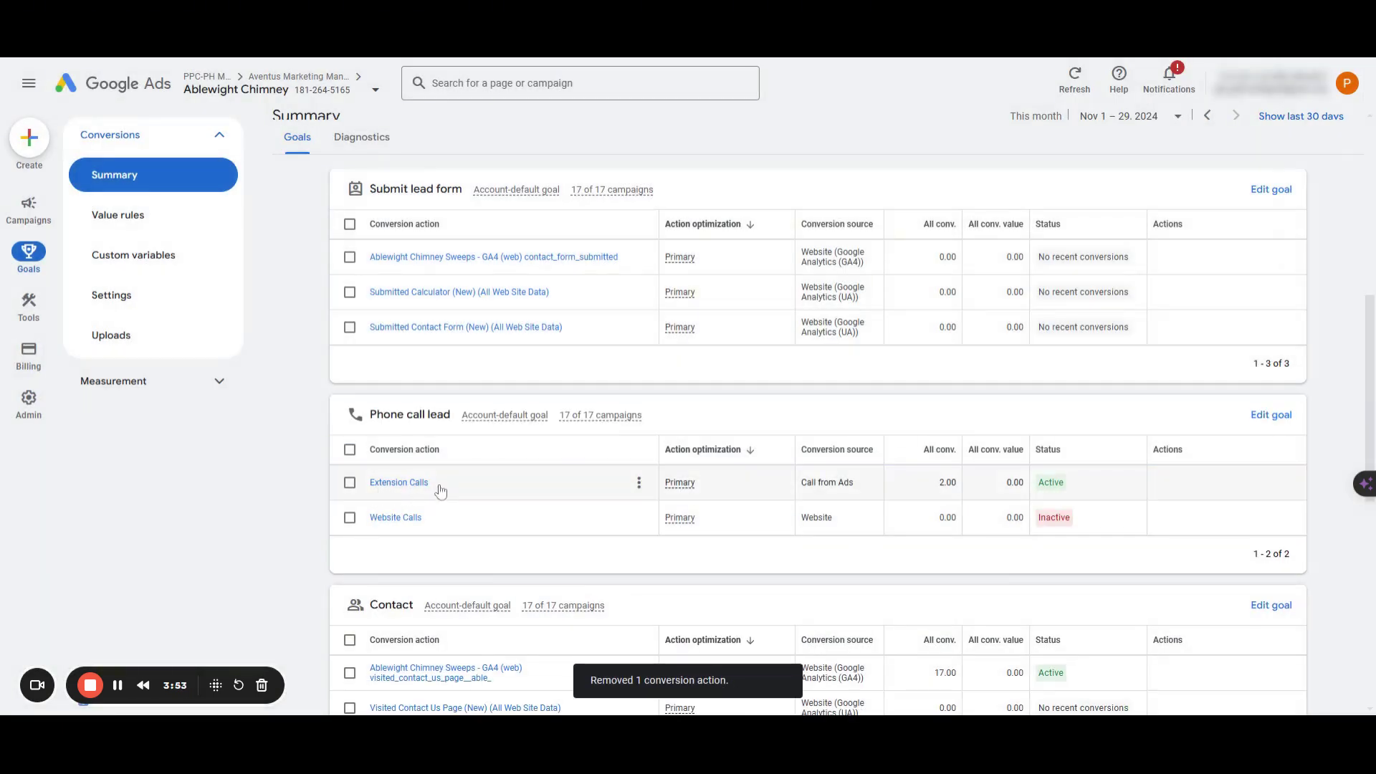
Step: Remove the Submitted Calculator (New) and Submitted Contact Form (New) lead form actions
{"action": "left_click", "coordinate": [356, 293]}
{"action": "left_click", "coordinate": [350, 328]}
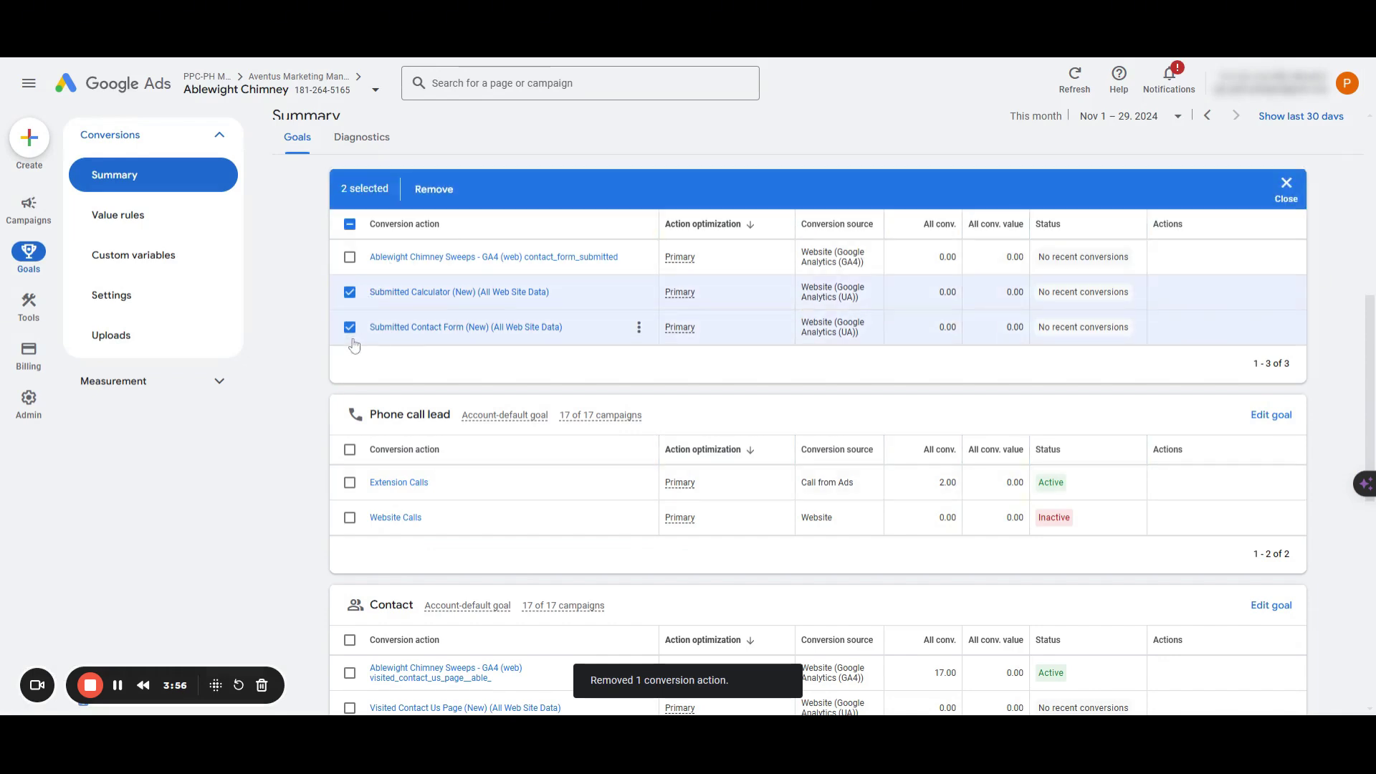
{"action": "left_click", "coordinate": [438, 190]}
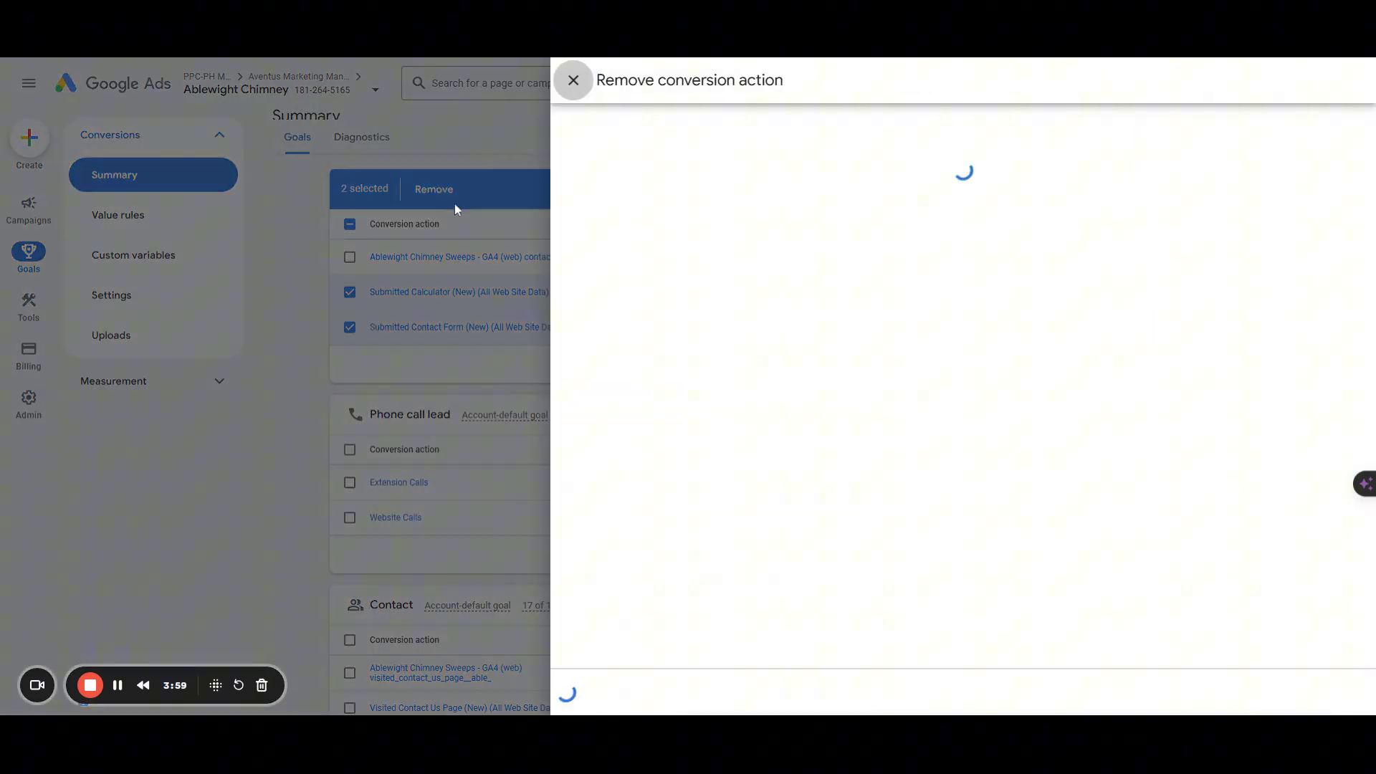
{"action": "left_click", "coordinate": [582, 689]}
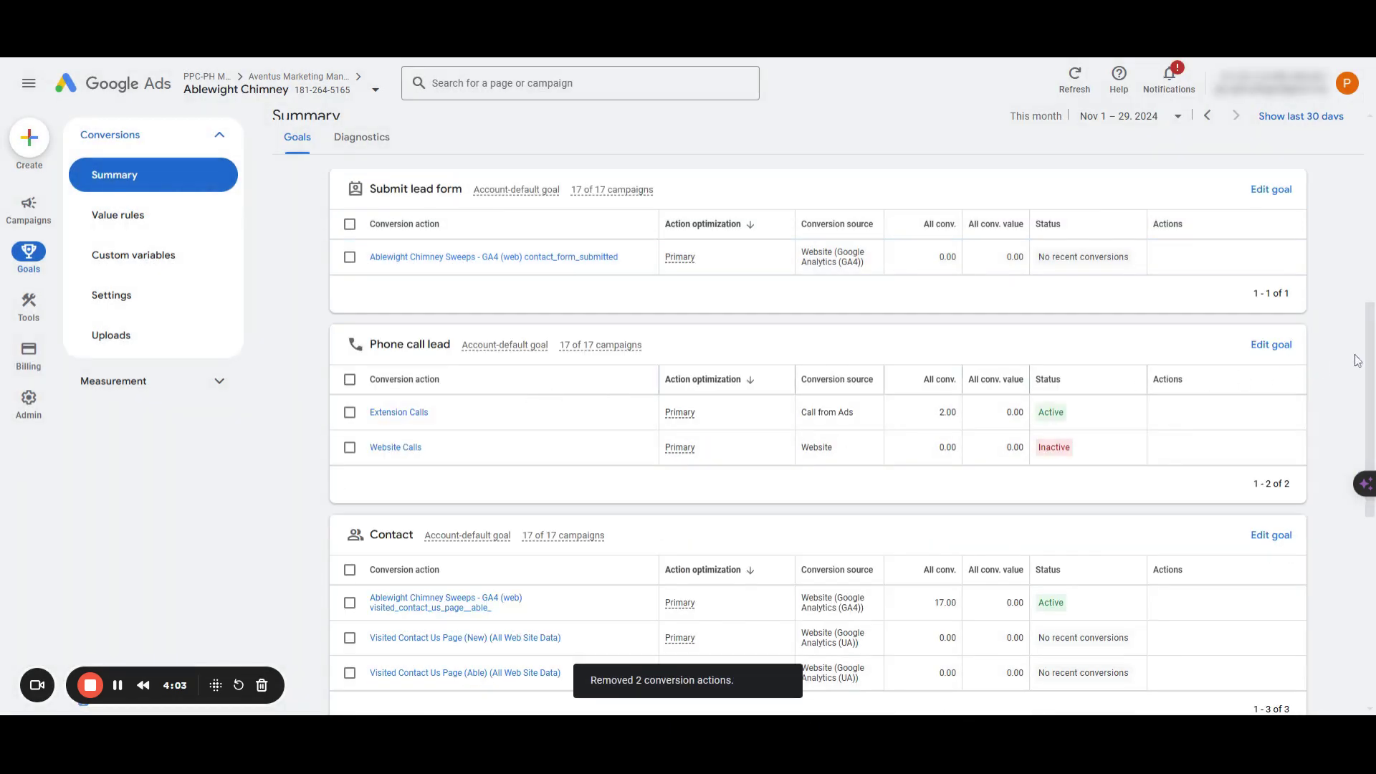
{"action": "scroll", "coordinate": [502, 430], "scroll_direction": "up", "scroll_amount": 3}
{"action": "left_click_drag", "start_coordinate": [370, 460], "coordinate": [971, 459]}
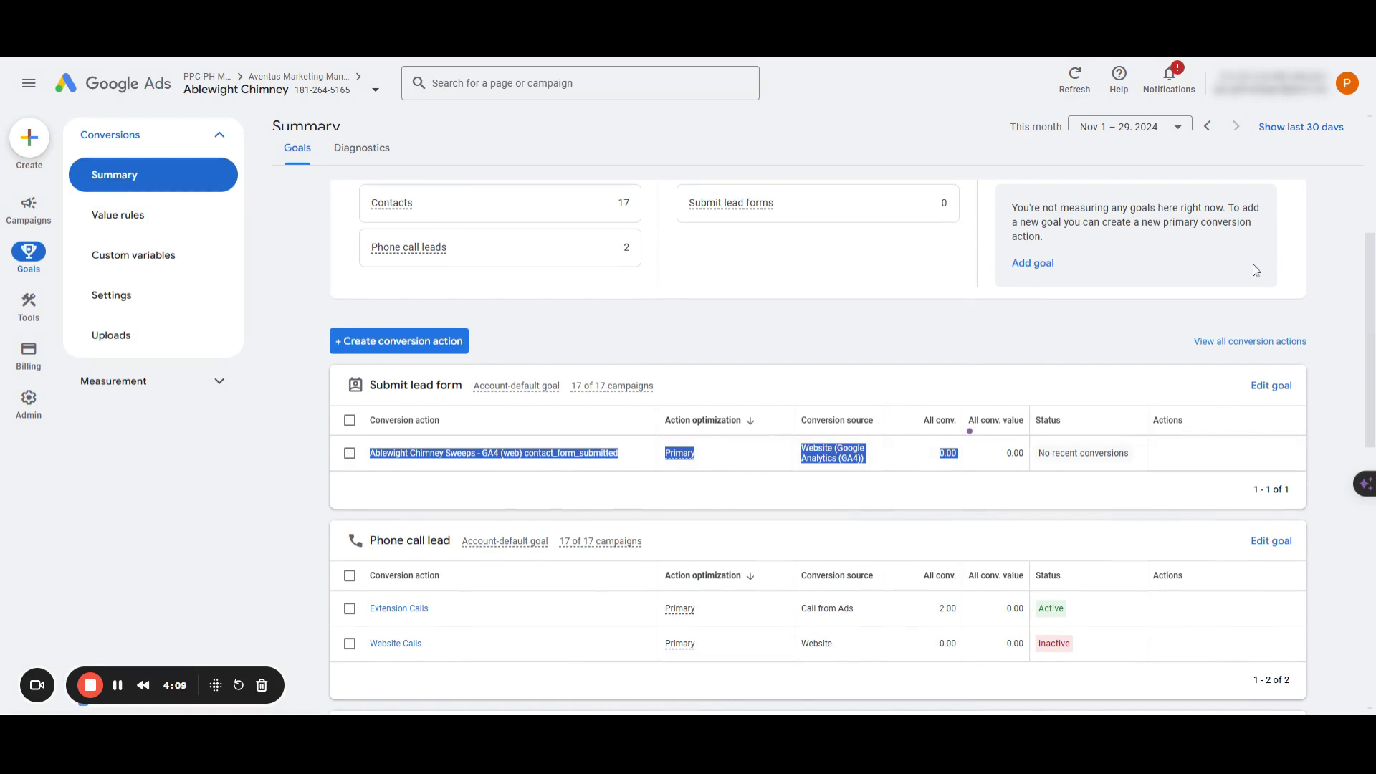
{"action": "scroll", "coordinate": [1348, 298], "scroll_direction": "down", "scroll_amount": 5}
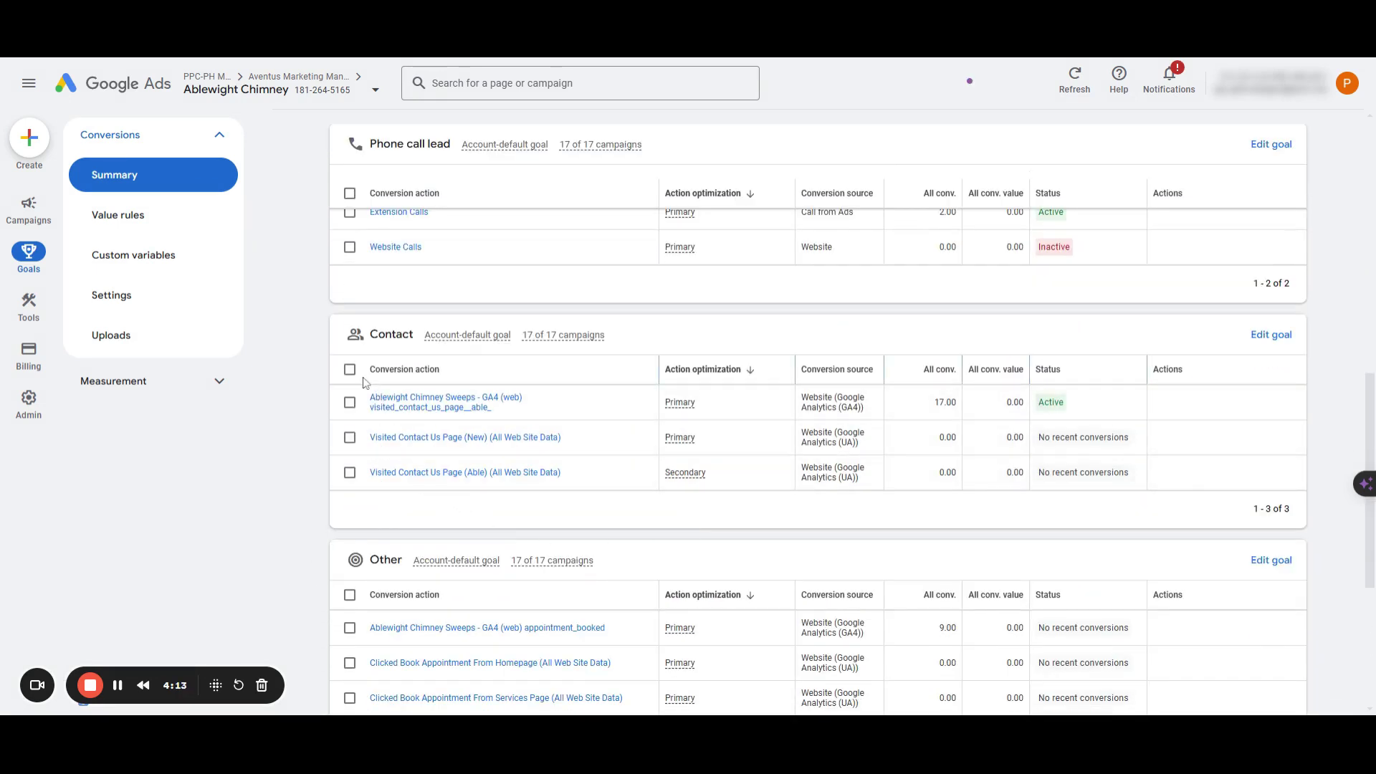
Step: Remove all three Contact conversion actions
{"action": "left_click", "coordinate": [349, 369]}
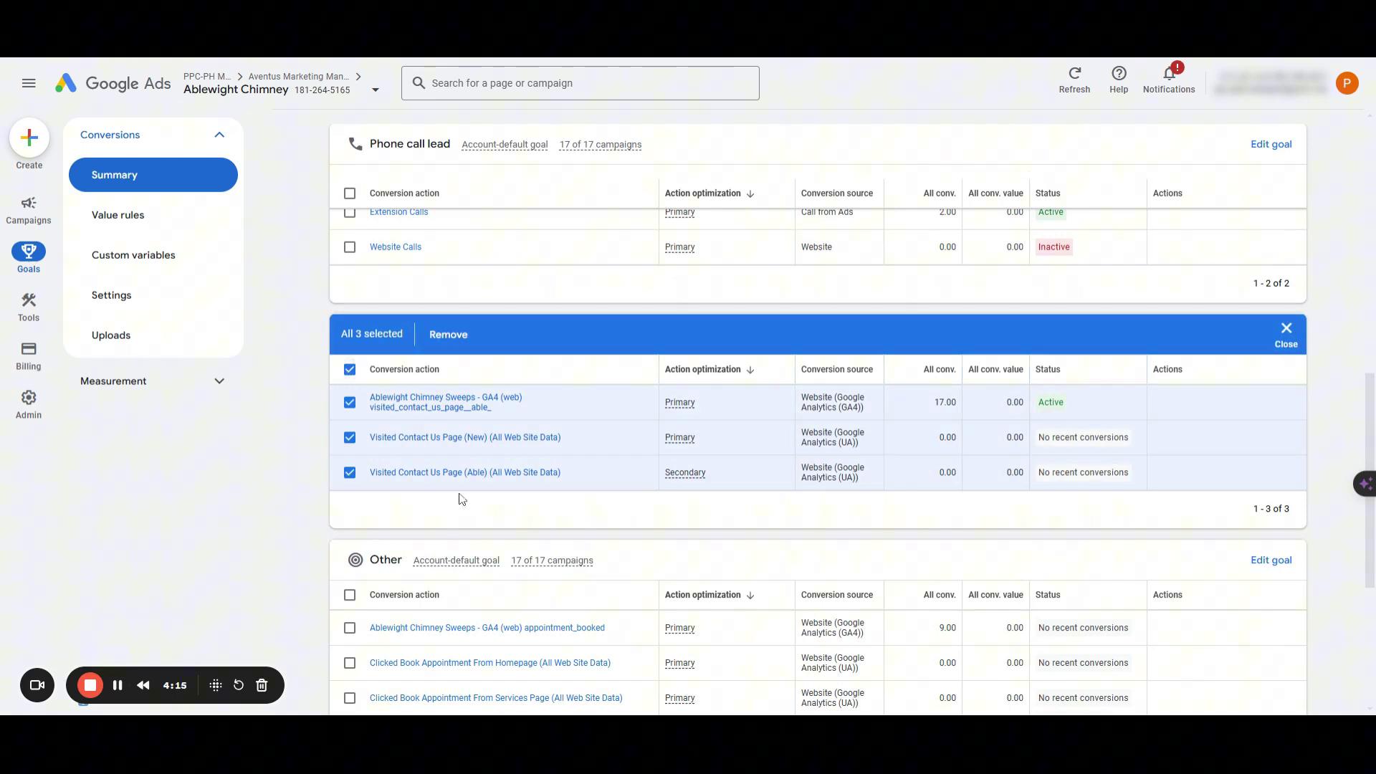
{"action": "left_click_drag", "start_coordinate": [493, 408], "coordinate": [370, 396]}
{"action": "left_click", "coordinate": [433, 338]}
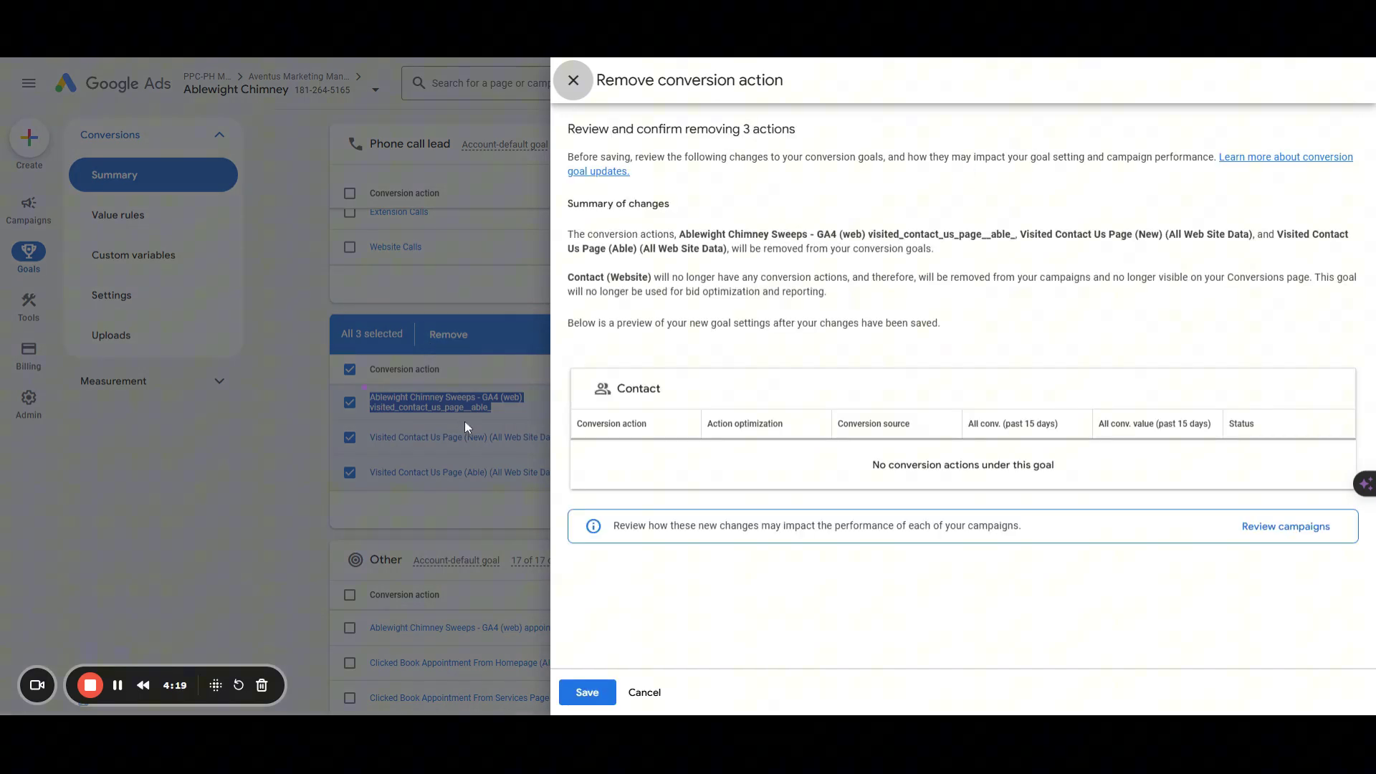
{"action": "left_click", "coordinate": [571, 686]}
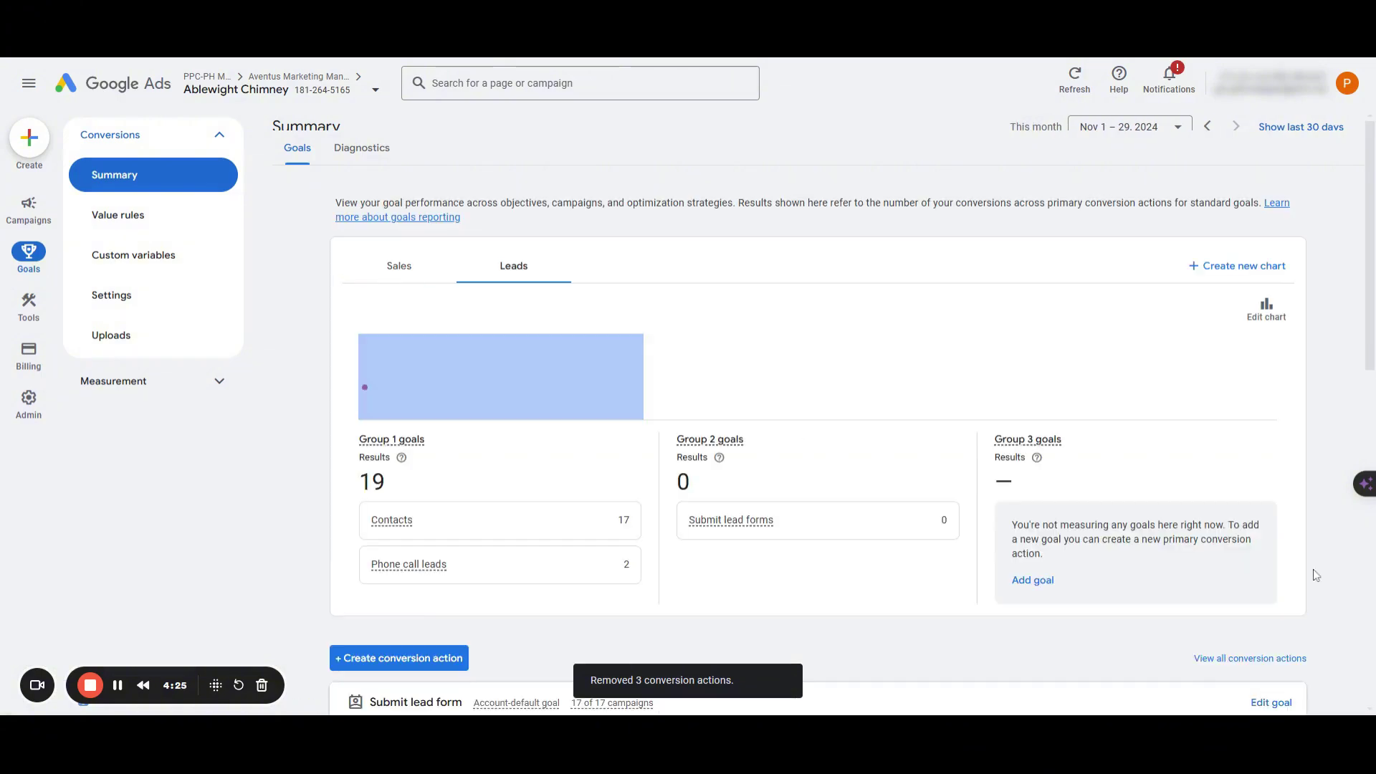
Step: Remove the two Book Appointment clicks, Visited Calculator Page and Appointment Booked Other actions
{"action": "left_click_drag", "start_coordinate": [1362, 364], "coordinate": [1356, 537]}
{"action": "scroll", "coordinate": [841, 607], "scroll_direction": "down", "scroll_amount": 4}
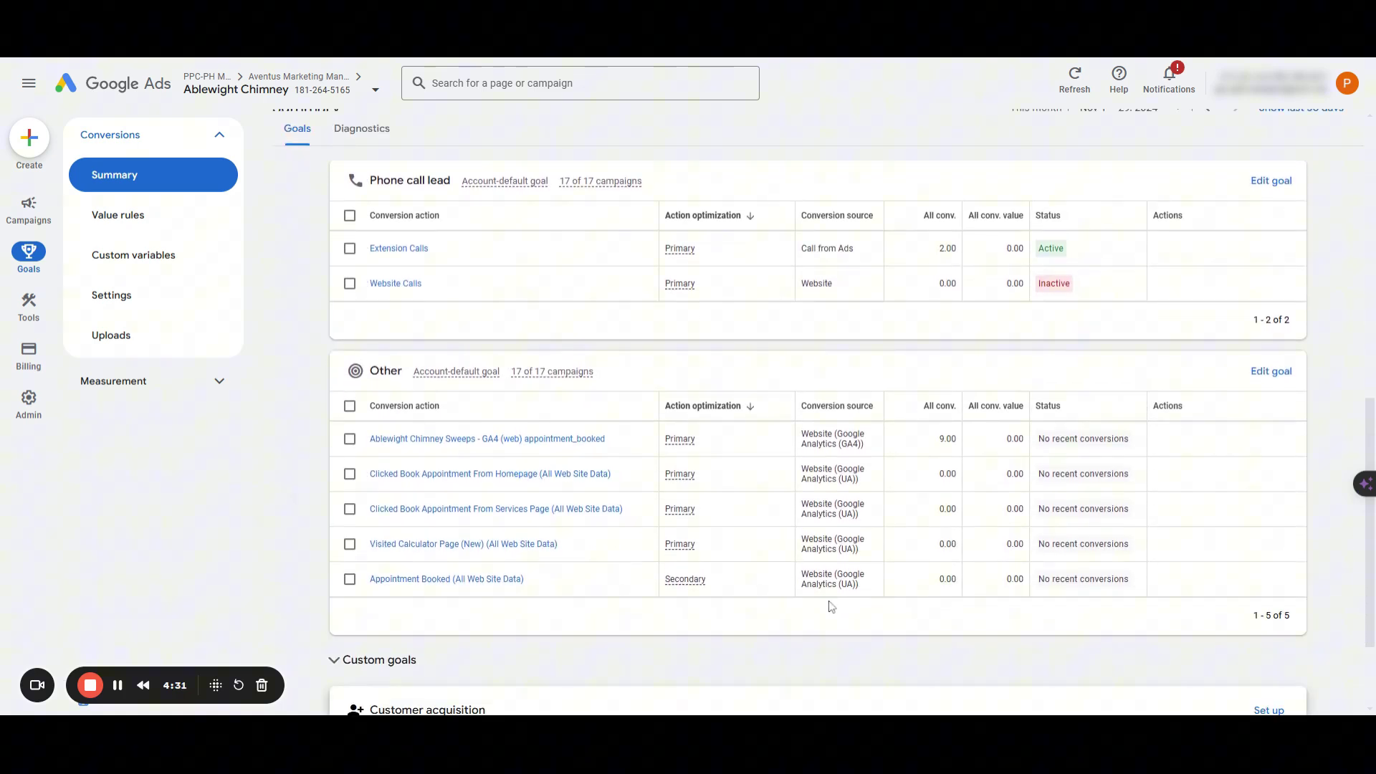
{"action": "left_click", "coordinate": [349, 474]}
{"action": "left_click", "coordinate": [349, 508]}
{"action": "left_click", "coordinate": [349, 544]}
{"action": "left_click", "coordinate": [349, 579]}
{"action": "left_click", "coordinate": [433, 371]}
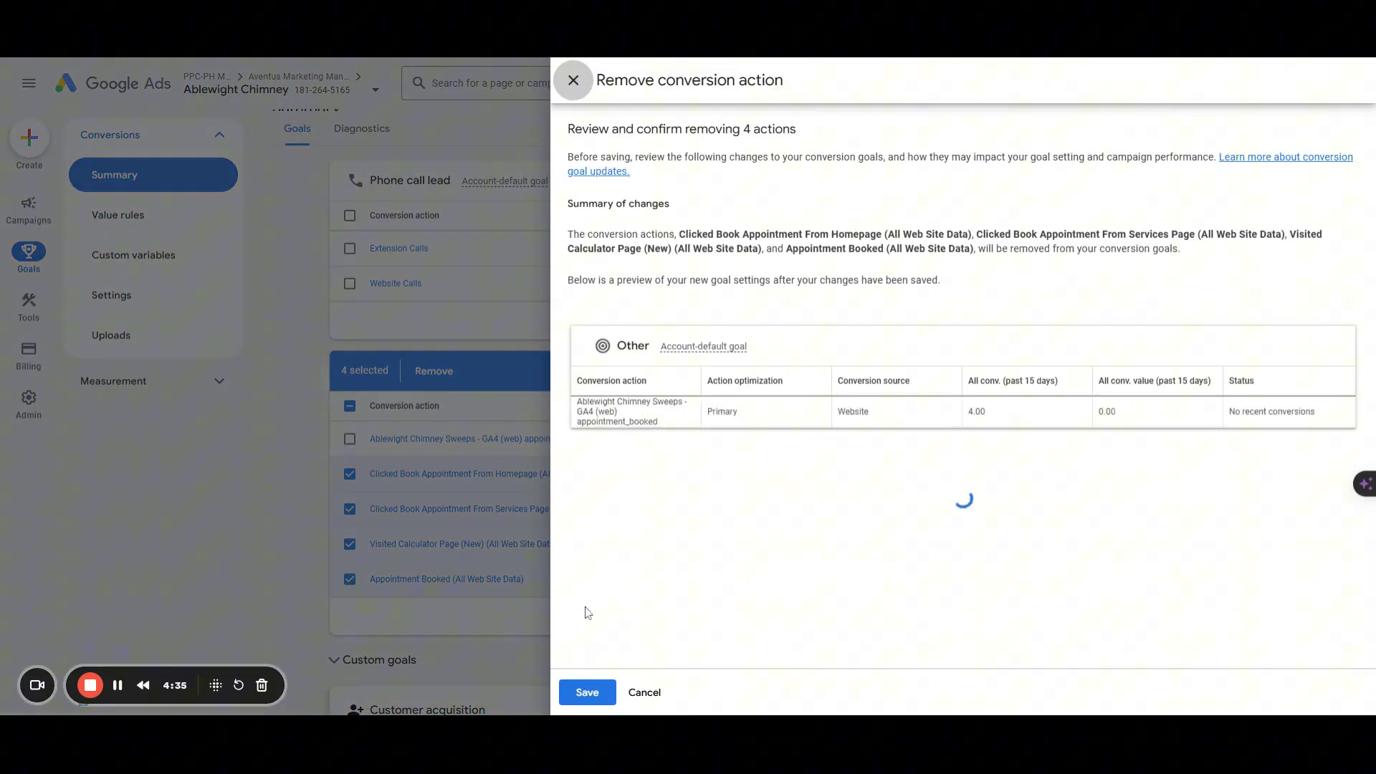
{"action": "left_click", "coordinate": [586, 691]}
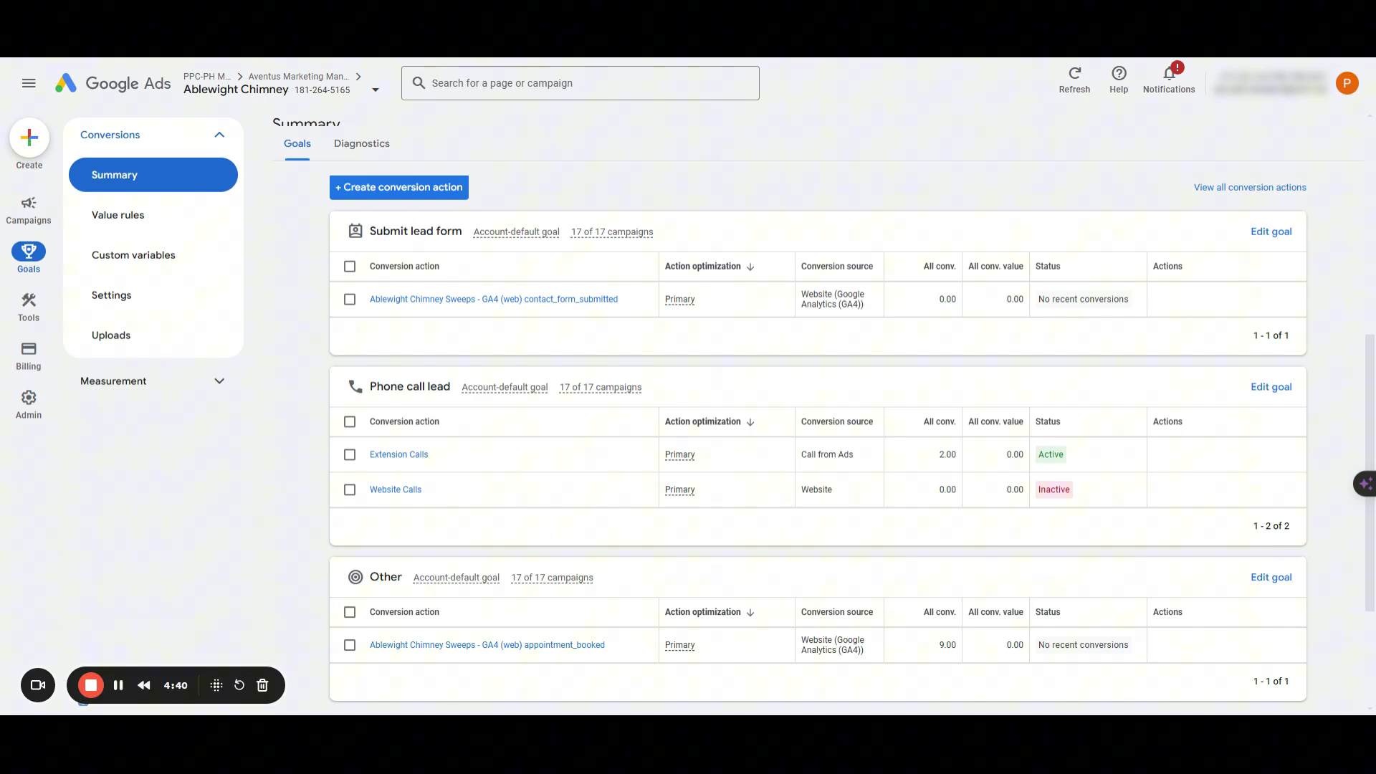
Step: Select the GA4 appointment_booked and contact_form_submitted actions and check their conversion source
{"action": "left_click", "coordinate": [350, 454]}
{"action": "left_click", "coordinate": [349, 489]}
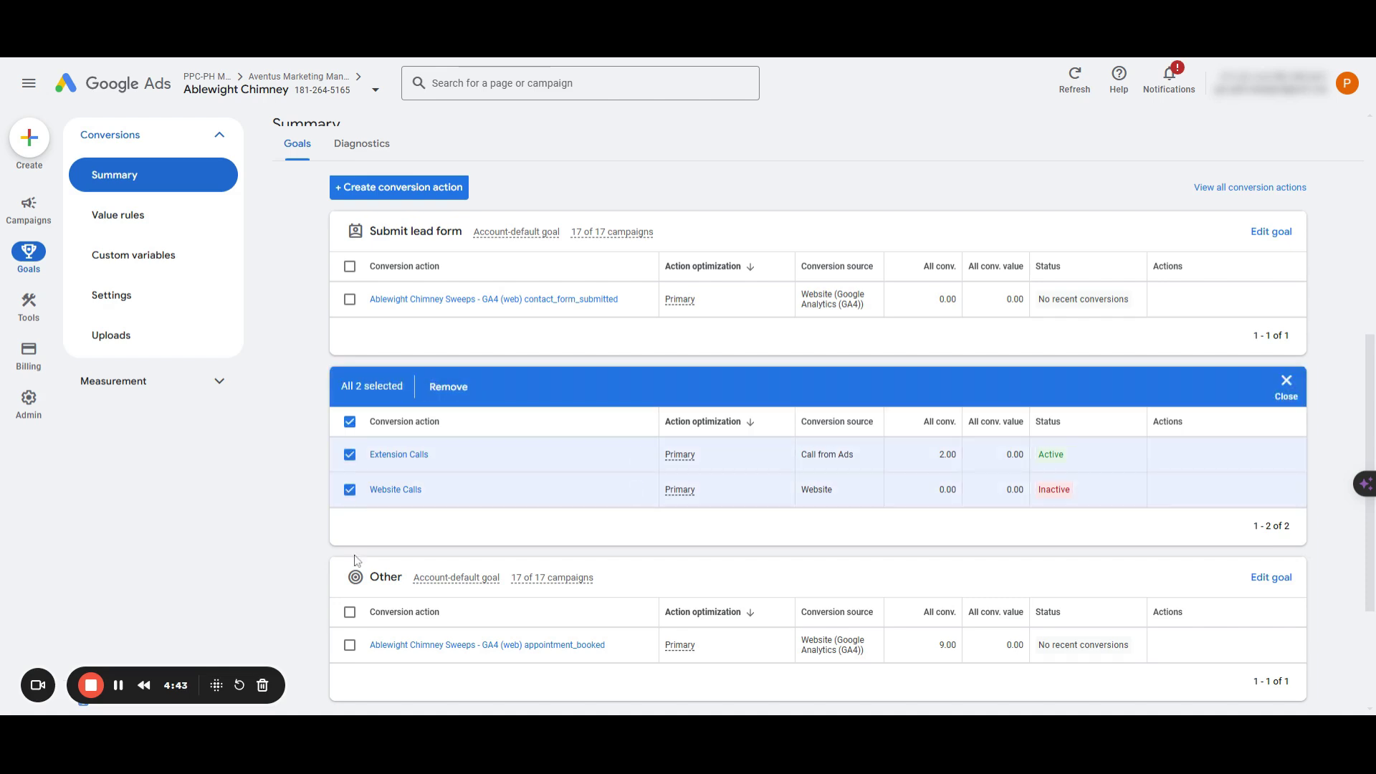
{"action": "left_click", "coordinate": [350, 490]}
{"action": "left_click", "coordinate": [350, 454]}
{"action": "left_click", "coordinate": [350, 645]}
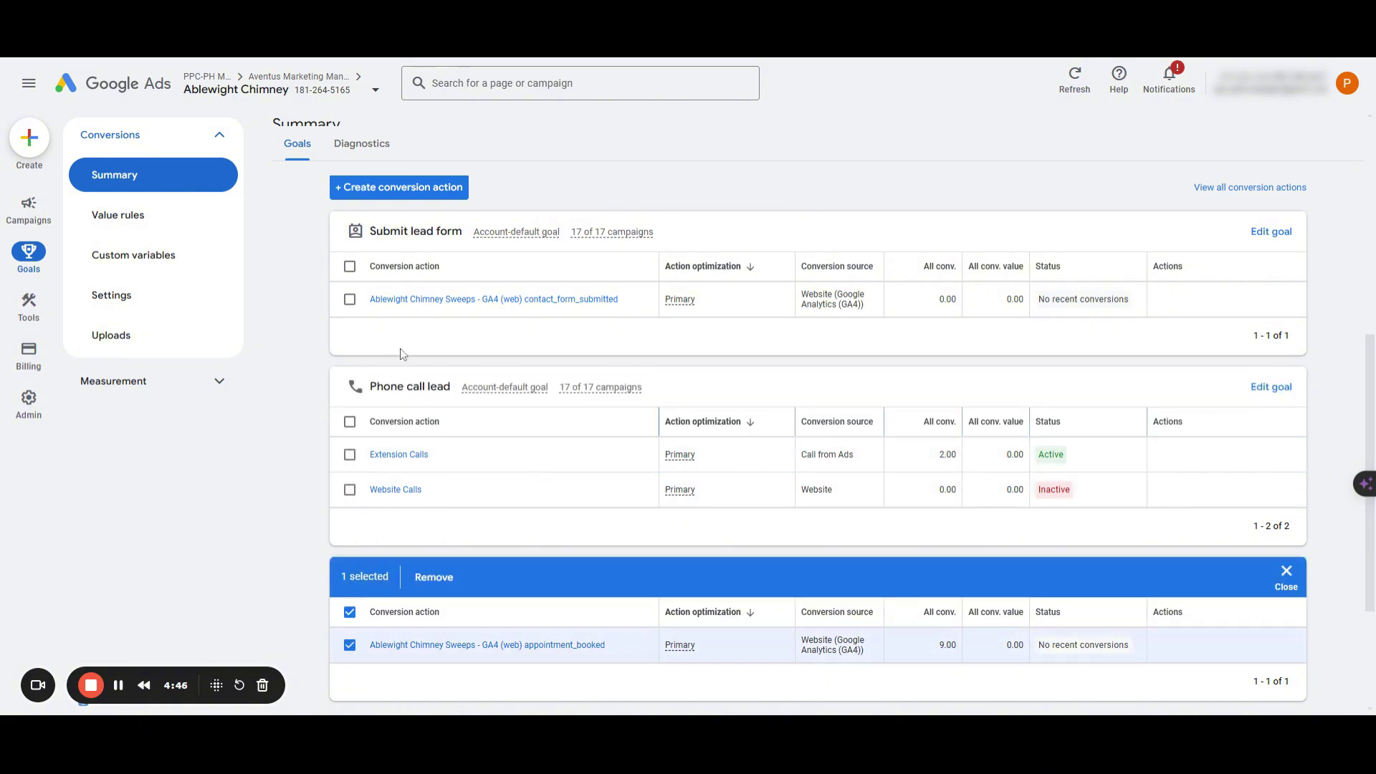
{"action": "left_click", "coordinate": [349, 299]}
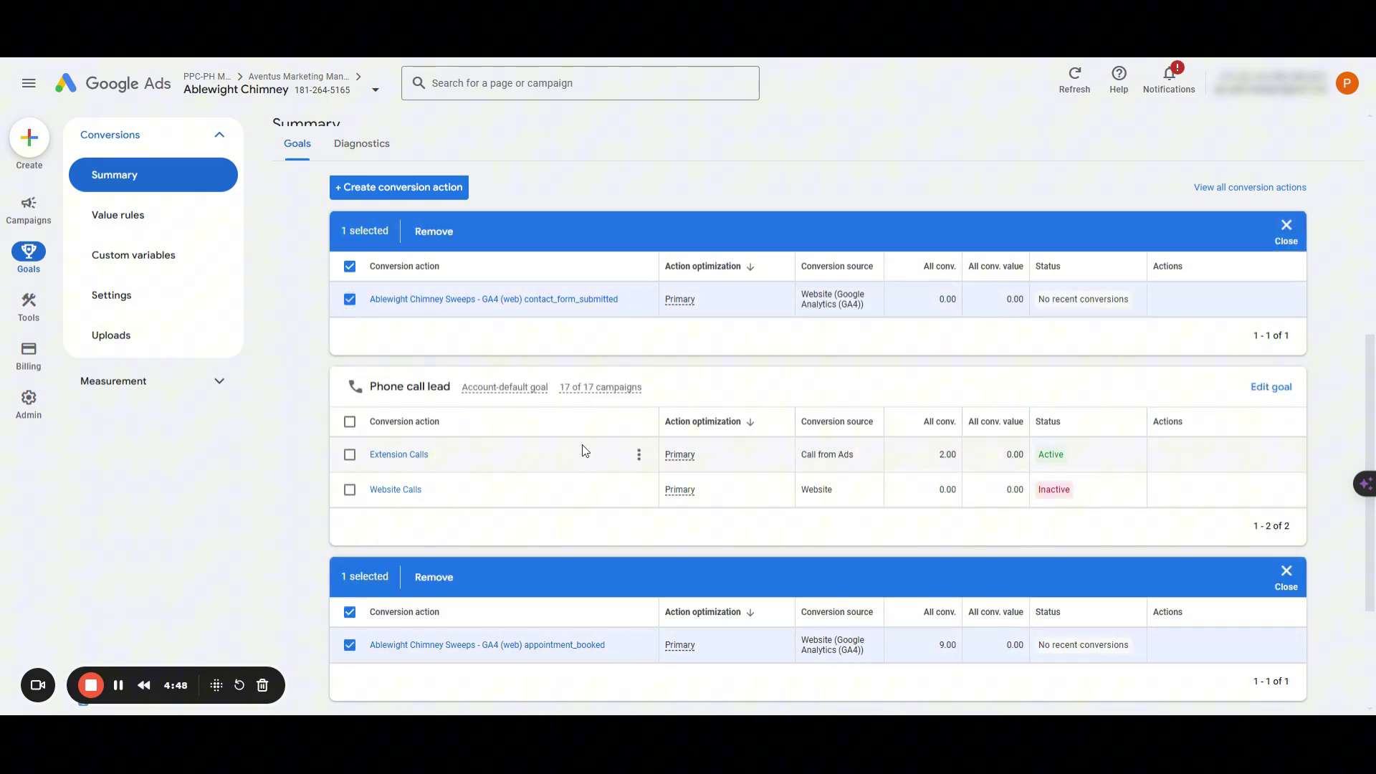
{"action": "left_click_drag", "start_coordinate": [864, 304], "coordinate": [807, 305]}
{"action": "left_click", "coordinate": [803, 356]}
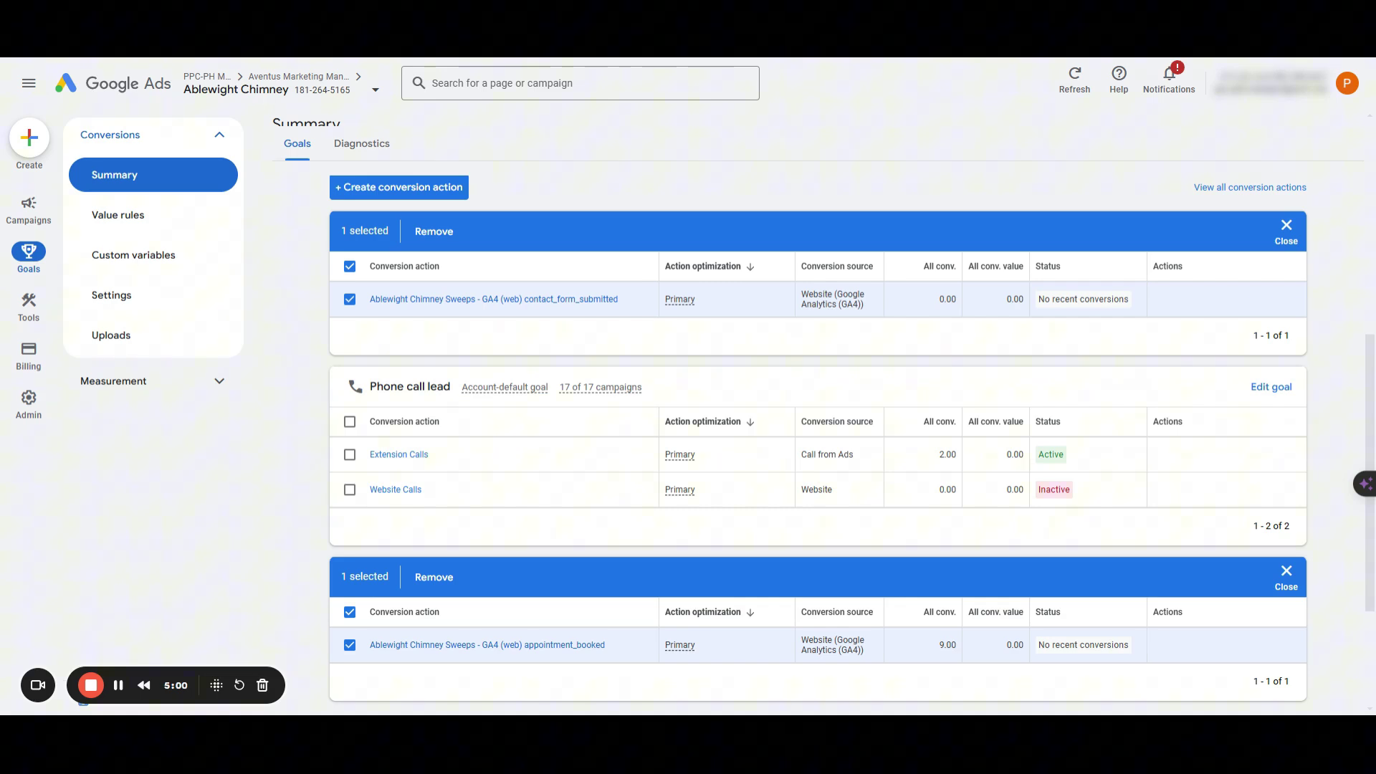
Step: Set Extension Calls as the default call conversion action and save
{"action": "left_click", "coordinate": [173, 307]}
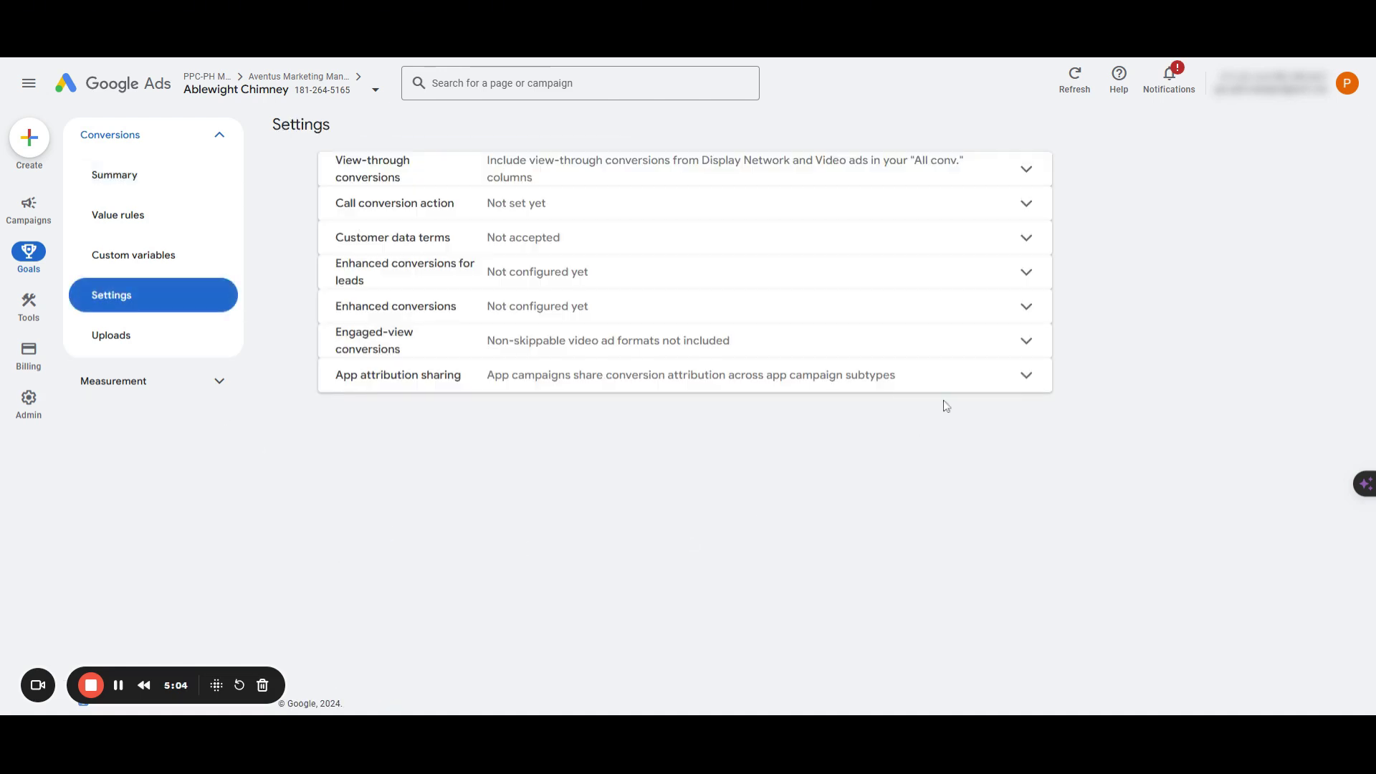
{"action": "left_click_drag", "start_coordinate": [363, 211], "coordinate": [509, 203]}
{"action": "left_click", "coordinate": [532, 259]}
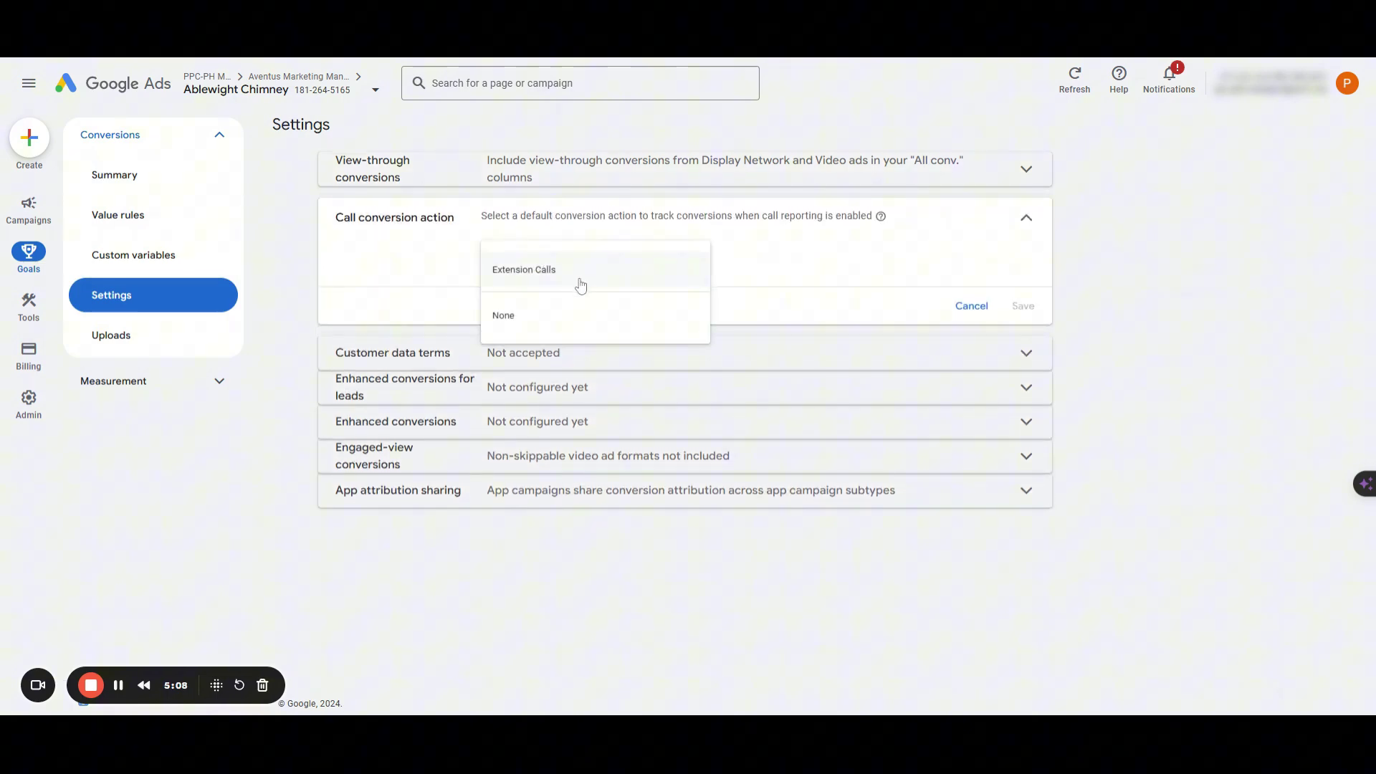
{"action": "left_click", "coordinate": [580, 281]}
{"action": "left_click", "coordinate": [1021, 306]}
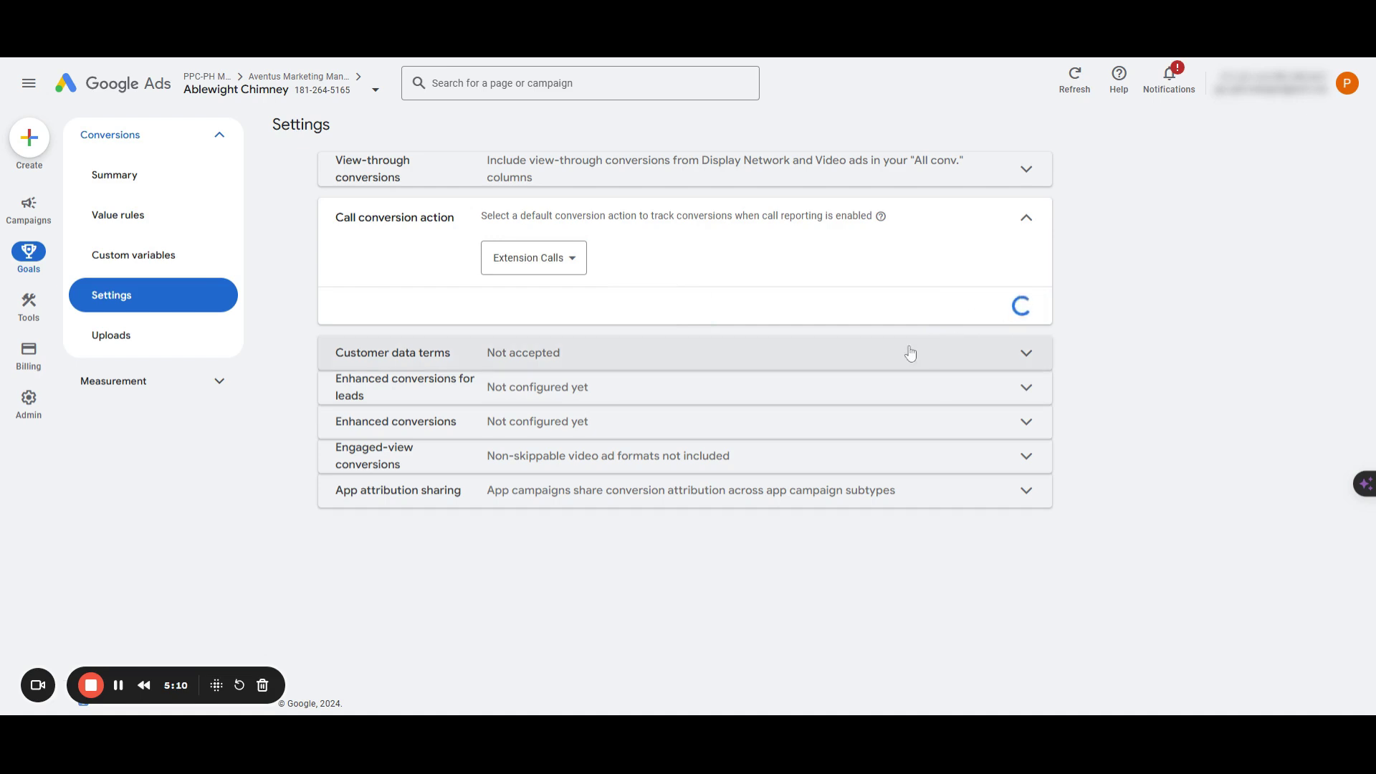
Step: Turn on enhanced conversions for leads using the Google tag, accepting the customer data terms
{"action": "left_click", "coordinate": [527, 276]}
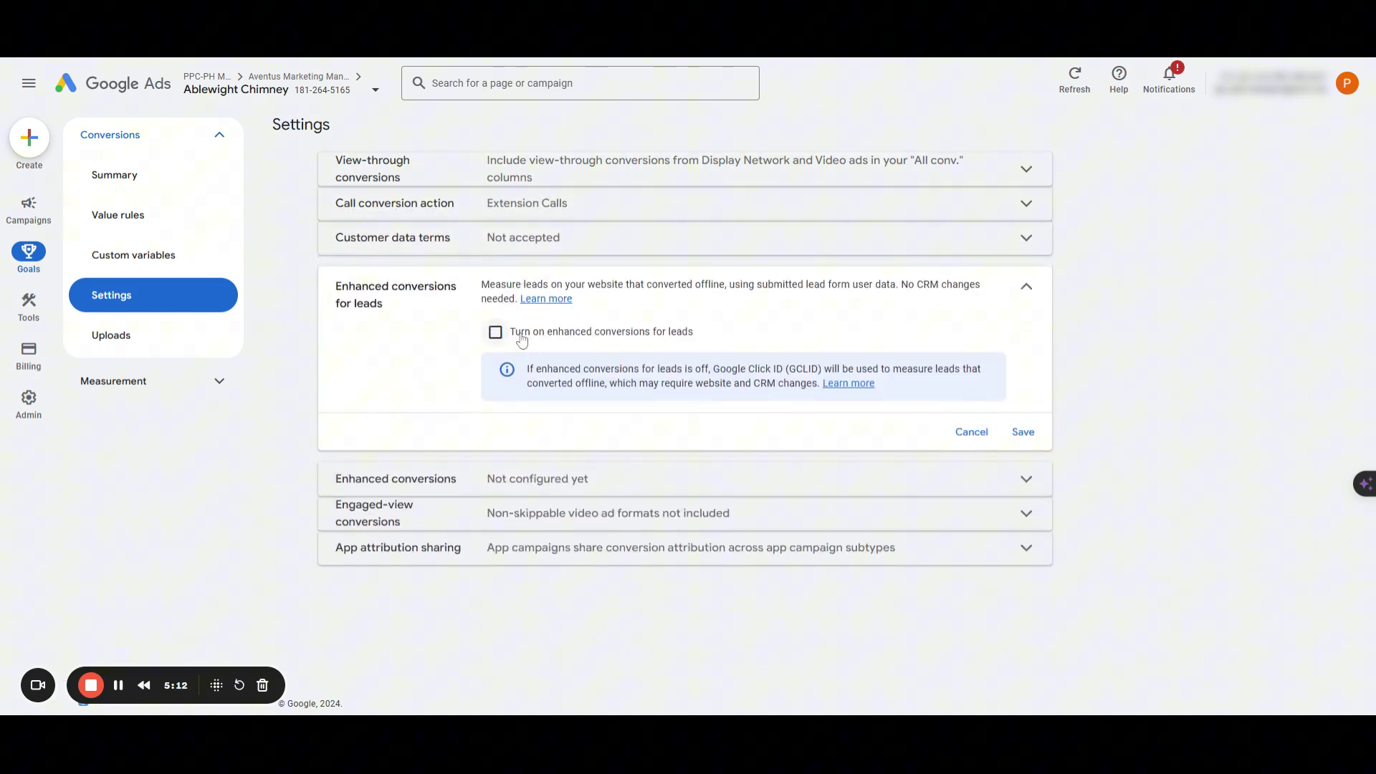
{"action": "left_click", "coordinate": [521, 335]}
{"action": "left_click", "coordinate": [833, 427]}
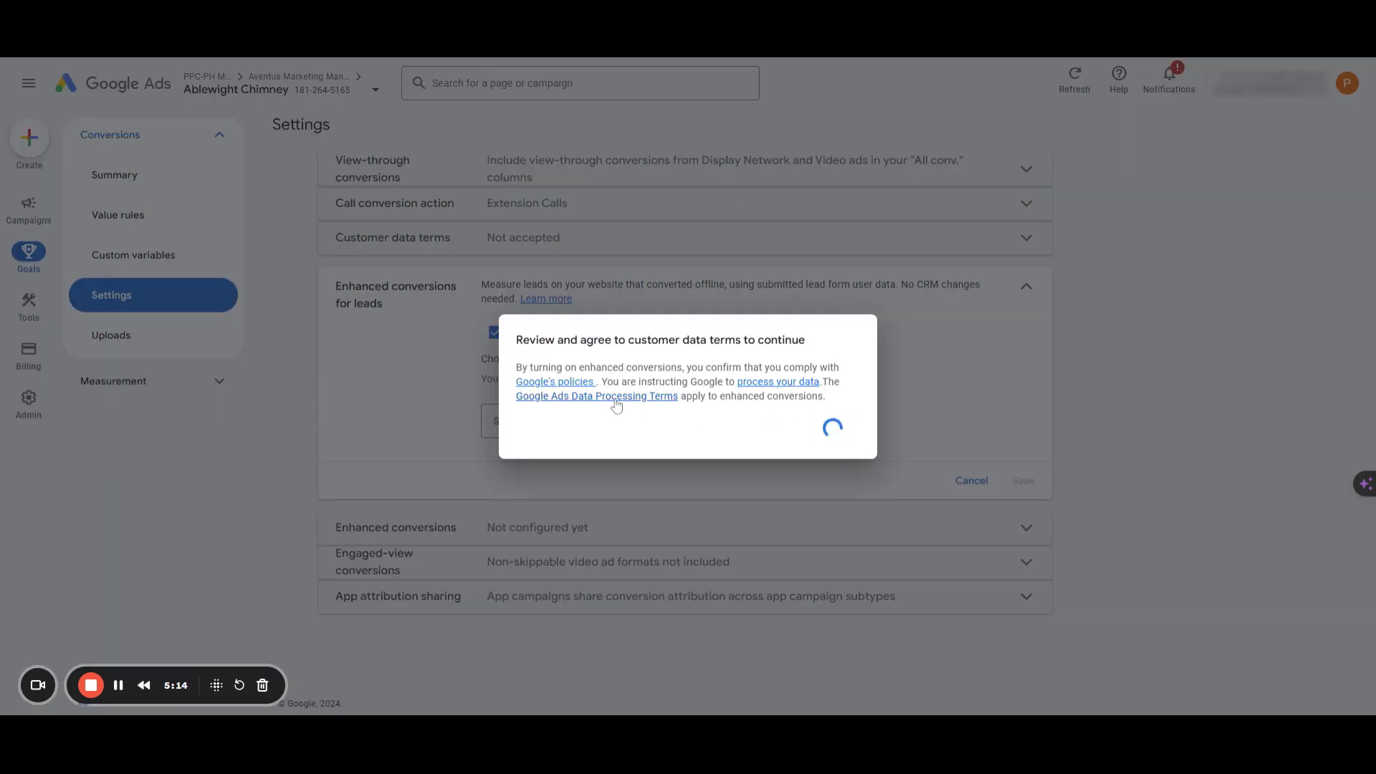
{"action": "left_click", "coordinate": [546, 424]}
{"action": "left_click", "coordinate": [550, 434]}
{"action": "left_click_drag", "start_coordinate": [903, 478], "coordinate": [532, 478]}
{"action": "left_click", "coordinate": [1018, 559]}
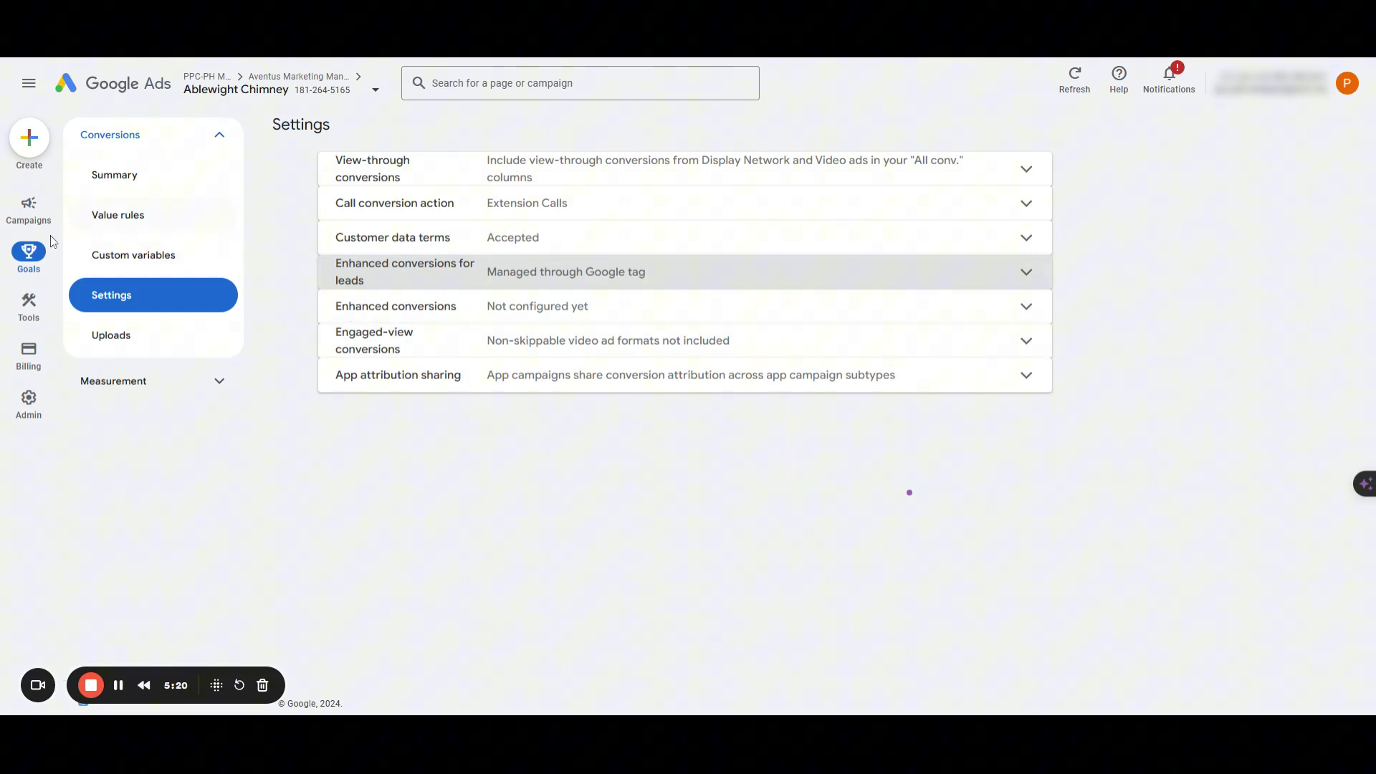
{"action": "left_click", "coordinate": [29, 204]}
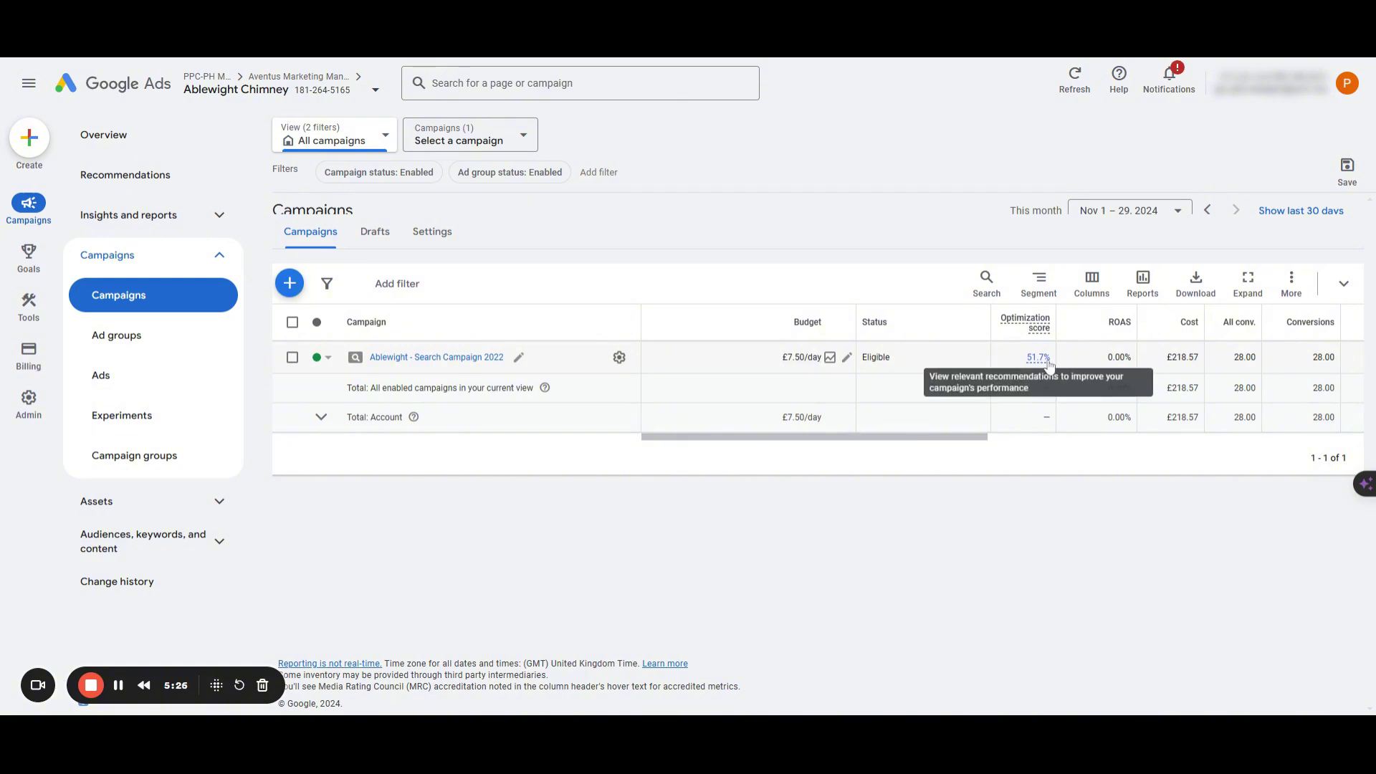
Step: Dismiss the Maximize conversions and Measure conversion values recommendations
{"action": "left_click", "coordinate": [221, 187]}
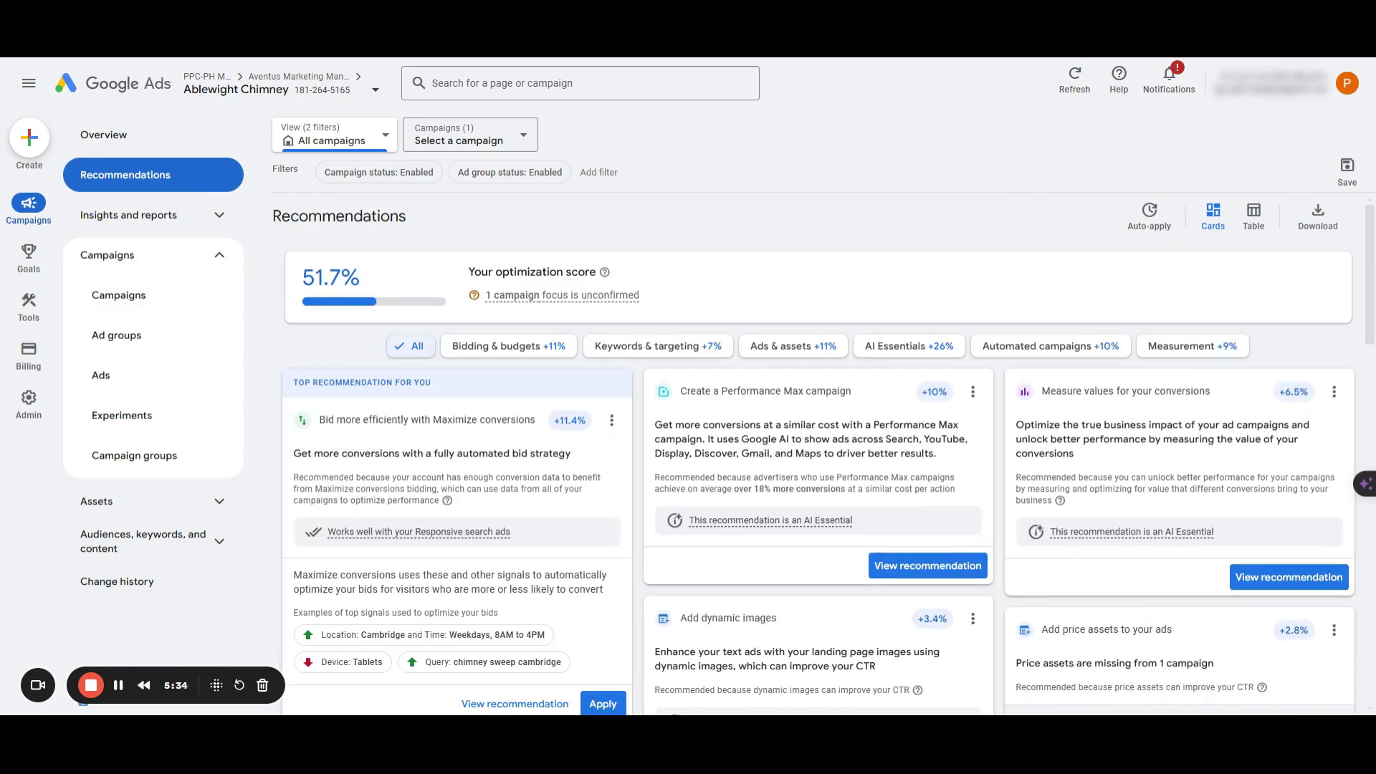
{"action": "scroll", "coordinate": [766, 296], "scroll_direction": "down", "scroll_amount": 3}
{"action": "scroll", "coordinate": [675, 348], "scroll_direction": "up", "scroll_amount": 1}
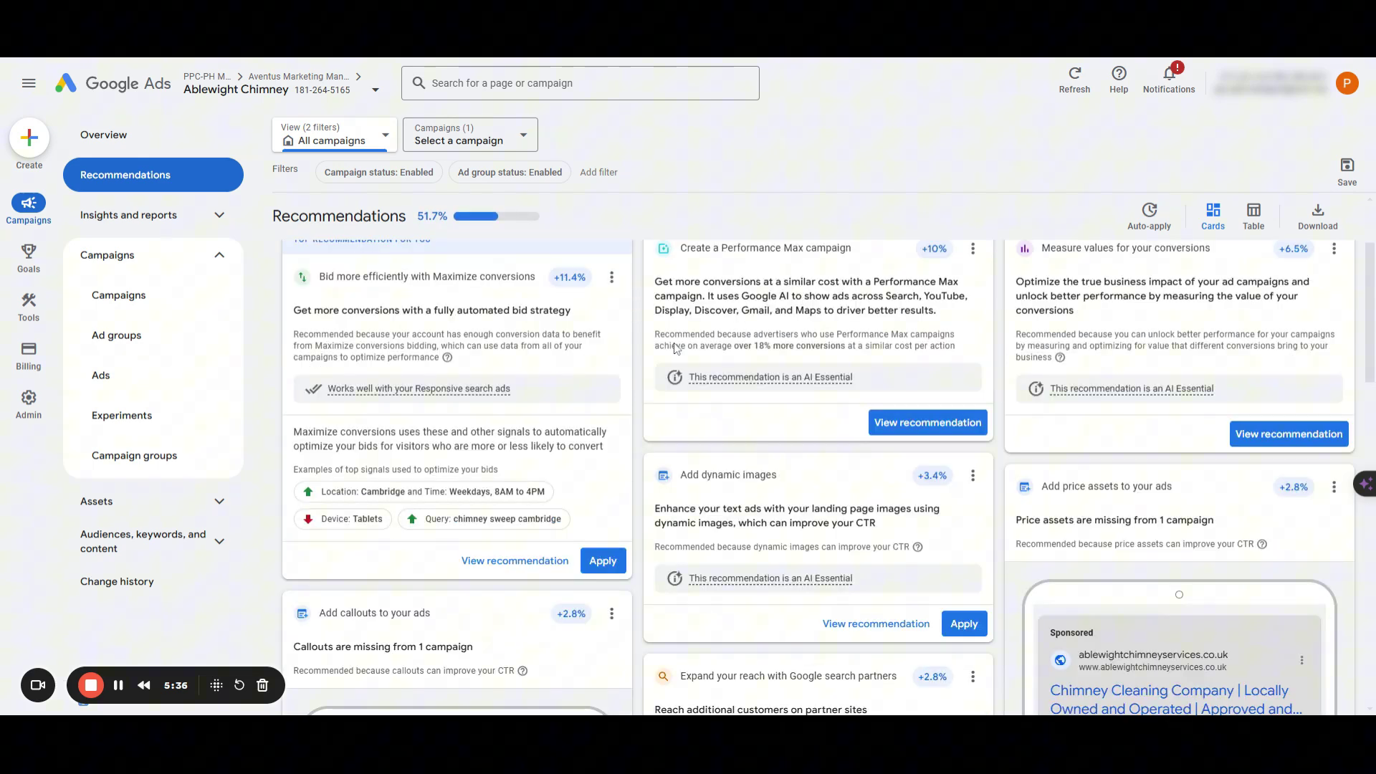
{"action": "left_click", "coordinate": [611, 277]}
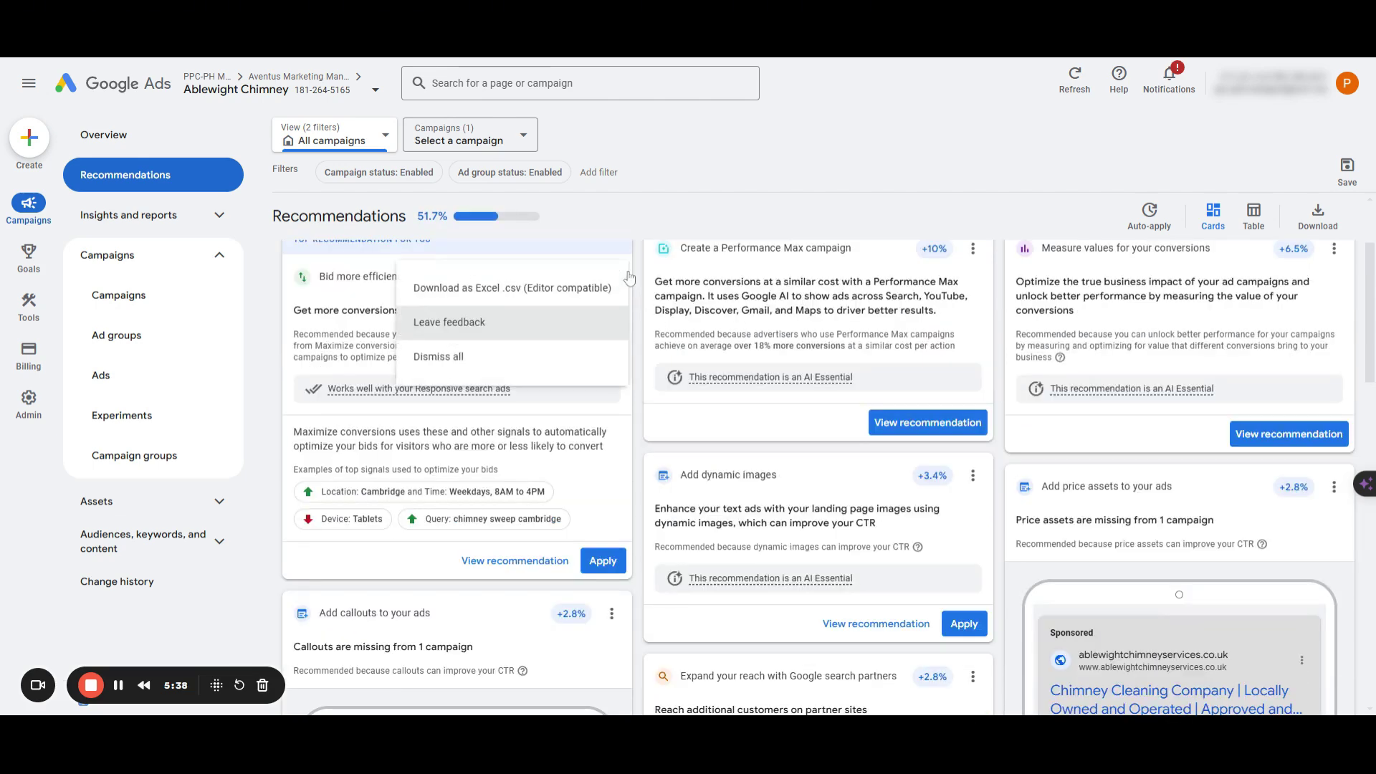
{"action": "left_click", "coordinate": [561, 351]}
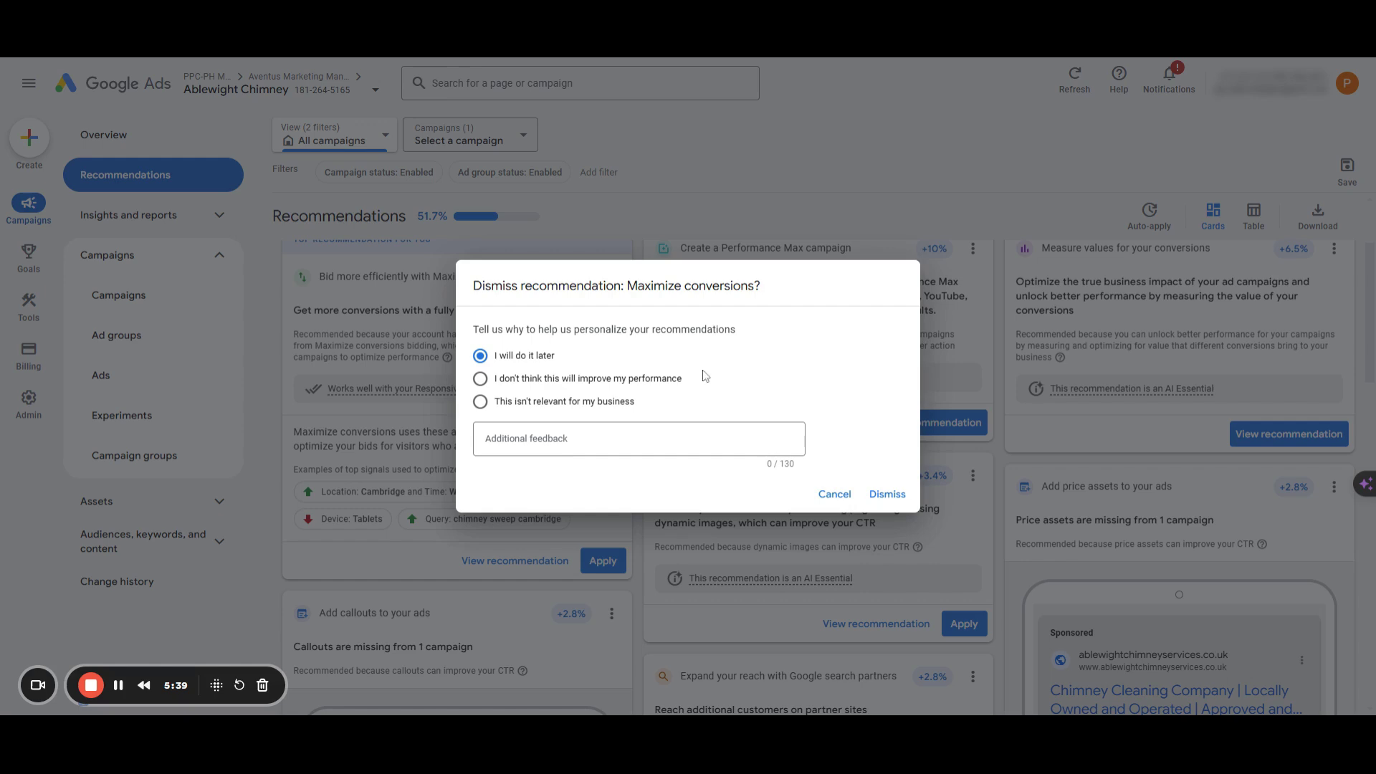
{"action": "left_click", "coordinate": [887, 493]}
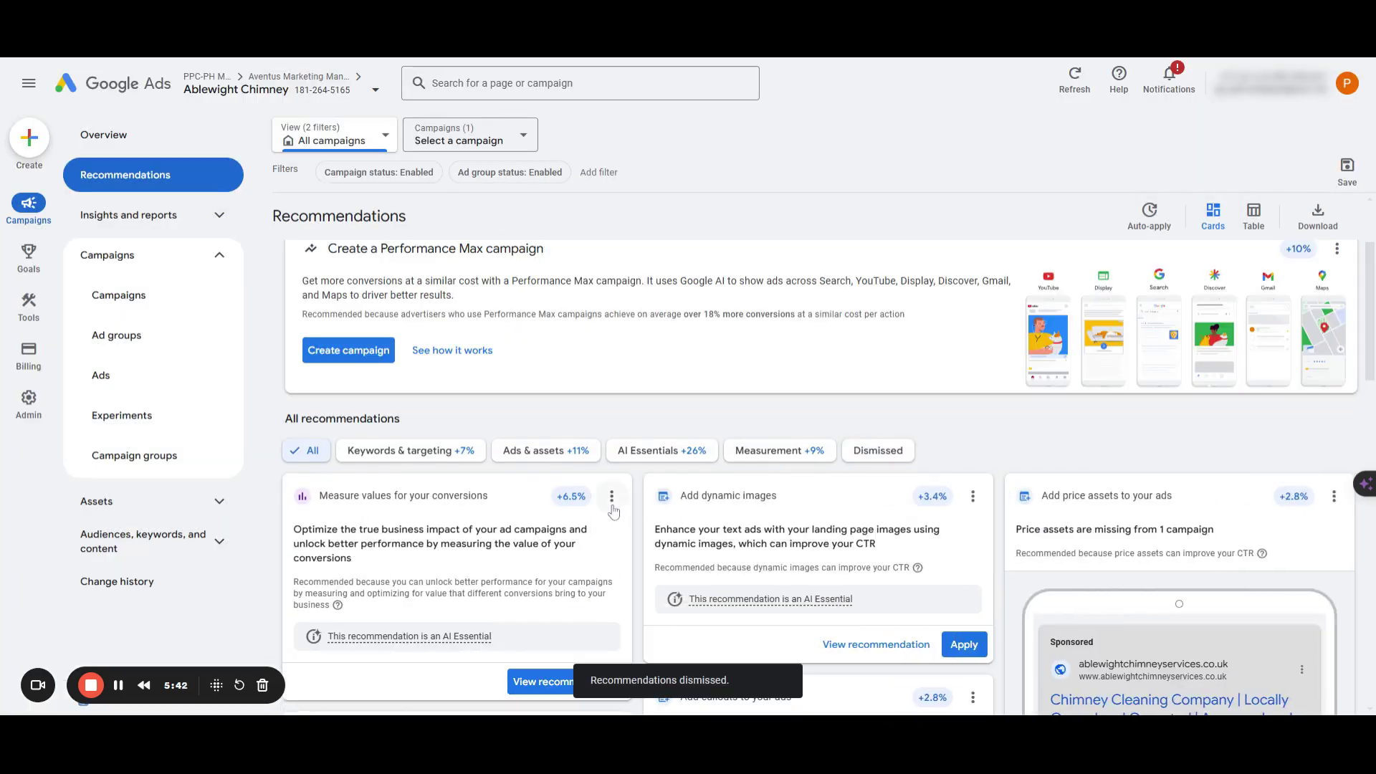
{"action": "left_click", "coordinate": [611, 496]}
{"action": "left_click", "coordinate": [564, 541]}
{"action": "left_click", "coordinate": [887, 494]}
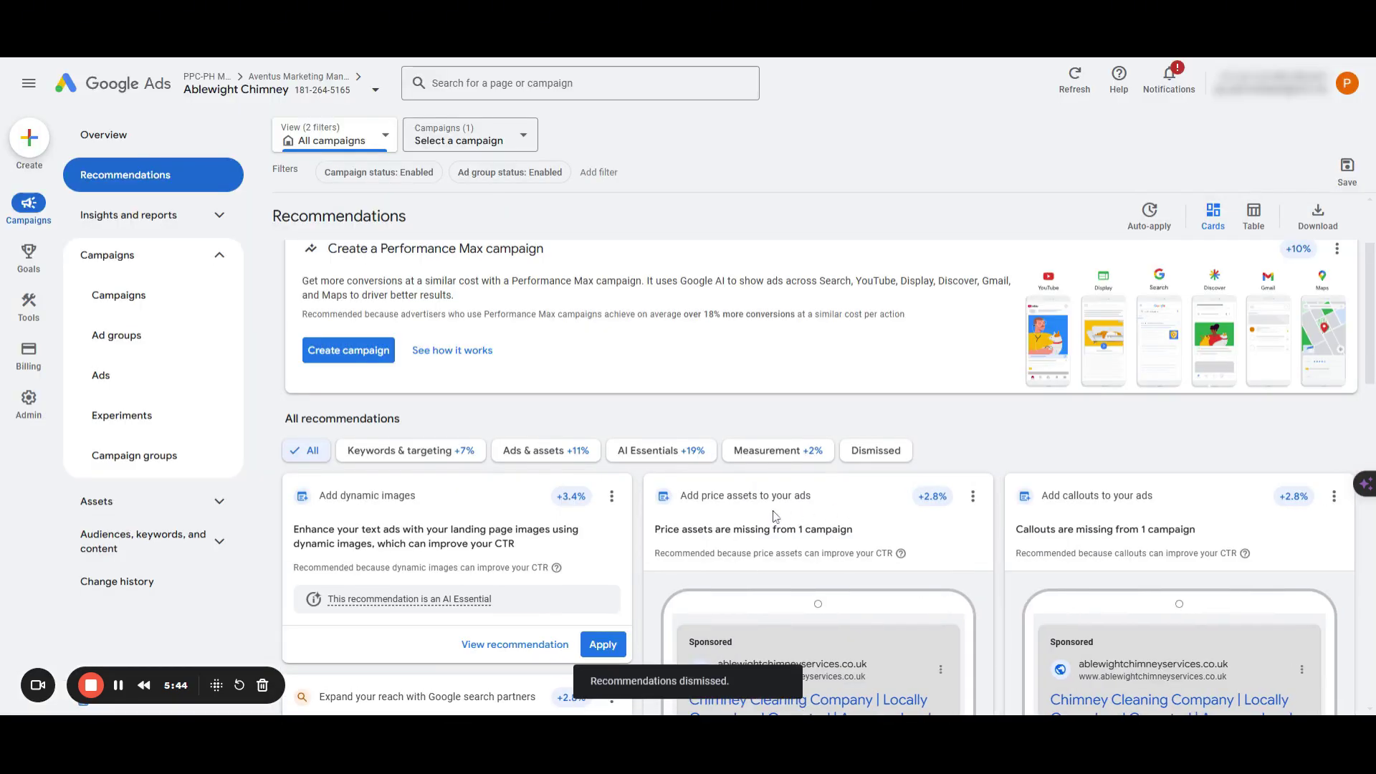
Step: Dismiss the dynamic images, price assets and Performance Max recommendations
{"action": "left_click", "coordinate": [612, 496]}
{"action": "left_click", "coordinate": [564, 541]}
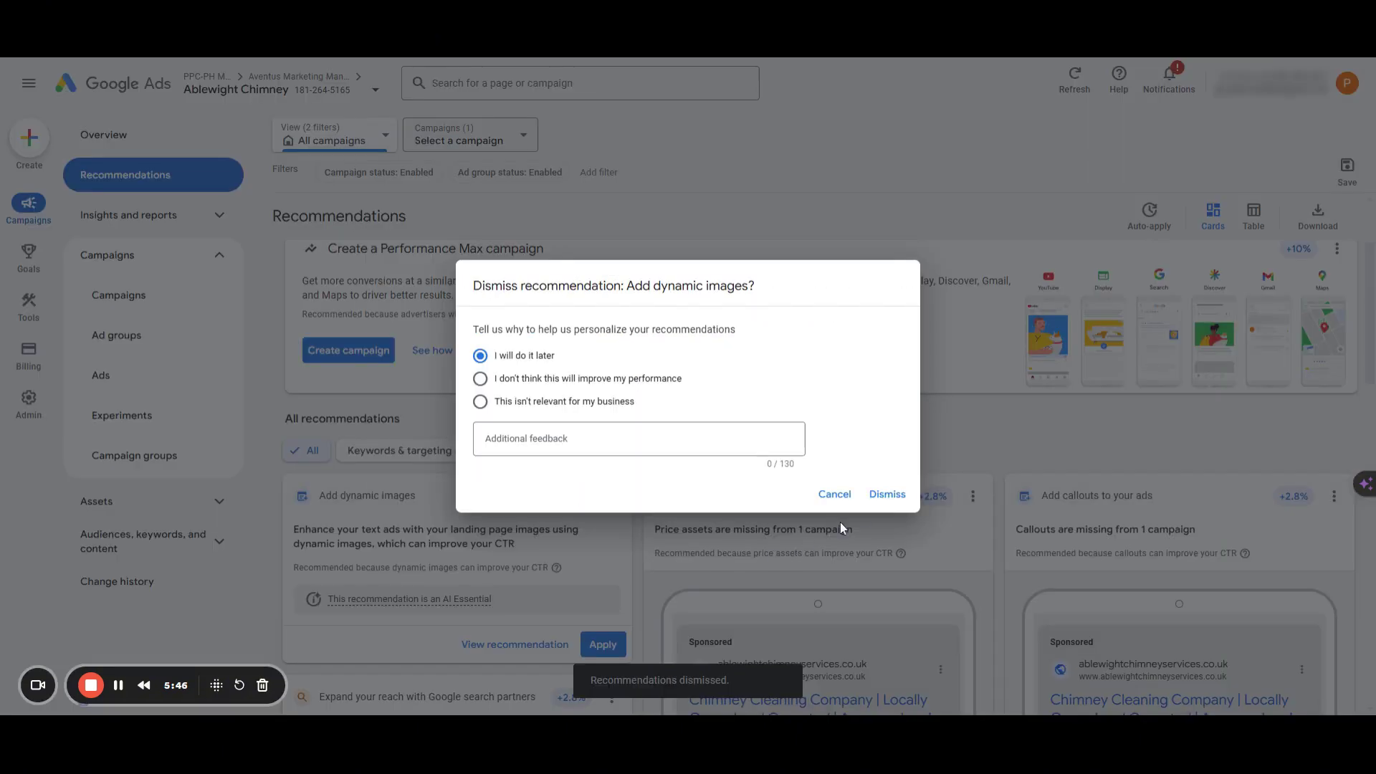
{"action": "left_click", "coordinate": [879, 503]}
{"action": "left_click", "coordinate": [611, 406]}
{"action": "left_click", "coordinate": [587, 566]}
{"action": "left_click", "coordinate": [886, 494]}
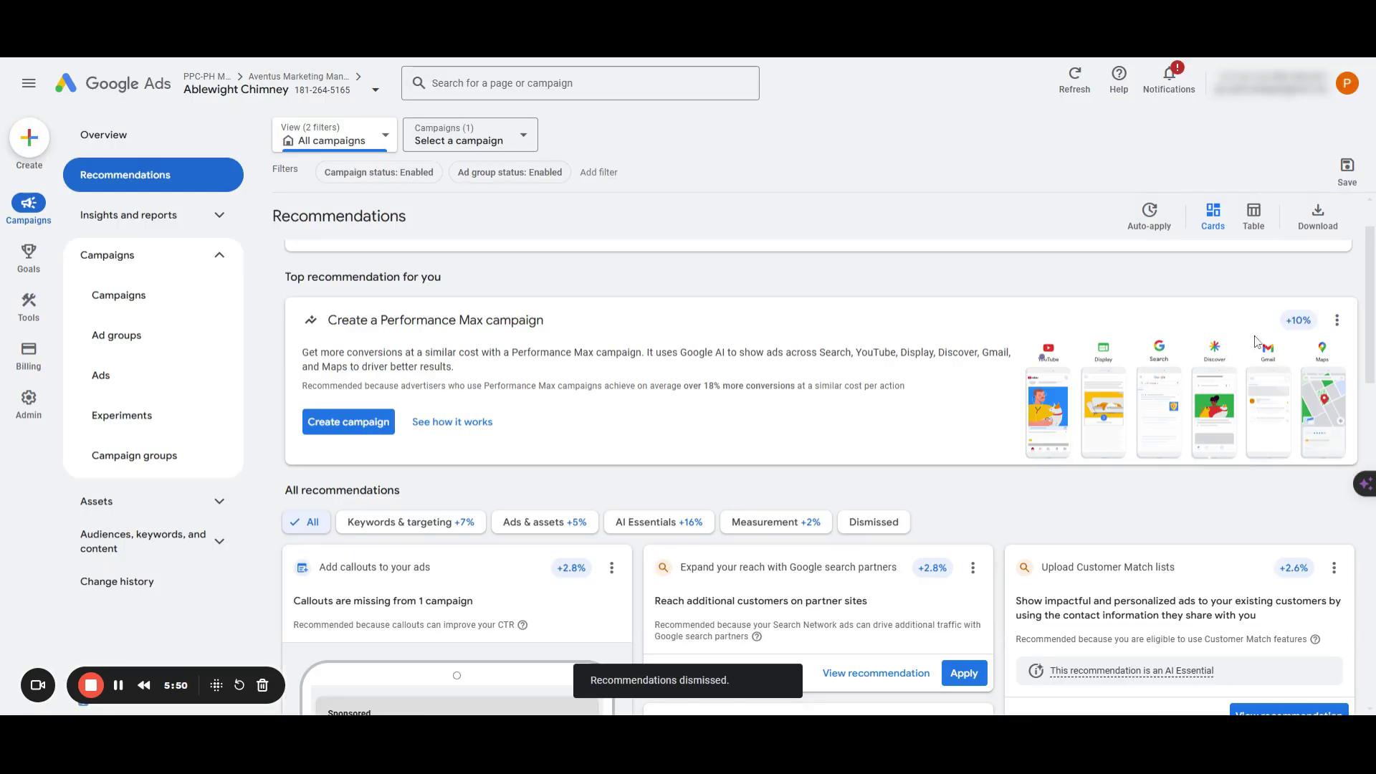
{"action": "left_click_drag", "start_coordinate": [592, 342], "coordinate": [333, 337]}
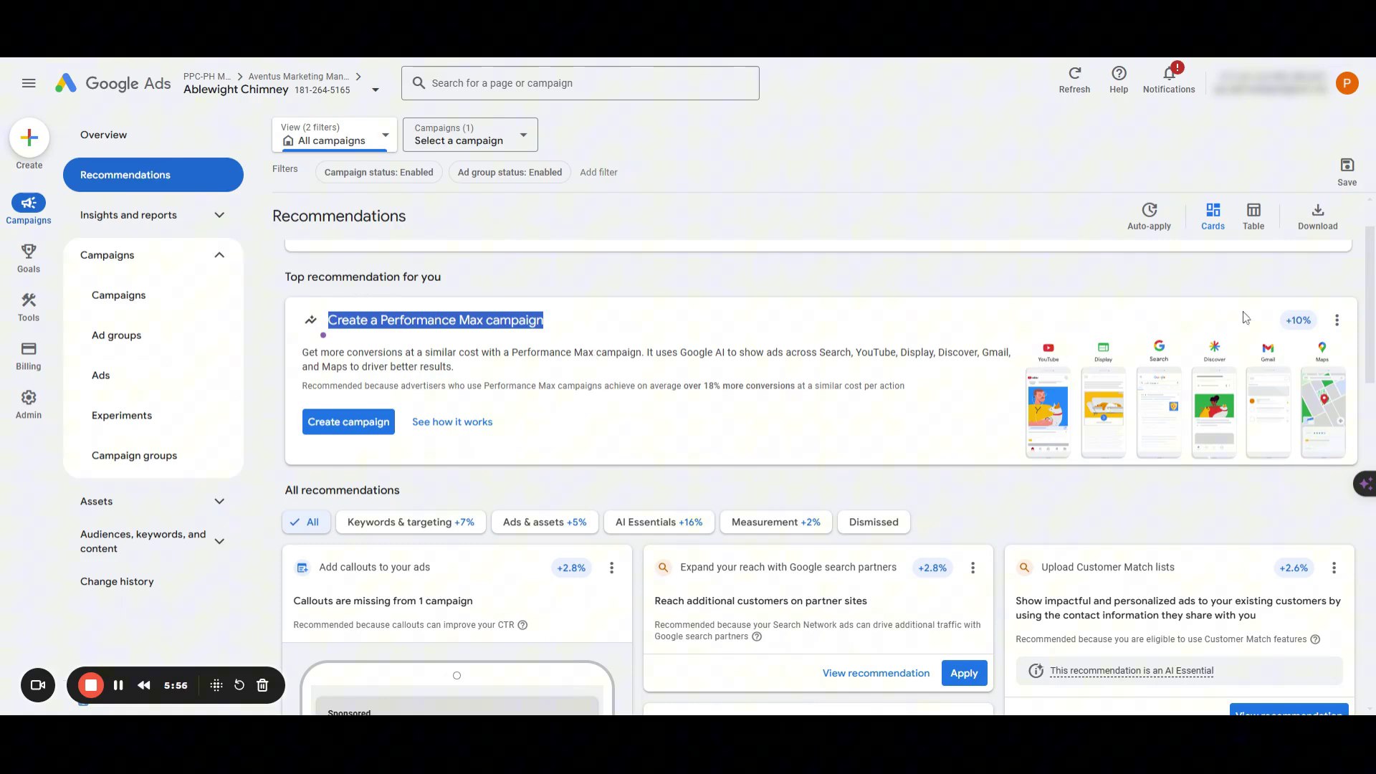
{"action": "left_click", "coordinate": [1337, 320]}
{"action": "left_click", "coordinate": [1288, 361]}
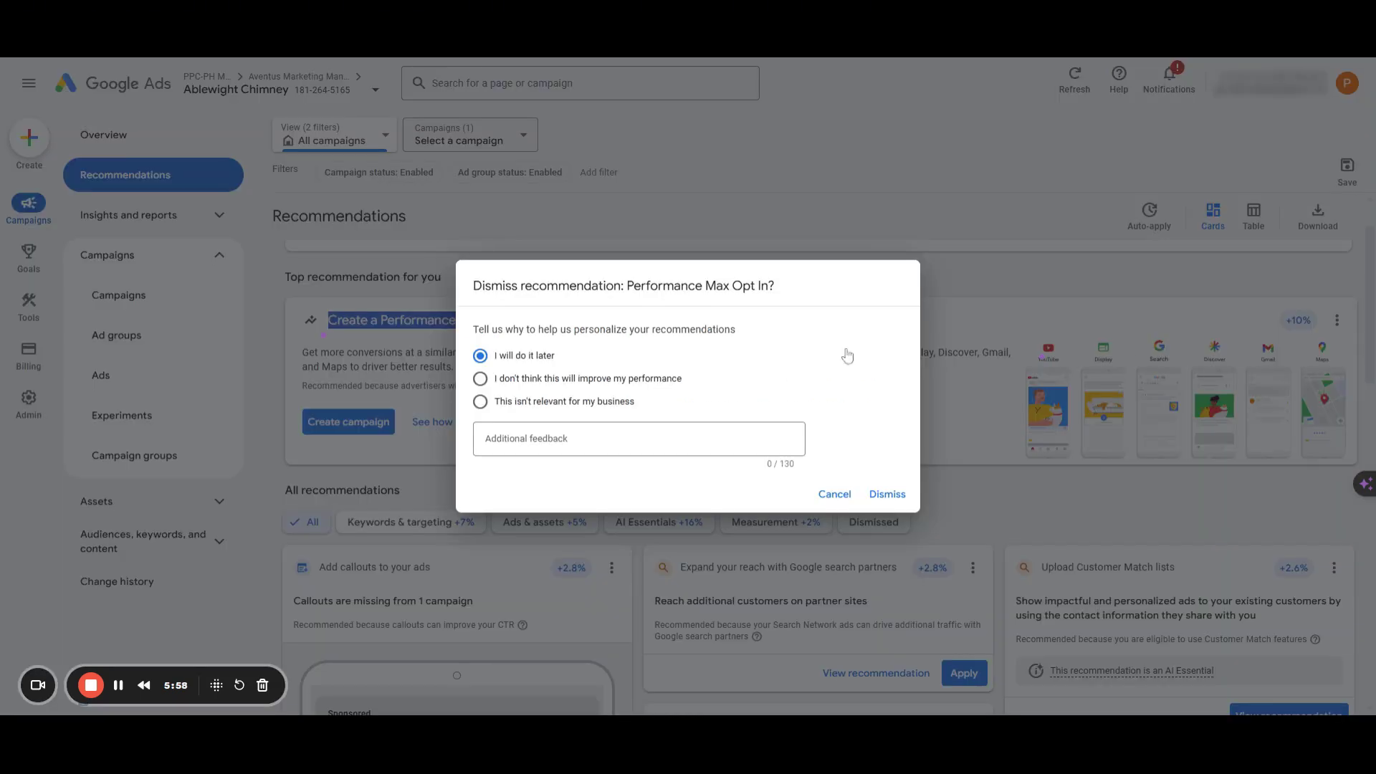
{"action": "left_click", "coordinate": [887, 493]}
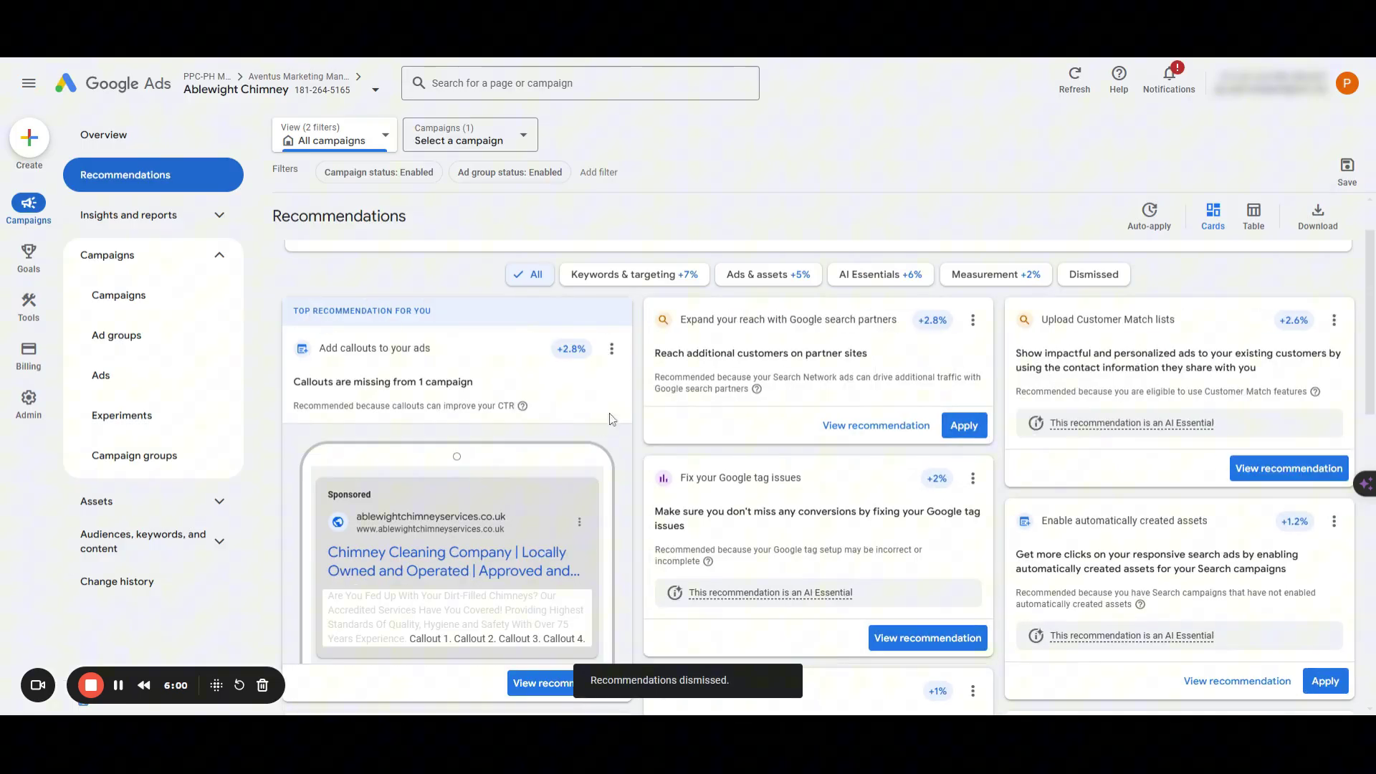
Step: Dismiss the callouts, next and customer segments recommendations, bringing the score to 93.7%
{"action": "left_click", "coordinate": [629, 368]}
{"action": "left_click", "coordinate": [495, 426]}
{"action": "left_click", "coordinate": [885, 493]}
{"action": "scroll", "coordinate": [770, 459], "scroll_direction": "up", "scroll_amount": 1}
{"action": "left_click", "coordinate": [611, 419]}
{"action": "left_click", "coordinate": [602, 497]}
{"action": "left_click", "coordinate": [874, 493]}
{"action": "left_click", "coordinate": [611, 420]}
{"action": "left_click", "coordinate": [566, 464]}
{"action": "left_click", "coordinate": [884, 489]}
{"action": "left_click_drag", "start_coordinate": [365, 278], "coordinate": [272, 281]}
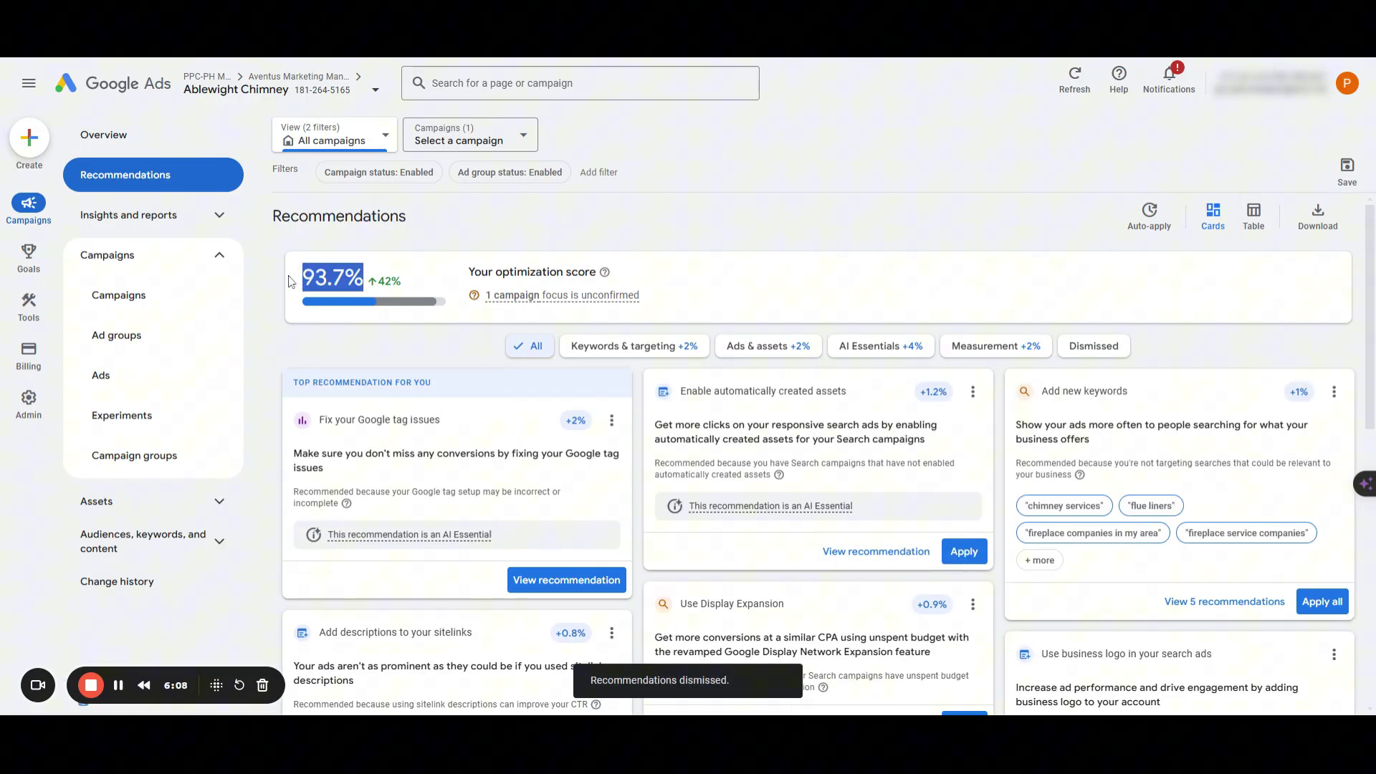
{"action": "left_click", "coordinate": [138, 304]}
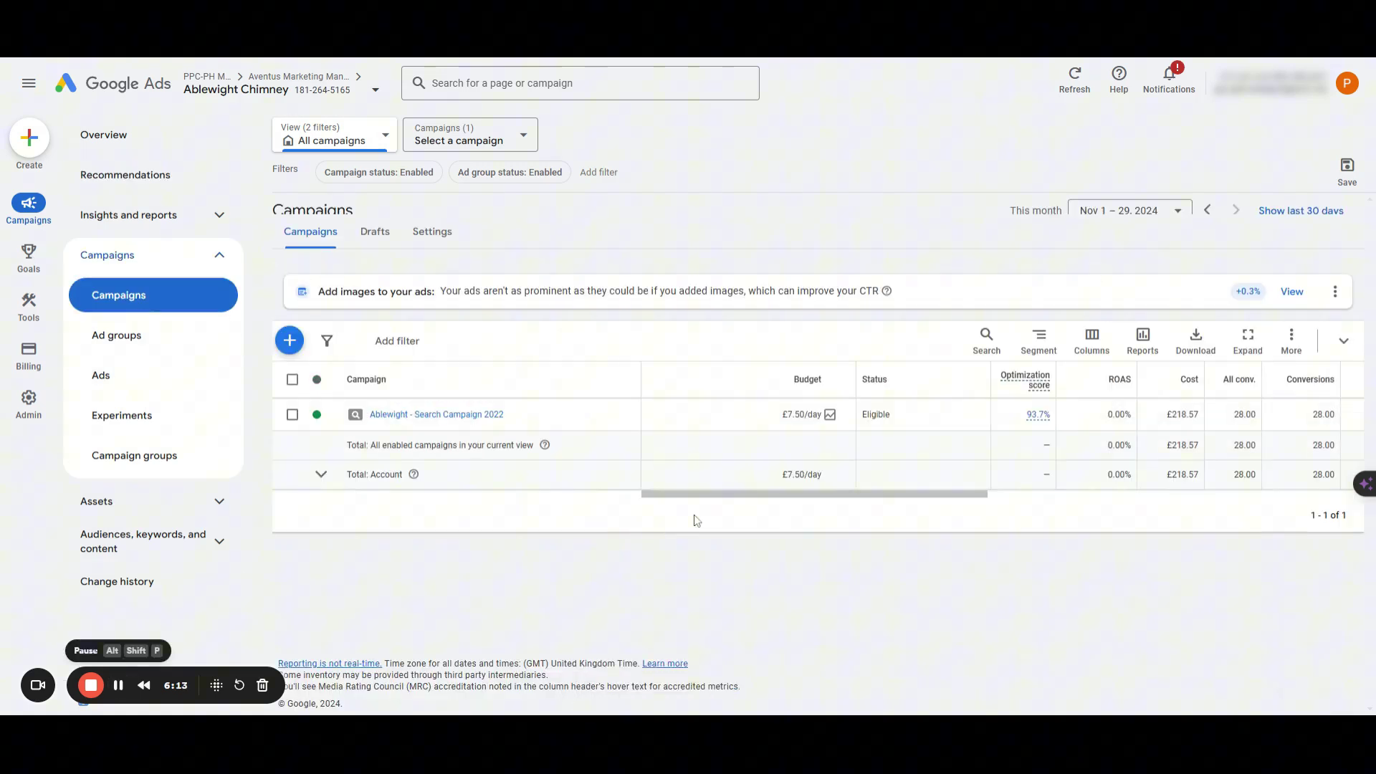
Step: Review the campaign's Networks and Location presence settings without changing them
{"action": "left_click", "coordinate": [617, 414]}
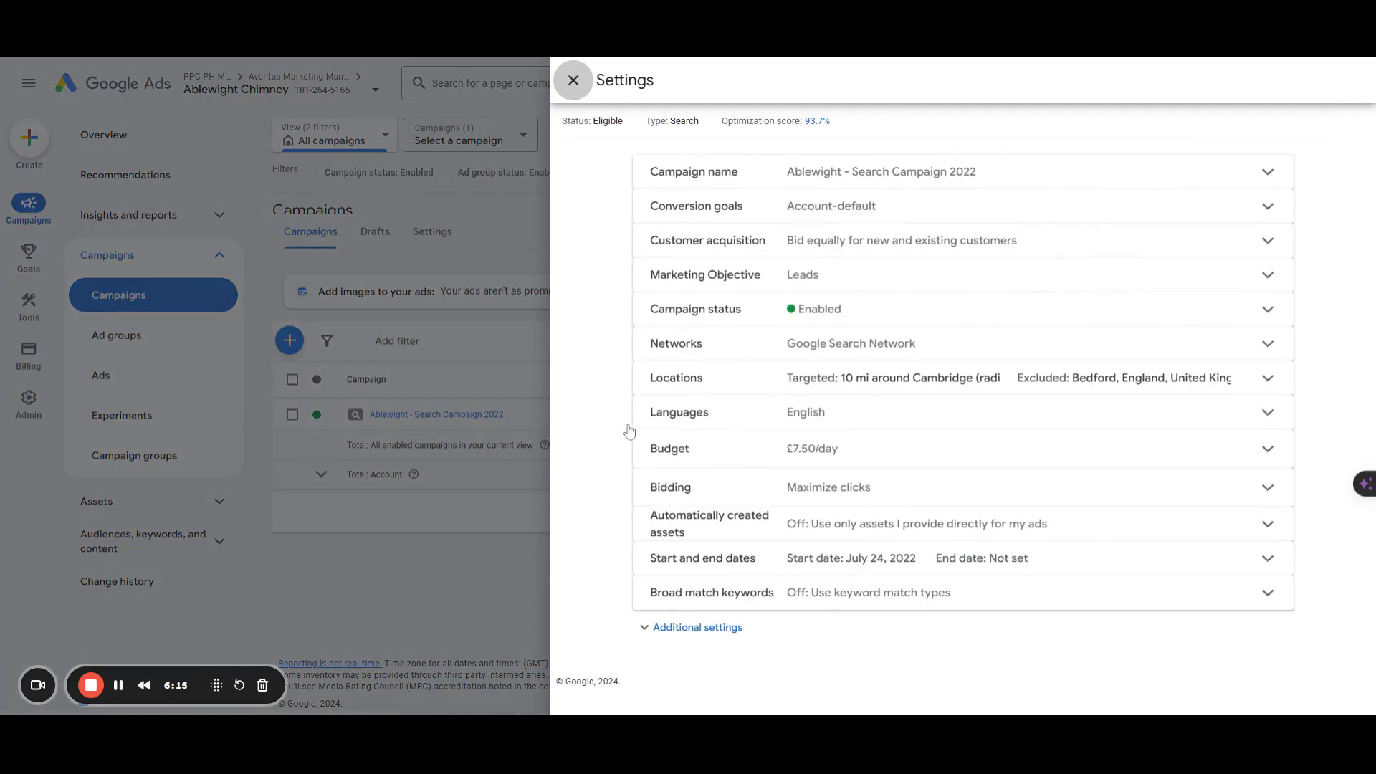
{"action": "left_click", "coordinate": [885, 347]}
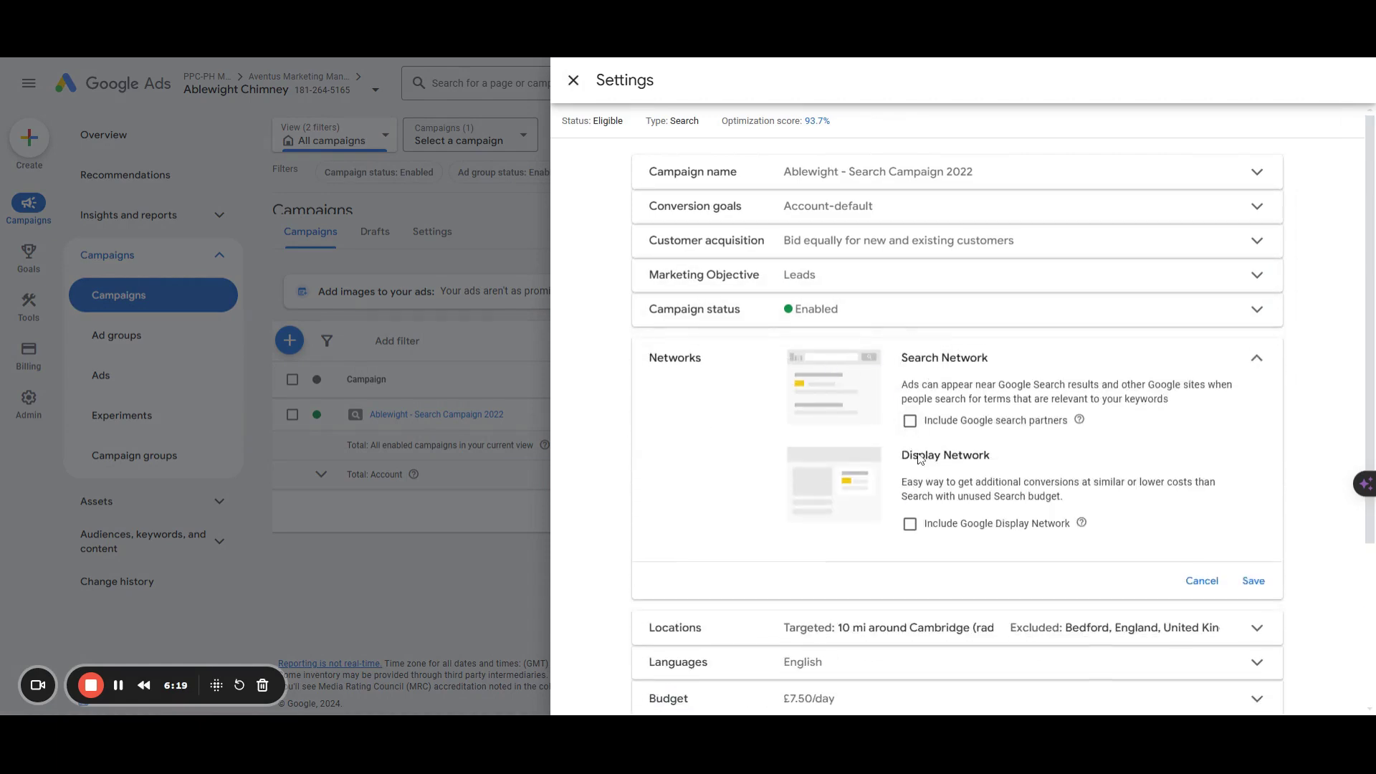
{"action": "left_click", "coordinate": [1256, 359]}
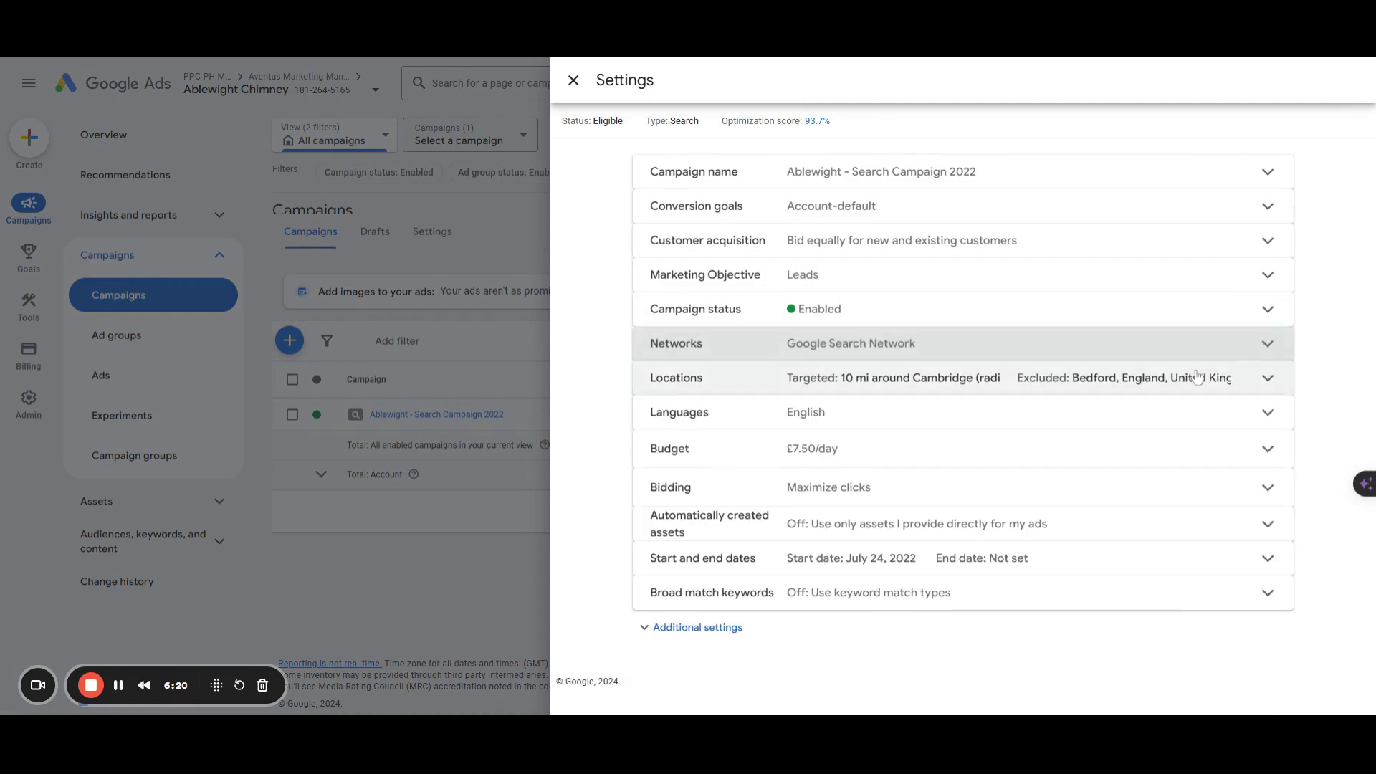
{"action": "left_click", "coordinate": [1022, 385]}
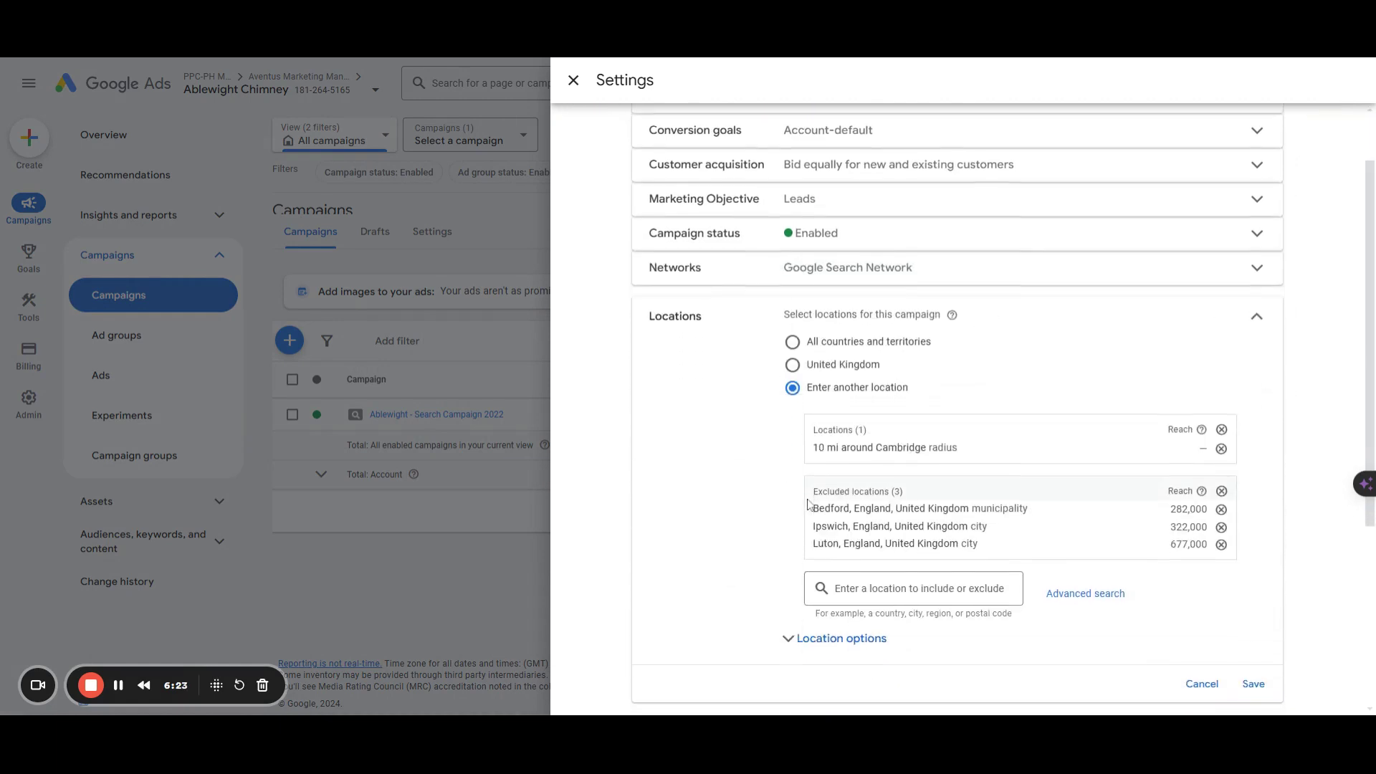
{"action": "scroll", "coordinate": [793, 541], "scroll_direction": "down", "scroll_amount": 2}
{"action": "left_click", "coordinate": [792, 500]}
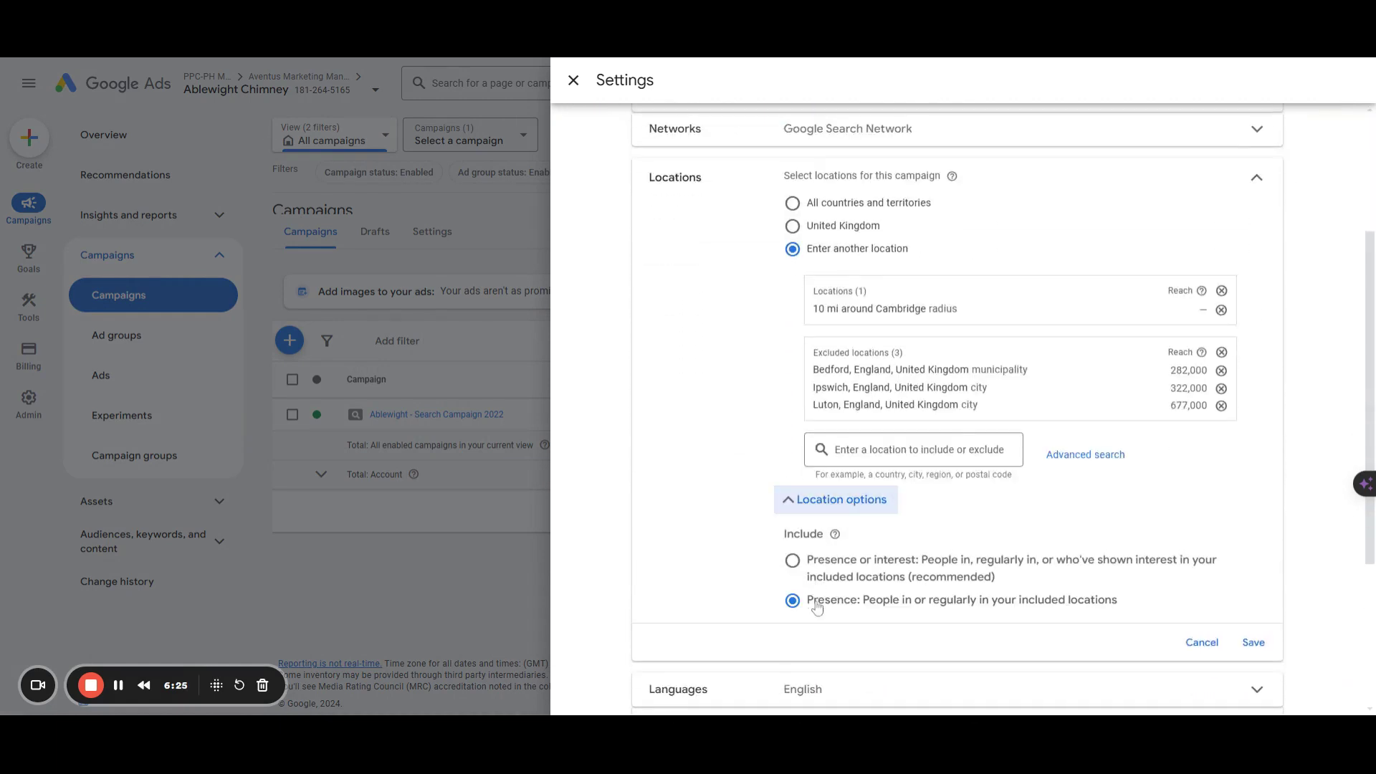
{"action": "left_click_drag", "start_coordinate": [808, 605], "coordinate": [1156, 615]}
{"action": "left_click", "coordinate": [1201, 642]}
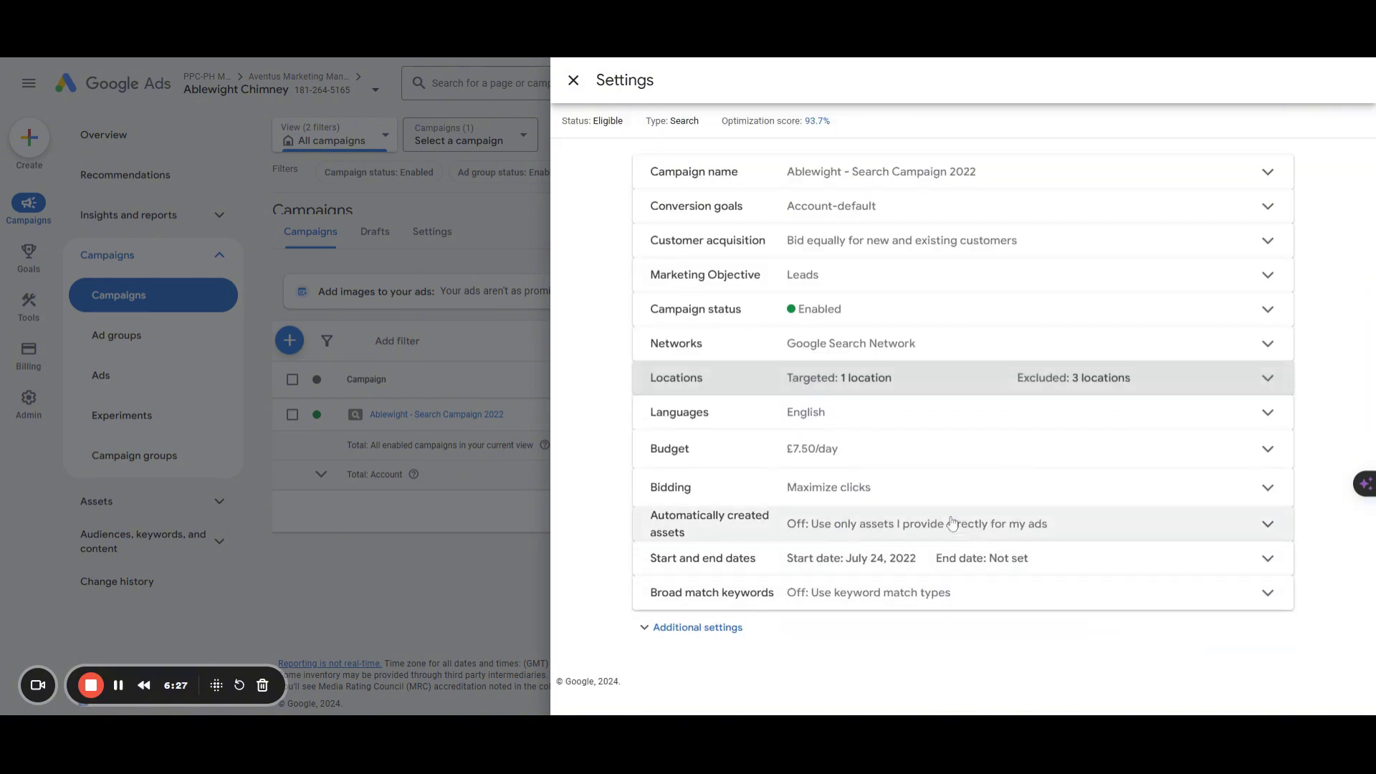
Step: Add a £2.50 maximum cost-per-click limit to the Maximize clicks bidding and save
{"action": "left_click", "coordinate": [717, 627]}
{"action": "scroll", "coordinate": [851, 590], "scroll_direction": "down", "scroll_amount": 1}
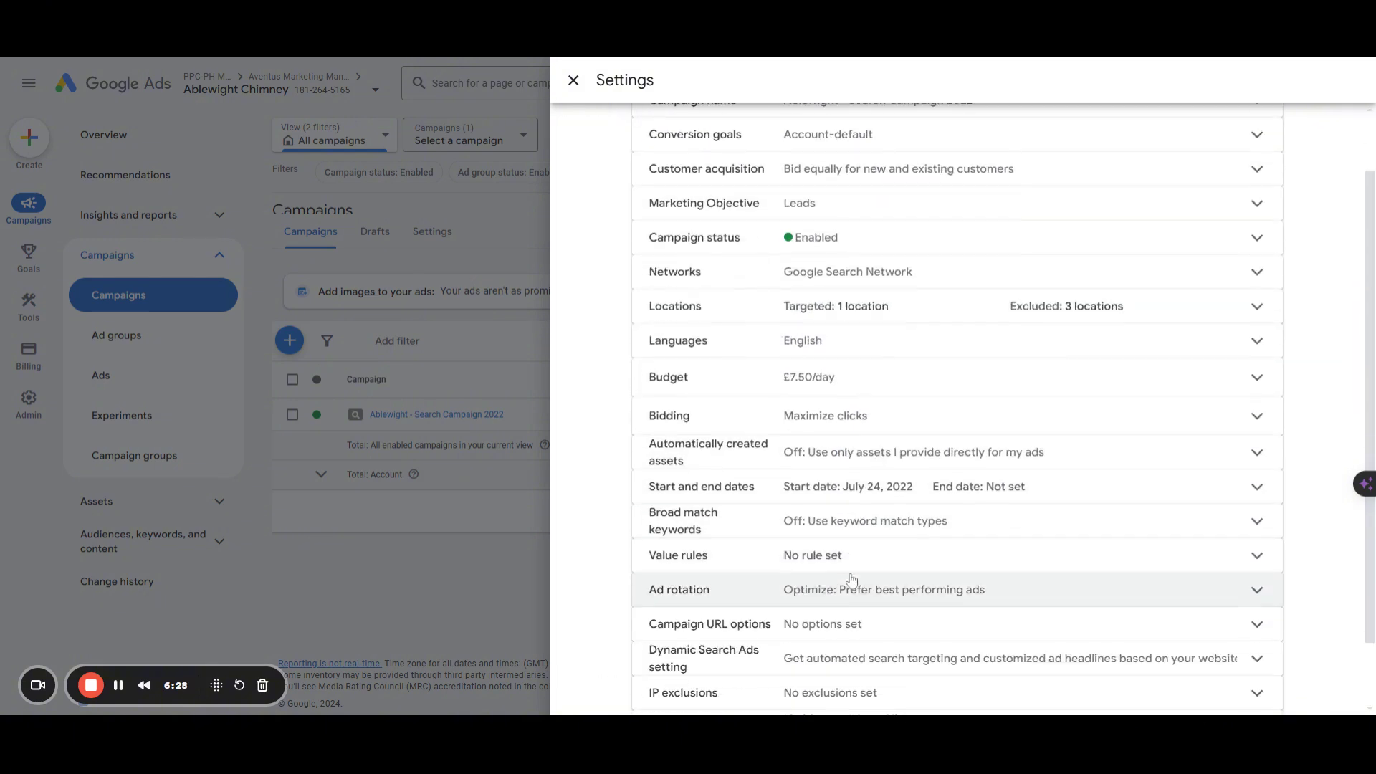
{"action": "left_click", "coordinate": [869, 429]}
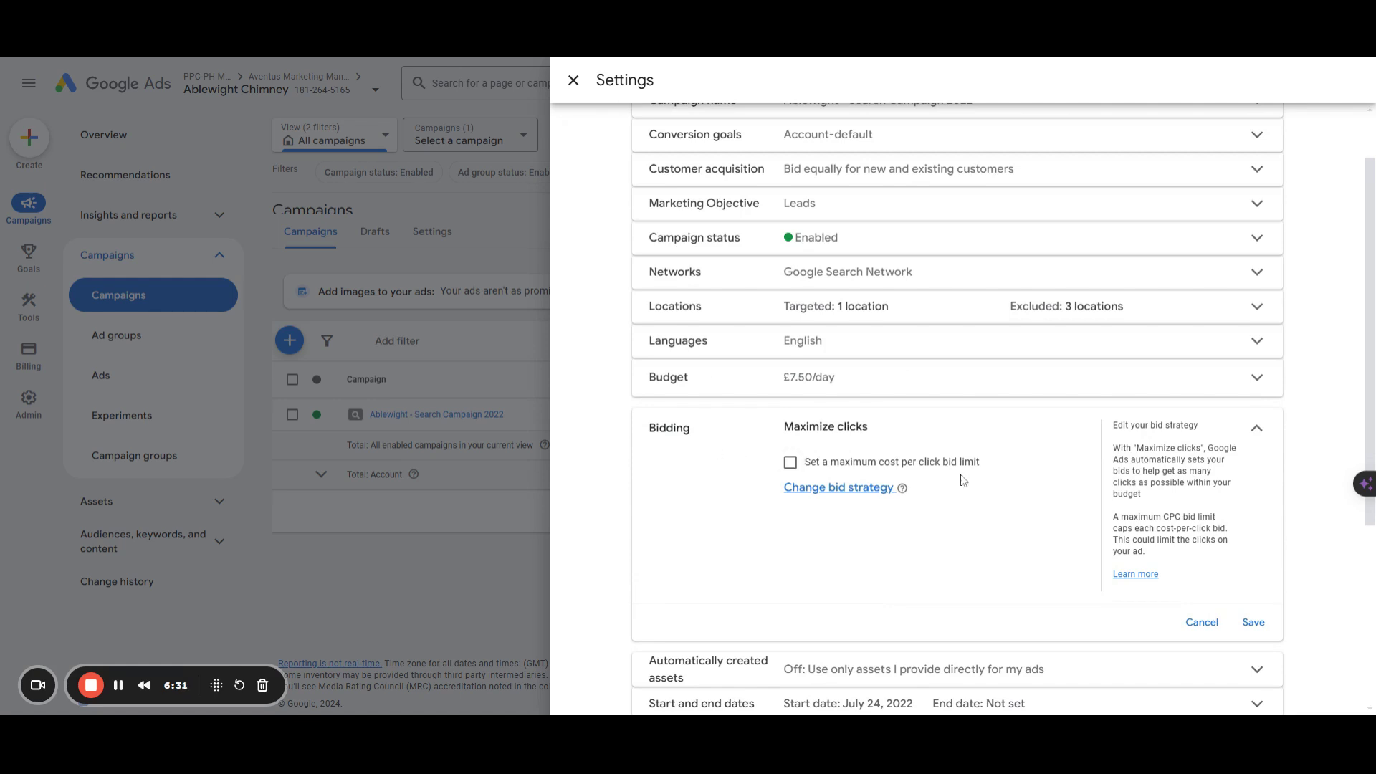
{"action": "left_click_drag", "start_coordinate": [983, 465], "coordinate": [731, 460]}
{"action": "left_click", "coordinate": [573, 80]}
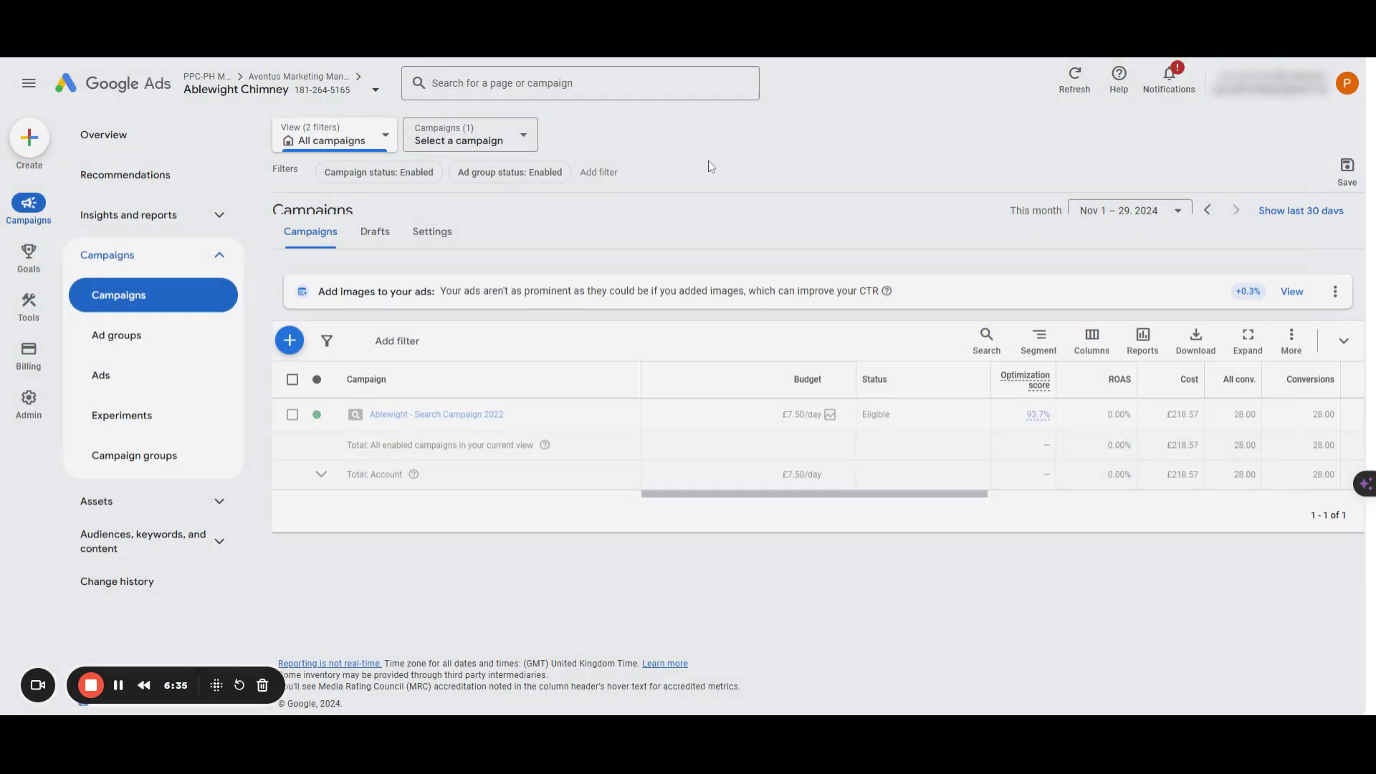
{"action": "left_click_drag", "start_coordinate": [913, 500], "coordinate": [822, 493]}
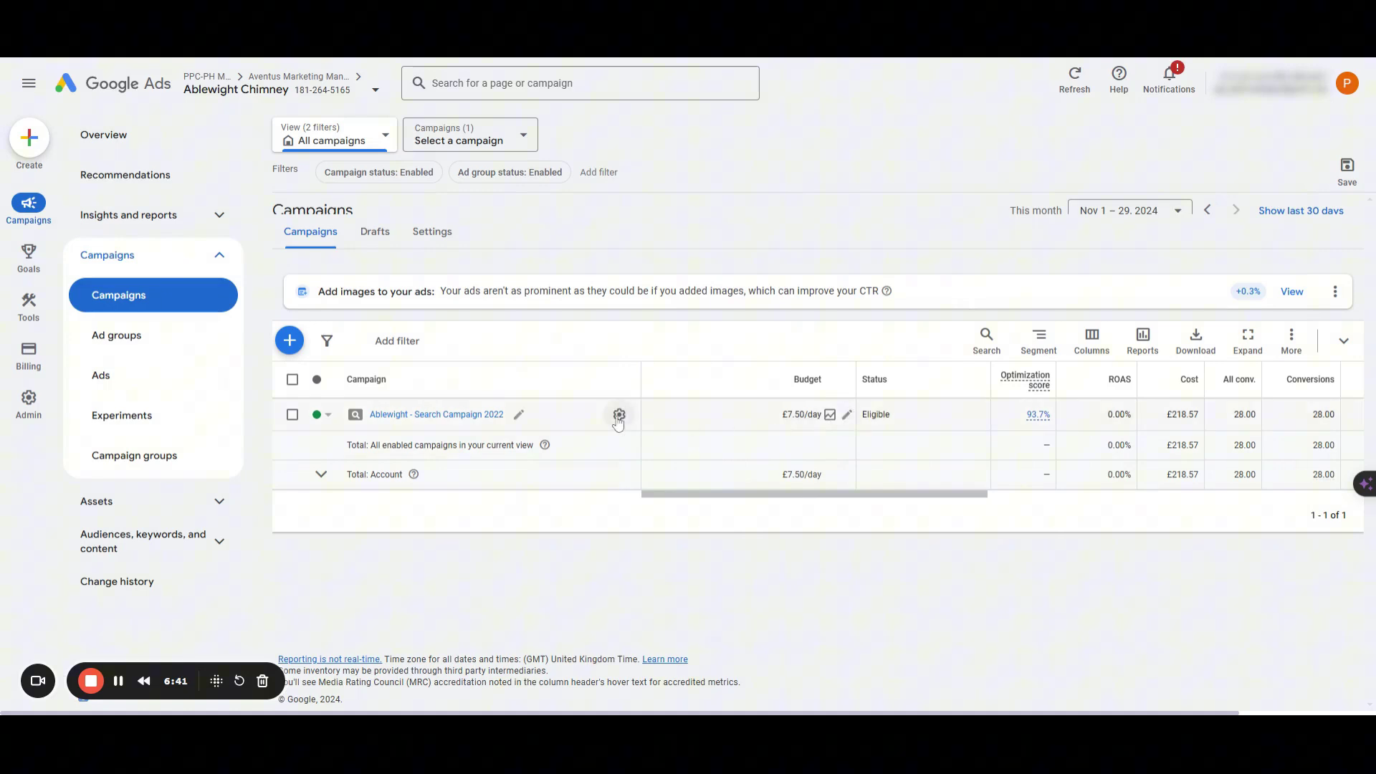
{"action": "left_click", "coordinate": [619, 414]}
{"action": "left_click", "coordinate": [866, 482]}
{"action": "left_click", "coordinate": [842, 543]}
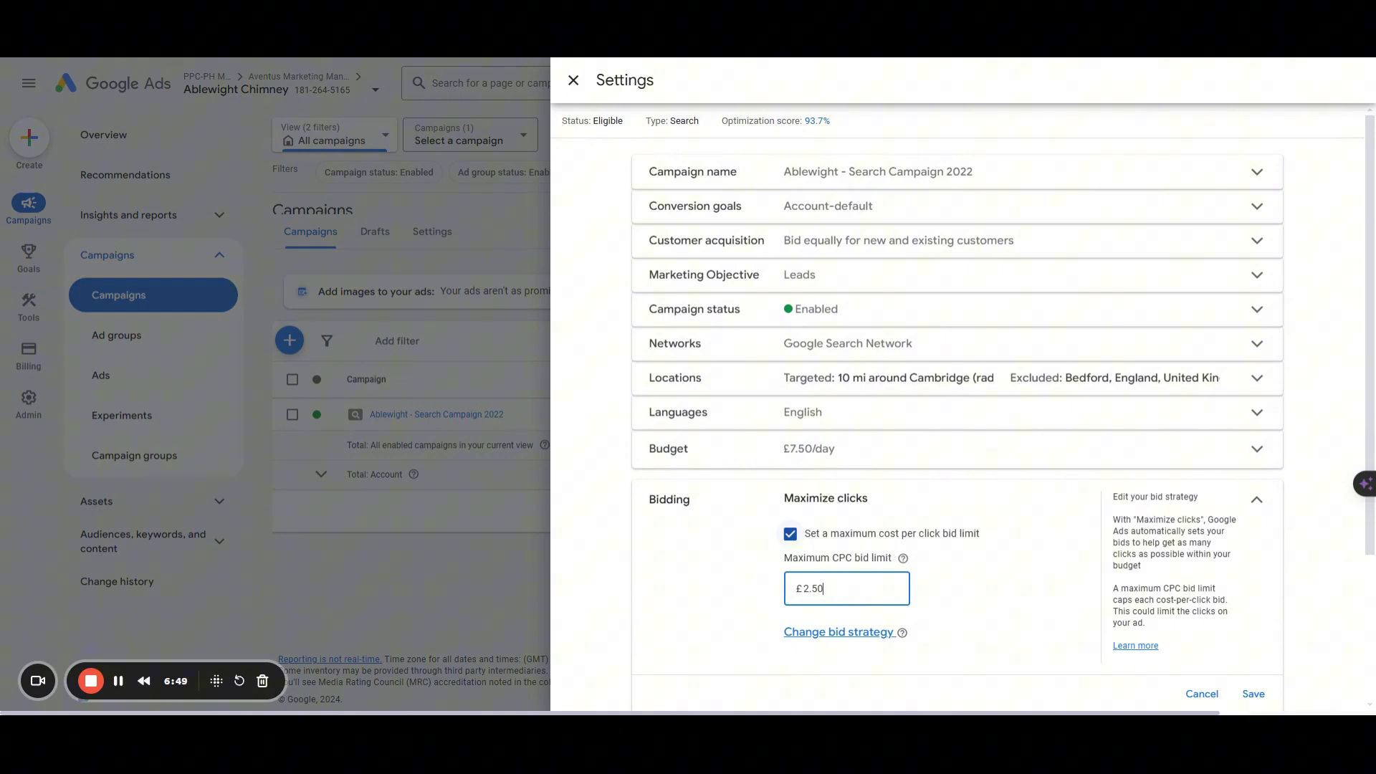
{"action": "left_click", "coordinate": [1253, 692]}
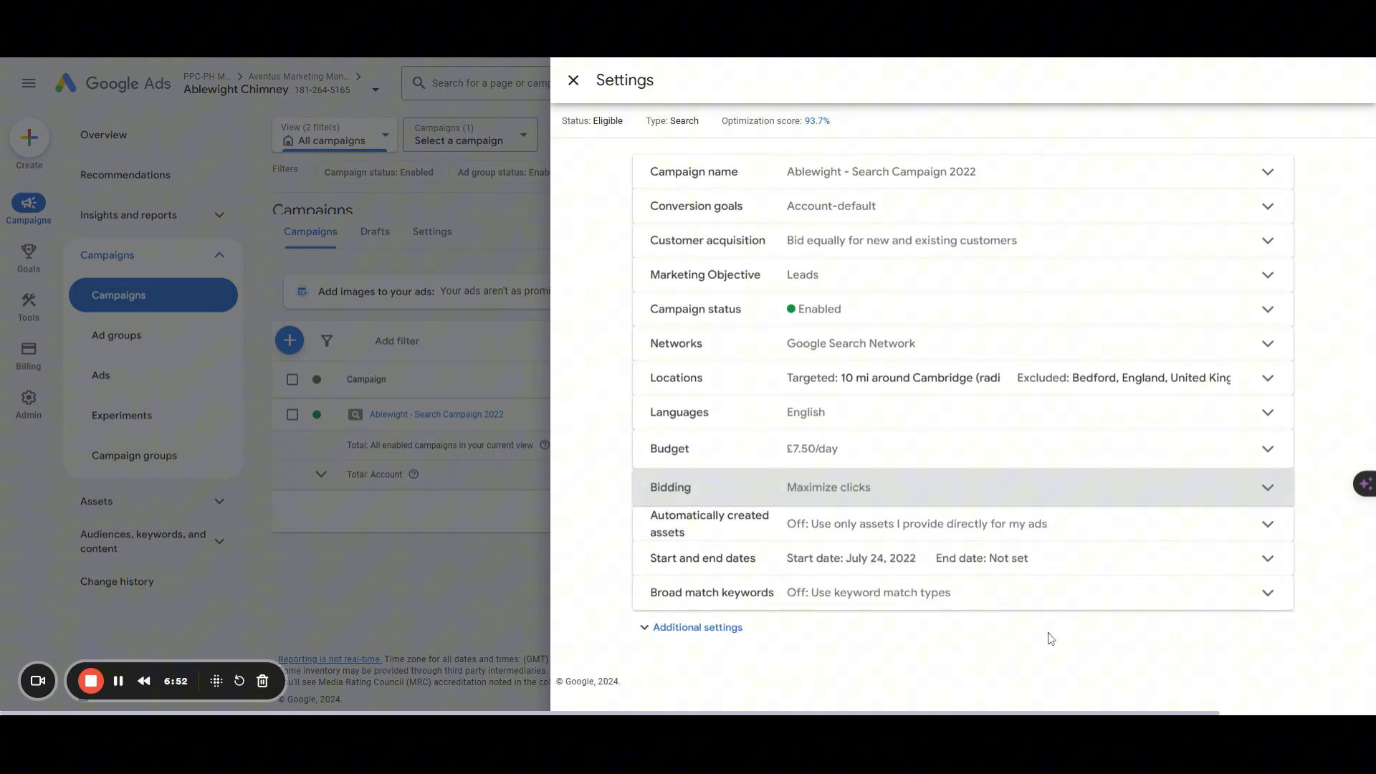
{"action": "left_click", "coordinate": [427, 569]}
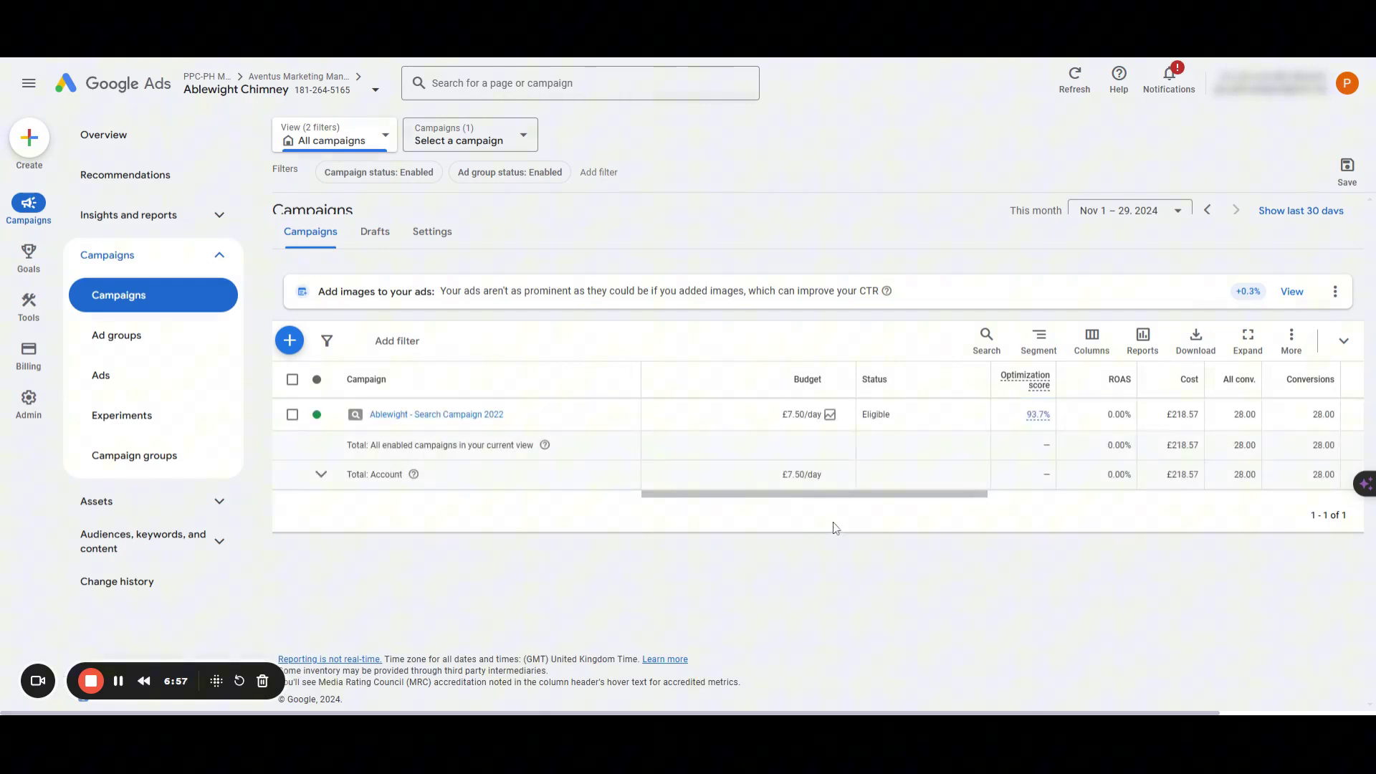
{"action": "left_click_drag", "start_coordinate": [840, 493], "coordinate": [1009, 493]}
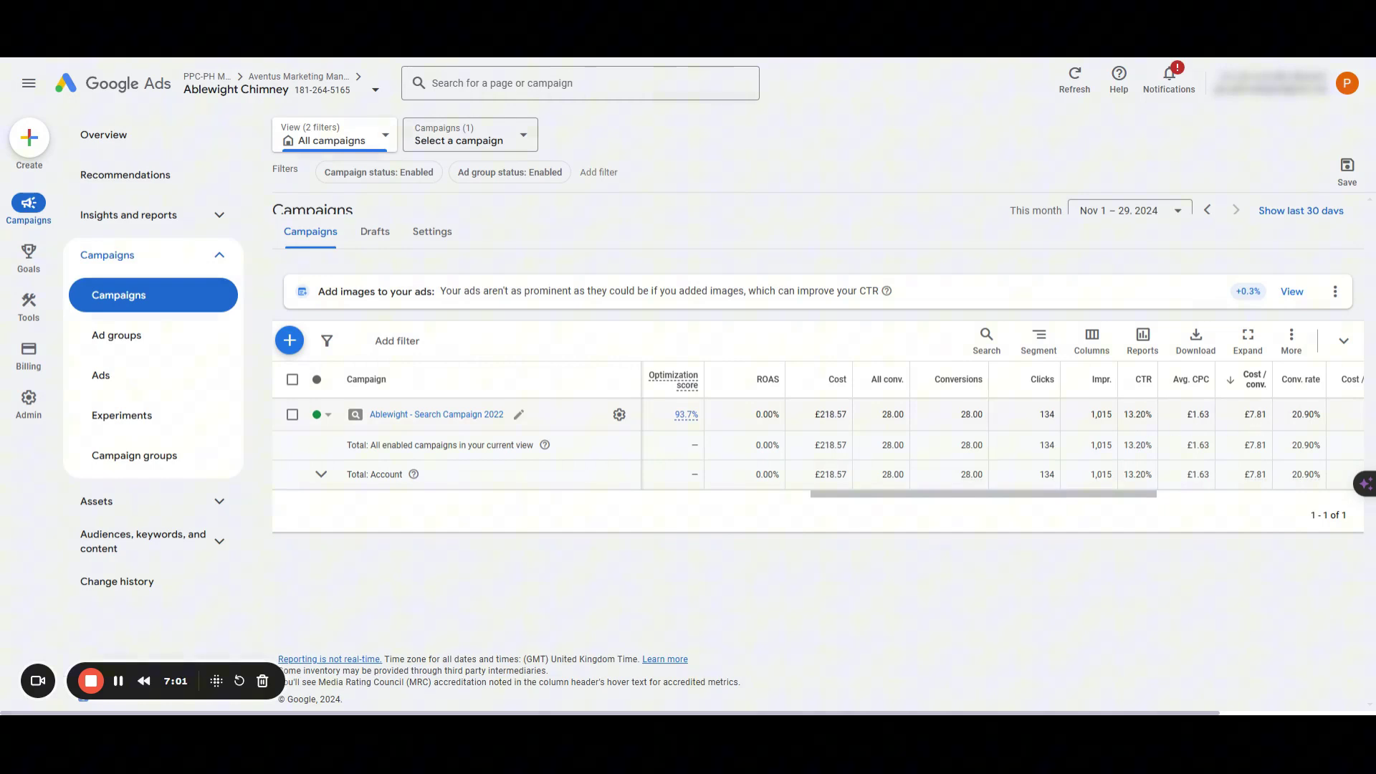
{"action": "double_click", "coordinate": [1252, 417]}
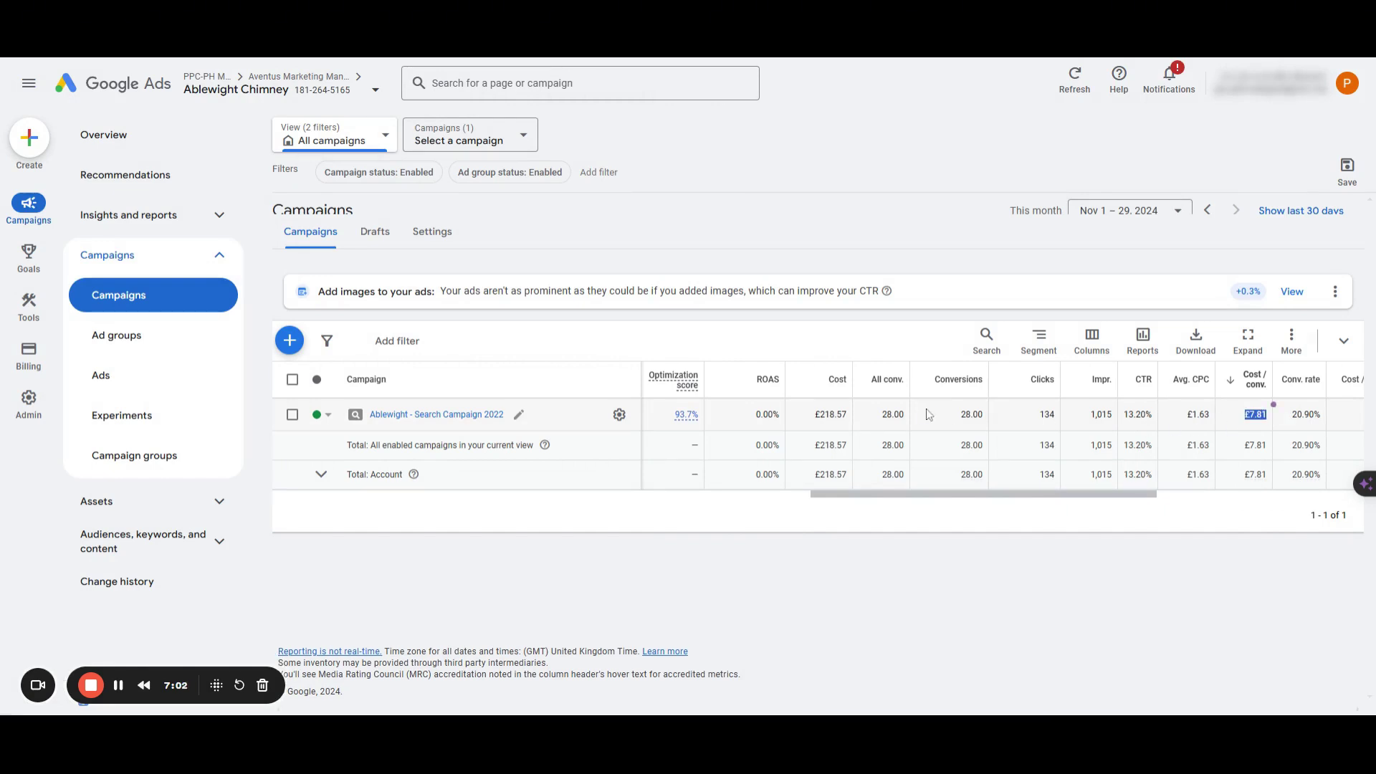
{"action": "left_click", "coordinate": [1038, 340]}
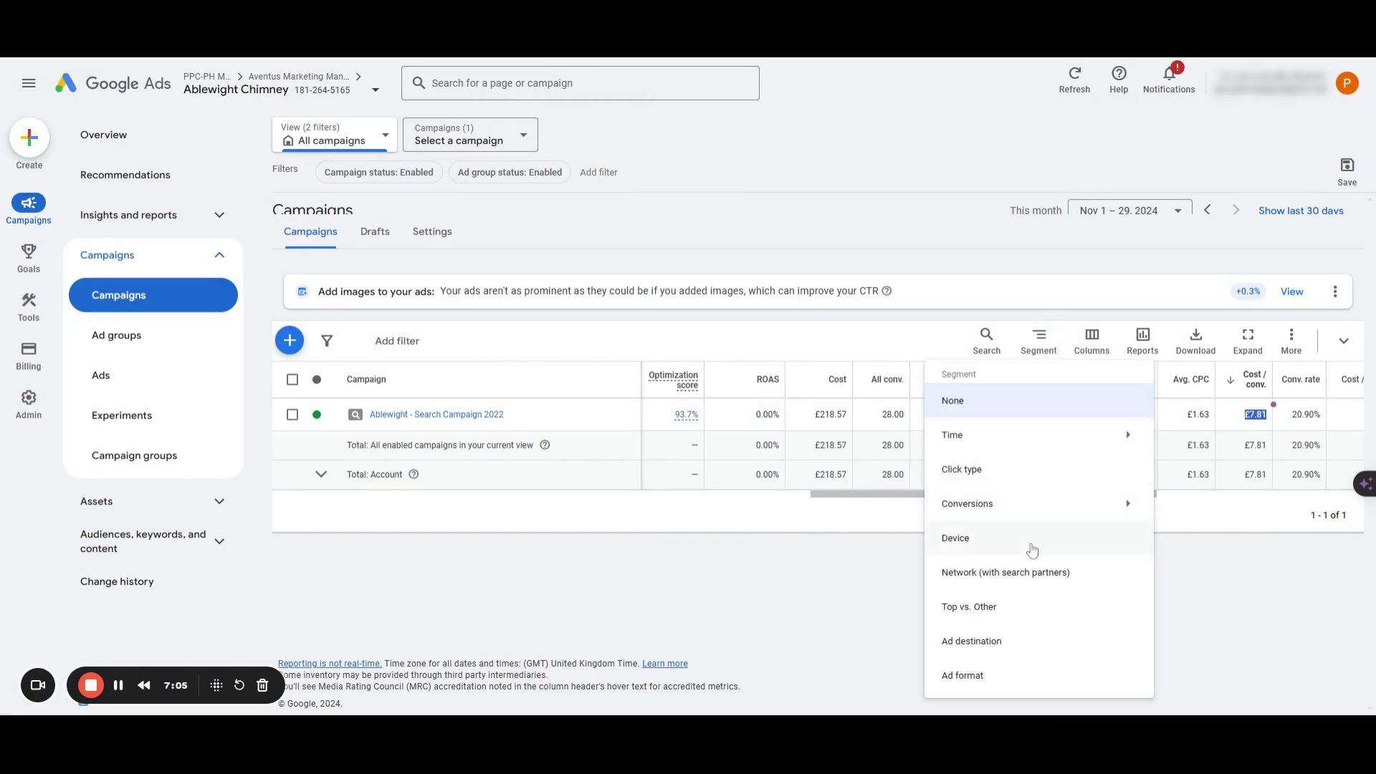
{"action": "mouse_move", "coordinate": [1035, 504]}
{"action": "left_click", "coordinate": [774, 353]}
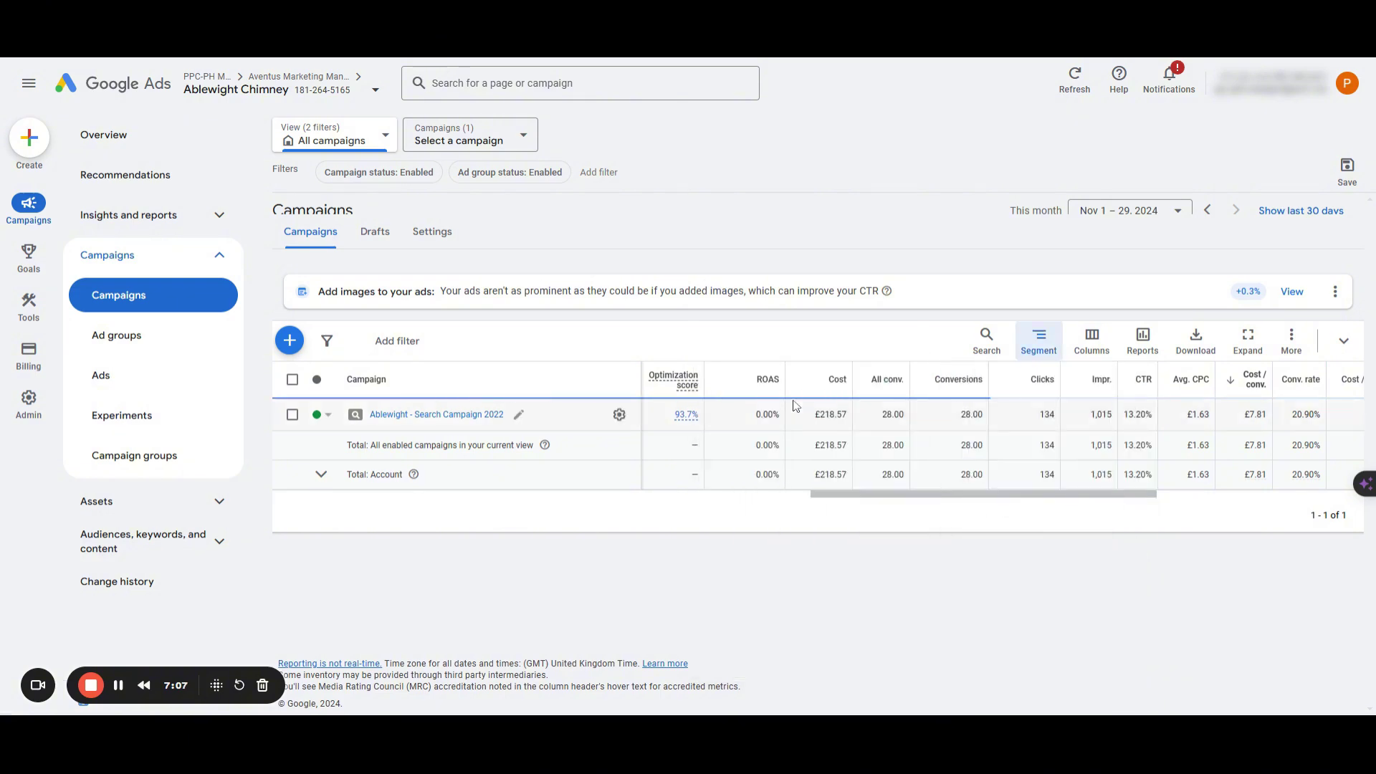
{"action": "left_click_drag", "start_coordinate": [623, 474], "coordinate": [350, 517]}
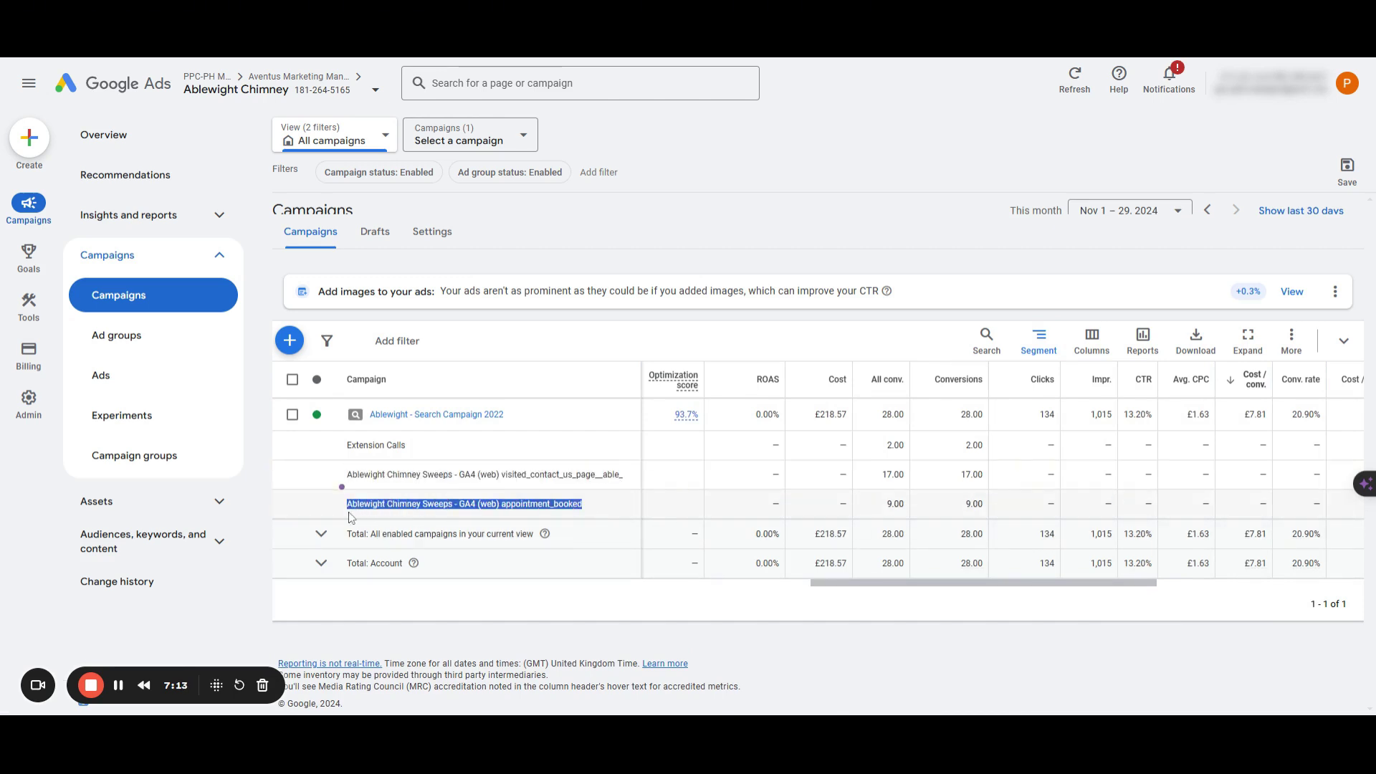
{"action": "left_click", "coordinate": [1039, 343]}
{"action": "left_click", "coordinate": [1001, 401]}
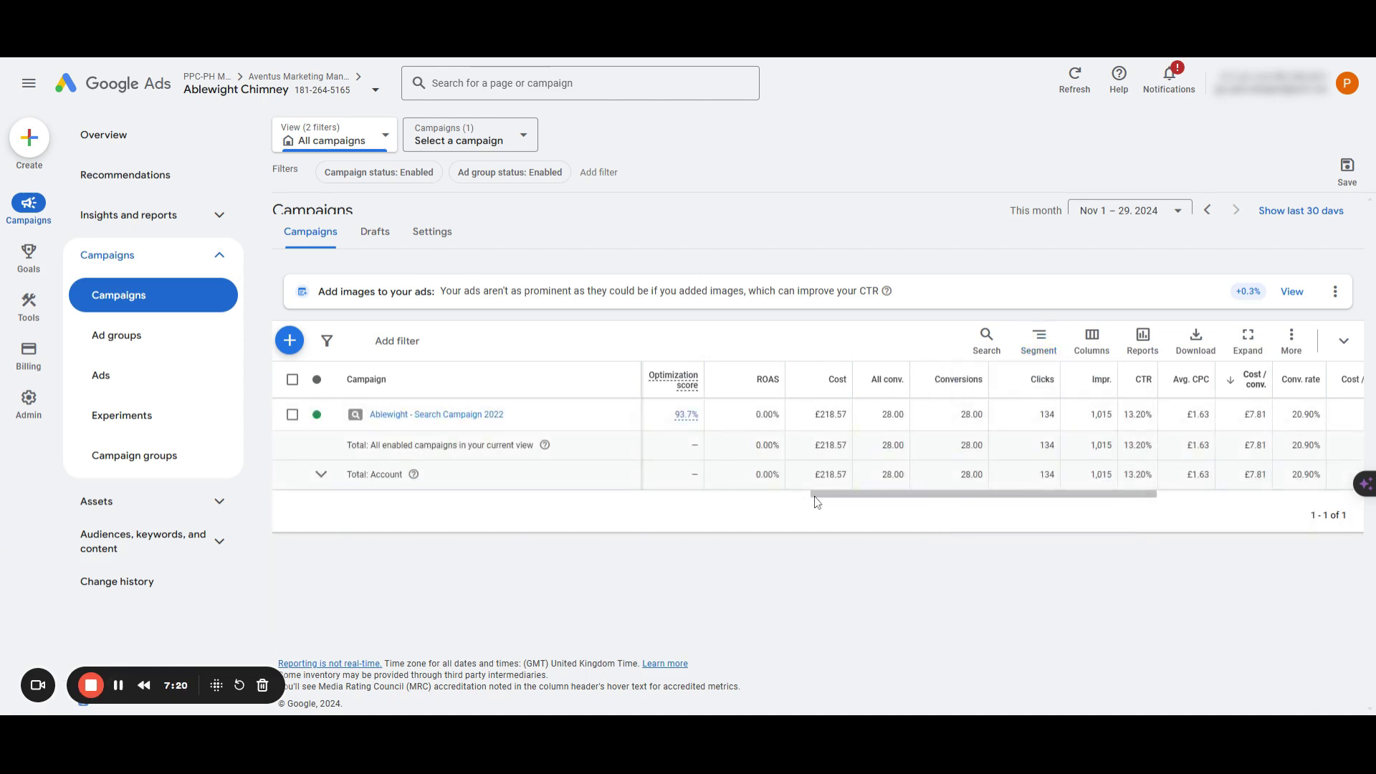
{"action": "left_click_drag", "start_coordinate": [817, 494], "coordinate": [638, 513]}
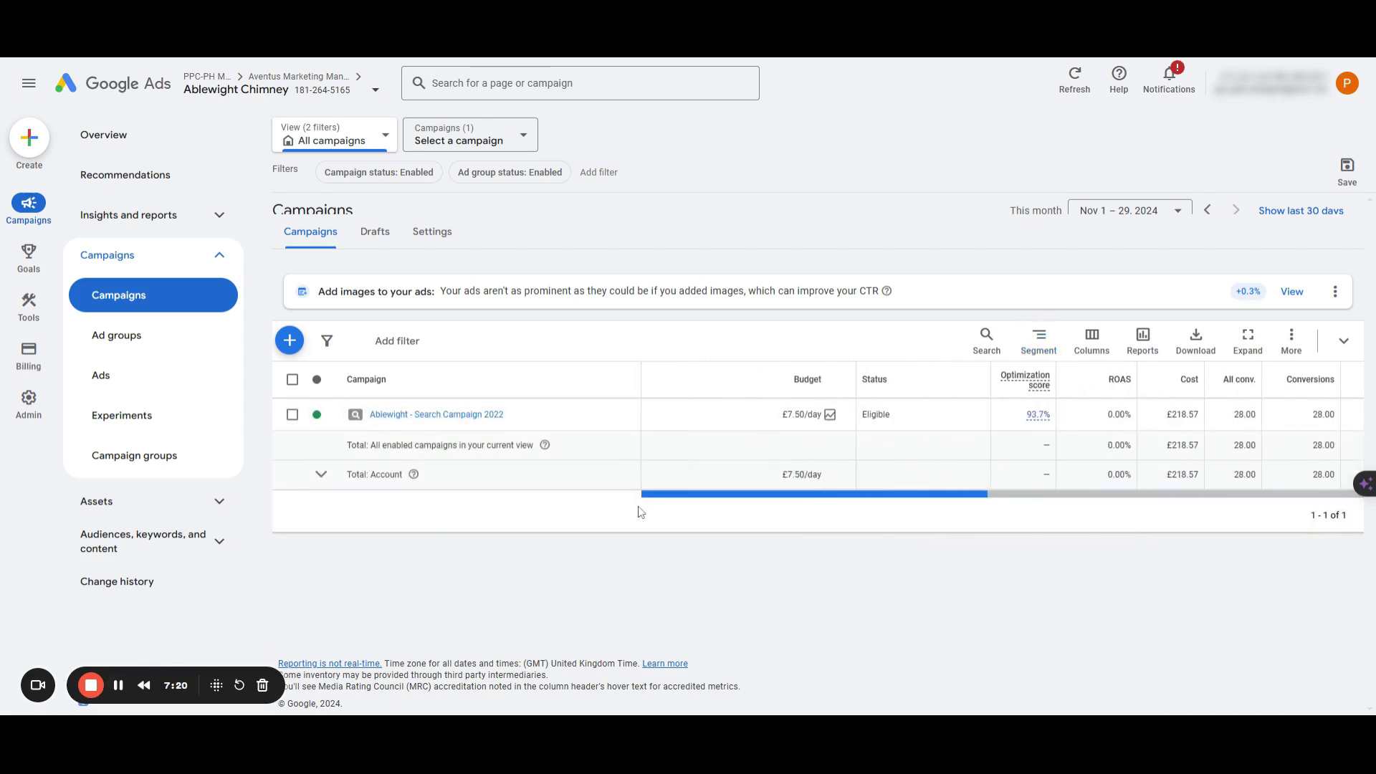
Step: Open the Ablewight search campaign's Ad schedule page
{"action": "left_click", "coordinate": [464, 417]}
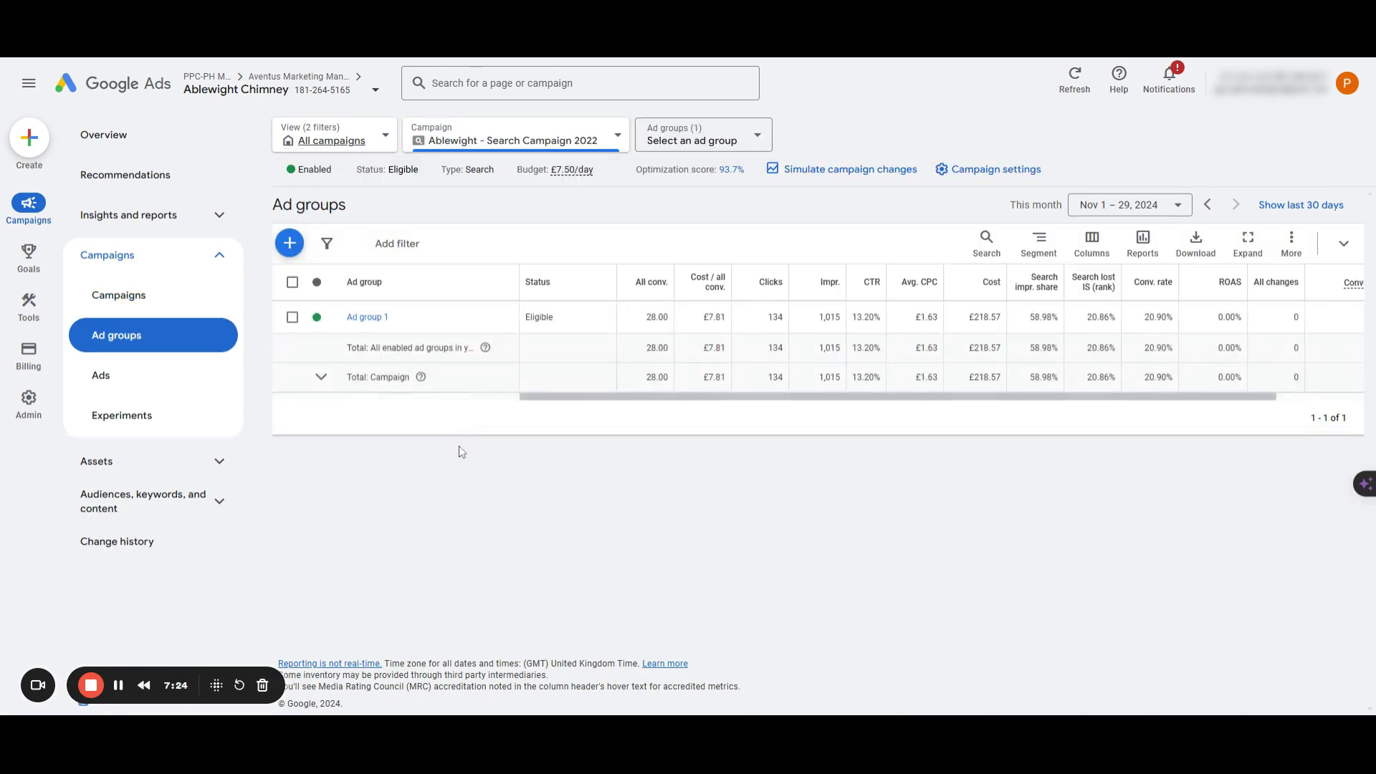
{"action": "left_click", "coordinate": [195, 510]}
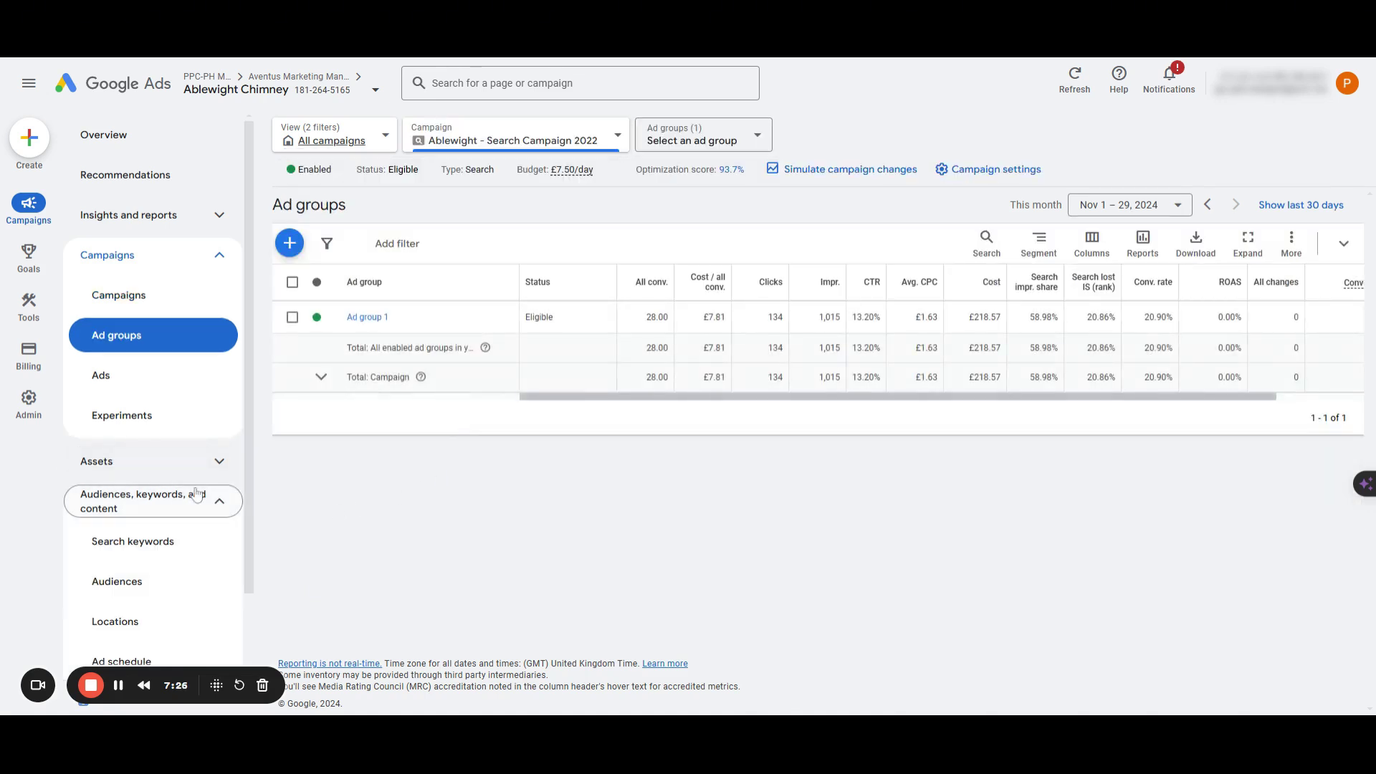
{"action": "scroll", "coordinate": [194, 512], "scroll_direction": "down", "scroll_amount": 1}
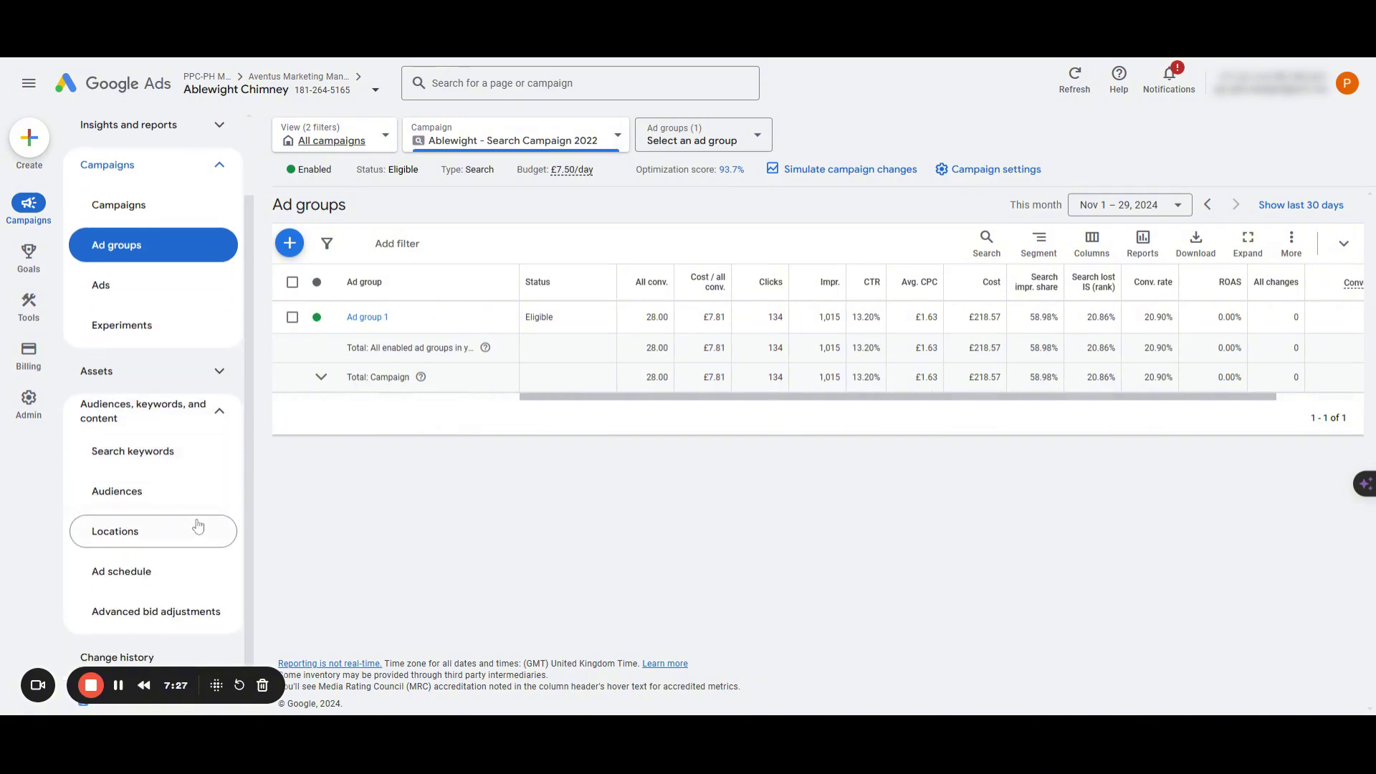
{"action": "left_click", "coordinate": [192, 579]}
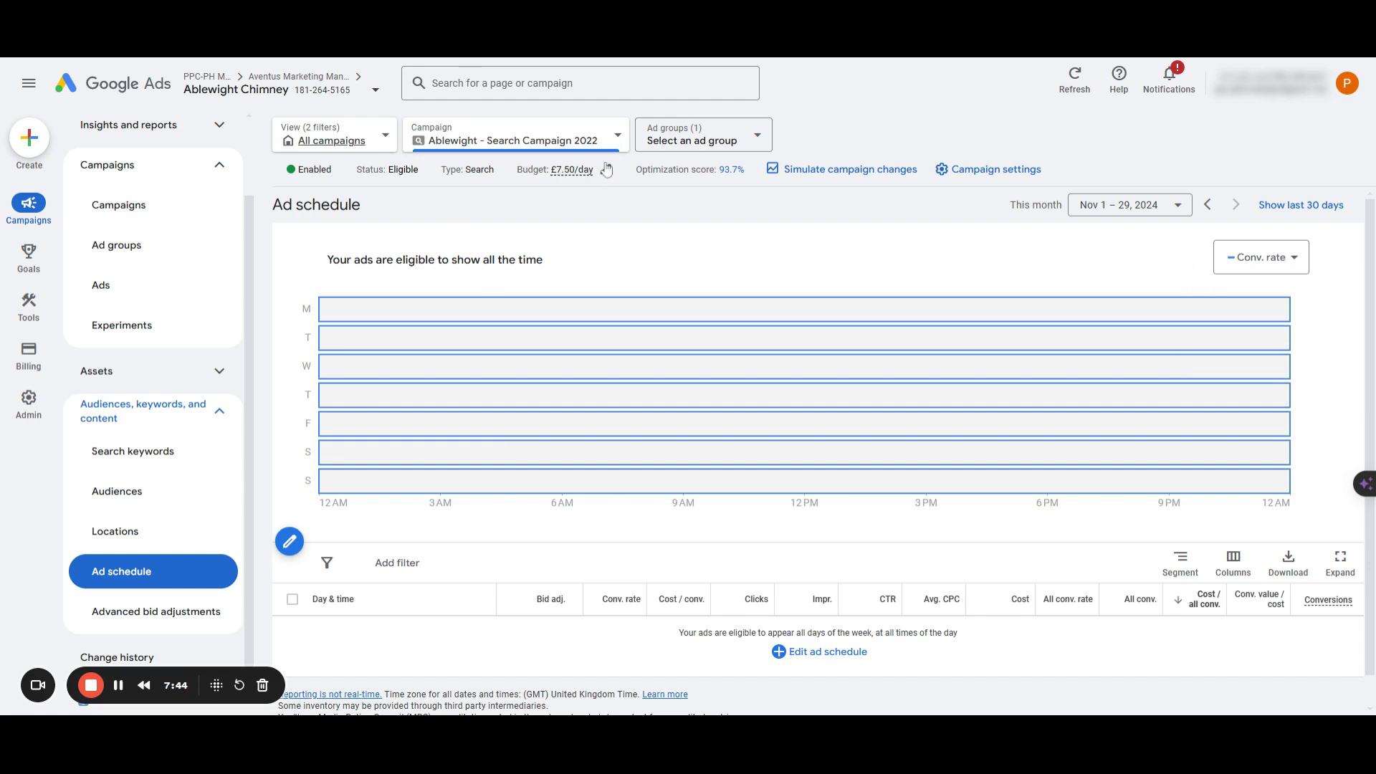
Step: Set all days to run from 6:00 AM to 9:00 PM and save the schedule
{"action": "left_click_drag", "start_coordinate": [597, 178], "coordinate": [555, 182]}
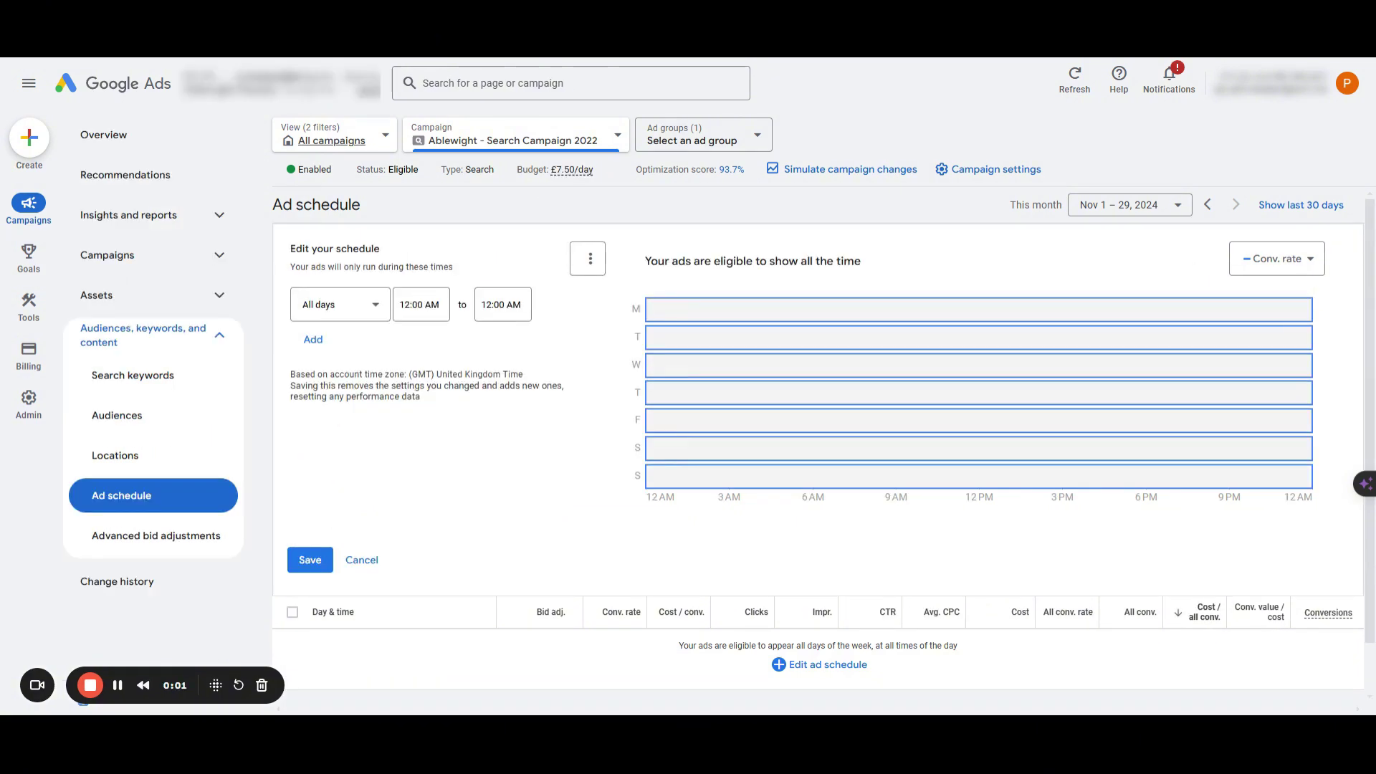
{"action": "left_click", "coordinate": [422, 312]}
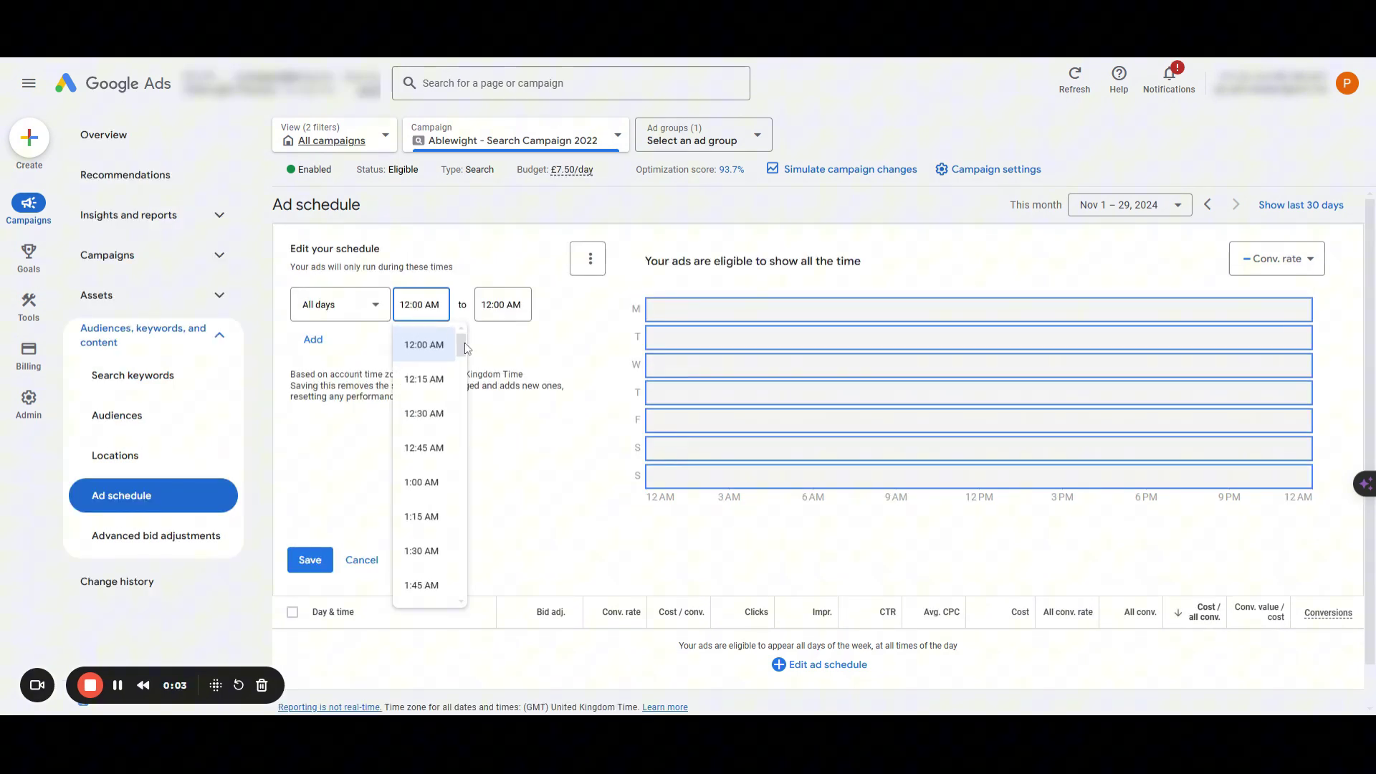
{"action": "left_click_drag", "start_coordinate": [465, 348], "coordinate": [466, 409]}
{"action": "left_click", "coordinate": [422, 430]}
{"action": "left_click", "coordinate": [502, 305]}
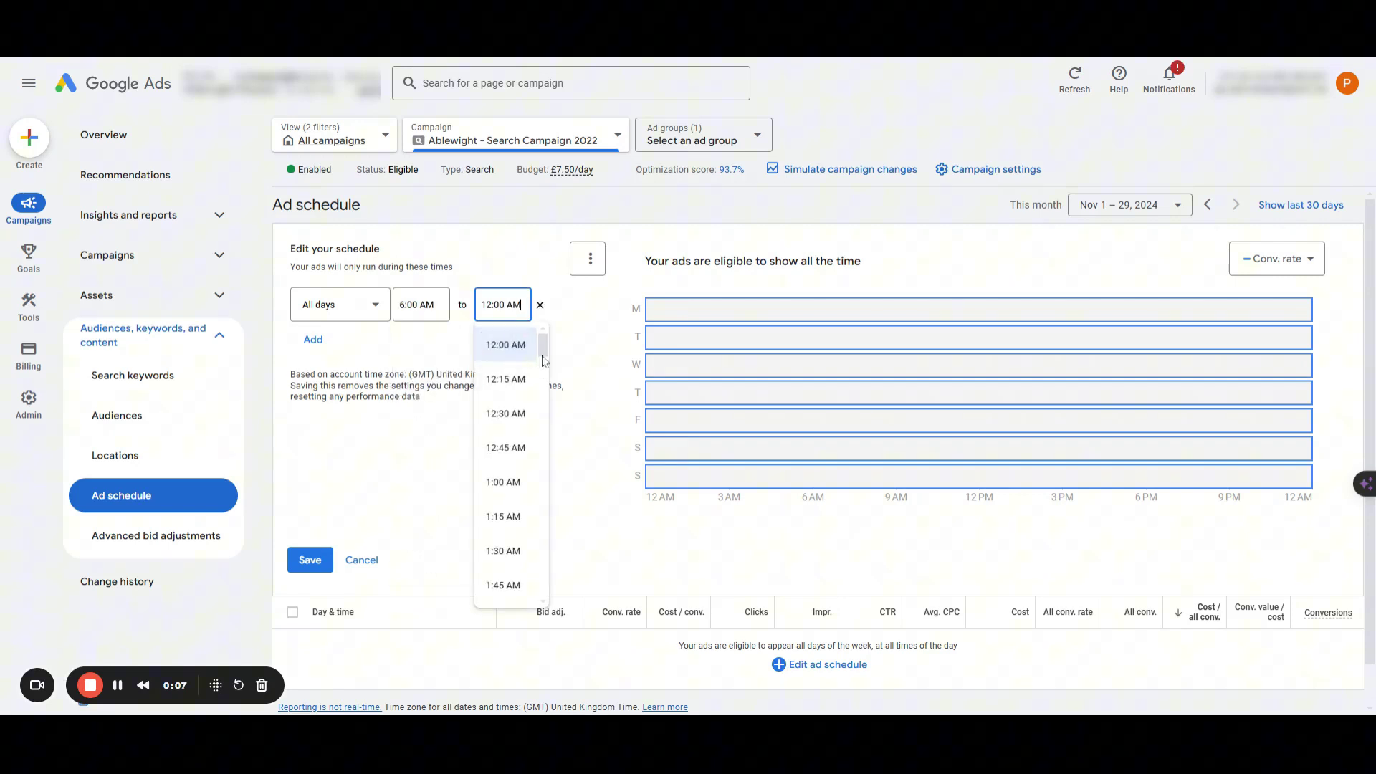
{"action": "left_click_drag", "start_coordinate": [542, 359], "coordinate": [541, 564]}
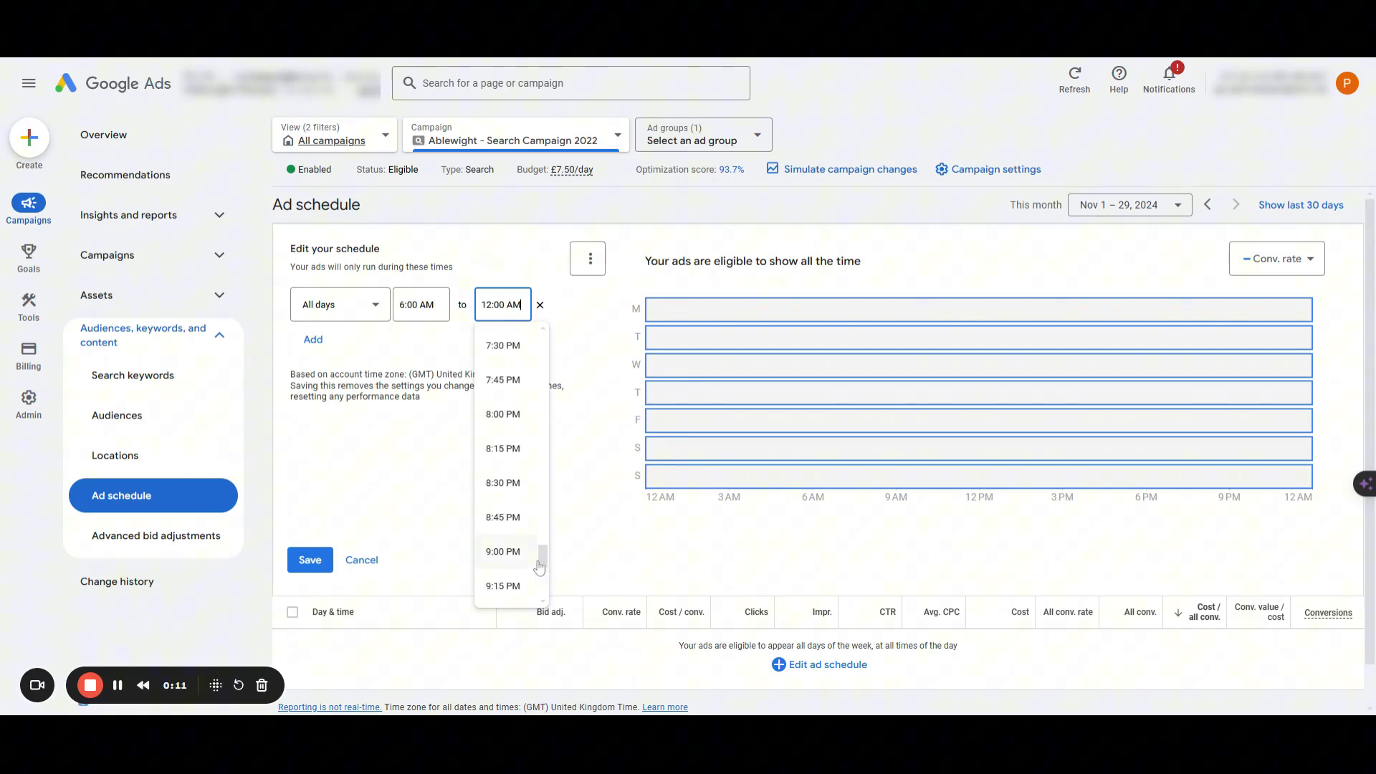
{"action": "left_click", "coordinate": [529, 566]}
{"action": "left_click", "coordinate": [314, 562]}
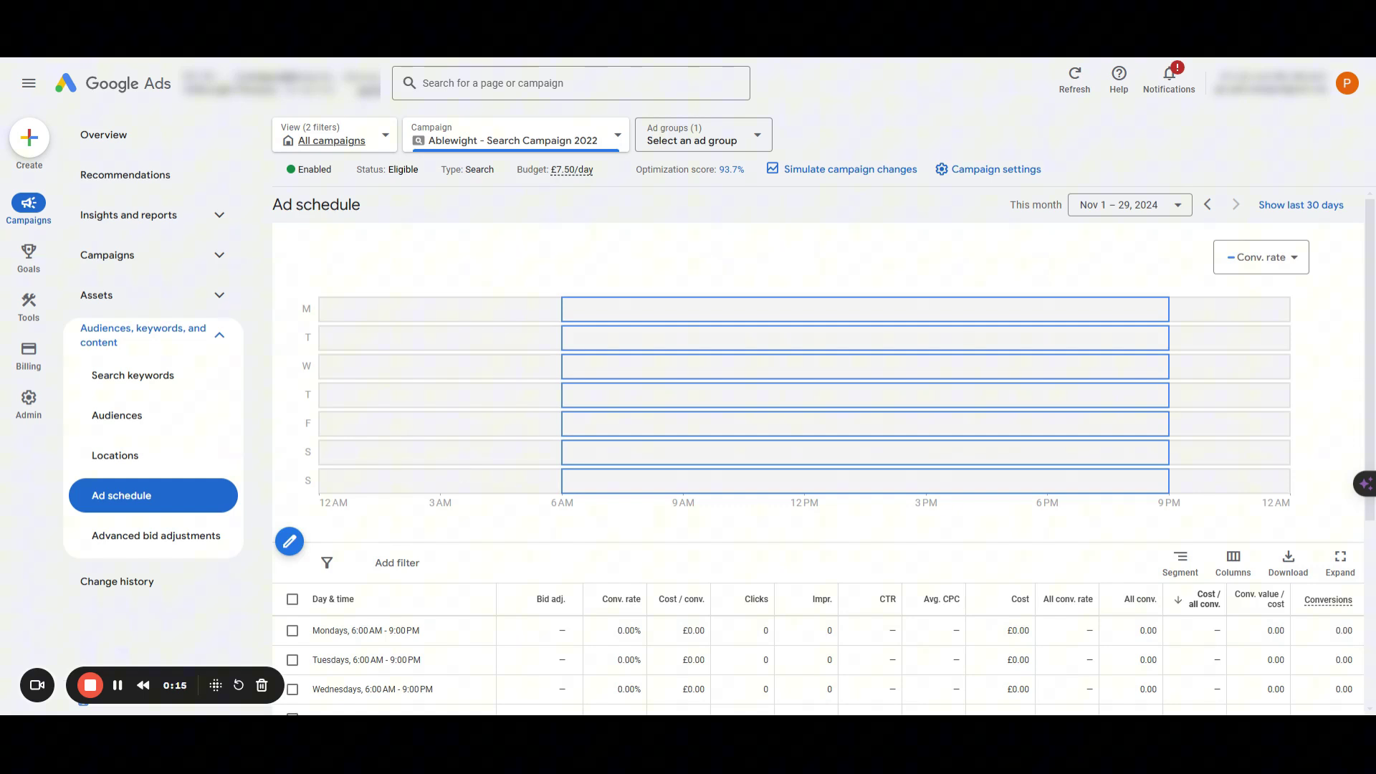
Step: Open the Devices report and look at Tablets and their £6.83 cost
{"action": "left_click", "coordinate": [220, 225]}
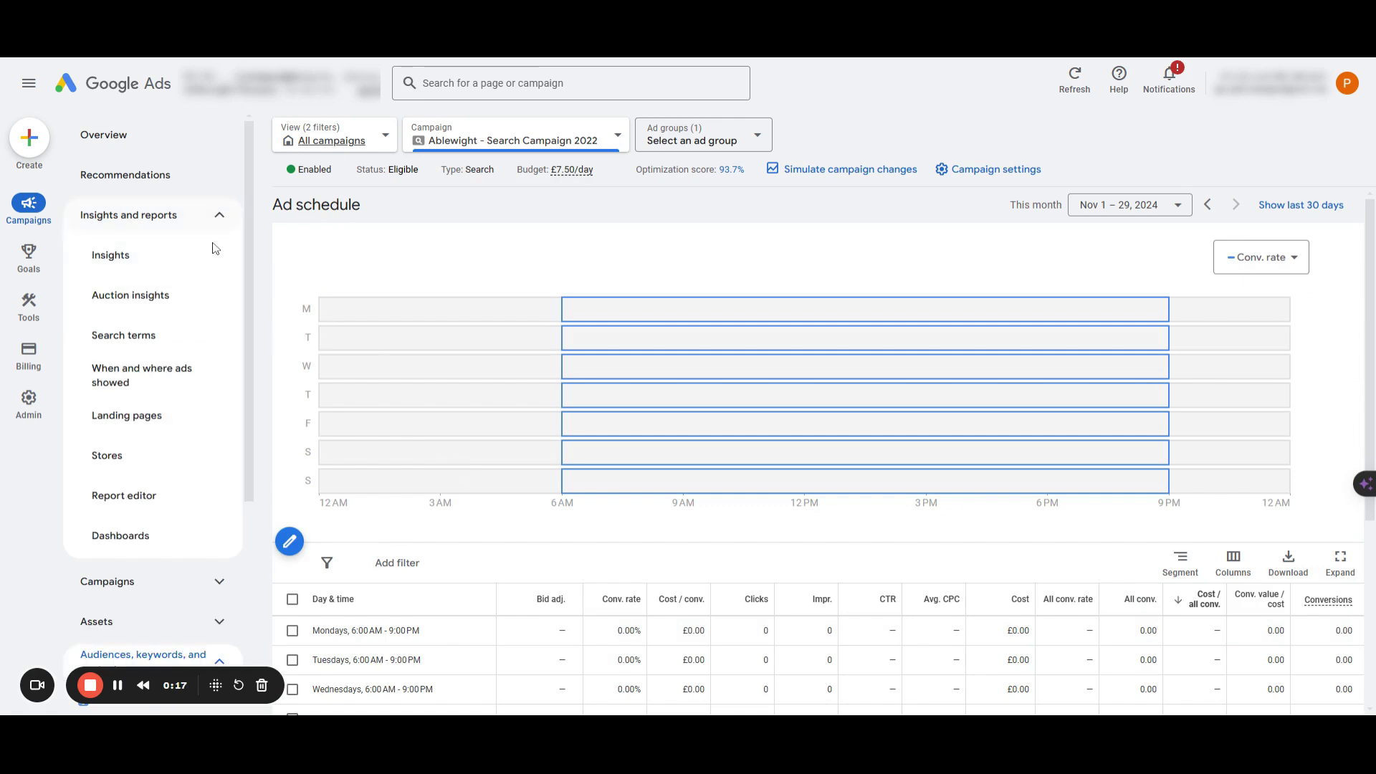
{"action": "left_click", "coordinate": [190, 370]}
{"action": "left_click", "coordinate": [507, 239]}
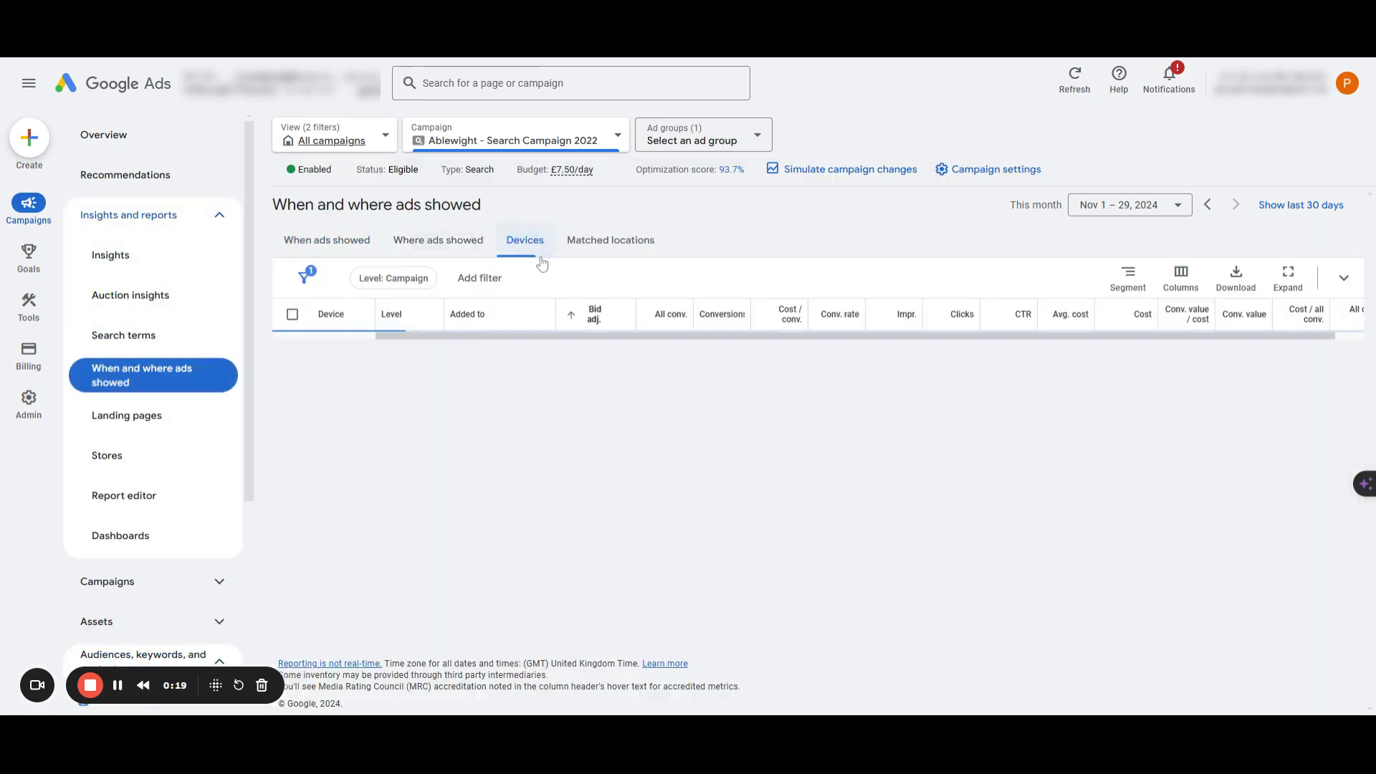
{"action": "left_click_drag", "start_coordinate": [320, 412], "coordinate": [366, 411]}
{"action": "left_click_drag", "start_coordinate": [1118, 404], "coordinate": [1155, 405]}
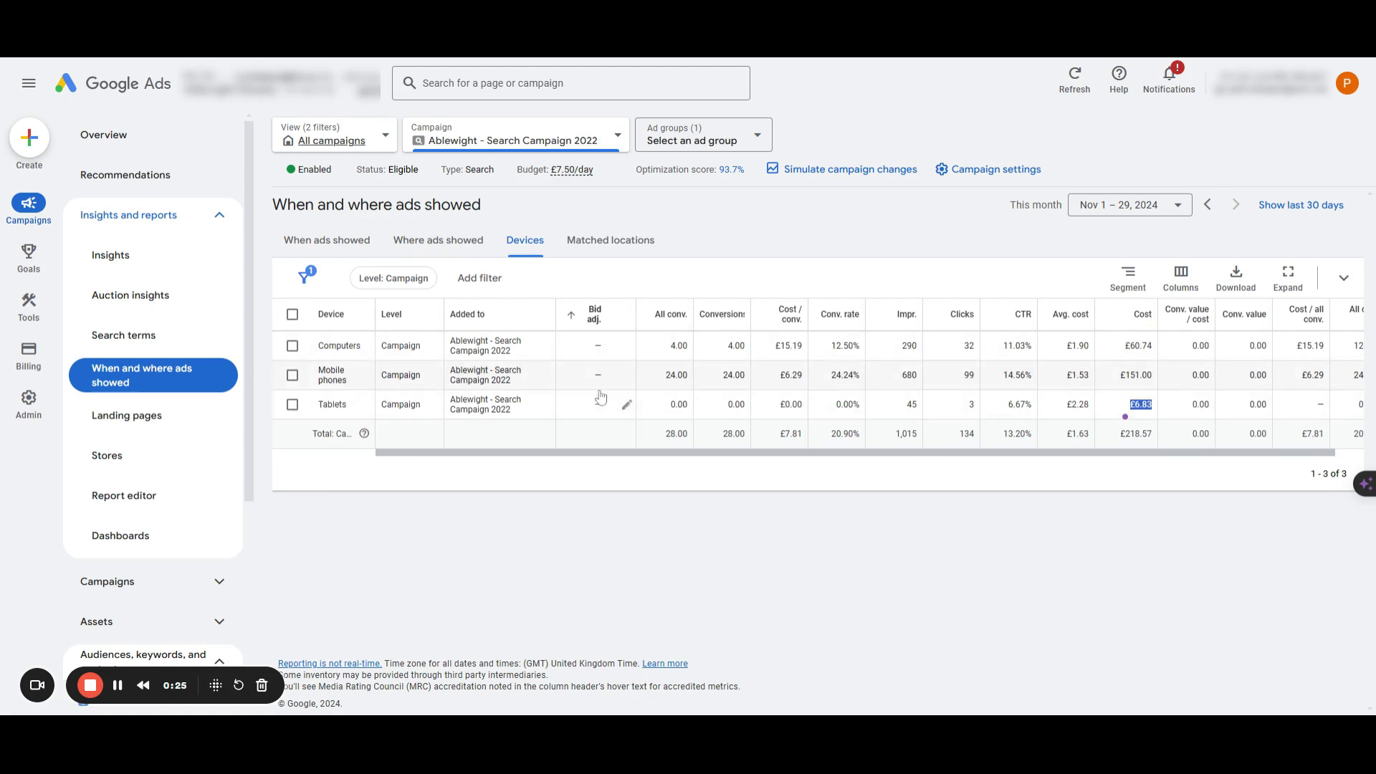
Step: Set the Tablets bid adjustment to a 100% decrease and save it
{"action": "left_click", "coordinate": [627, 404]}
{"action": "left_click", "coordinate": [609, 446]}
{"action": "left_click", "coordinate": [599, 492]}
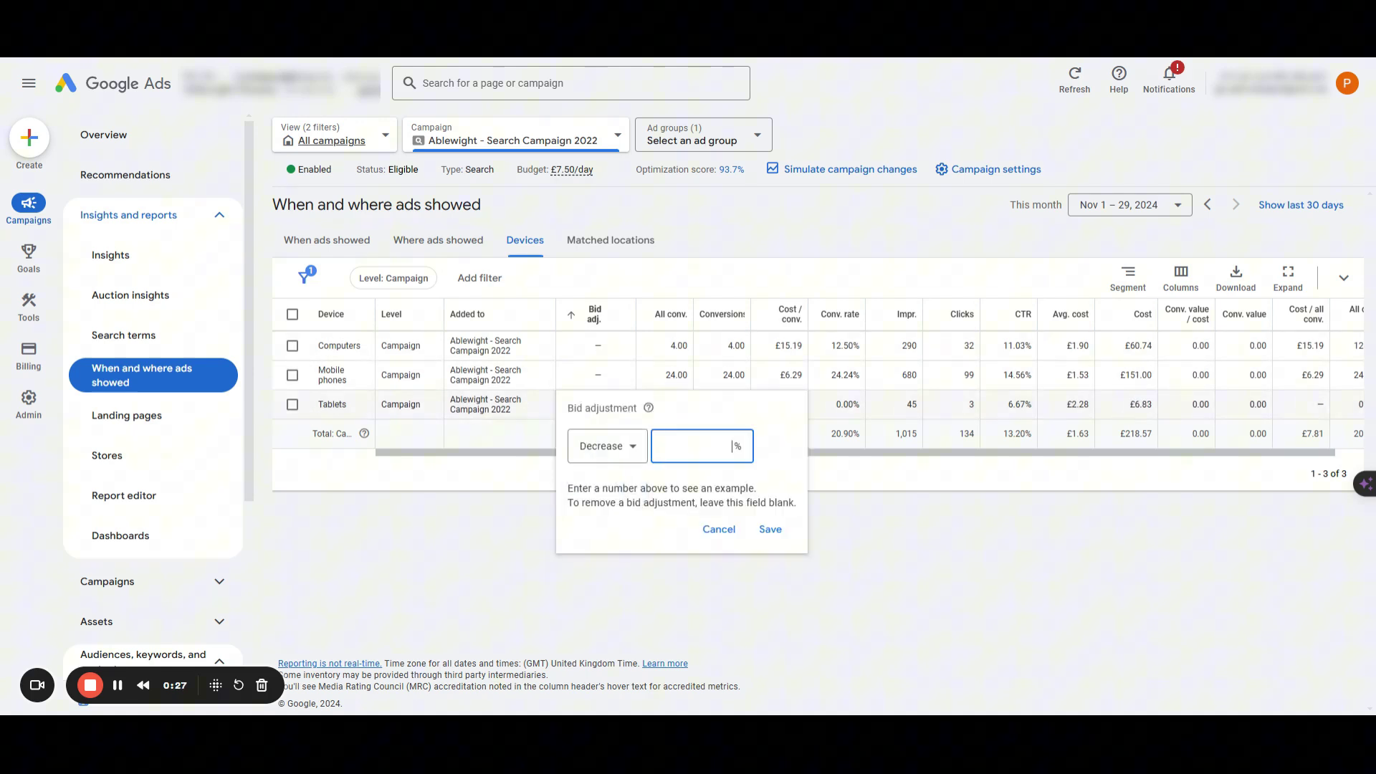
{"action": "type", "text": "100"}
{"action": "left_click", "coordinate": [770, 529]}
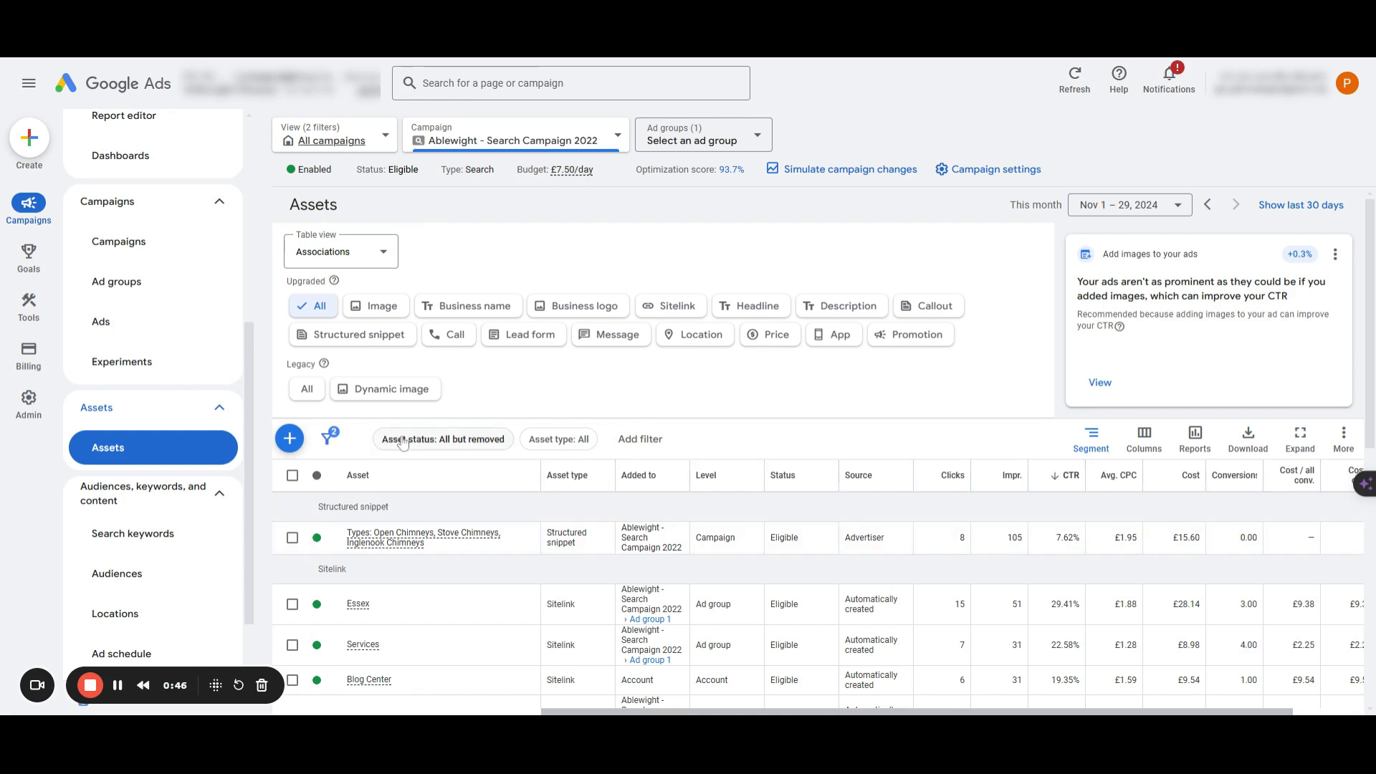
Step: Scroll through the sitelink rows, noting the automatically created Contact sitelink, then back to the top
{"action": "scroll", "coordinate": [1057, 391], "scroll_direction": "down", "scroll_amount": 4}
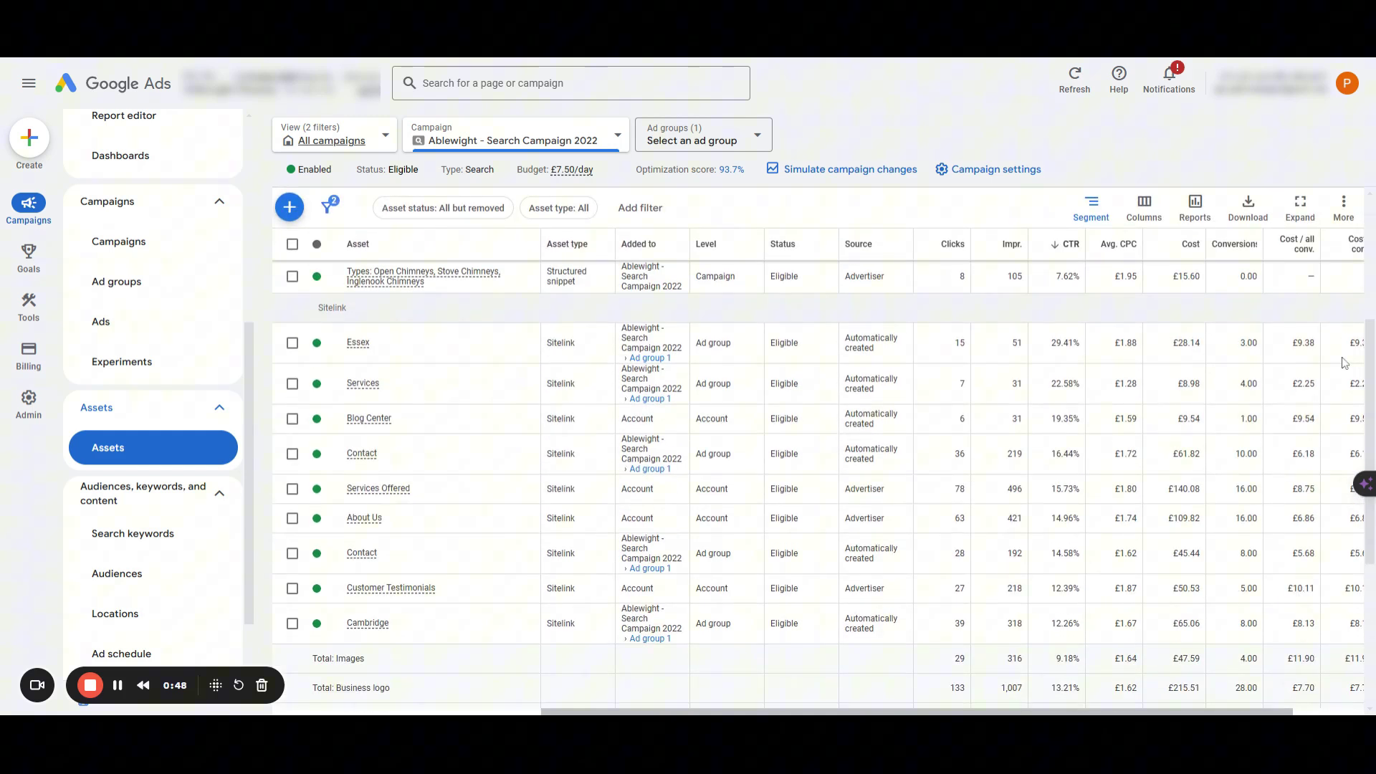
{"action": "left_click_drag", "start_coordinate": [886, 469], "coordinate": [842, 456]}
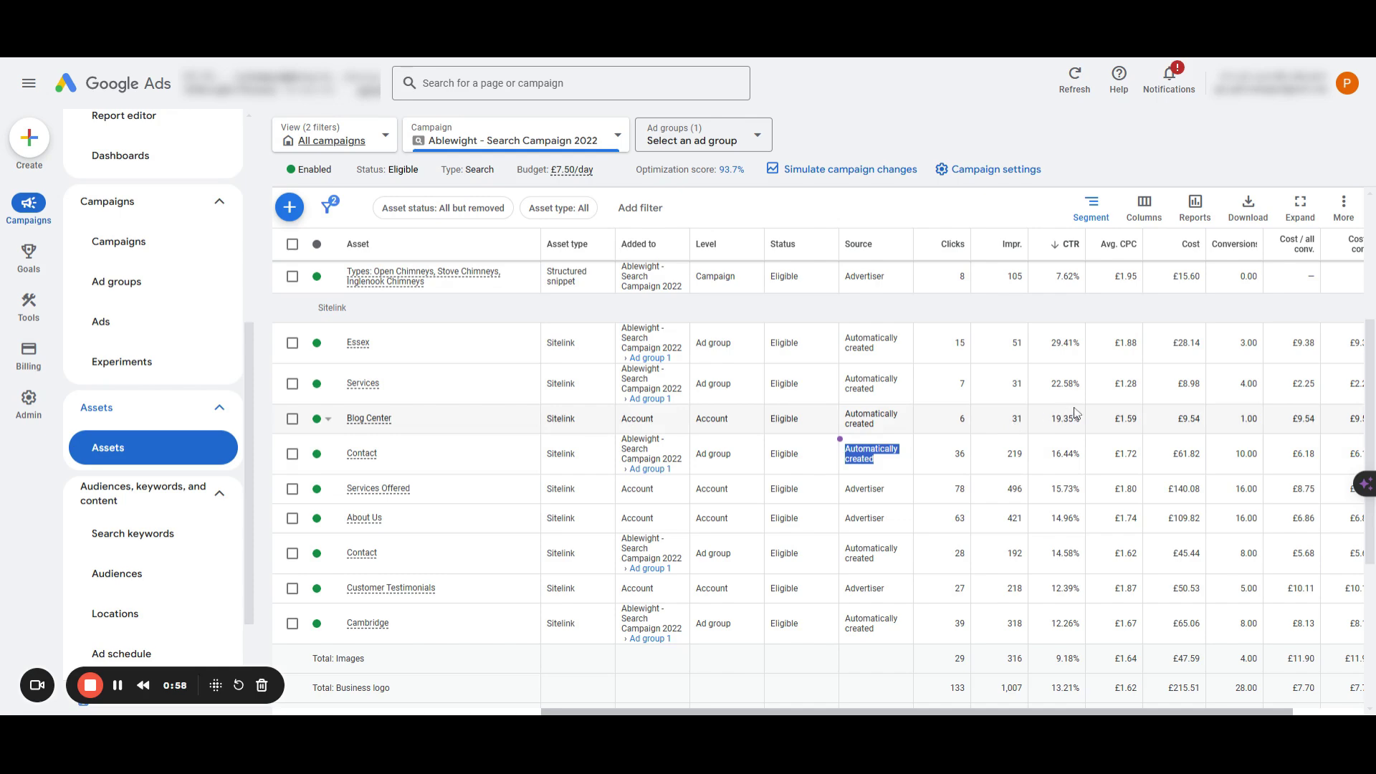
{"action": "scroll", "coordinate": [824, 444], "scroll_direction": "up", "scroll_amount": 4}
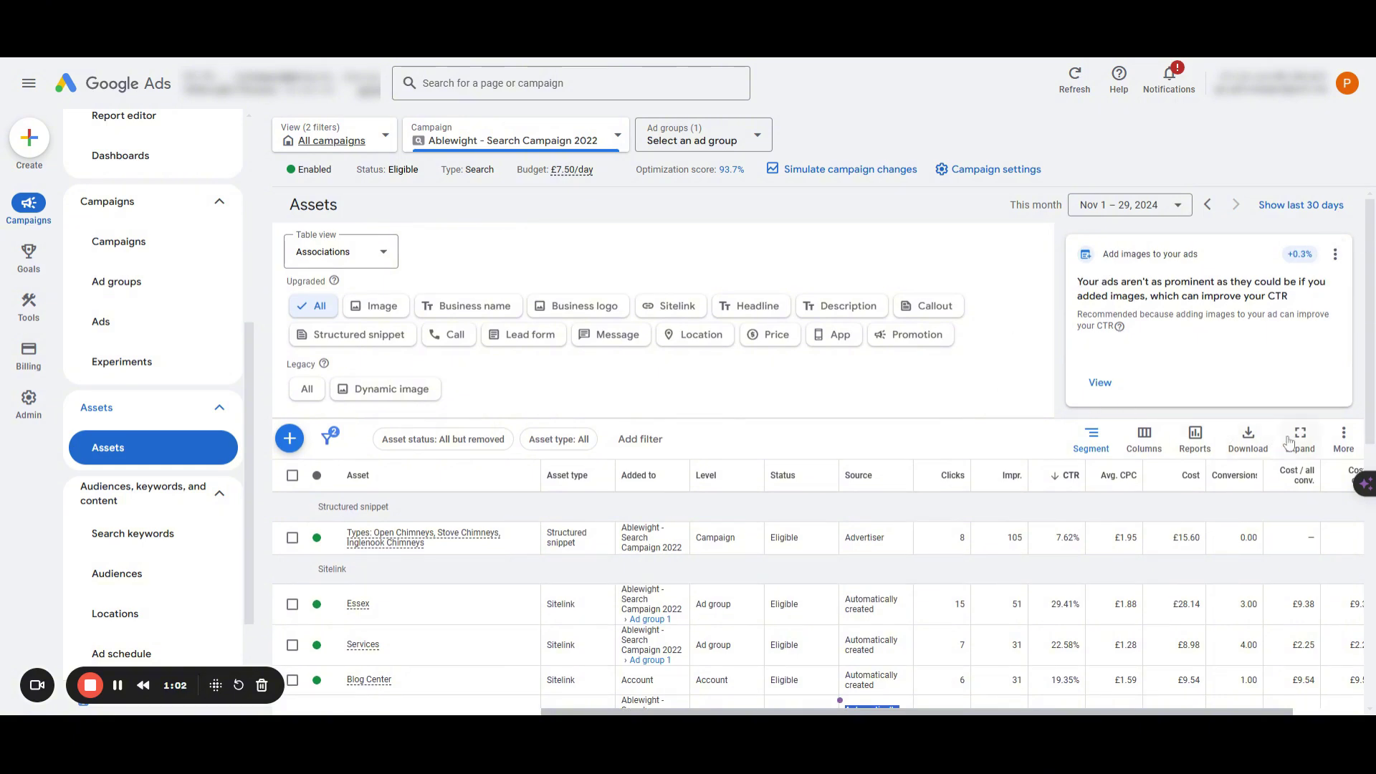
Step: In account-level automated assets, turn Dynamic sitelinks off, citing performance concerns
{"action": "left_click", "coordinate": [1340, 439]}
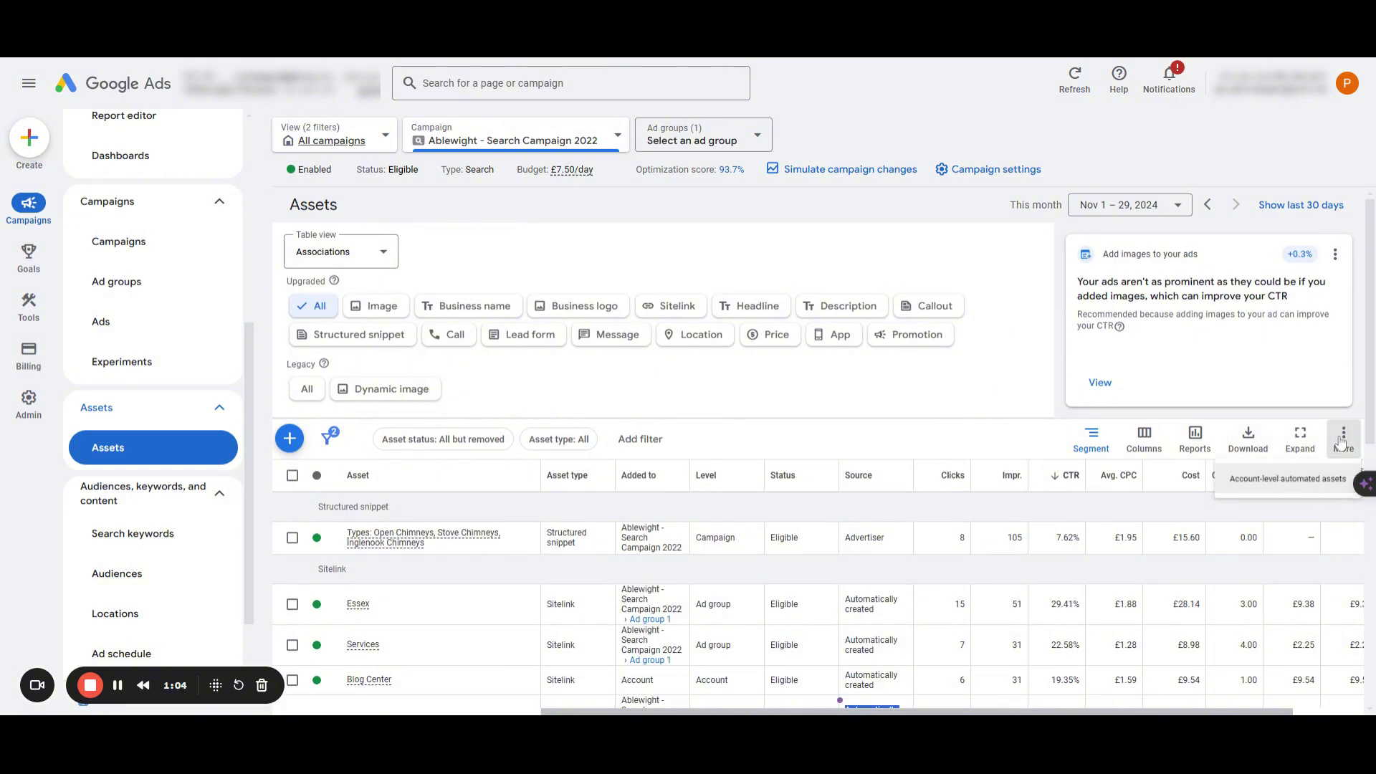
{"action": "left_click", "coordinate": [1230, 488]}
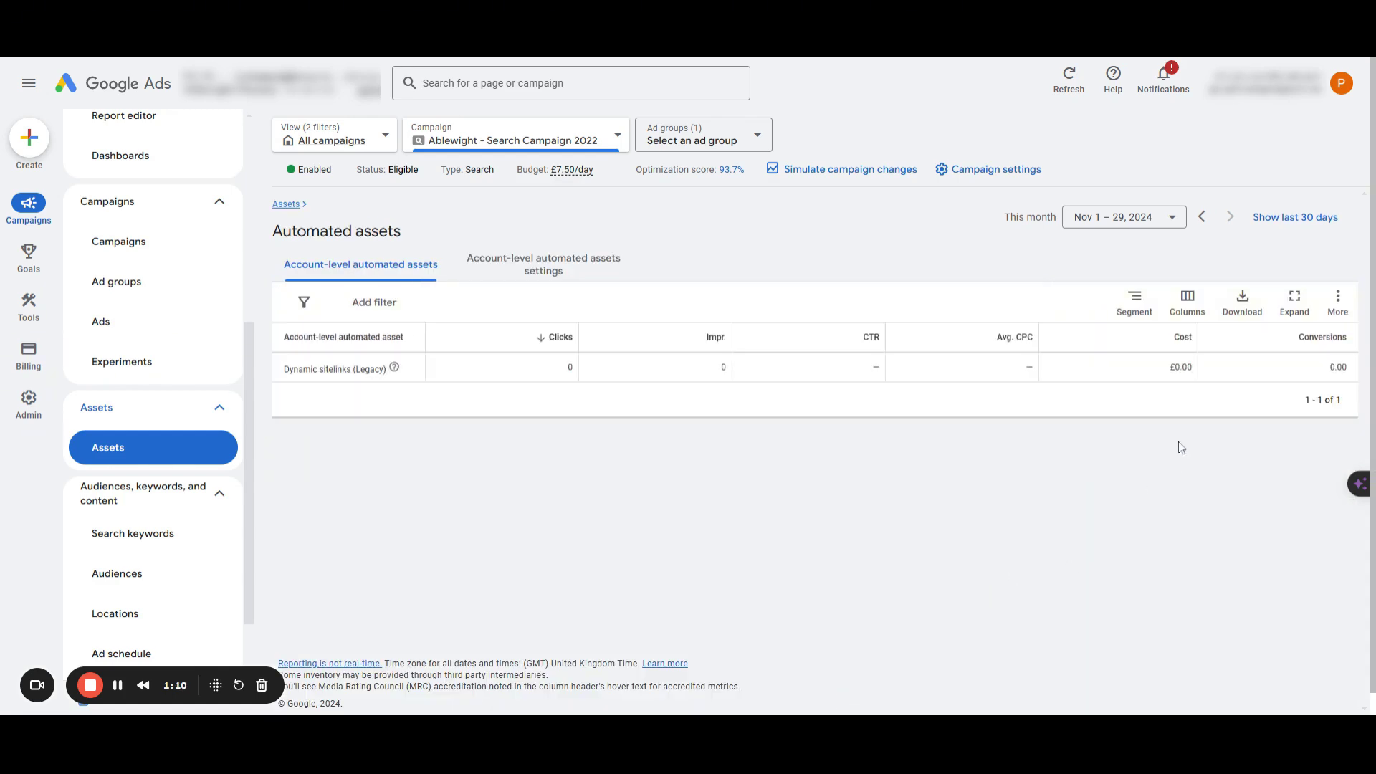
{"action": "left_click", "coordinate": [1337, 305]}
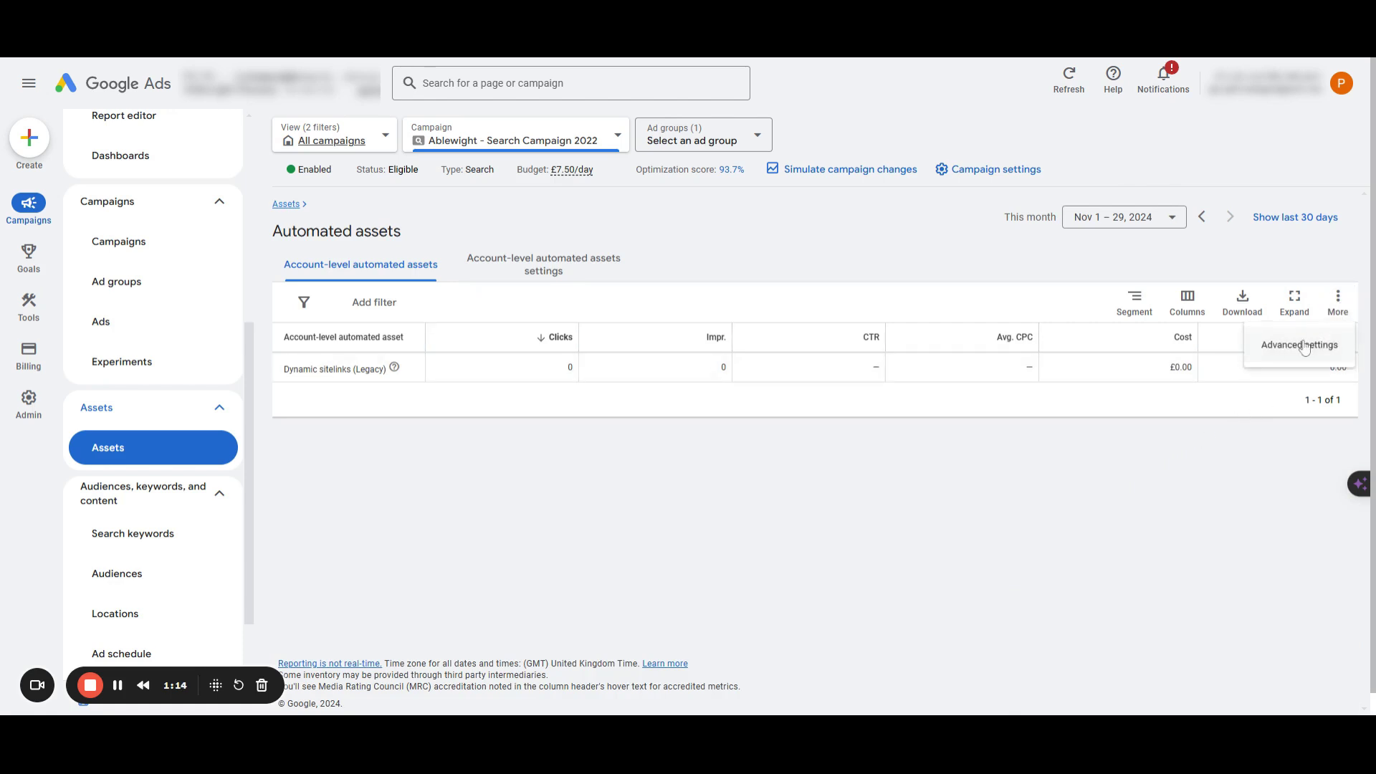
{"action": "left_click", "coordinate": [1294, 348]}
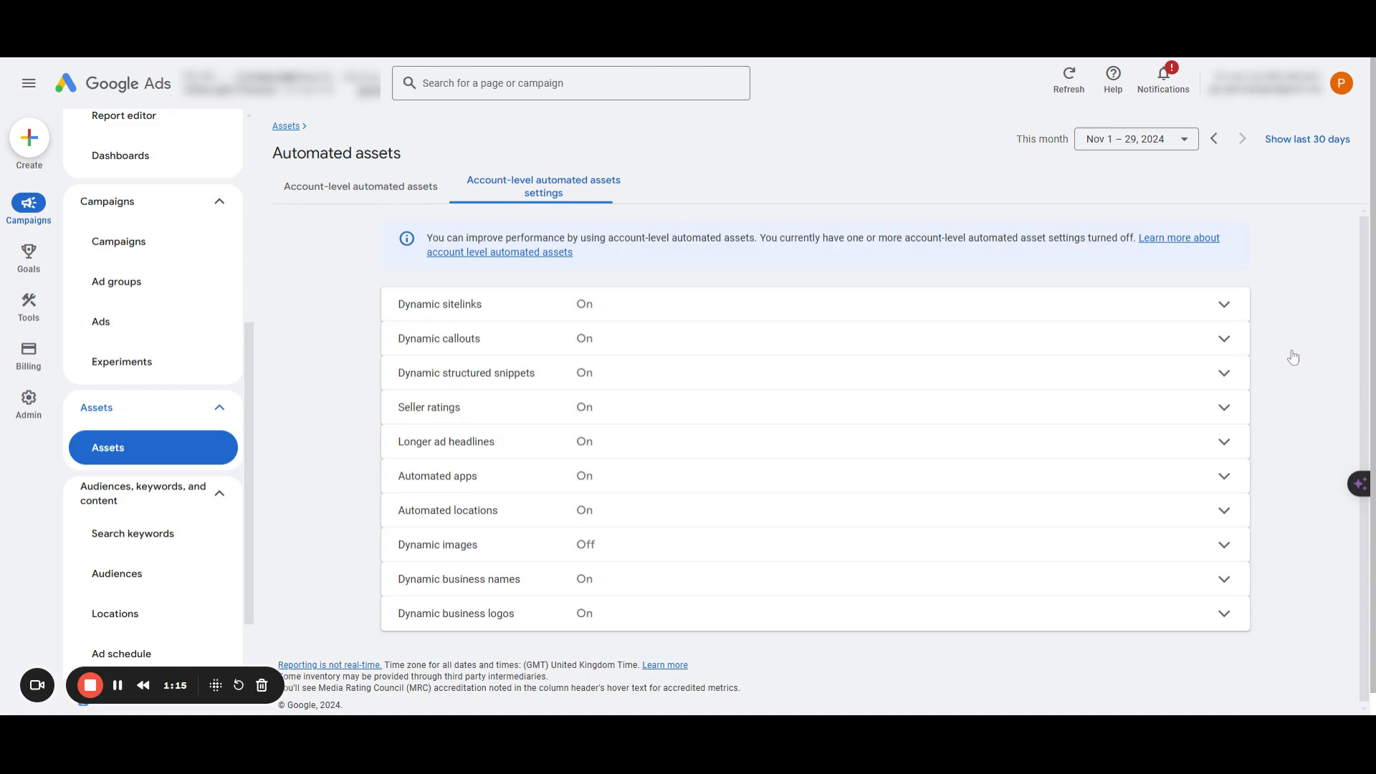
{"action": "left_click", "coordinate": [977, 310]}
{"action": "left_click", "coordinate": [713, 355]}
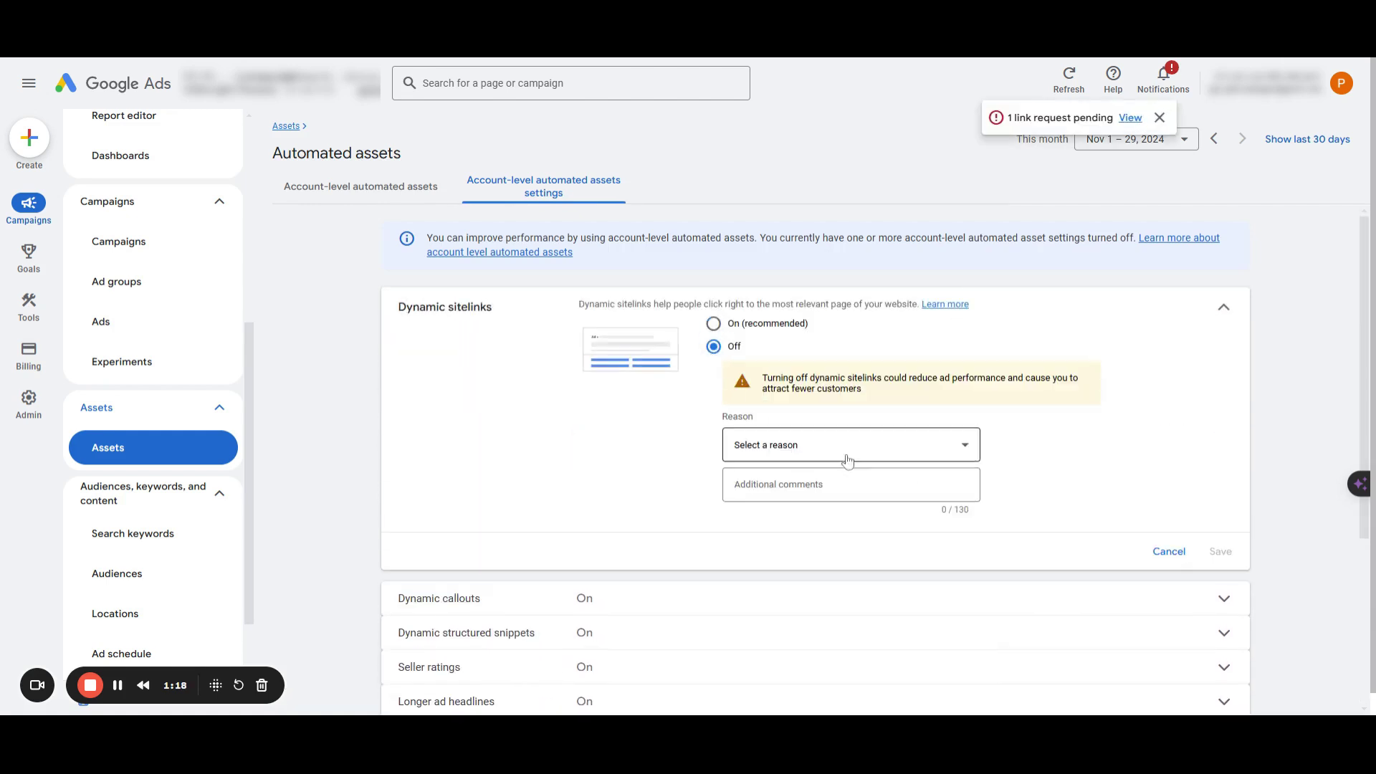
{"action": "left_click", "coordinate": [835, 453]}
{"action": "left_click", "coordinate": [845, 482]}
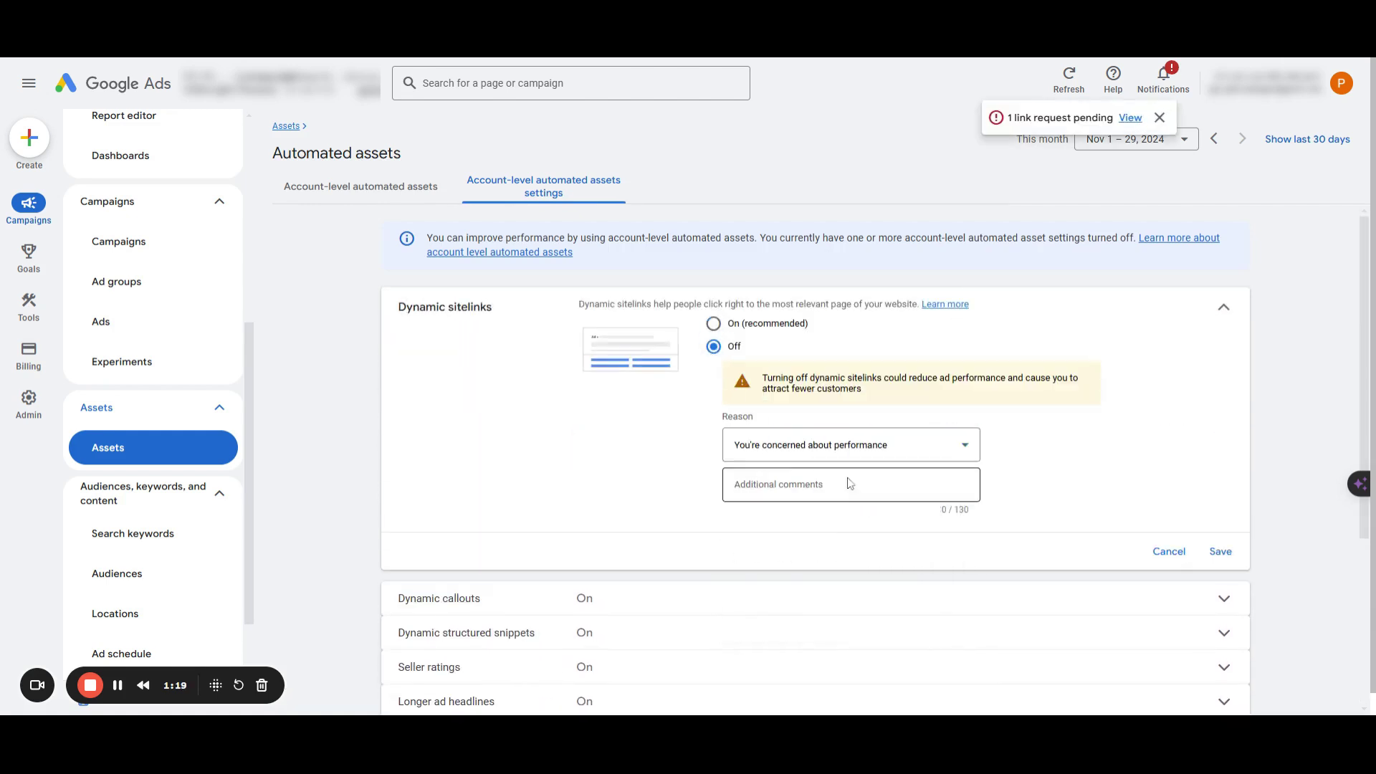
{"action": "left_click", "coordinate": [1209, 553]}
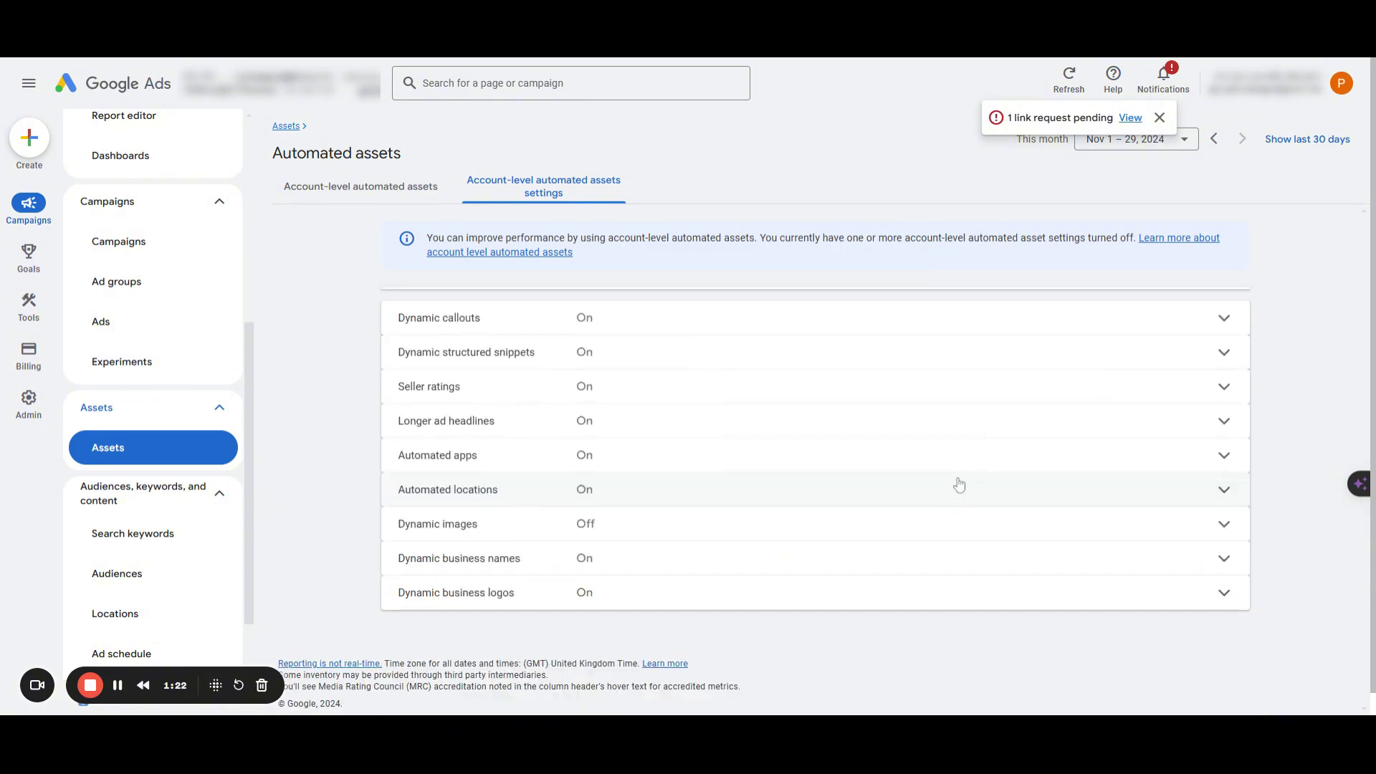
Step: Turn Dynamic callouts off, citing concern about ad performance
{"action": "left_click", "coordinate": [664, 356]}
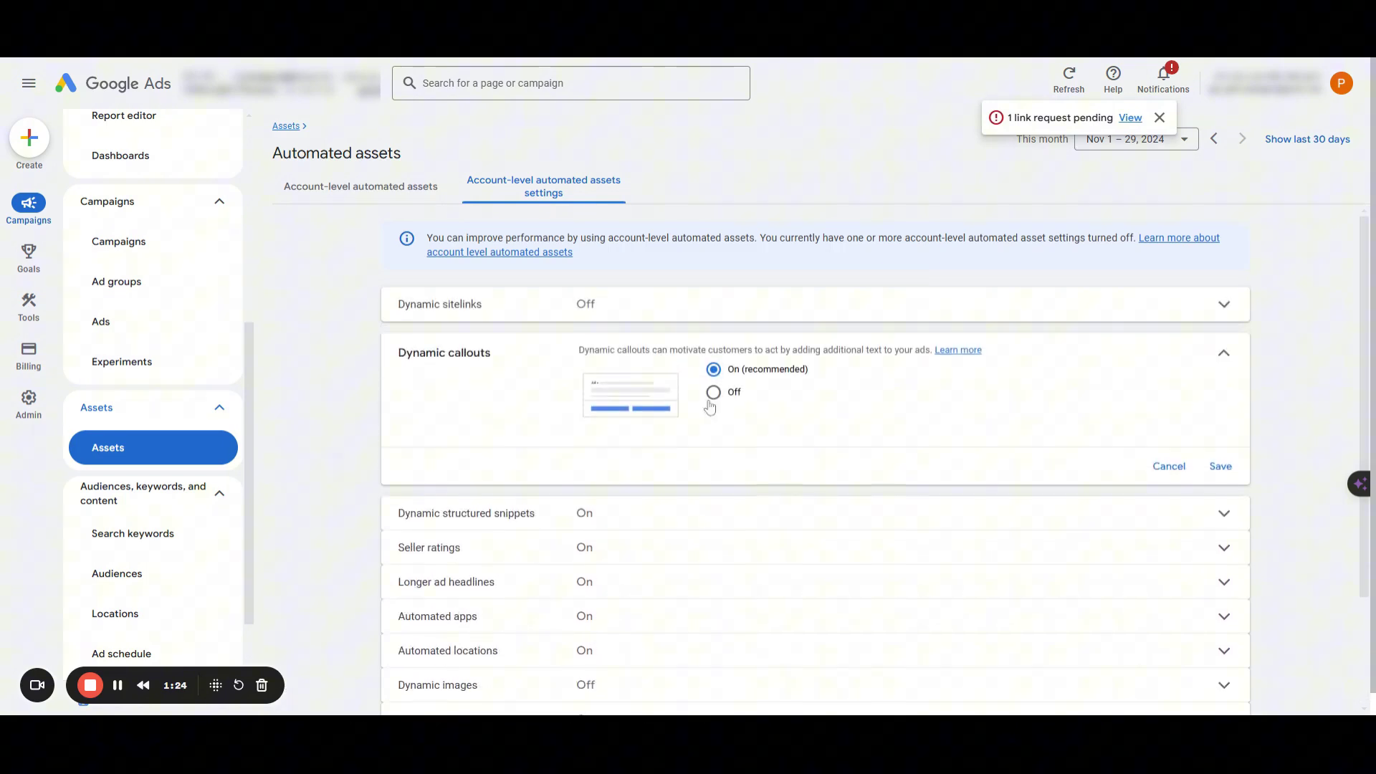
{"action": "left_click", "coordinate": [732, 393]}
{"action": "left_click", "coordinate": [792, 490]}
{"action": "left_click", "coordinate": [824, 544]}
{"action": "left_click", "coordinate": [1221, 596]}
Step: Turn Dynamic structured snippets off, citing wanting more control
{"action": "left_click", "coordinate": [618, 379]}
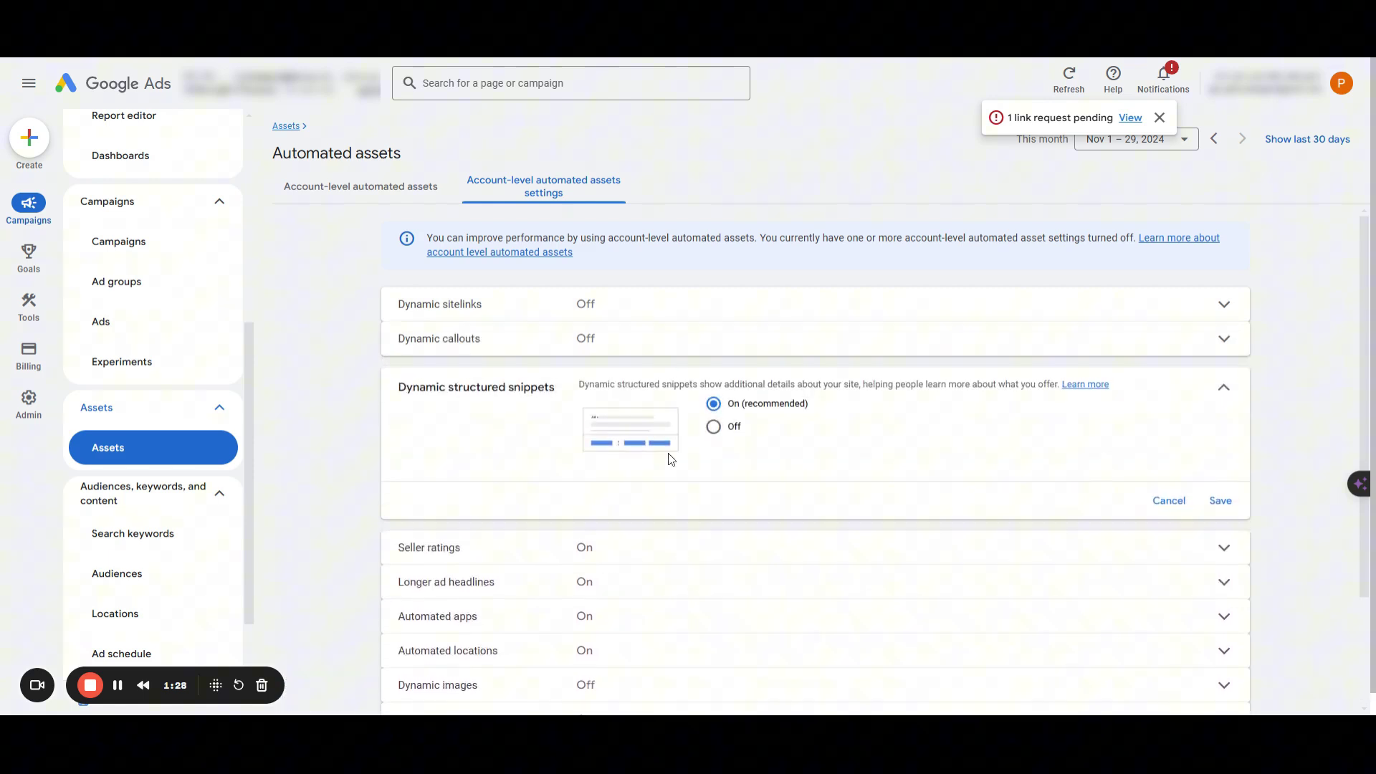
{"action": "left_click", "coordinate": [713, 426]}
{"action": "left_click", "coordinate": [784, 525]}
{"action": "left_click", "coordinate": [808, 451]}
{"action": "left_click", "coordinate": [1218, 632]}
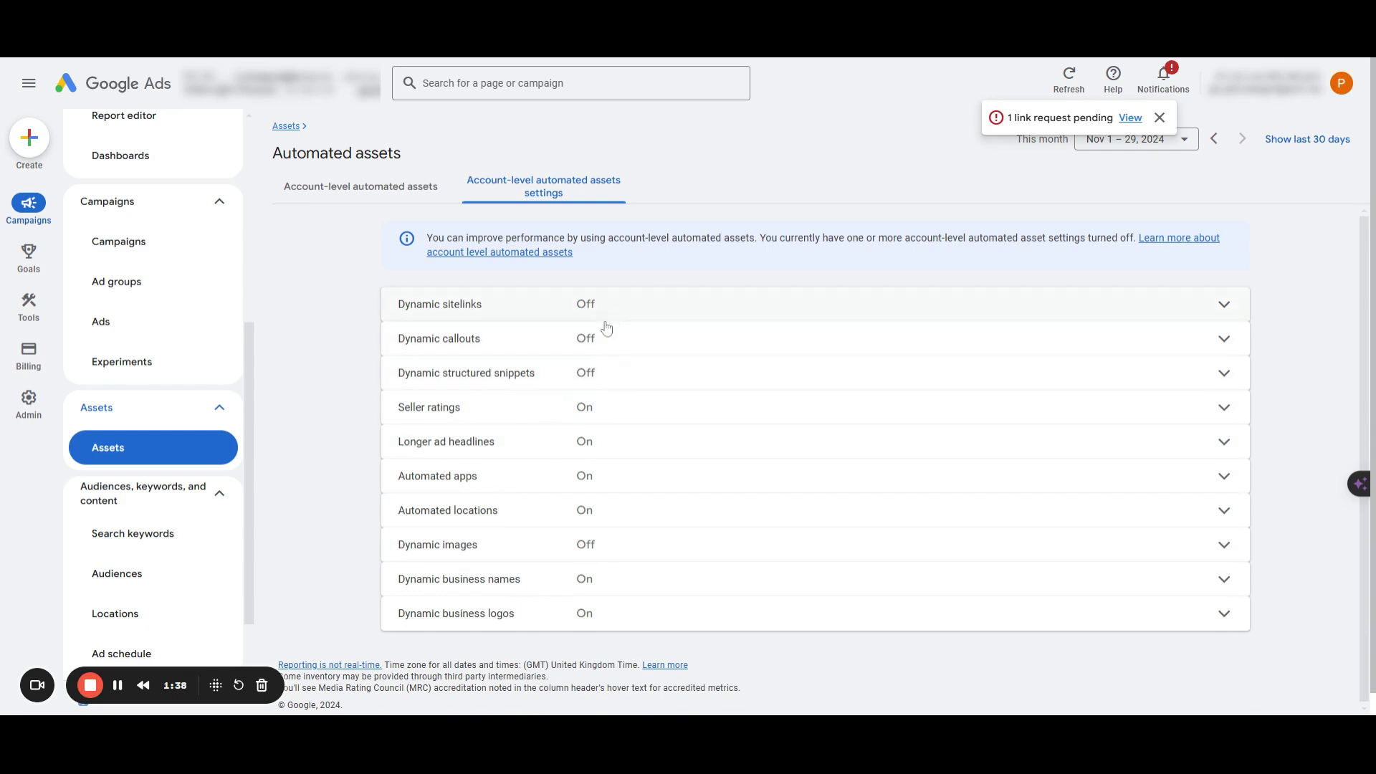
Step: Return to the sitelinks list, select all 17 assets, and confirm their removal
{"action": "key", "text": "alt+Left"}
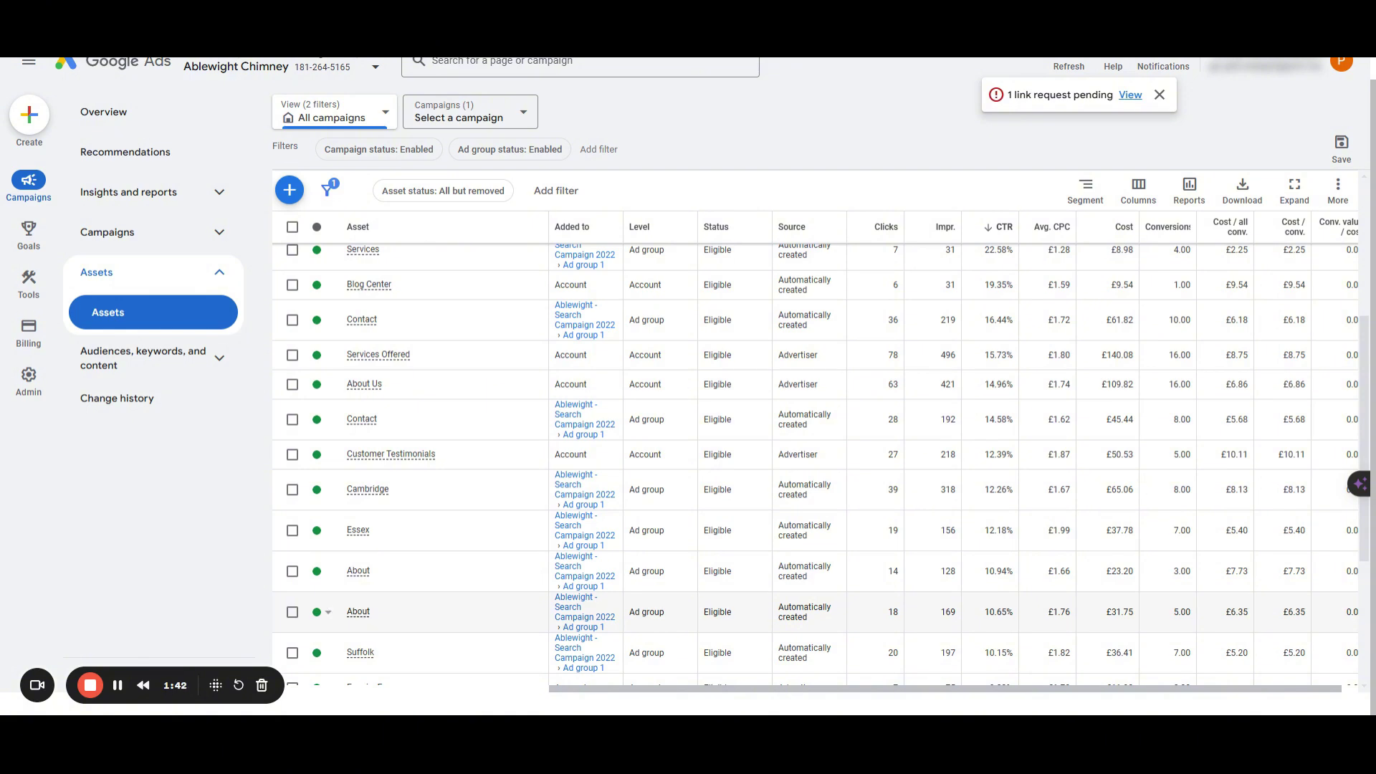
{"action": "scroll", "coordinate": [806, 367], "scroll_direction": "up", "scroll_amount": 3}
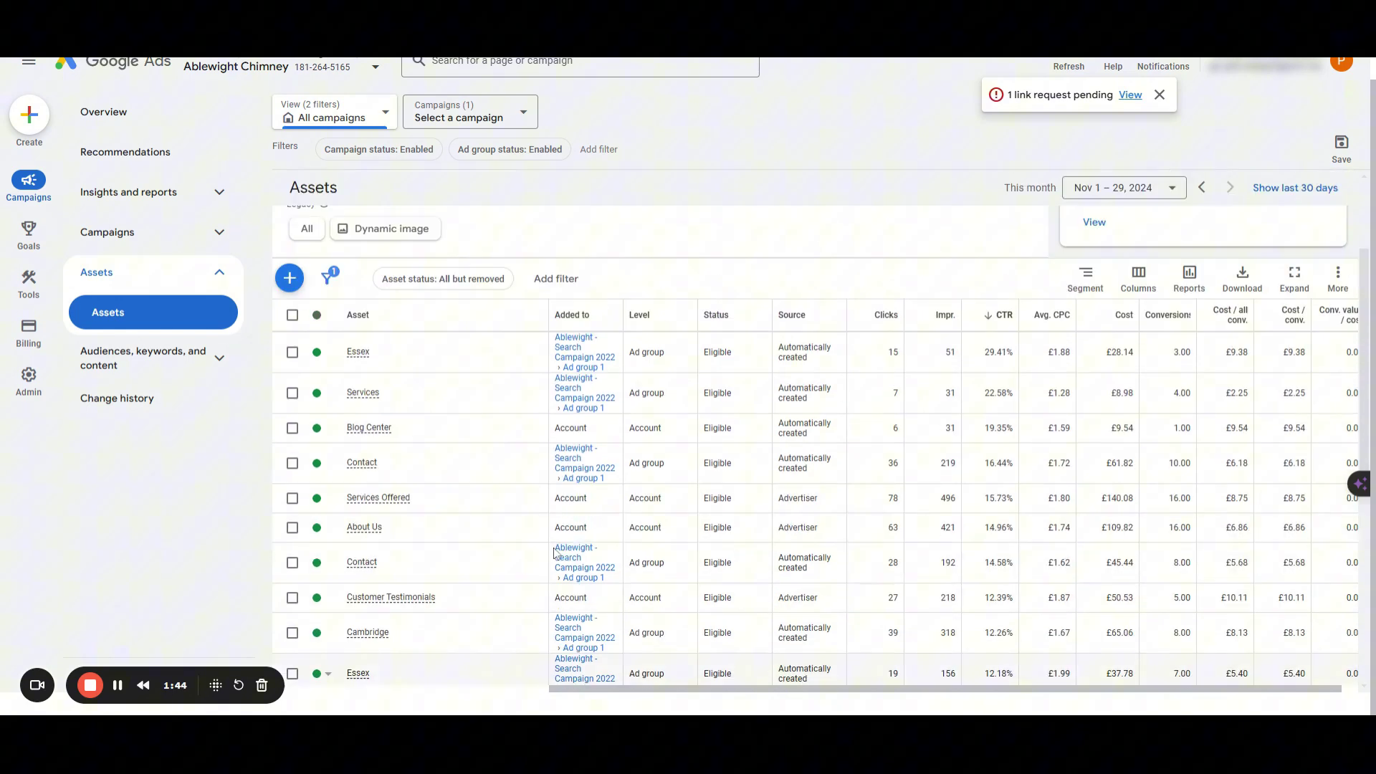
{"action": "left_click_drag", "start_coordinate": [806, 367], "coordinate": [772, 360]}
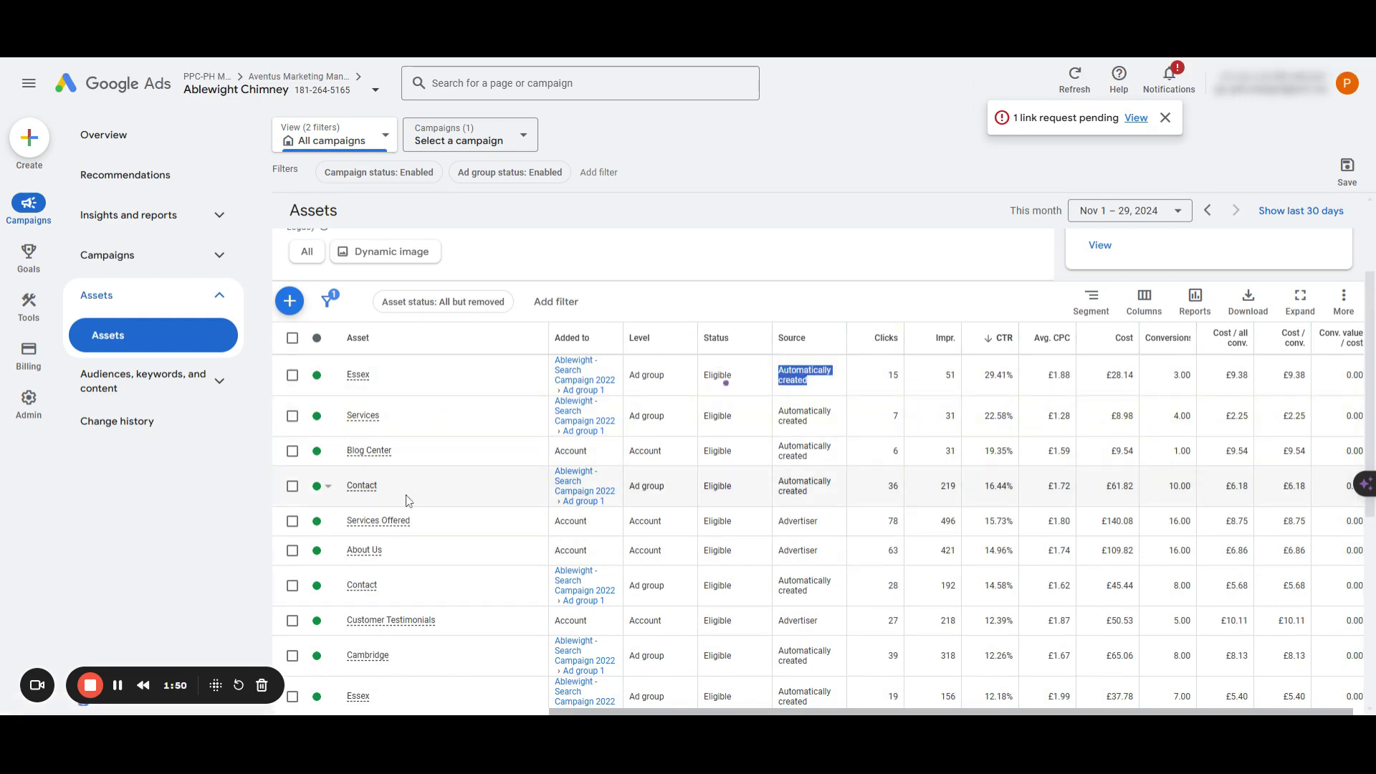
{"action": "left_click", "coordinate": [292, 621]}
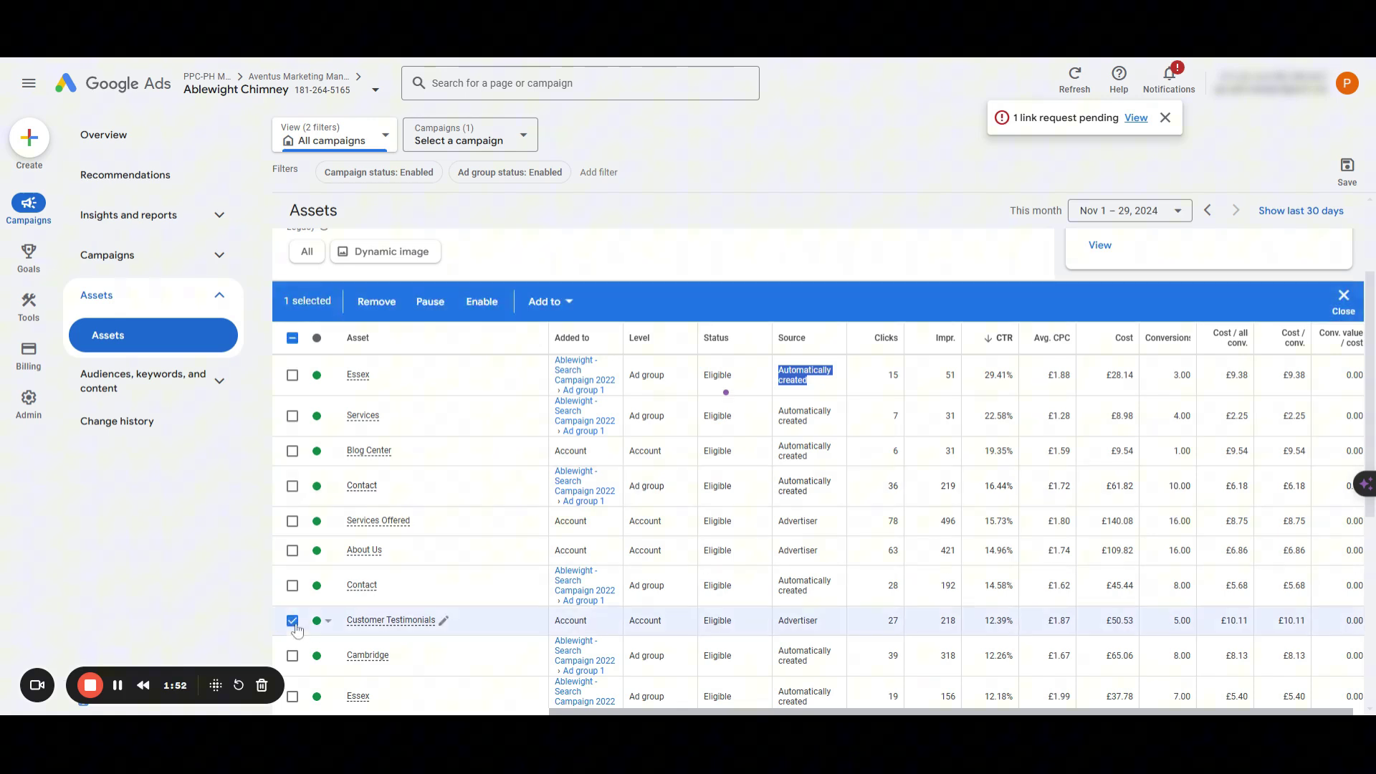
{"action": "left_click", "coordinate": [293, 586]}
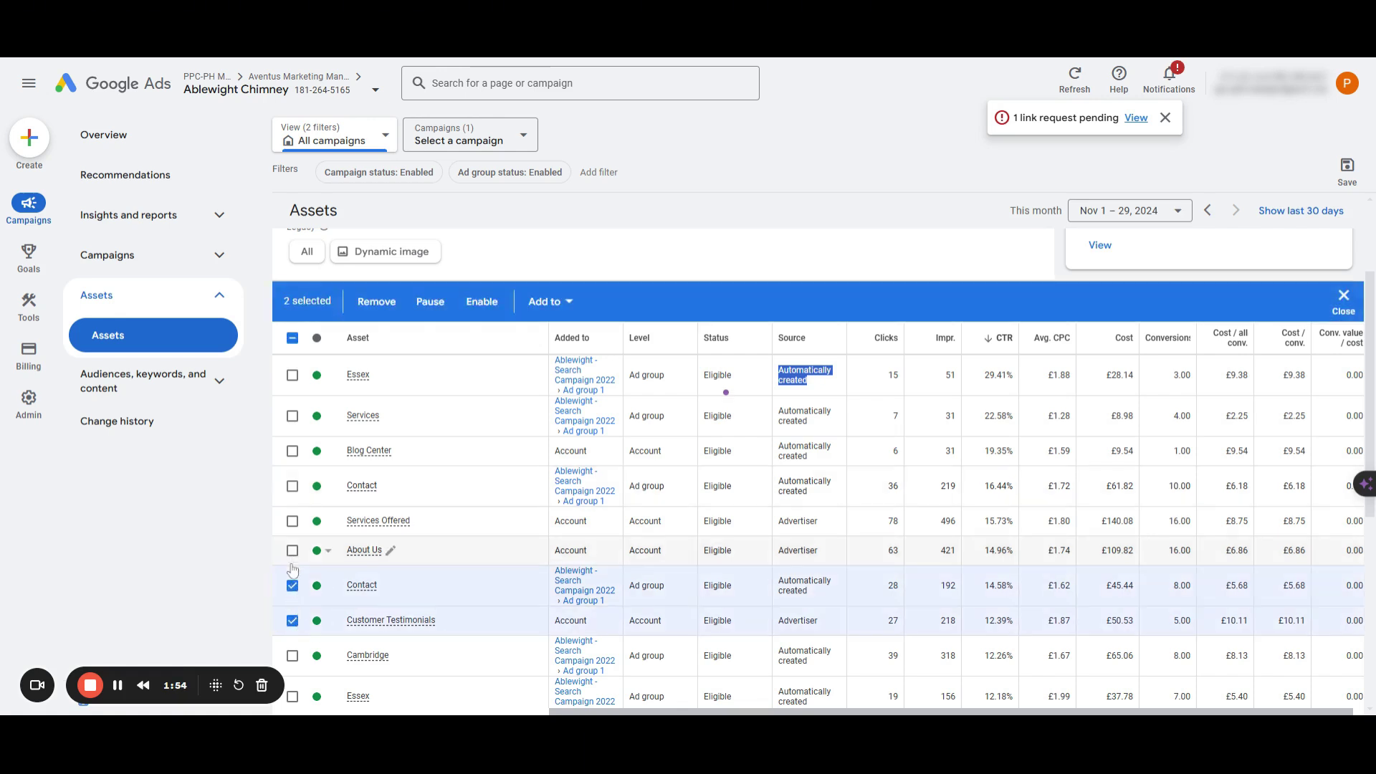
{"action": "left_click", "coordinate": [292, 585]}
{"action": "left_click", "coordinate": [293, 621]}
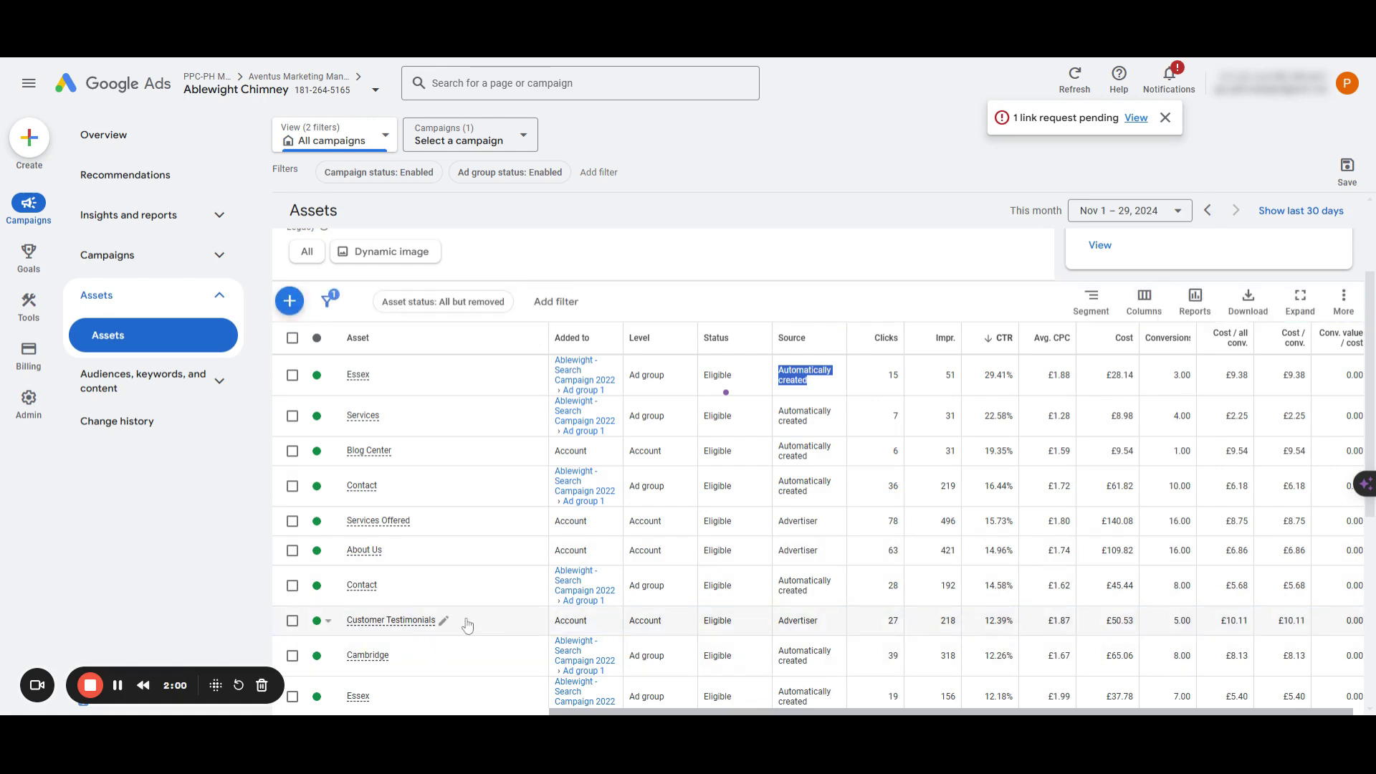
{"action": "left_click", "coordinate": [292, 337]}
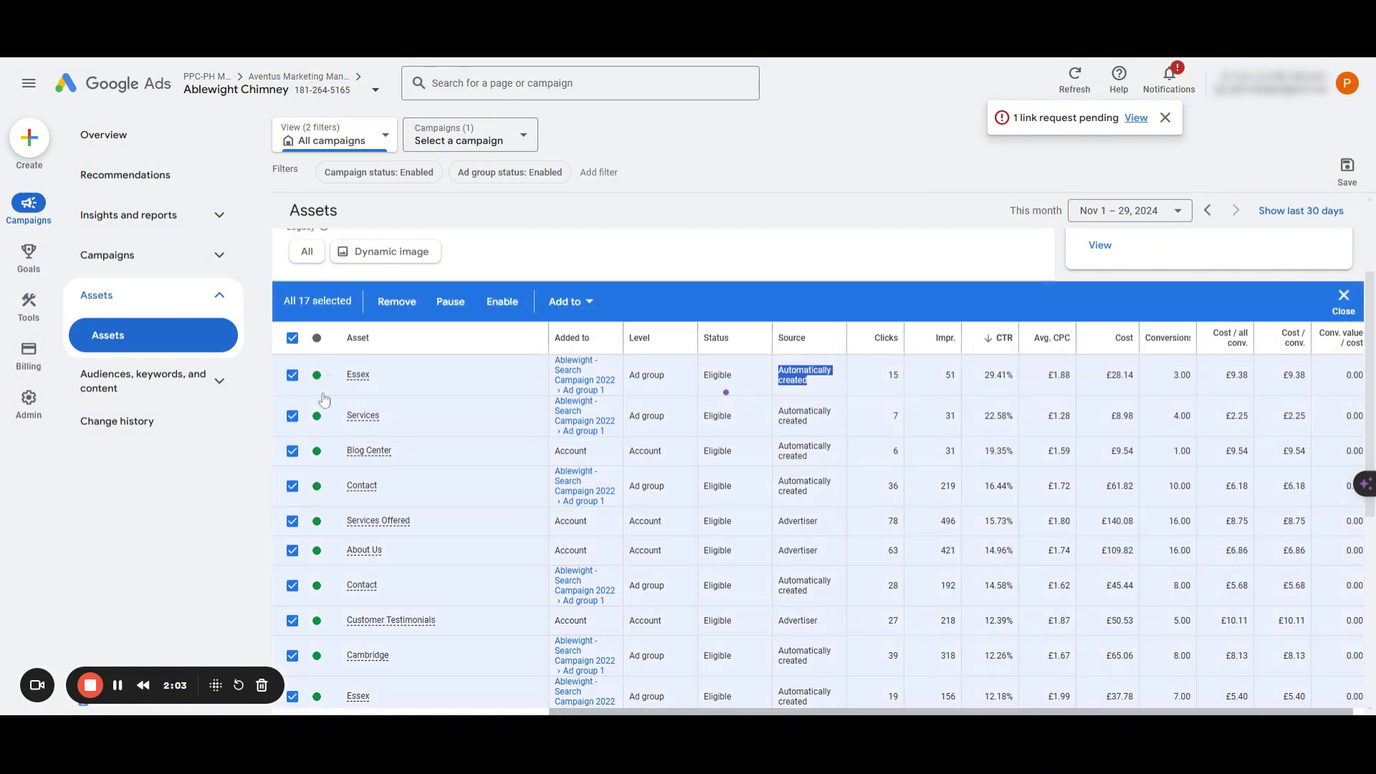
{"action": "left_click", "coordinate": [395, 302]}
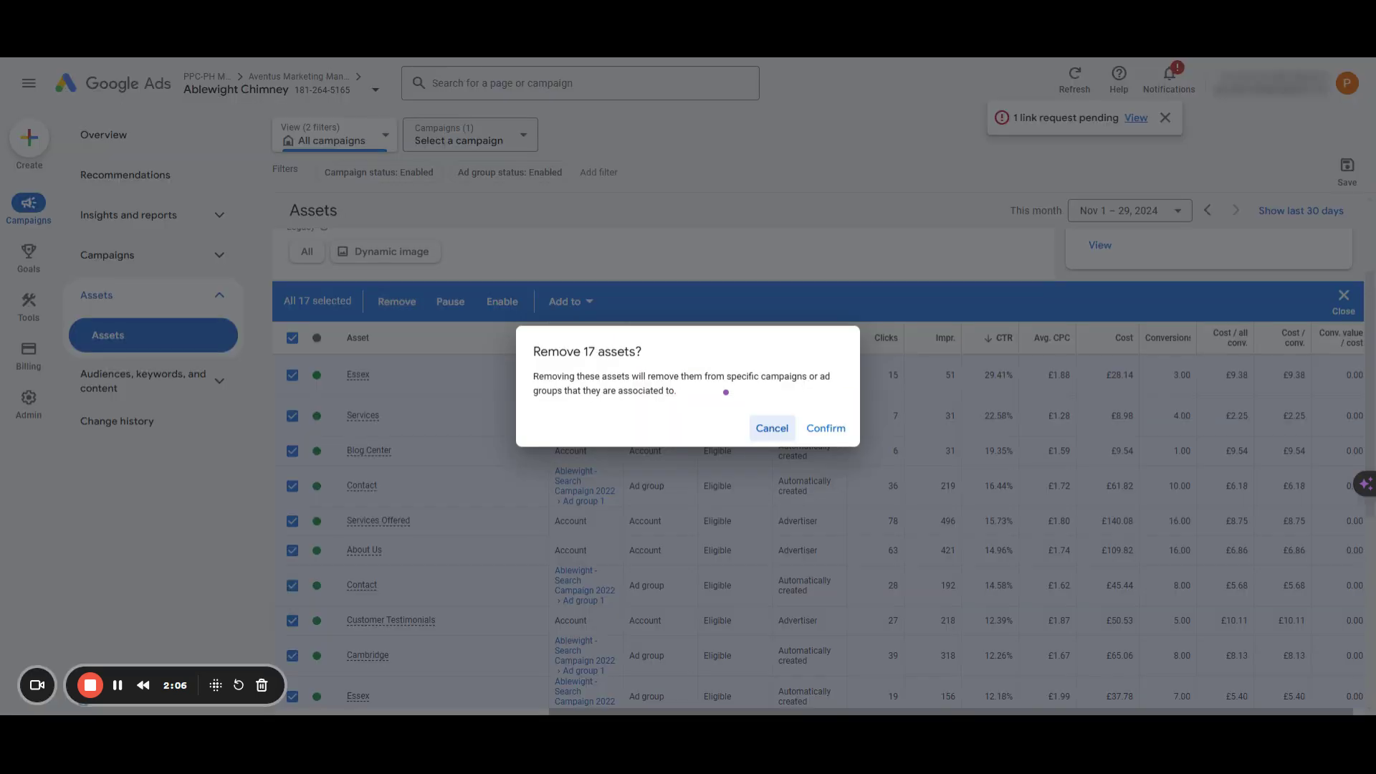
{"action": "left_click", "coordinate": [824, 428]}
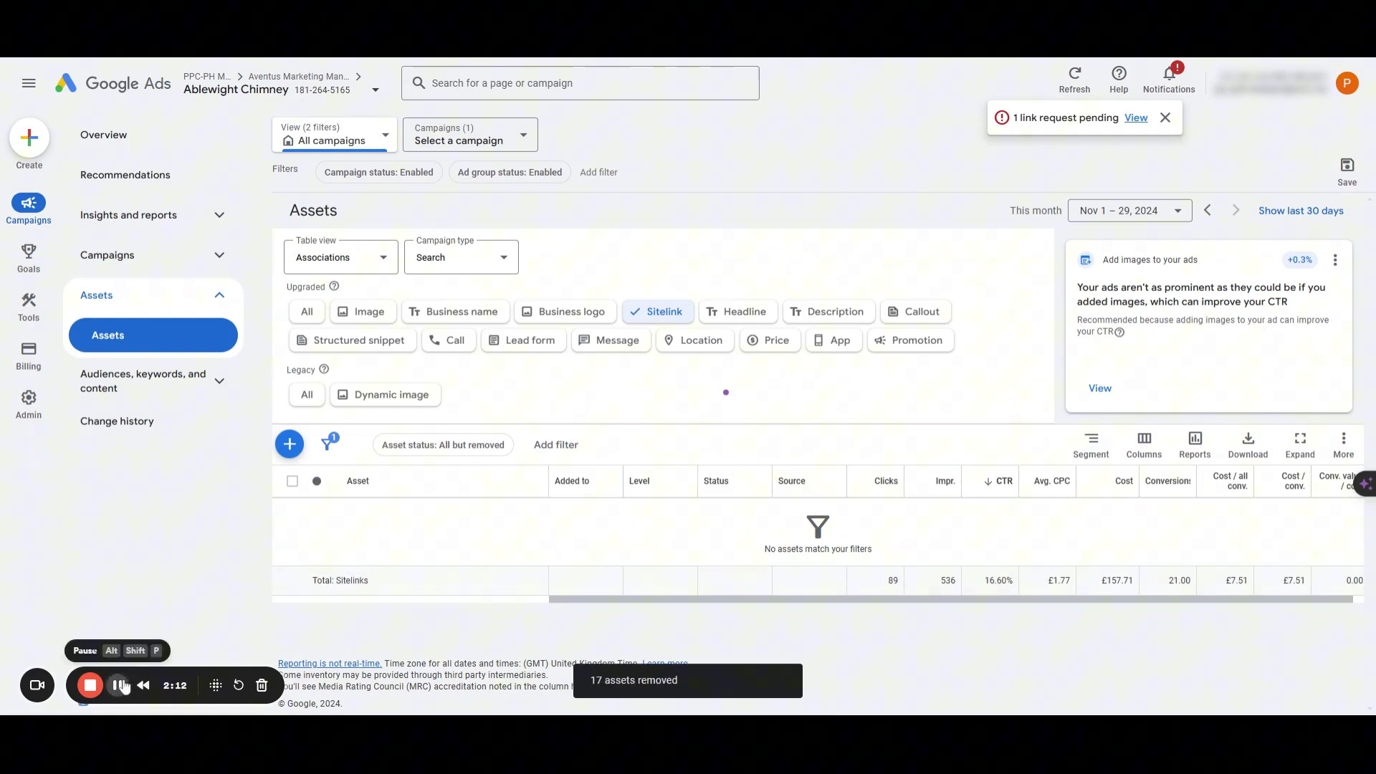
Step: Edit the call asset to use account settings (Extension Calls) as its conversion action, and save
{"action": "left_click", "coordinate": [921, 311]}
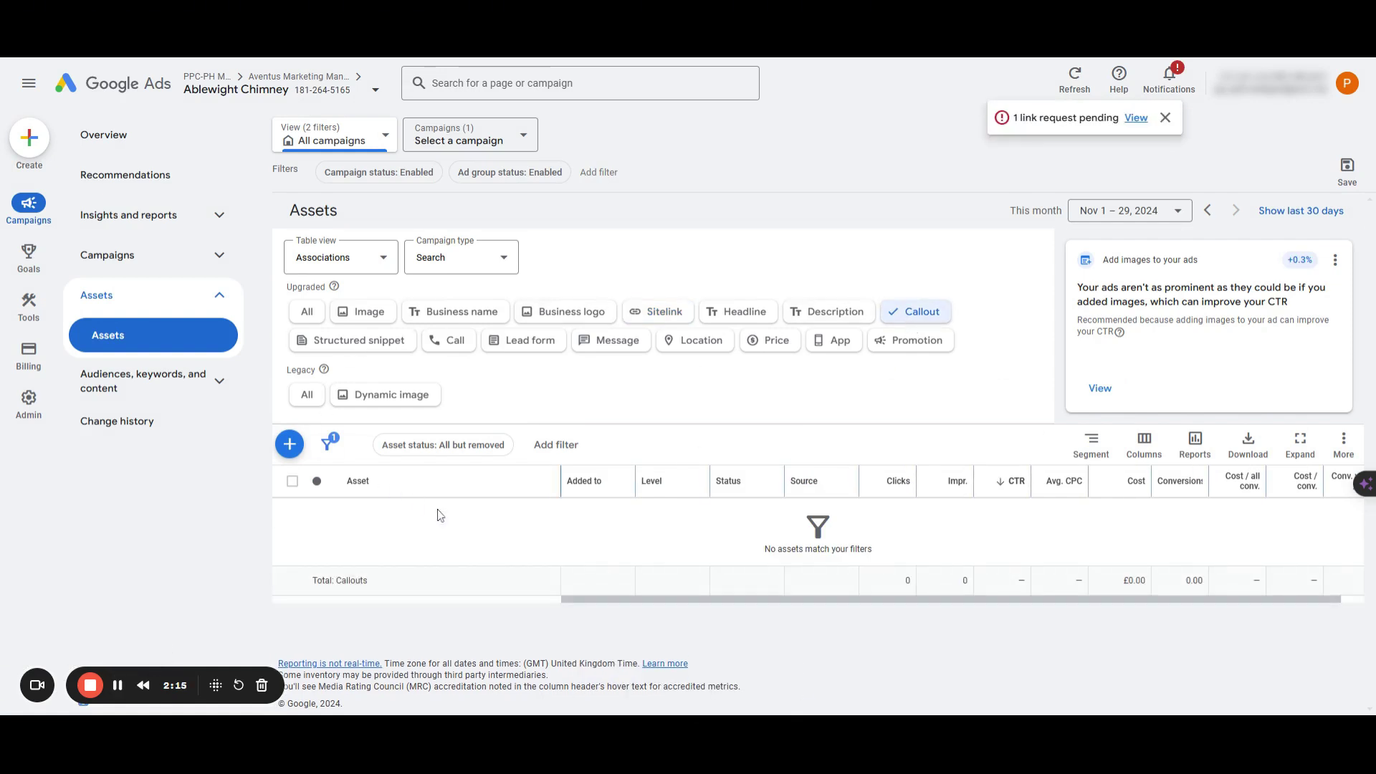
{"action": "left_click", "coordinate": [352, 344]}
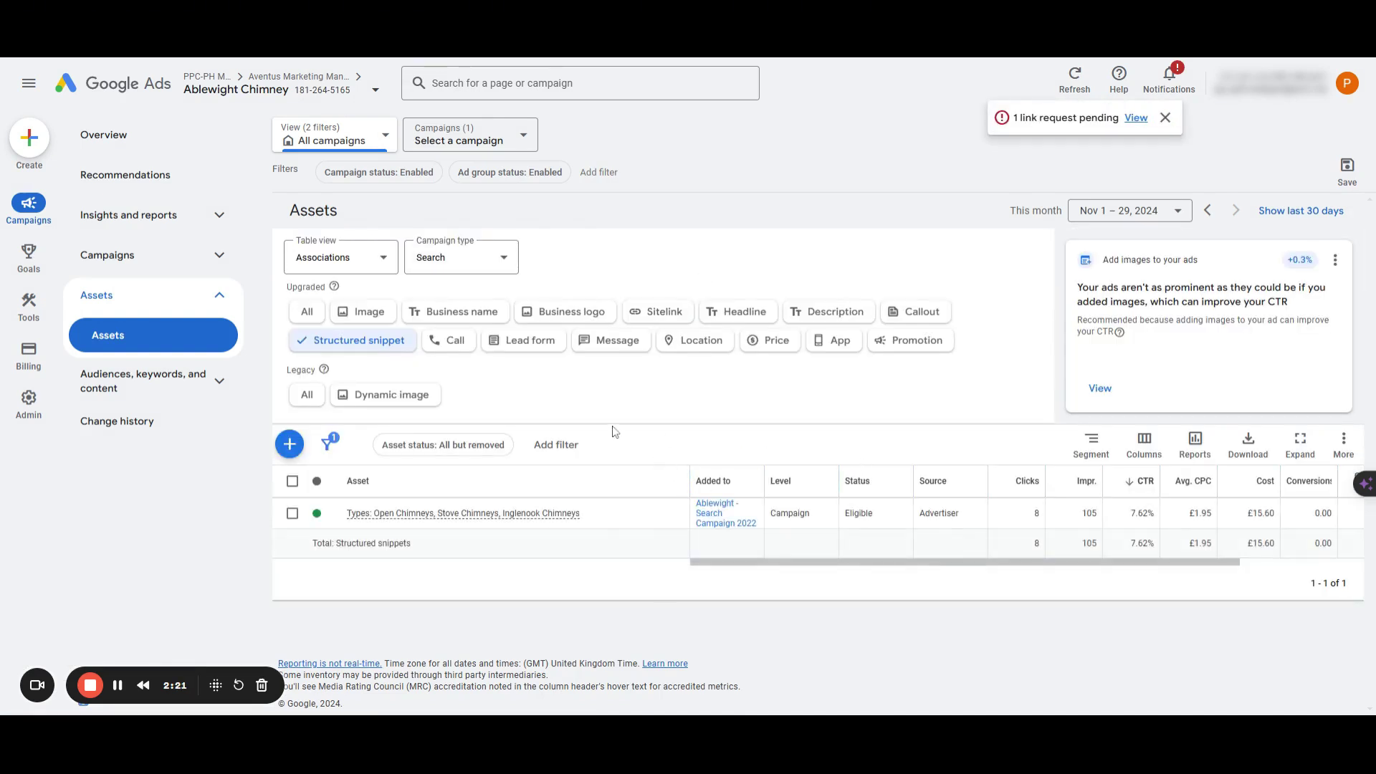
{"action": "left_click", "coordinate": [452, 341]}
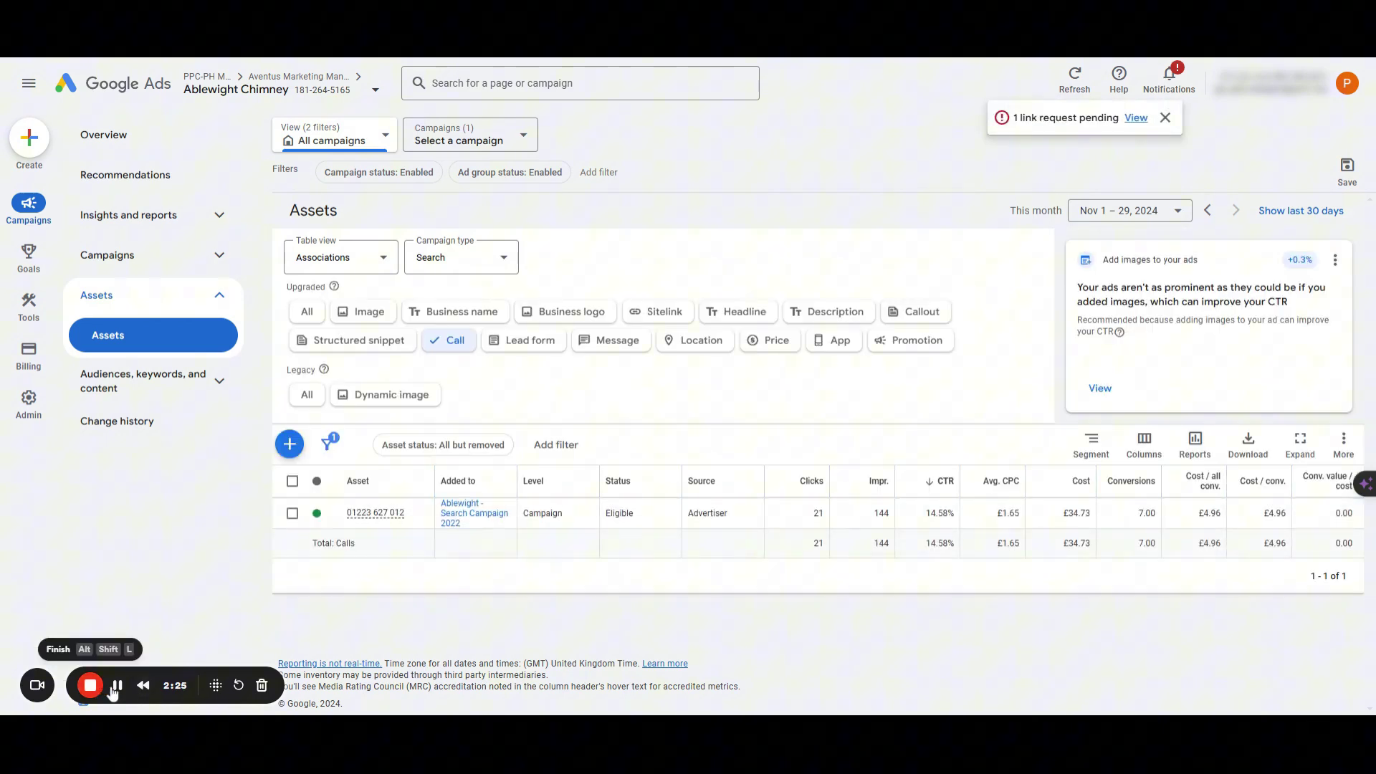
{"action": "left_click", "coordinate": [395, 514]}
{"action": "left_click", "coordinate": [396, 531]}
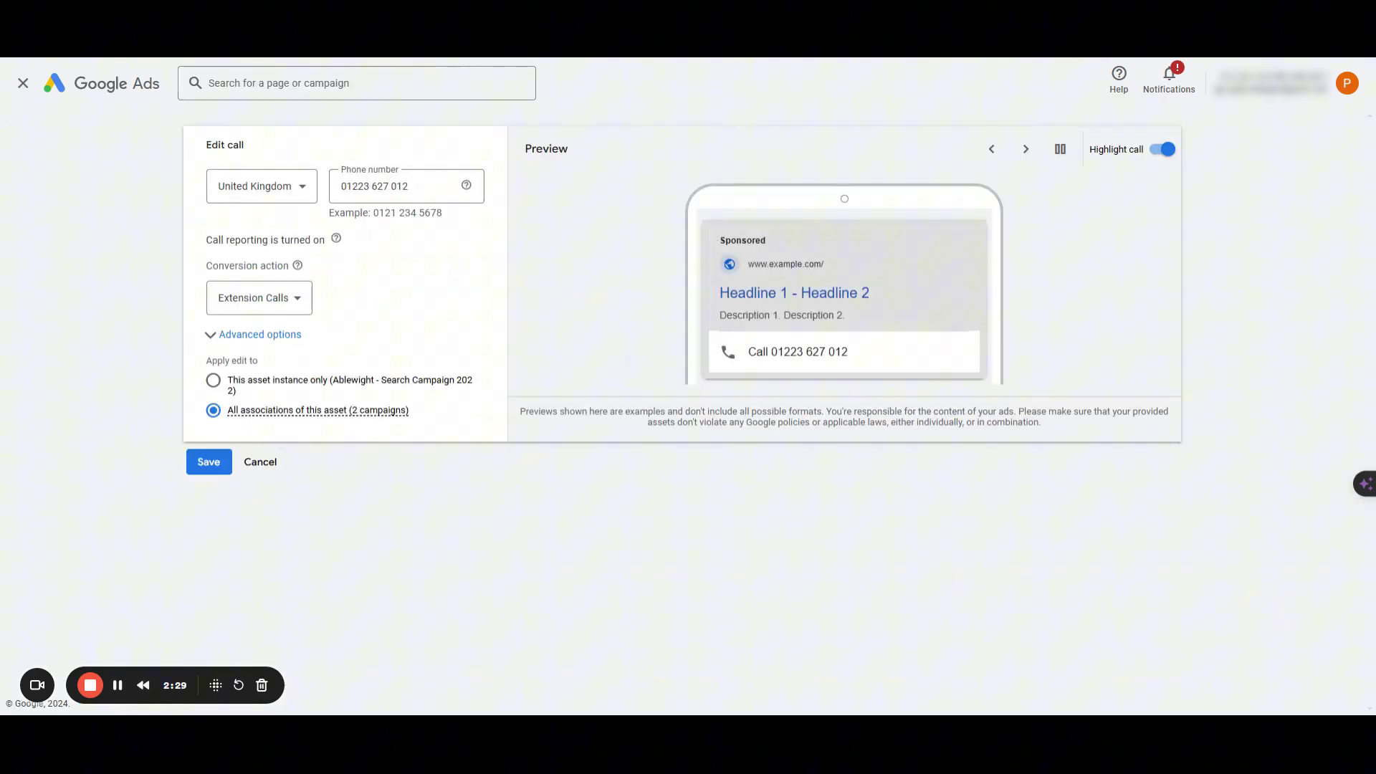
{"action": "left_click", "coordinate": [282, 296]}
{"action": "left_click", "coordinate": [307, 319]}
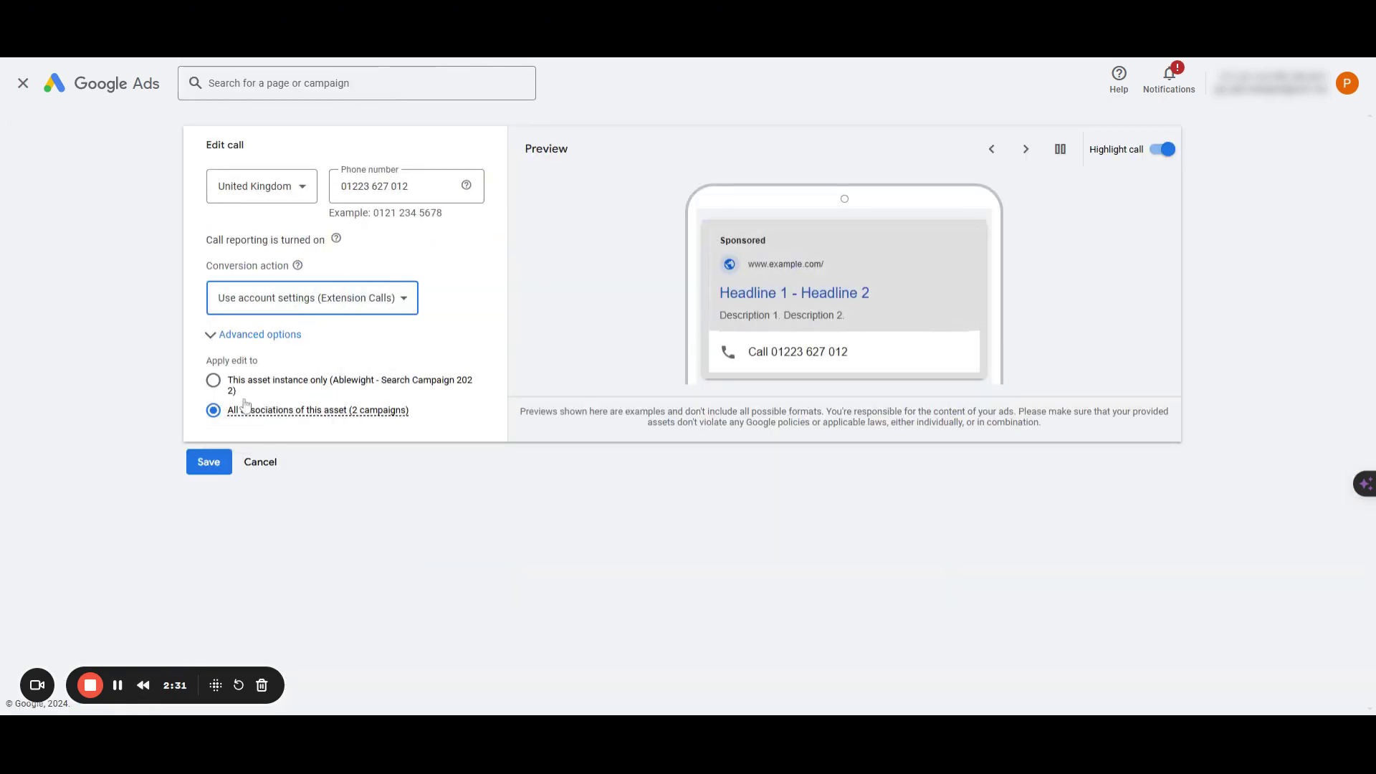
{"action": "left_click", "coordinate": [209, 463]}
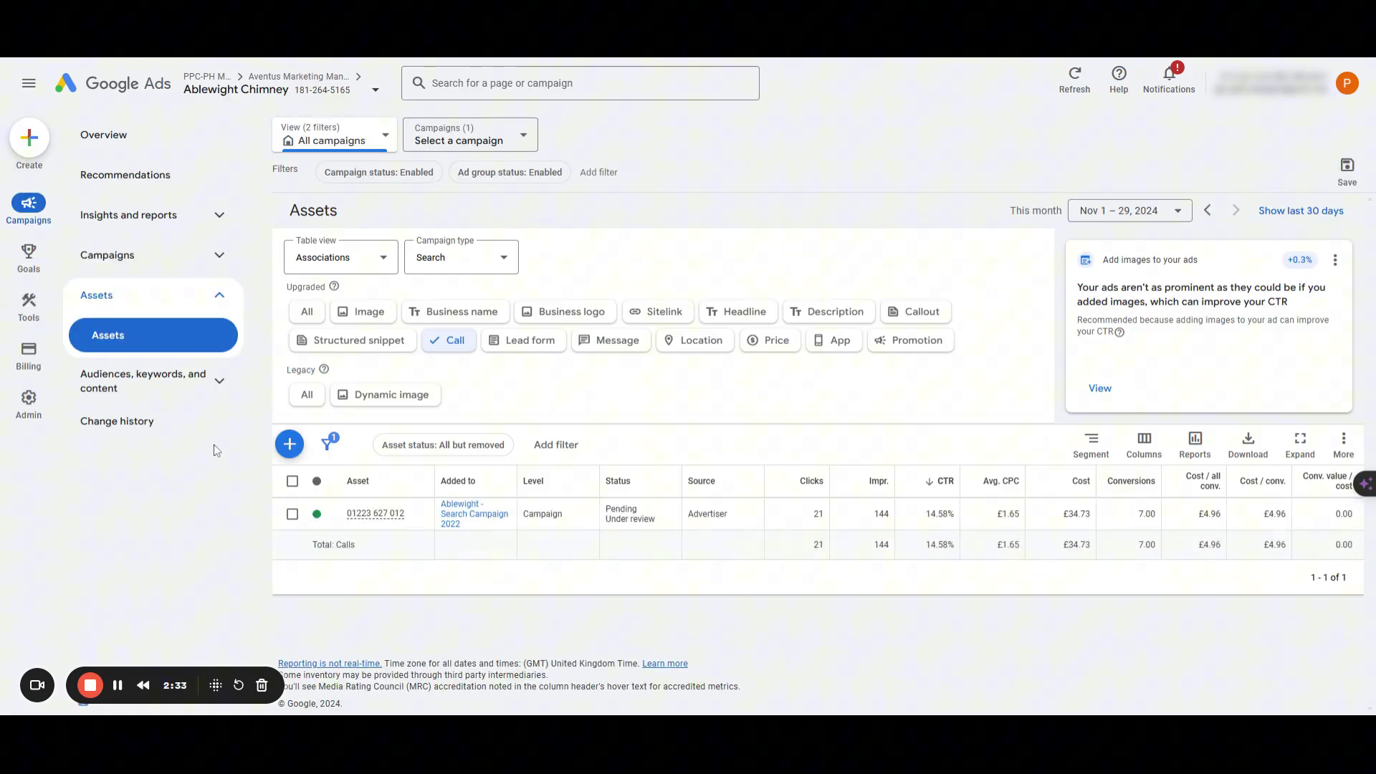
Step: Start an image asset for Ablewight - Search Campaign 2022, browse the asset library, then cancel
{"action": "left_click", "coordinate": [692, 340]}
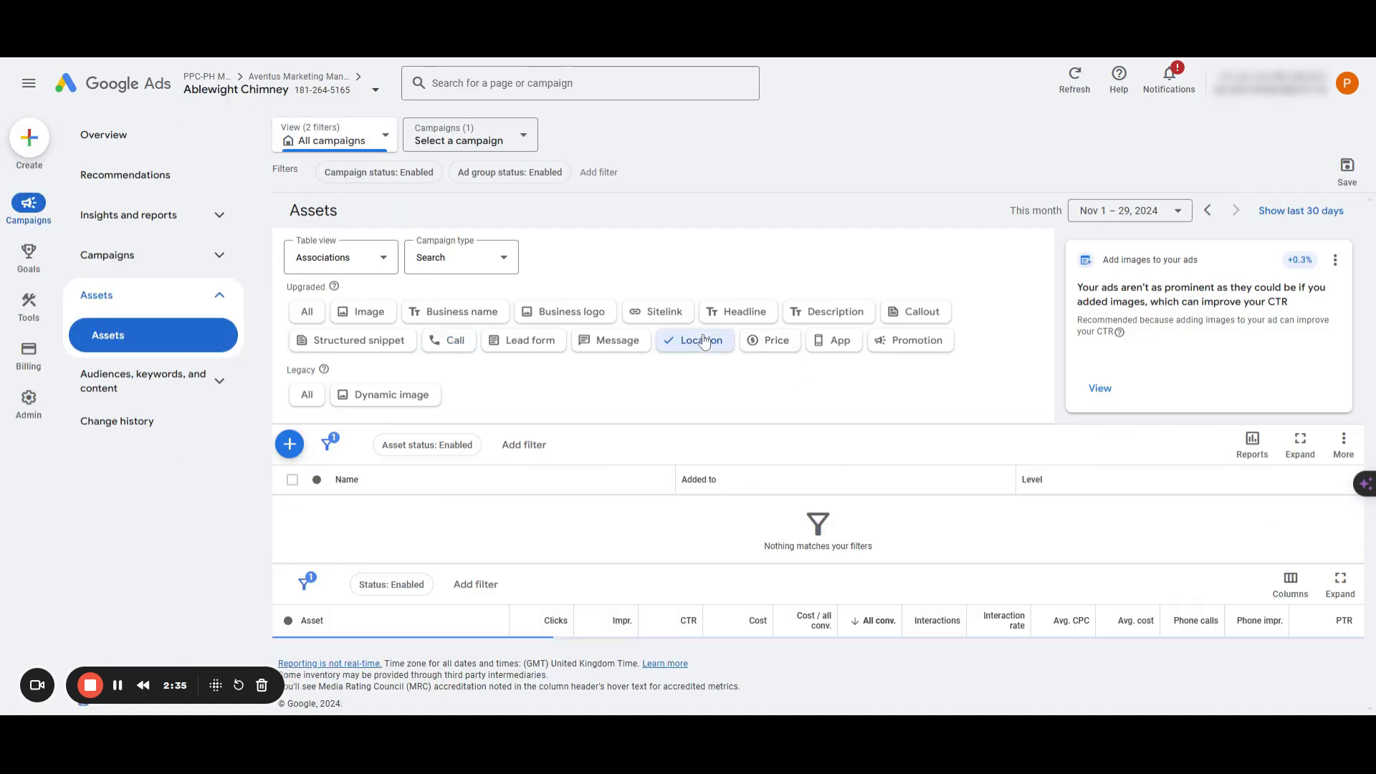
{"action": "left_click", "coordinate": [636, 309]}
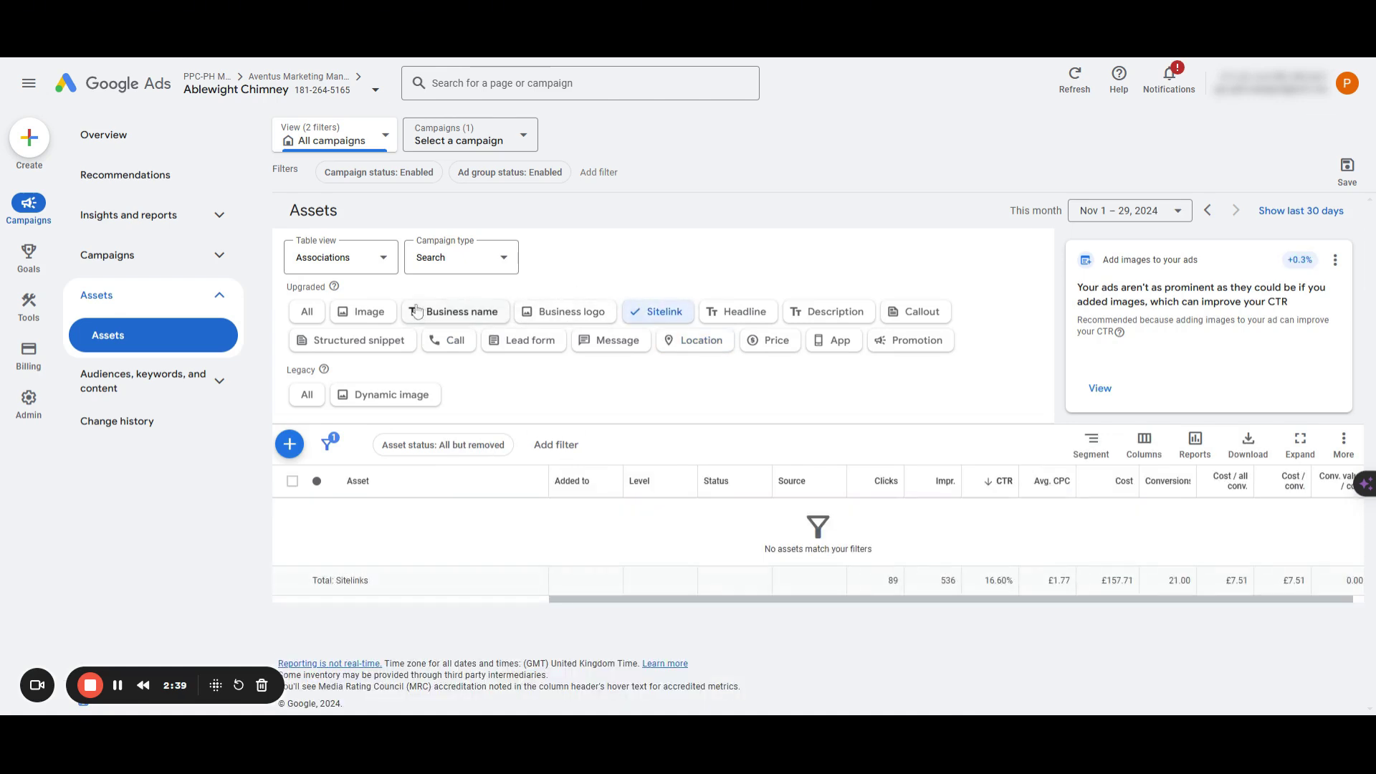
{"action": "left_click", "coordinate": [391, 310]}
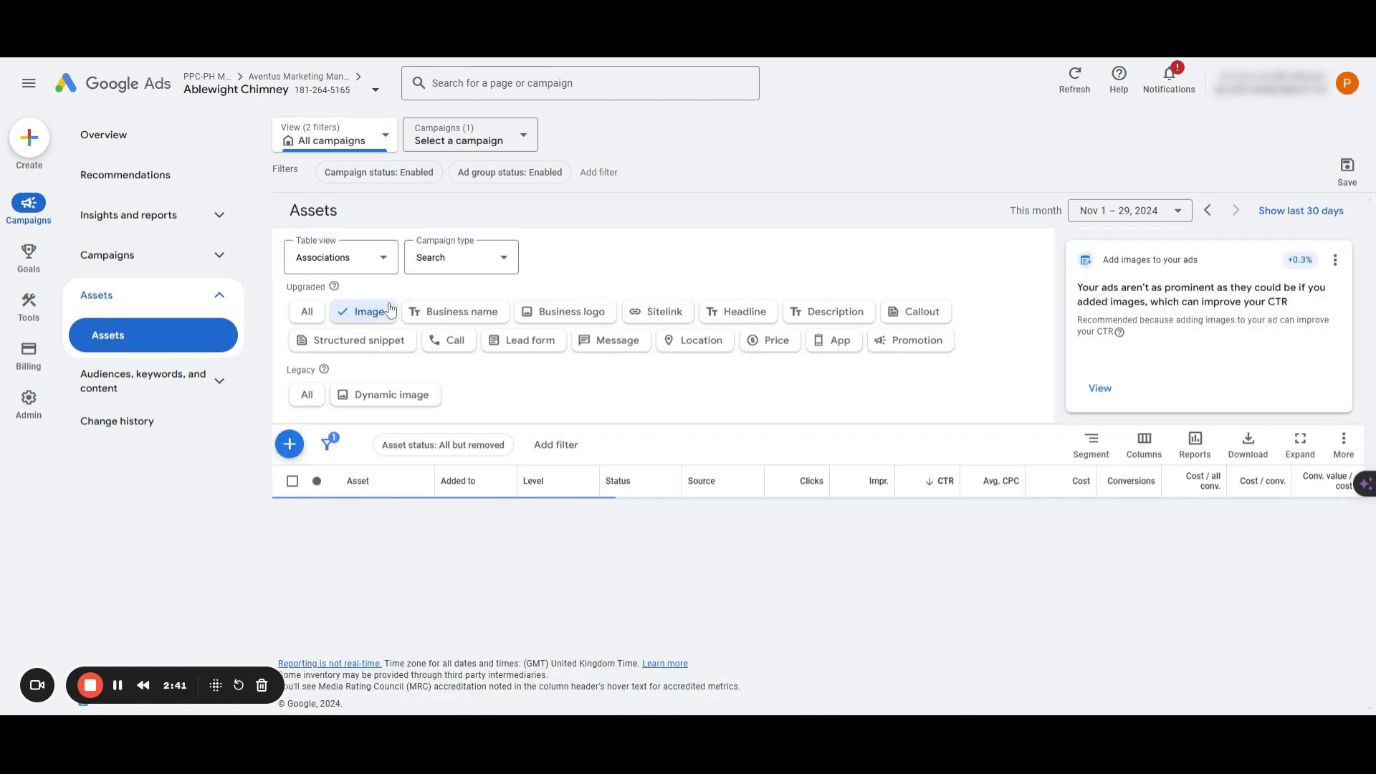
{"action": "left_click", "coordinate": [289, 444]}
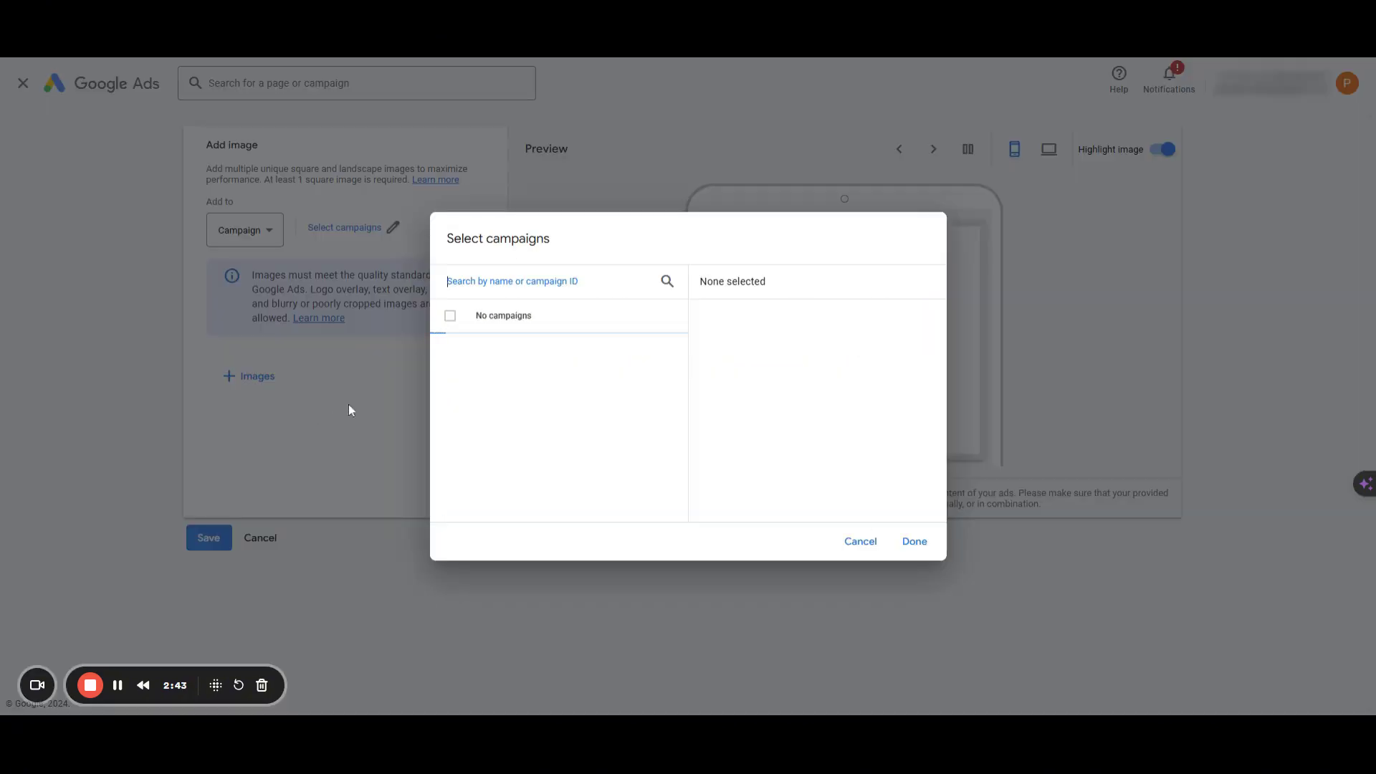
{"action": "left_click", "coordinate": [544, 350]}
{"action": "left_click", "coordinate": [909, 541]}
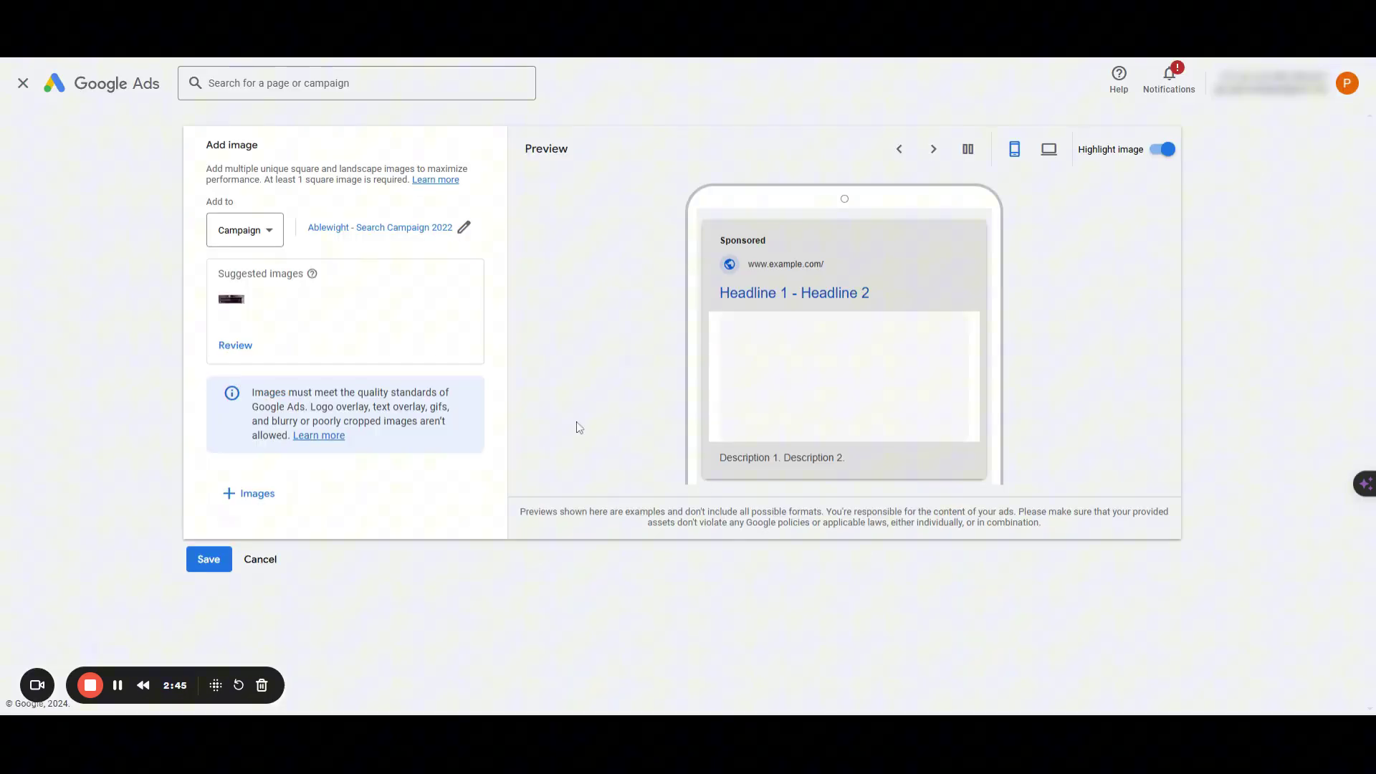
{"action": "left_click", "coordinate": [279, 493]}
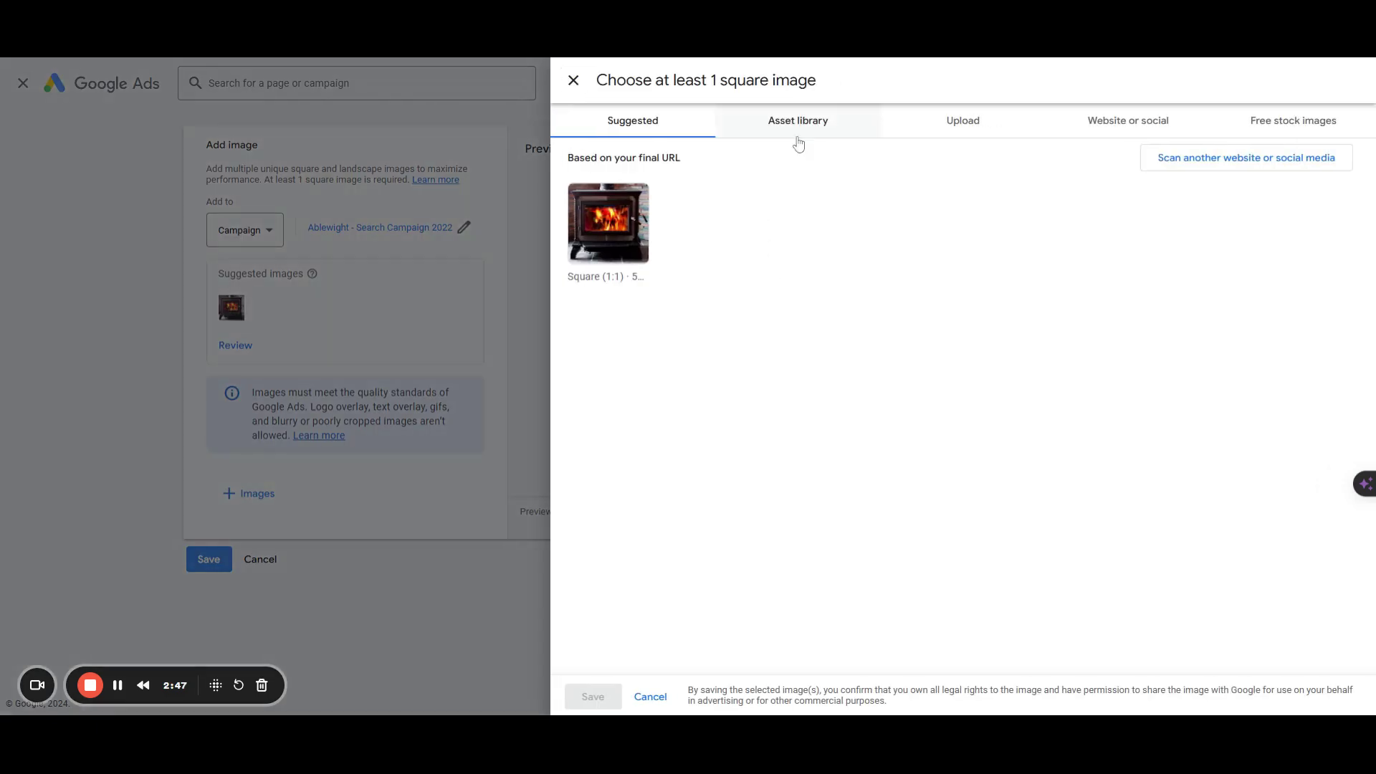
{"action": "left_click", "coordinate": [798, 122]}
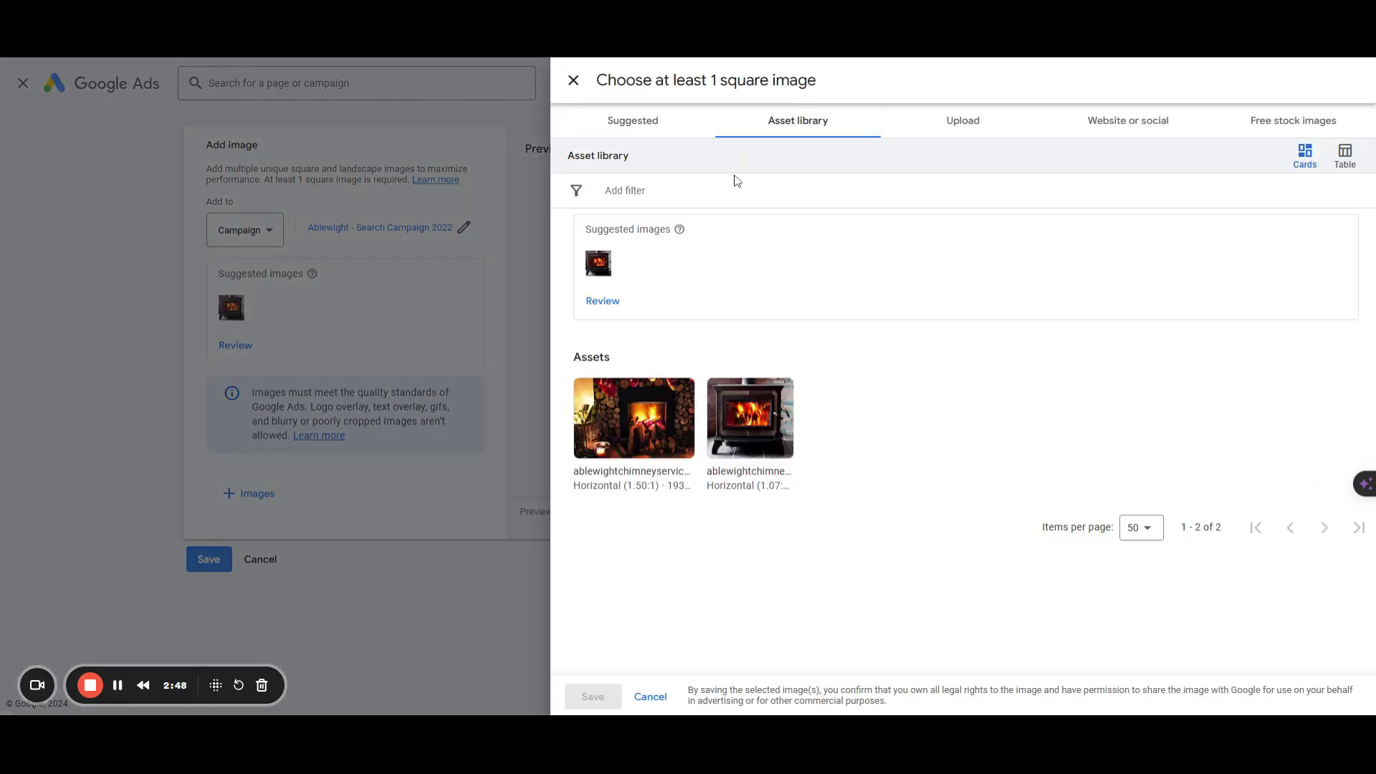
{"action": "left_click", "coordinate": [573, 80]}
{"action": "left_click", "coordinate": [261, 559]}
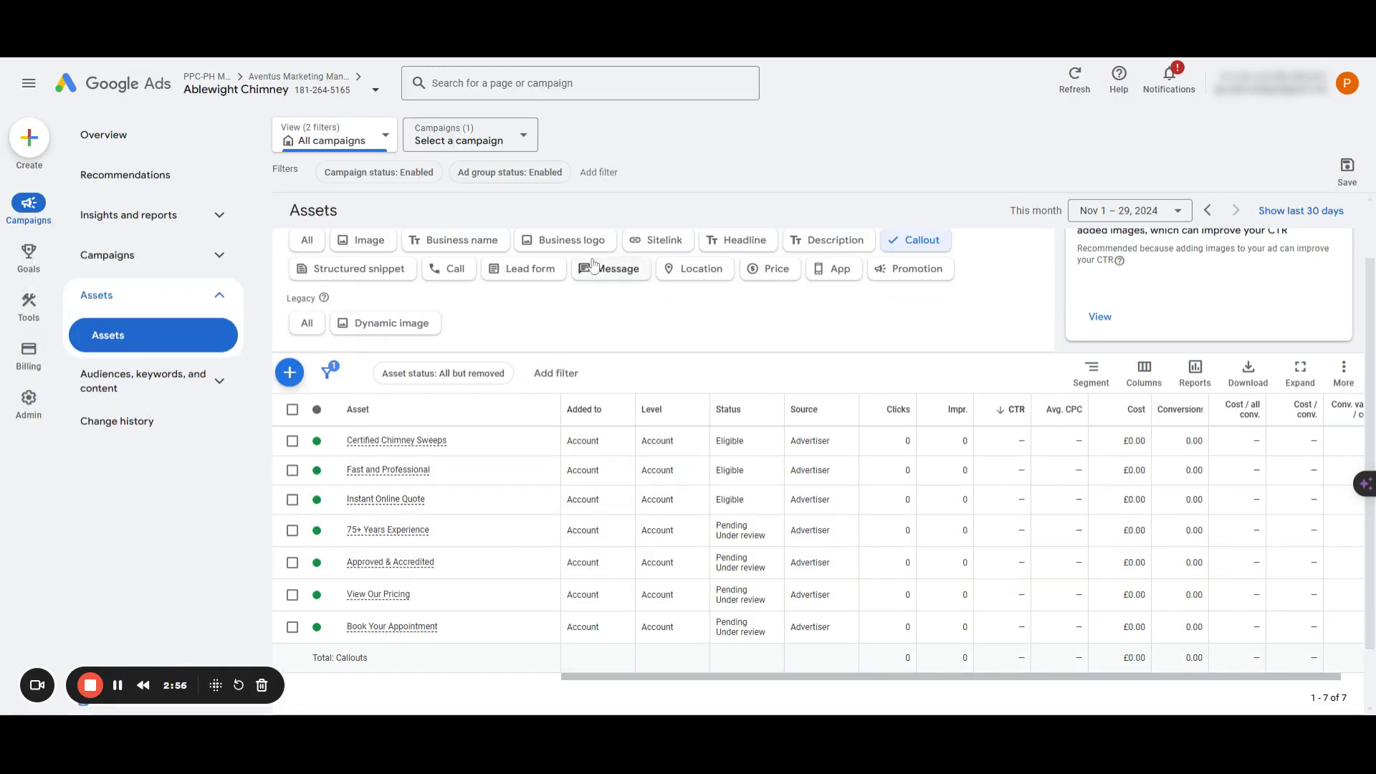
Step: Review sitelinks like Starting At Only £80 and 75+ Years Experience, then the callouts and locations
{"action": "left_click", "coordinate": [633, 244]}
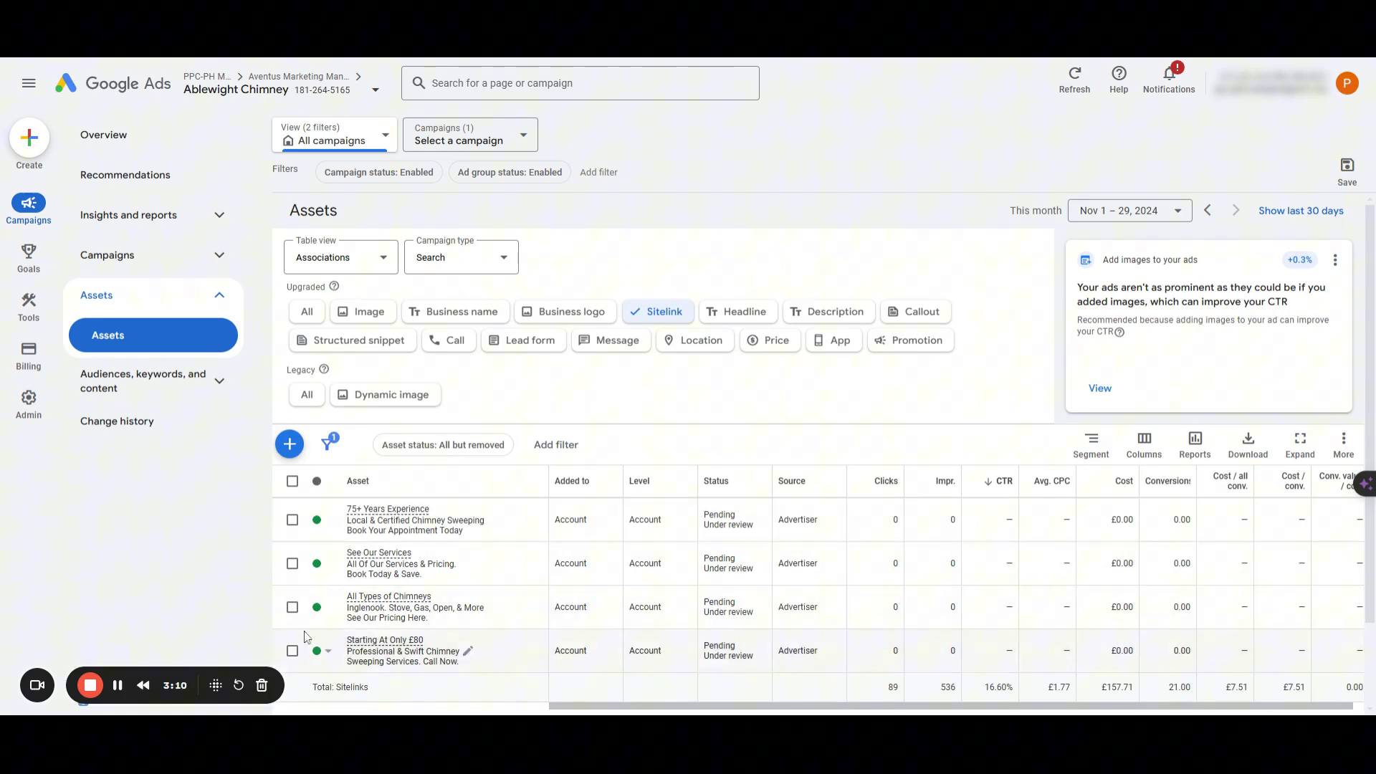
{"action": "left_click", "coordinate": [292, 651]}
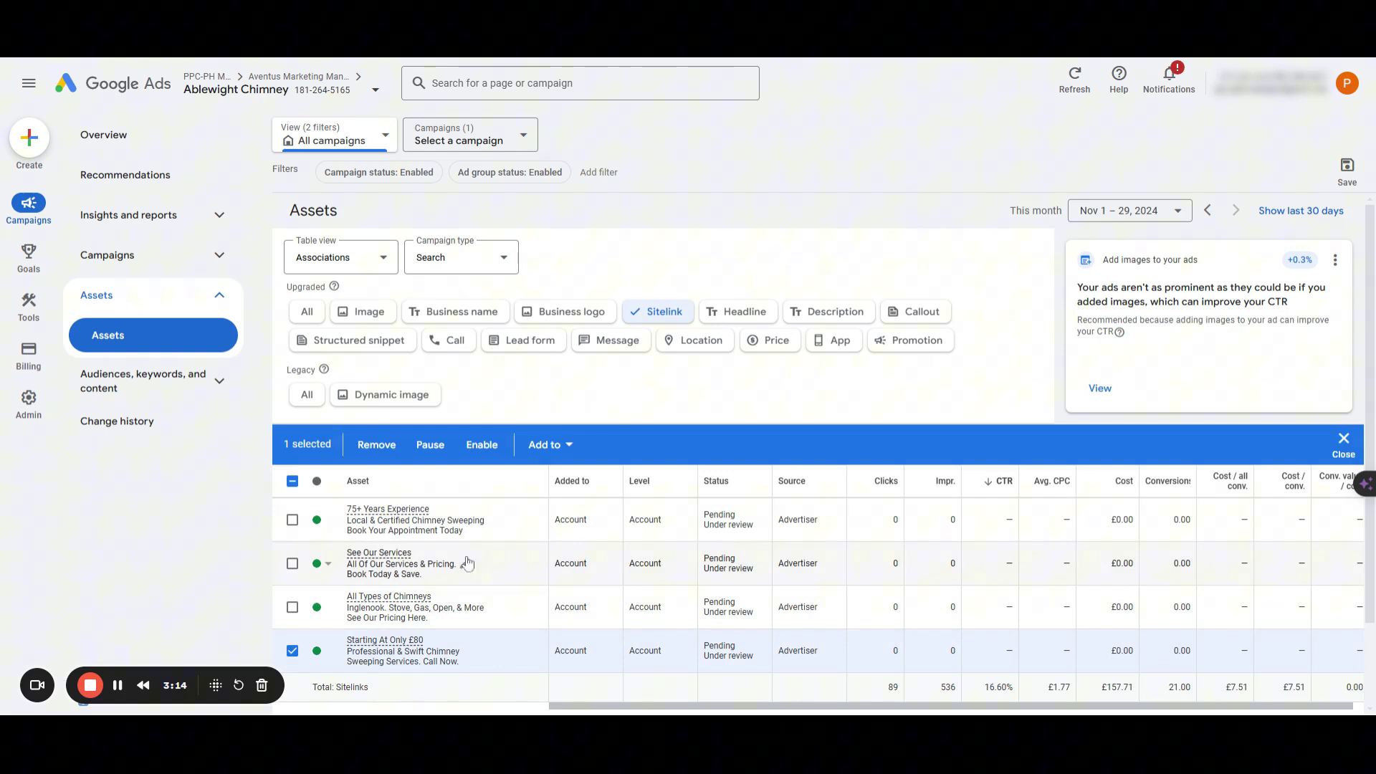
{"action": "left_click", "coordinate": [293, 519]}
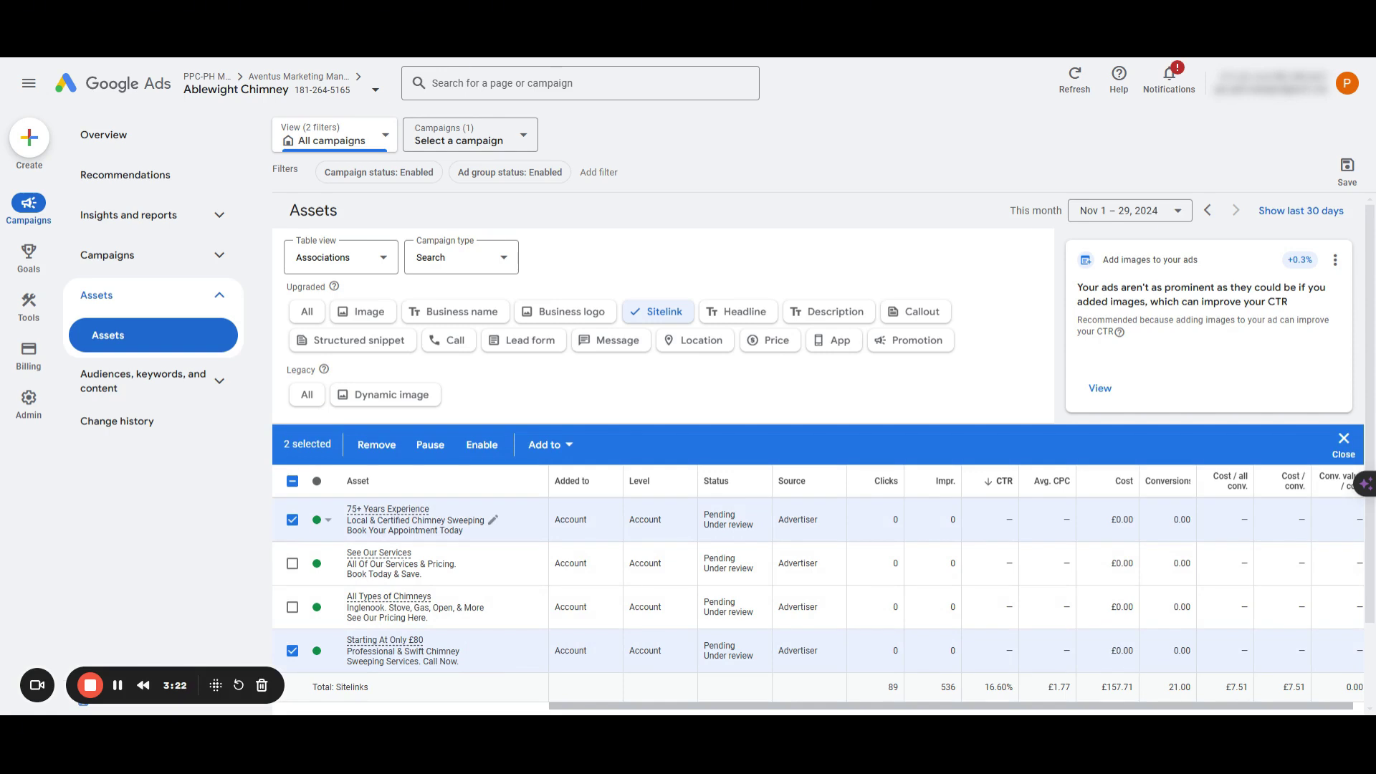
{"action": "left_click_drag", "start_coordinate": [935, 308], "coordinate": [879, 326]}
{"action": "left_click", "coordinate": [884, 320]}
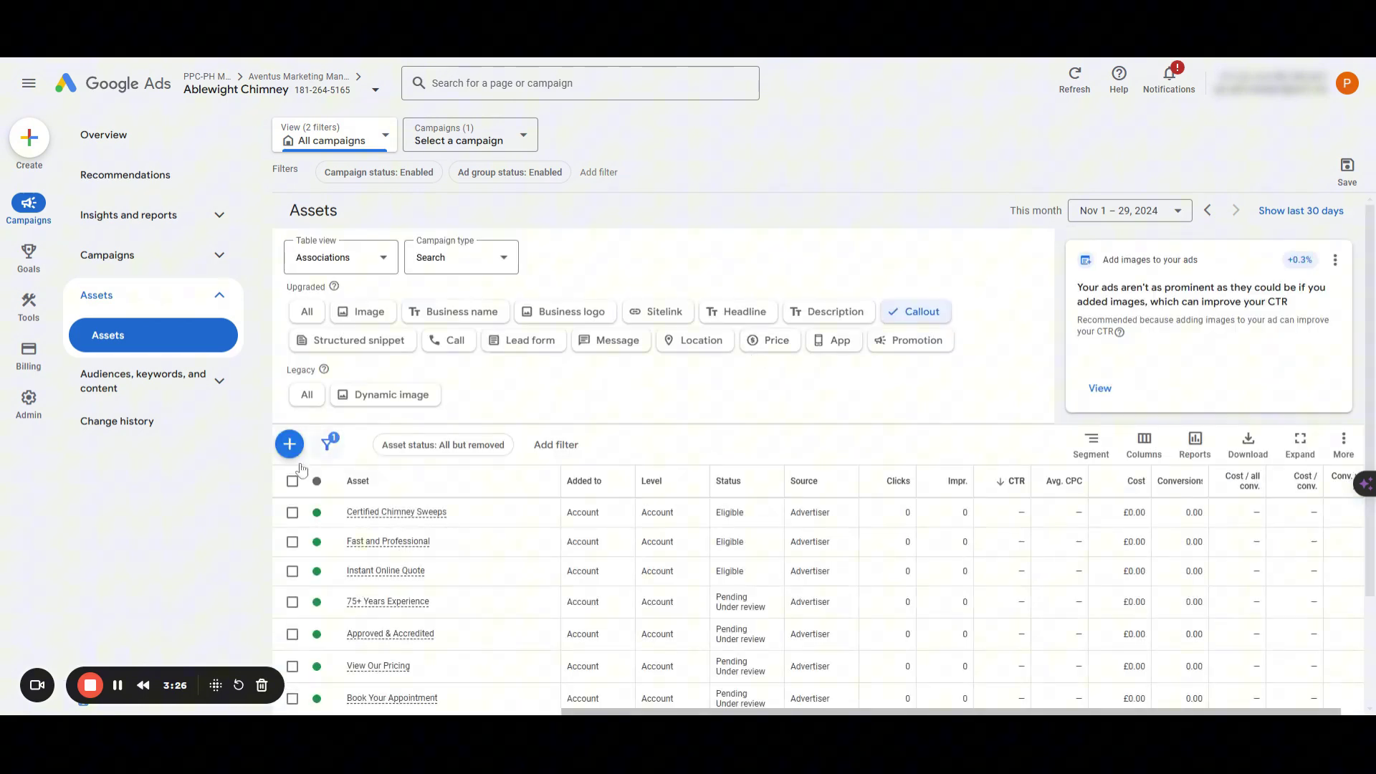
{"action": "left_click", "coordinate": [694, 339]}
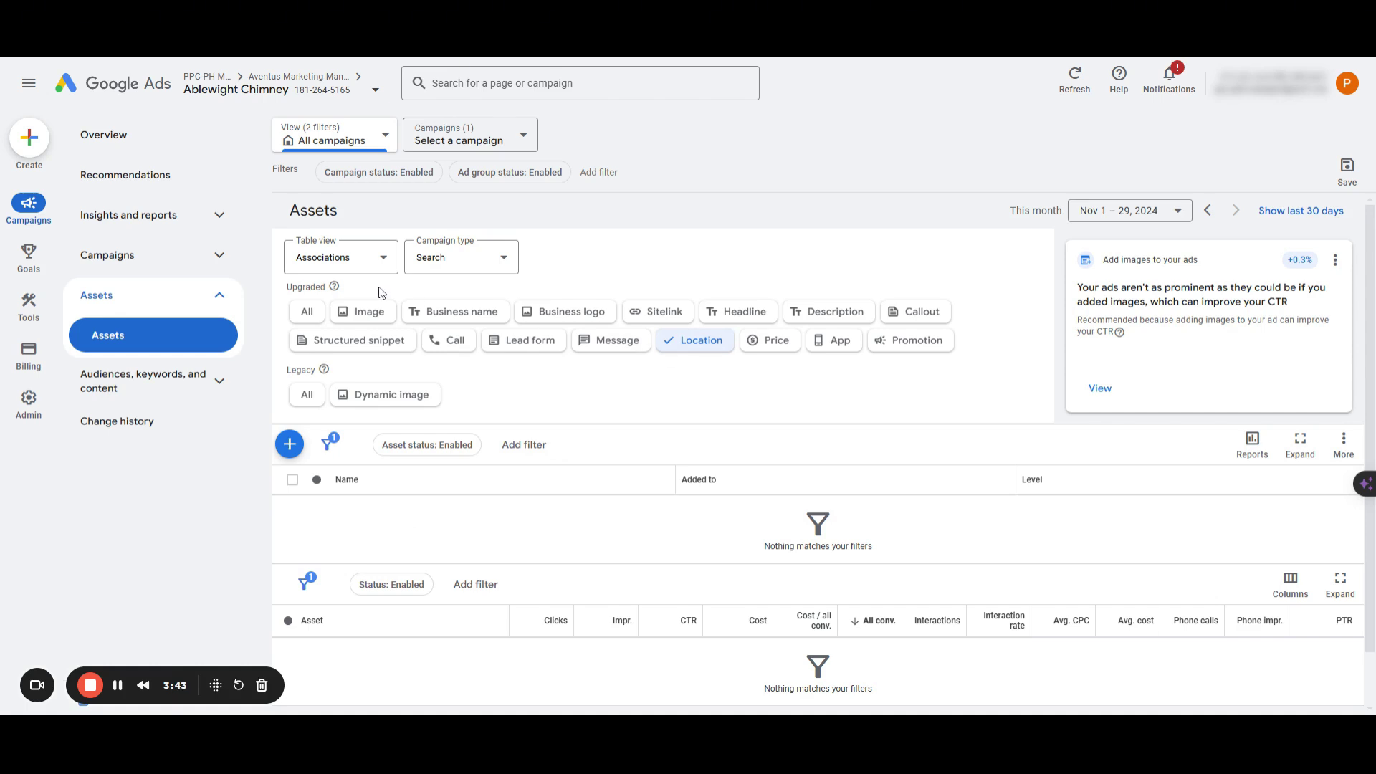
Step: Go back to the ad groups list and open Ad group 1's search keywords
{"action": "key", "text": "alt+Left"}
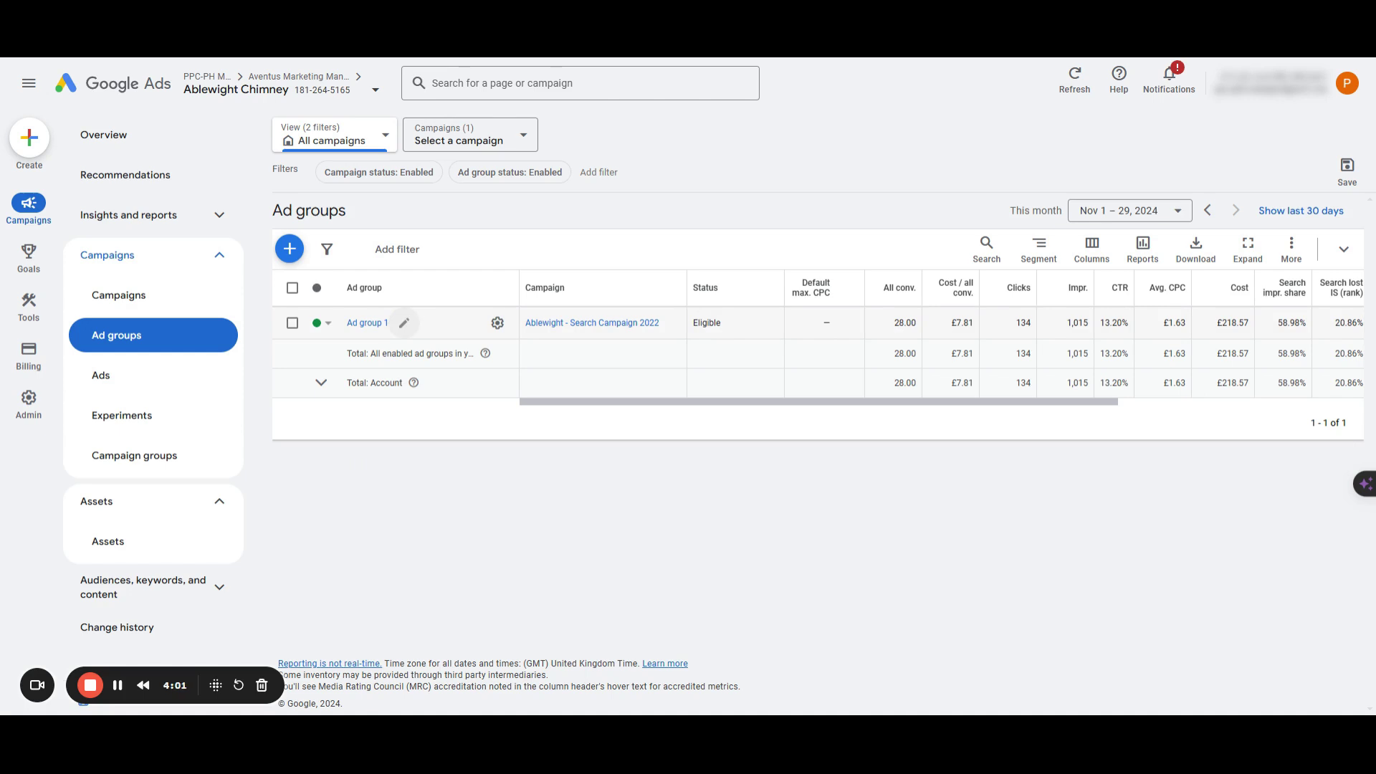
{"action": "left_click", "coordinate": [374, 323]}
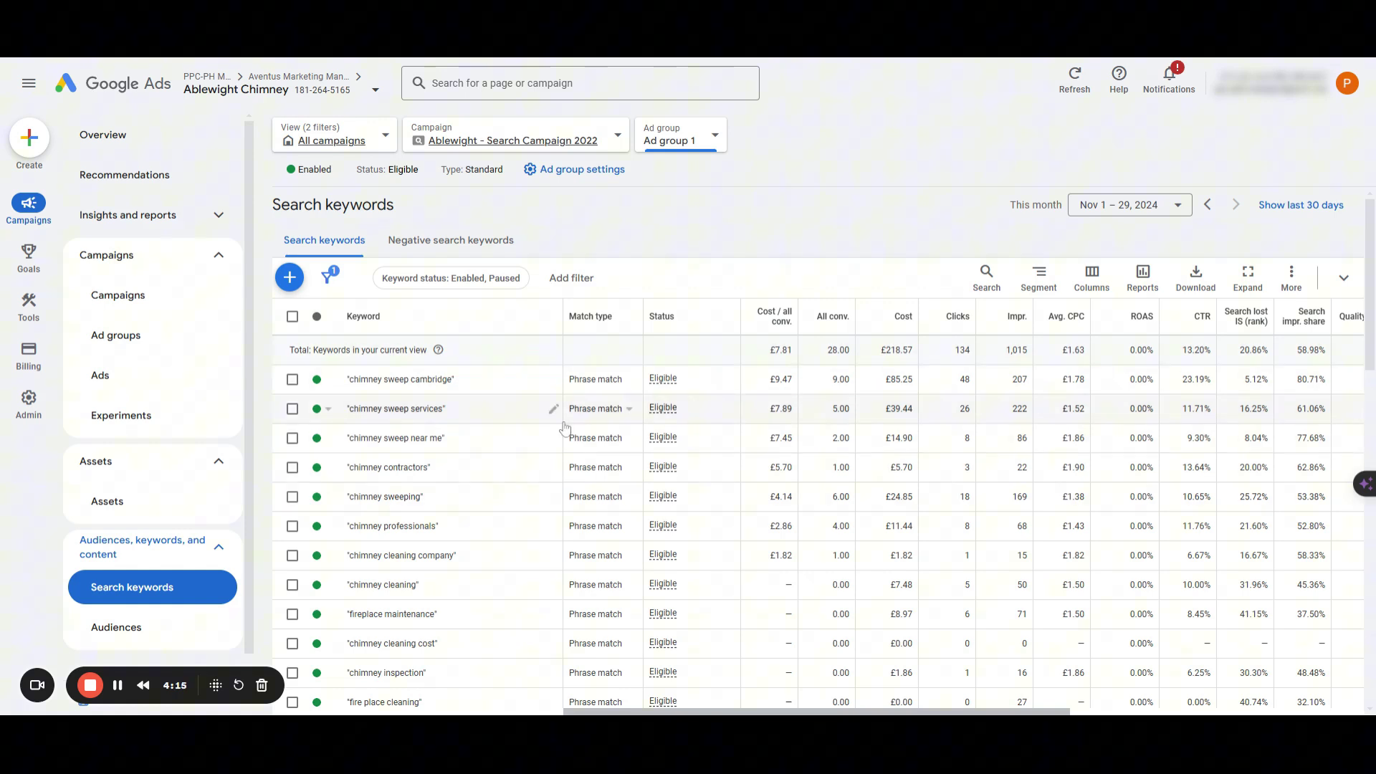
Step: Select the fireplace maintenance keyword in Ad group 1
{"action": "left_click", "coordinate": [292, 379]}
{"action": "left_click_drag", "start_coordinate": [410, 381], "coordinate": [450, 388]}
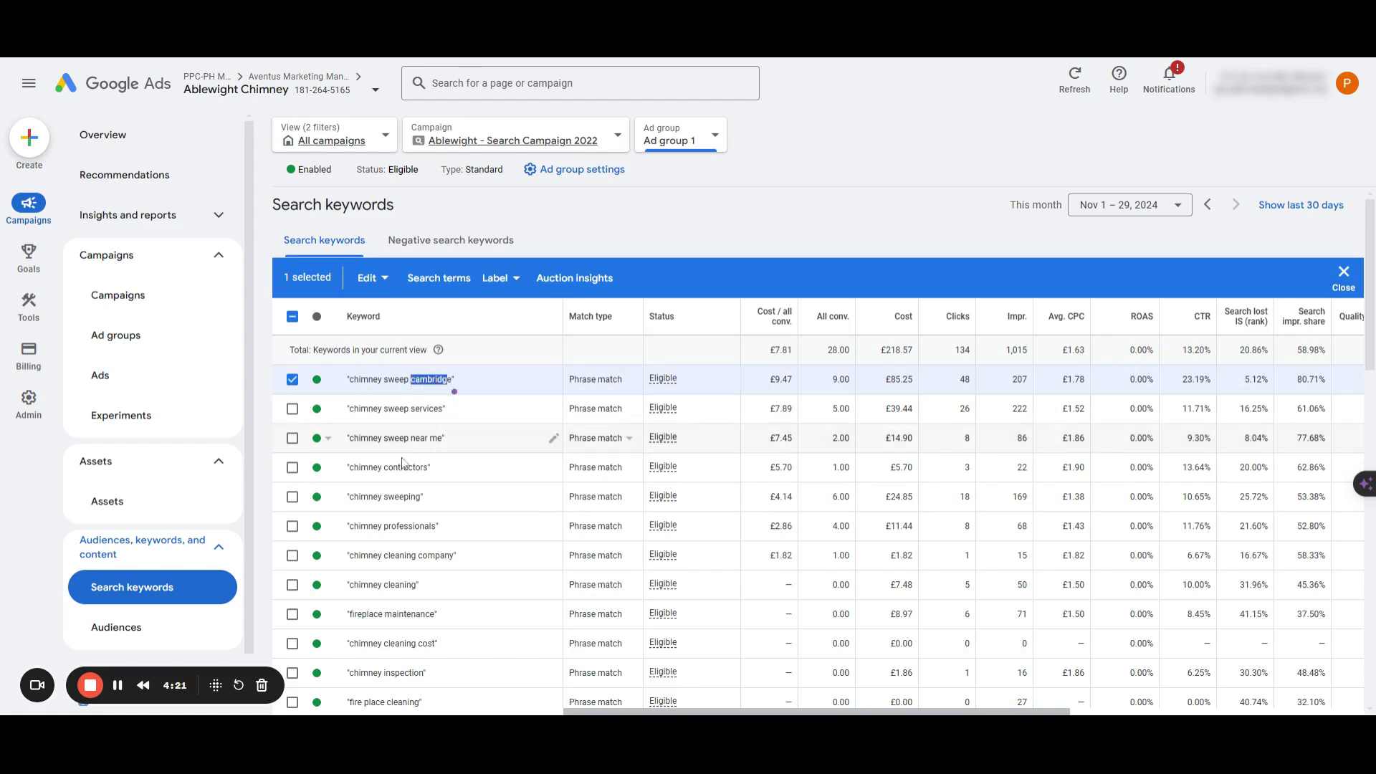
{"action": "left_click", "coordinate": [292, 379]}
{"action": "left_click", "coordinate": [292, 614]}
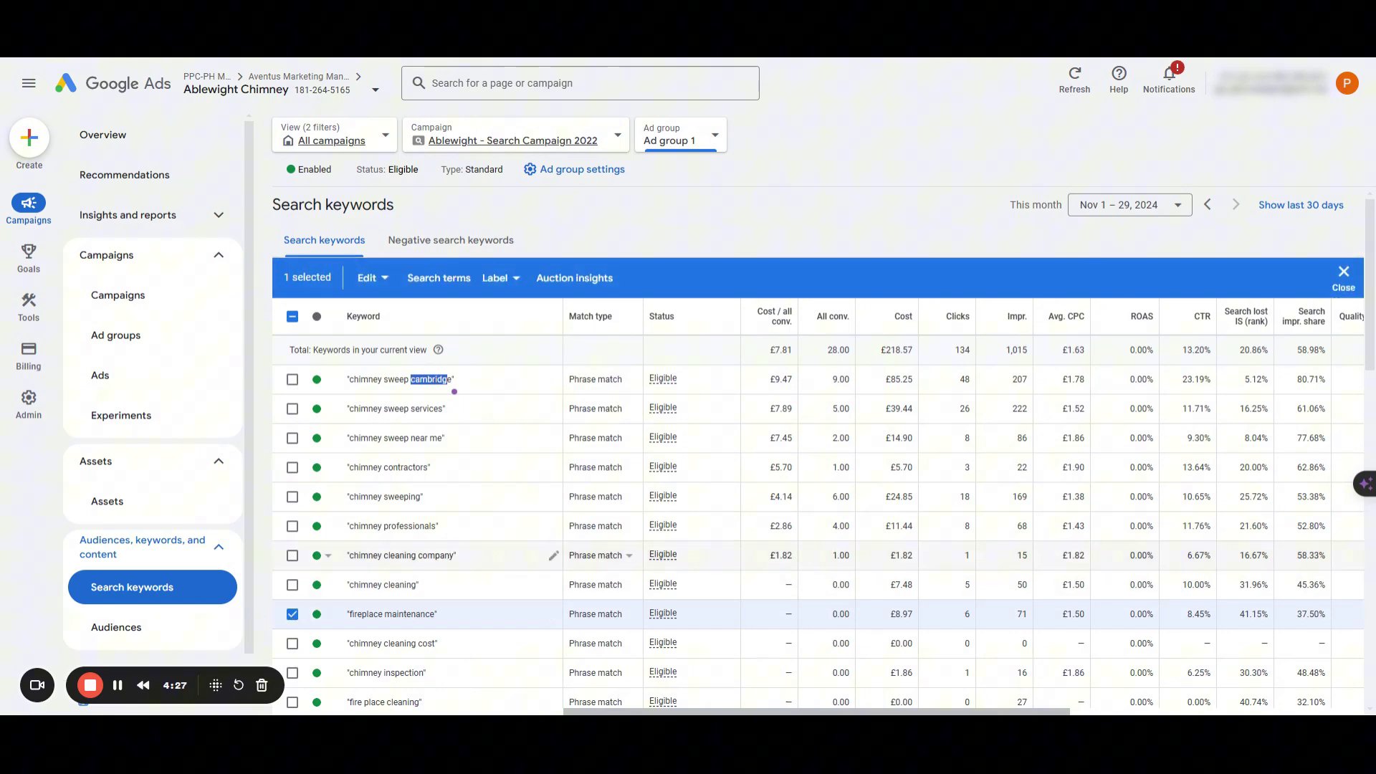
Step: Also select gas fireplace cleaning, gas fireplace cleaning near me and fireplace inspection near me, then show the ads
{"action": "scroll", "coordinate": [458, 544], "scroll_direction": "down", "scroll_amount": 2}
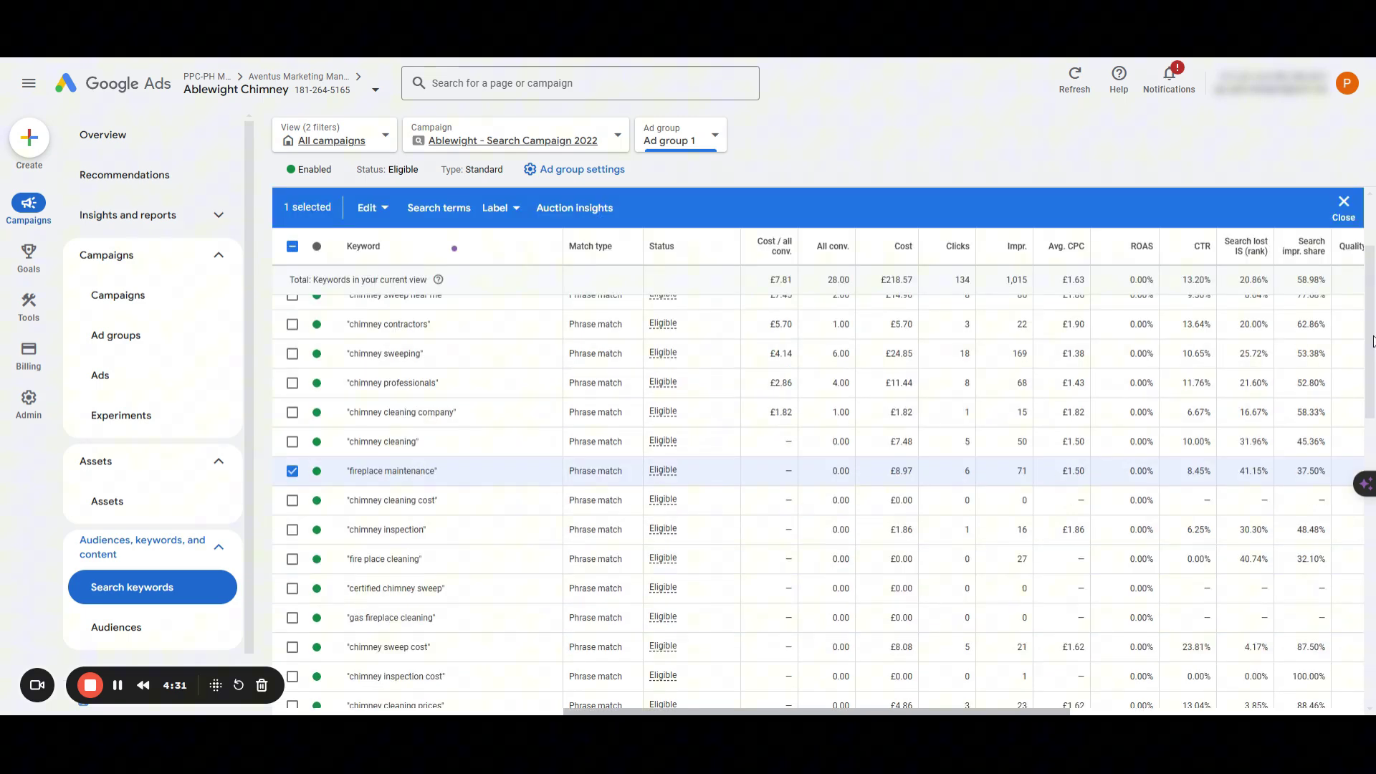
{"action": "scroll", "coordinate": [484, 512], "scroll_direction": "down", "scroll_amount": 2}
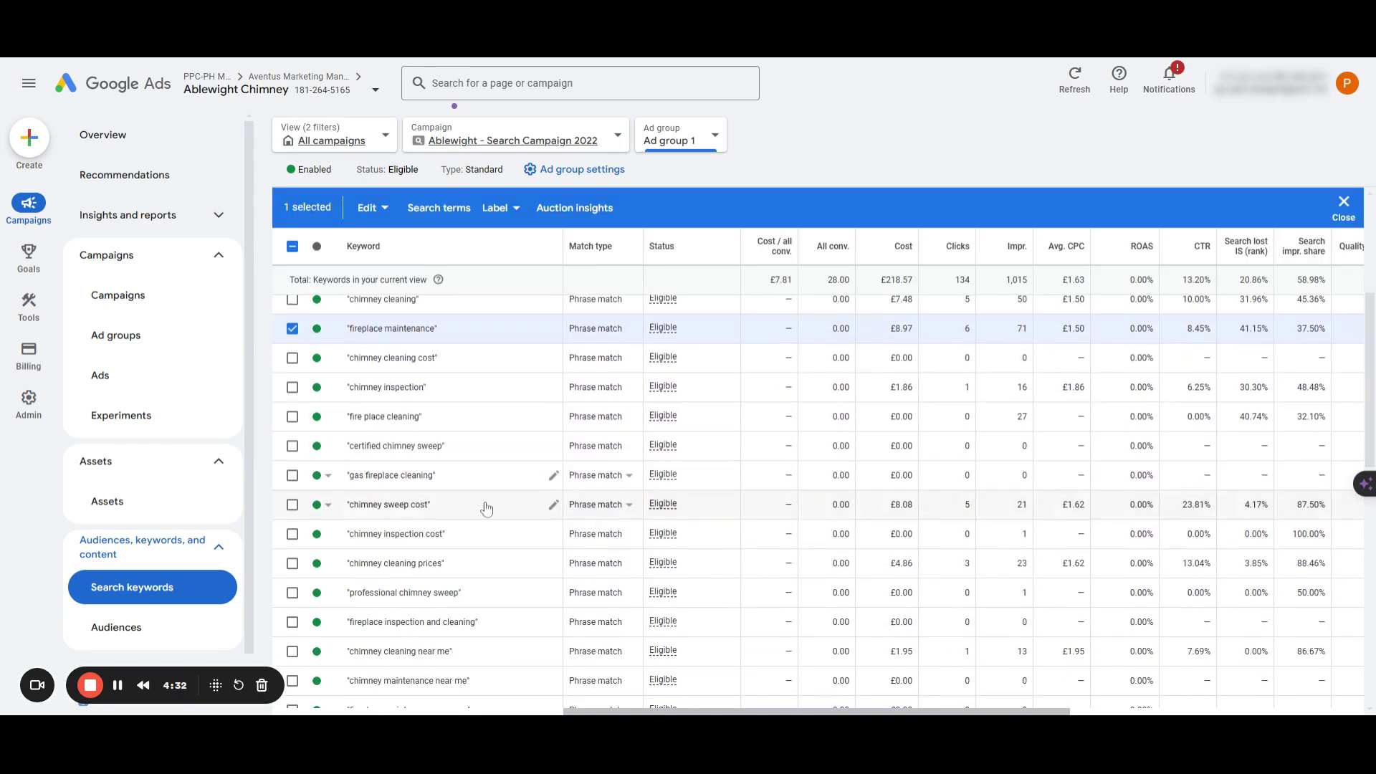
{"action": "left_click", "coordinate": [292, 476]}
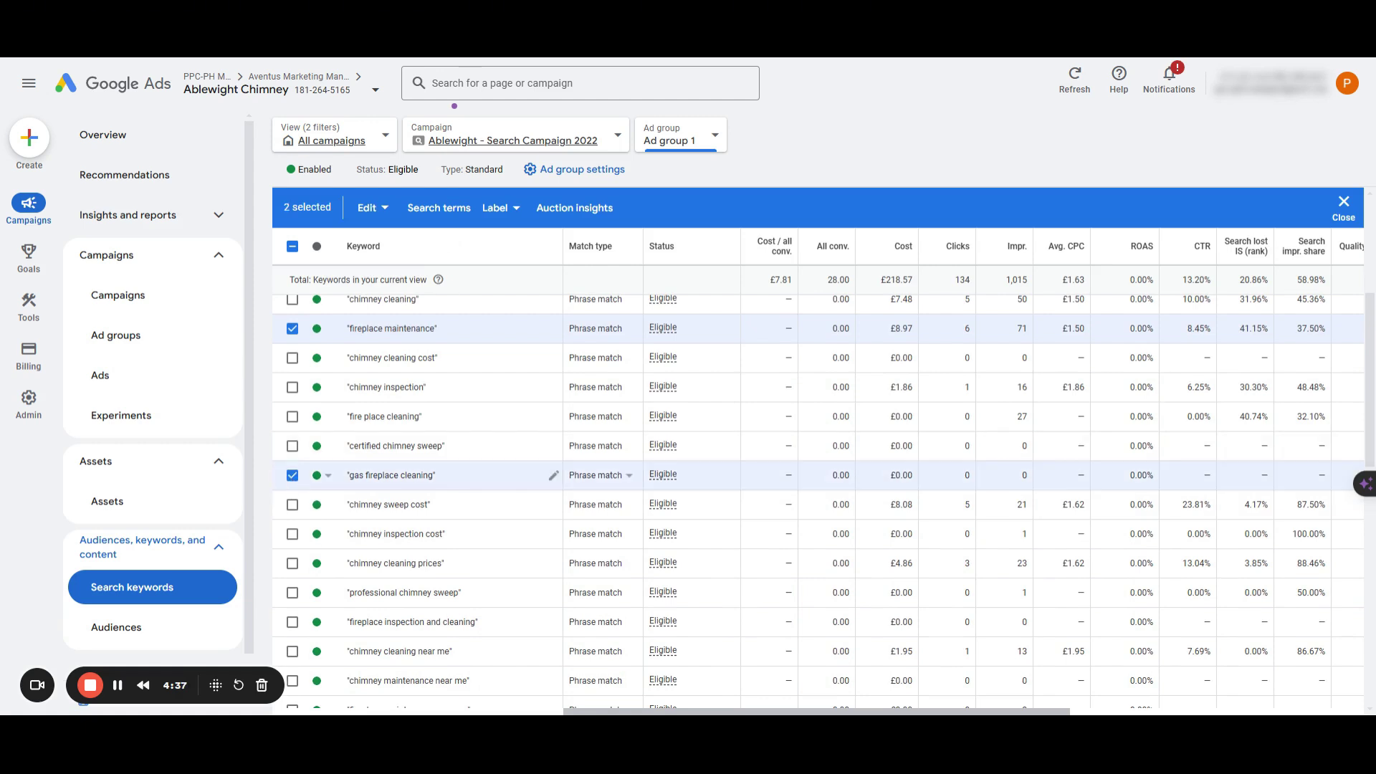
{"action": "scroll", "coordinate": [1365, 414], "scroll_direction": "down", "scroll_amount": 2}
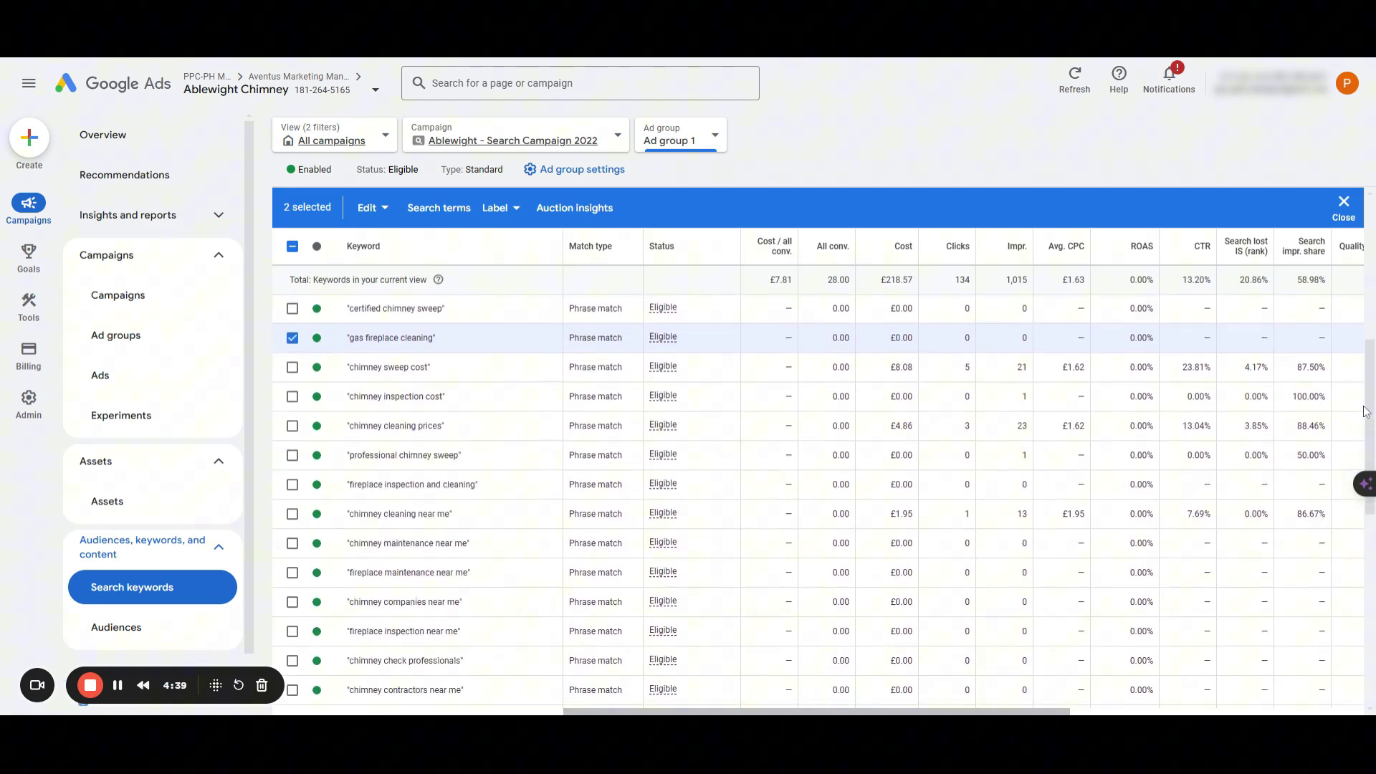
{"action": "scroll", "coordinate": [1365, 413], "scroll_direction": "down", "scroll_amount": 3}
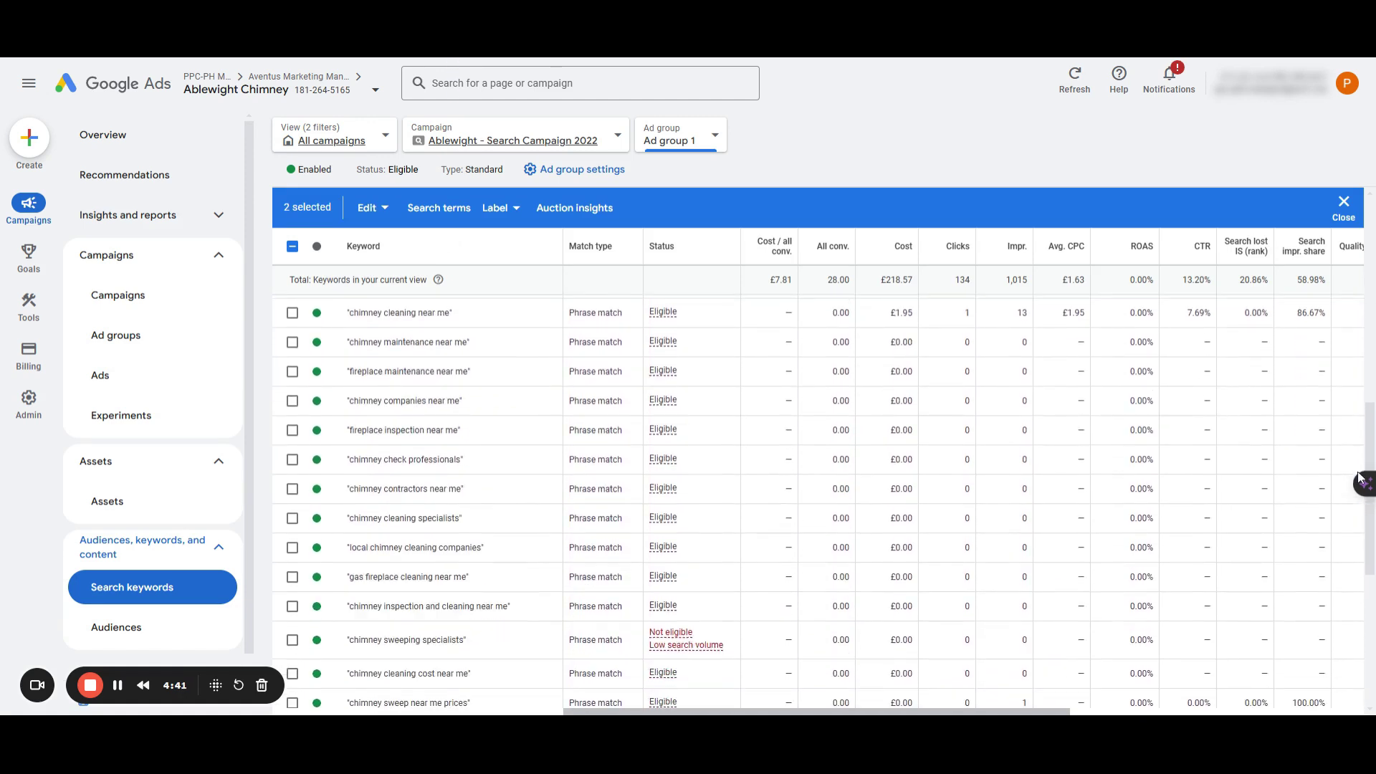
{"action": "left_click", "coordinate": [291, 578]}
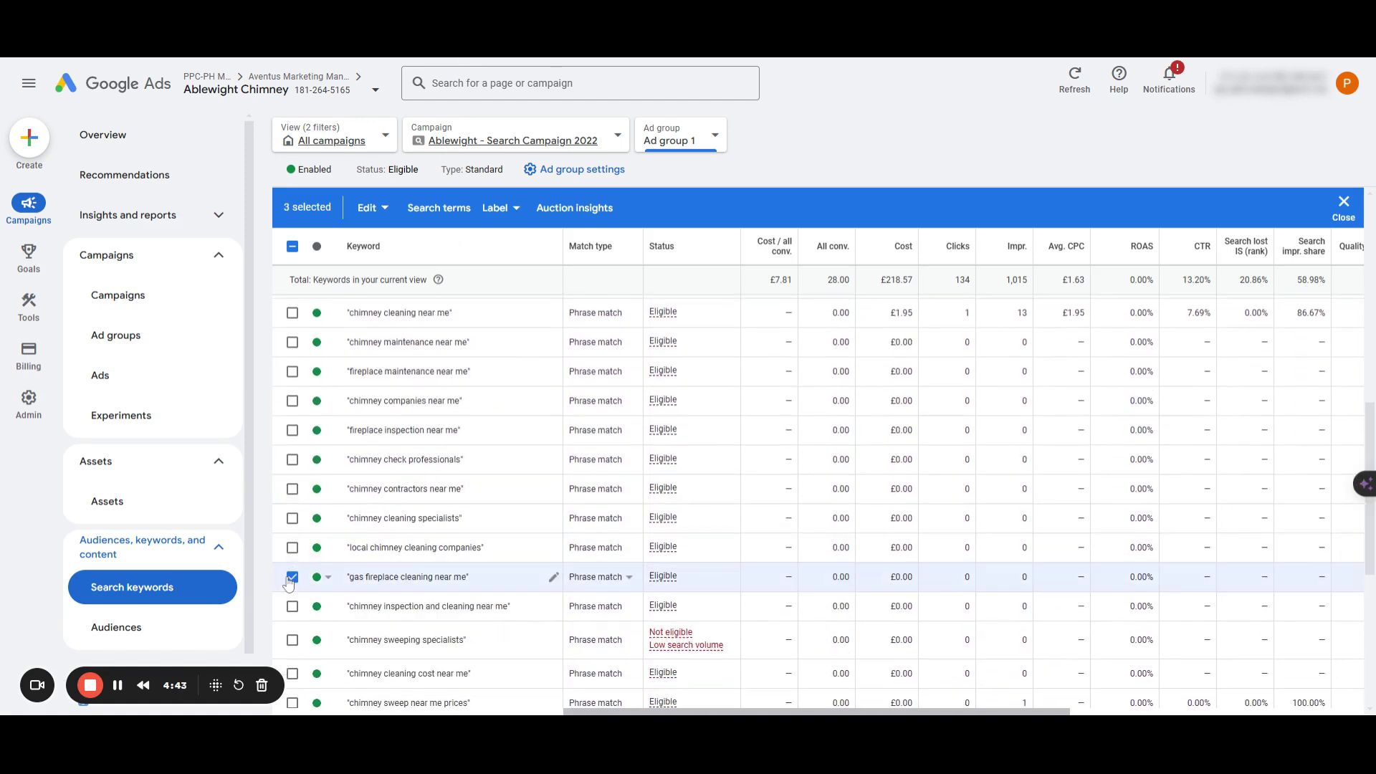
{"action": "left_click", "coordinate": [292, 430]}
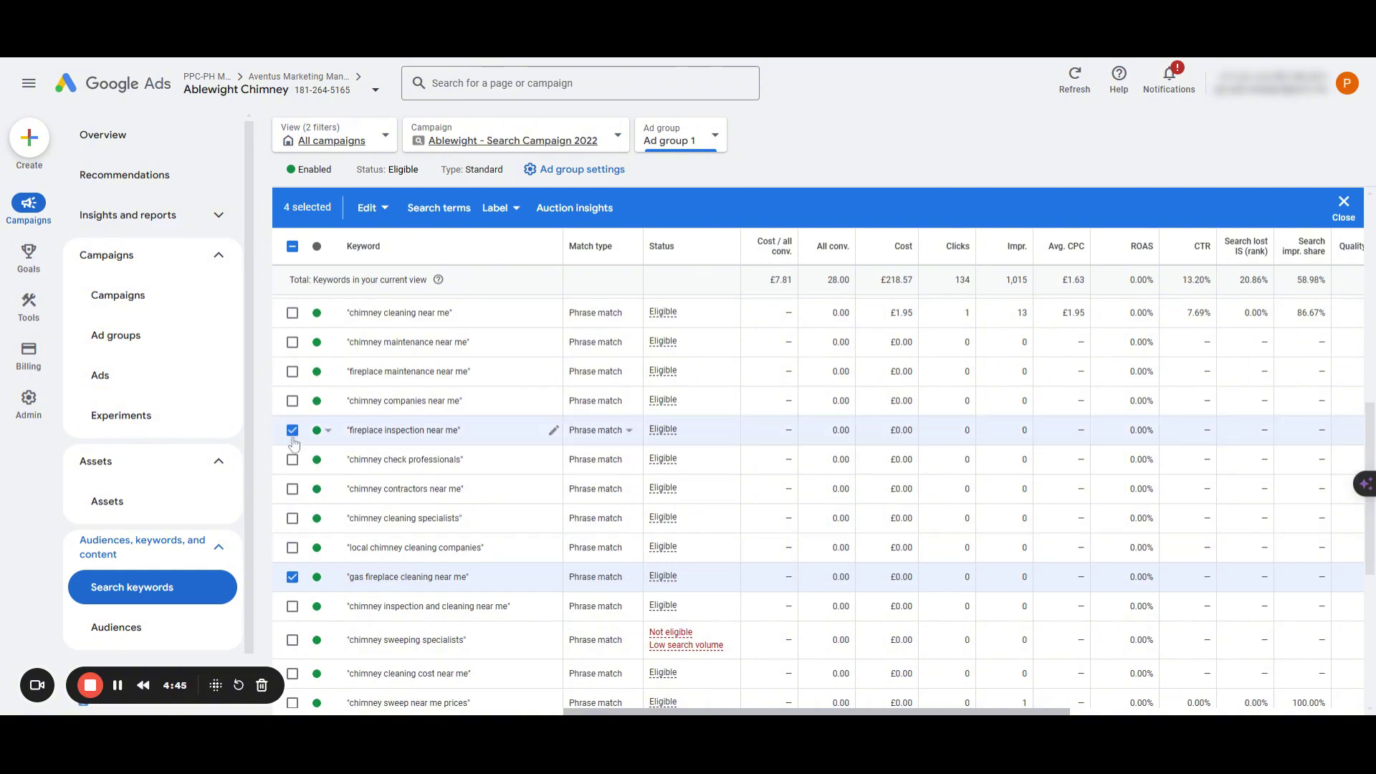
{"action": "scroll", "coordinate": [1366, 430], "scroll_direction": "down", "scroll_amount": 2}
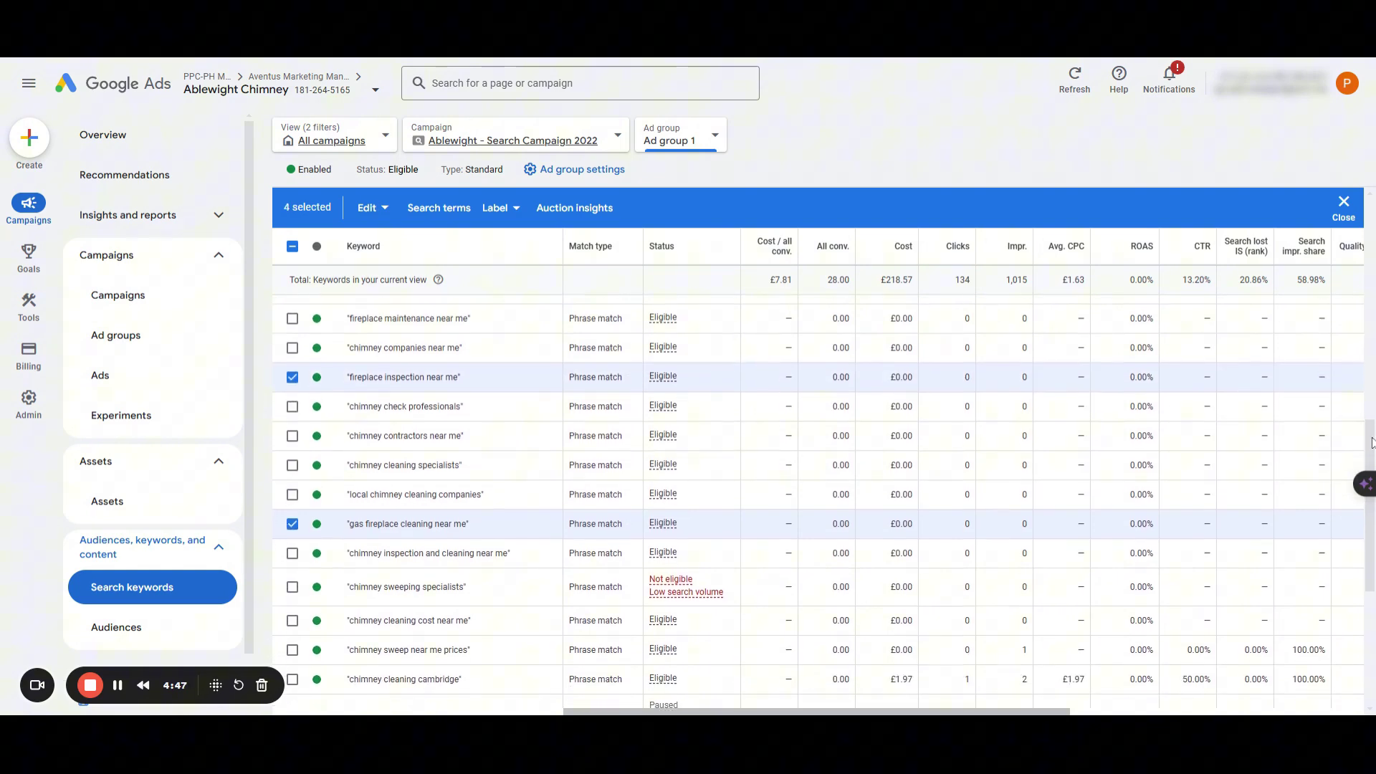
{"action": "scroll", "coordinate": [1366, 467], "scroll_direction": "down", "scroll_amount": 1}
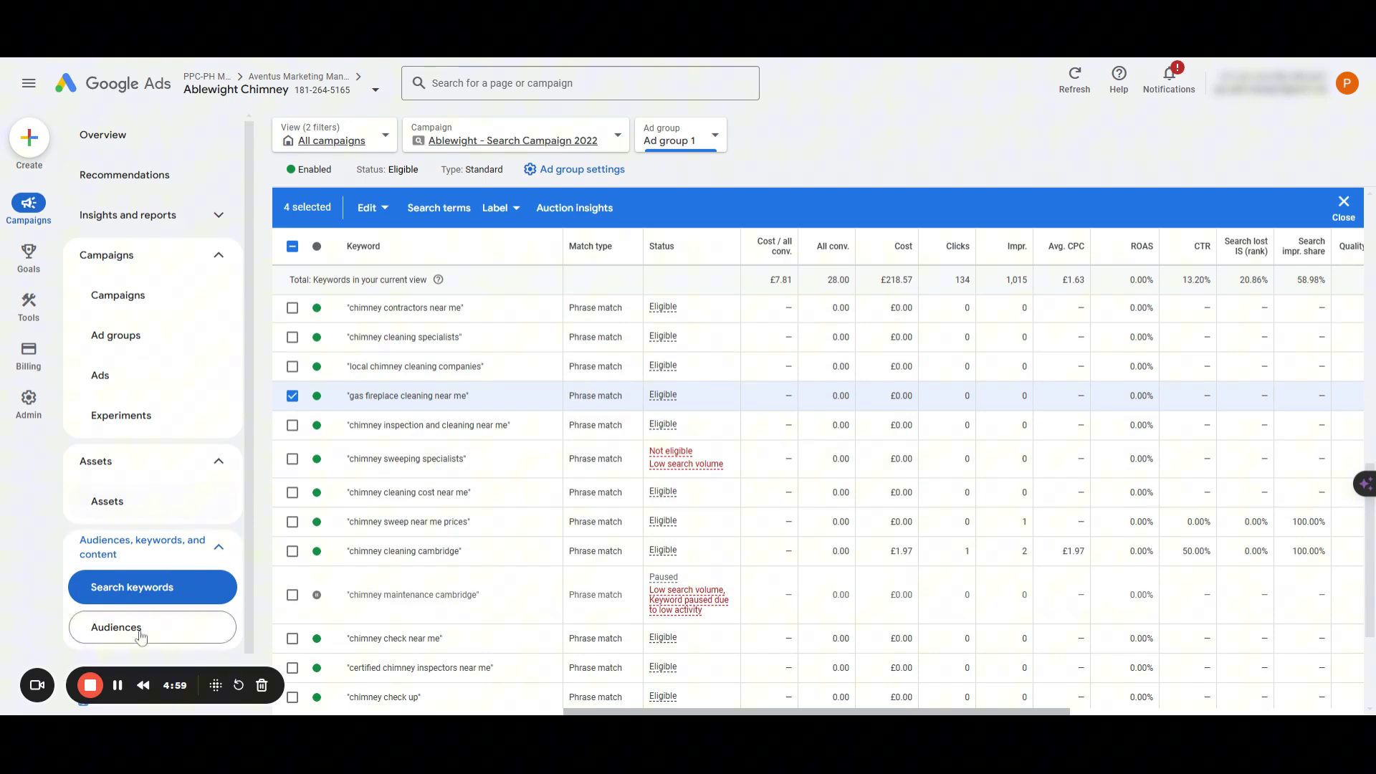
{"action": "left_click", "coordinate": [117, 684]}
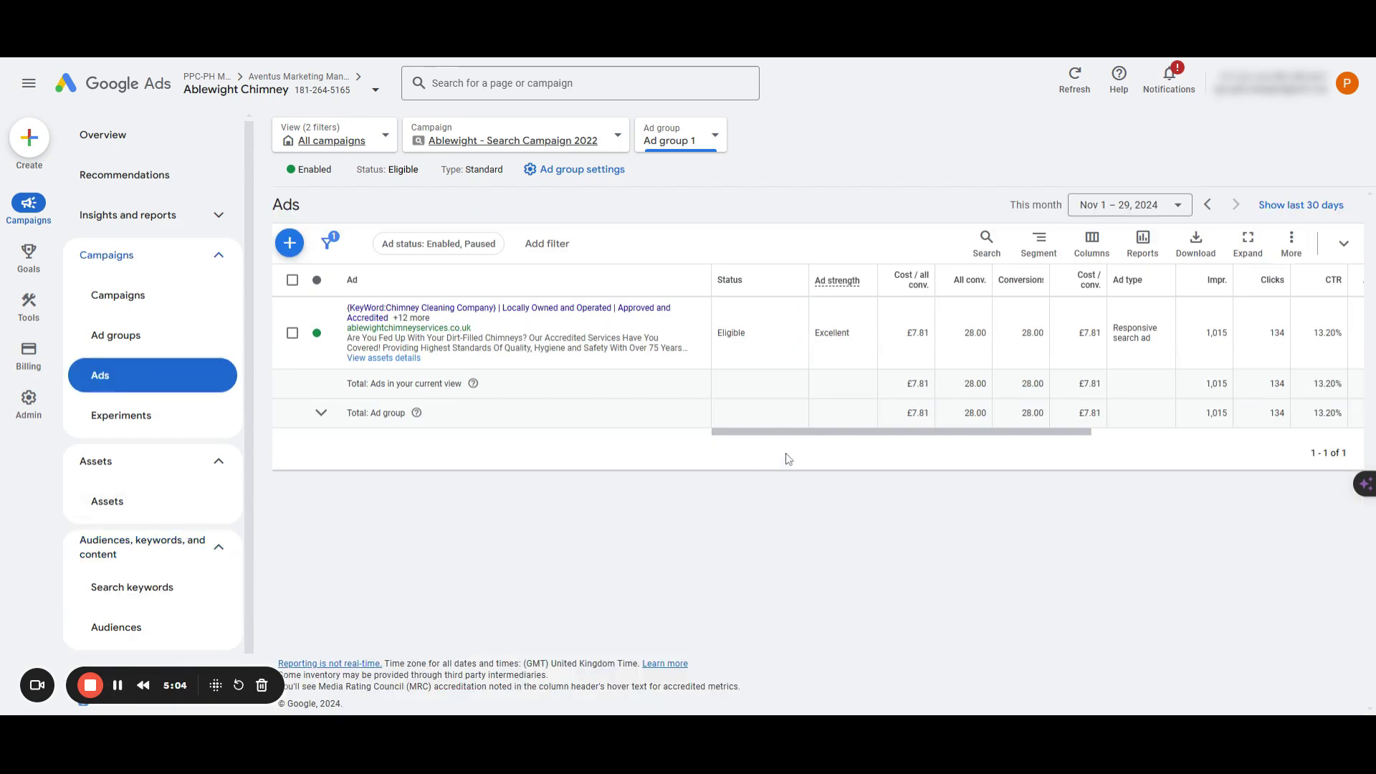
Step: Scroll the Ads table right to check the ad's 13.20% CTR and cost
{"action": "left_click_drag", "start_coordinate": [777, 433], "coordinate": [1050, 433]}
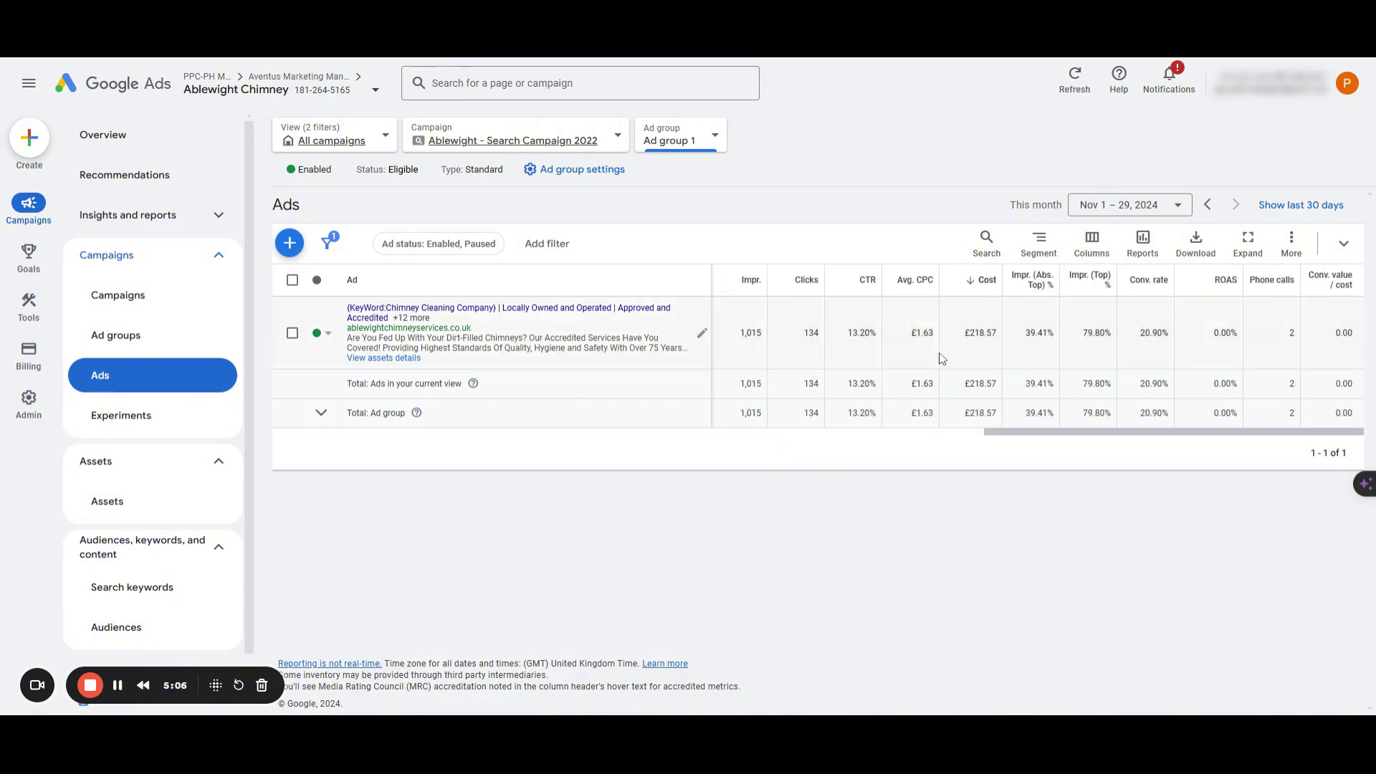
{"action": "left_click_drag", "start_coordinate": [880, 337], "coordinate": [844, 342]}
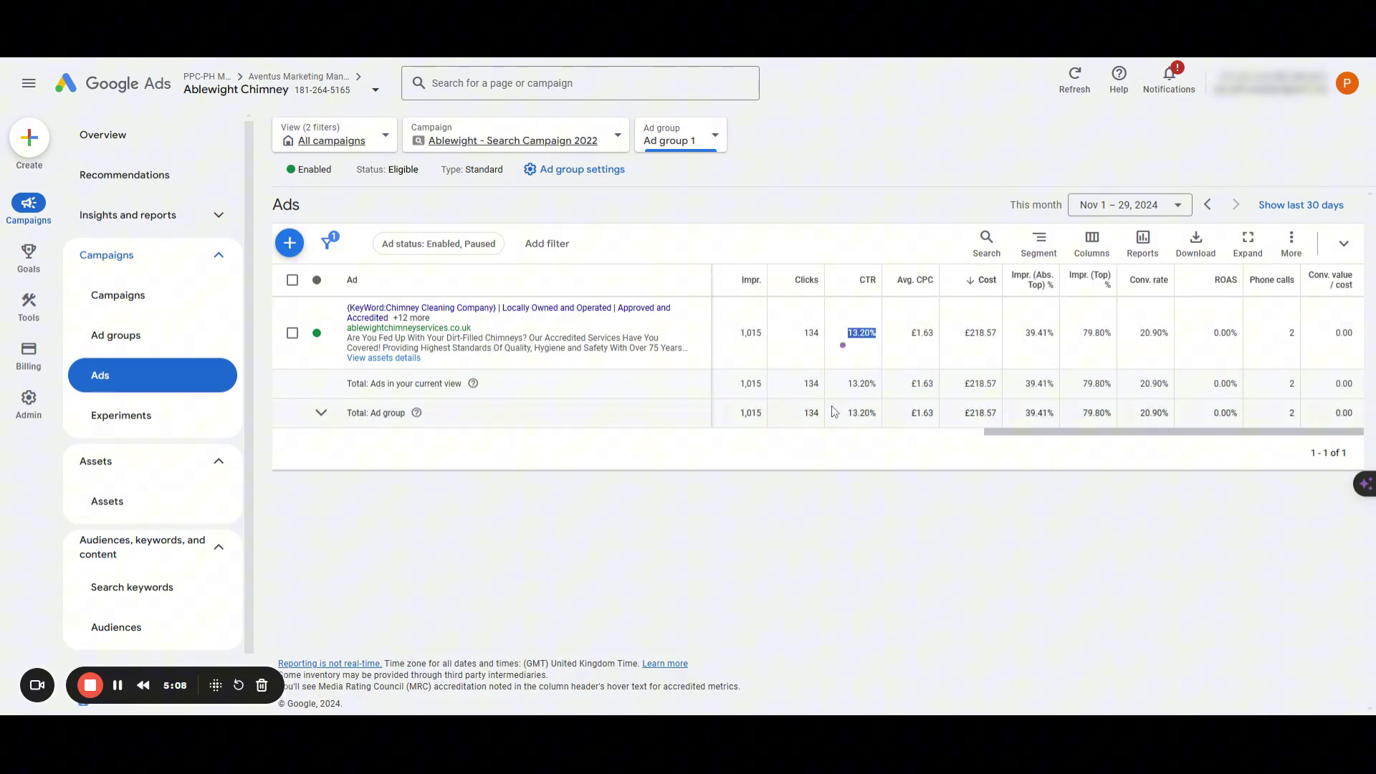
{"action": "left_click", "coordinate": [117, 685]}
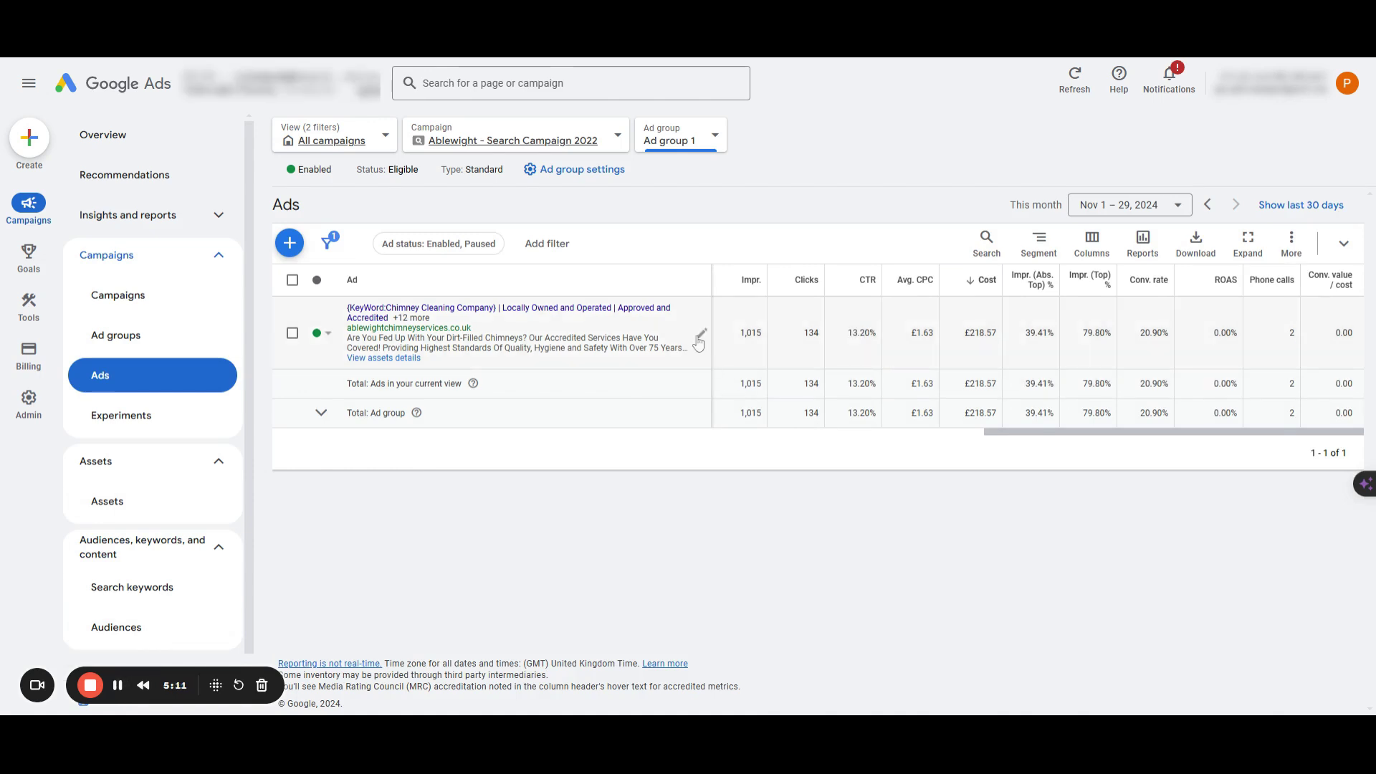
Step: Open the responsive search ad in the editor and scroll through its headlines, preview and sitelinks
{"action": "left_click", "coordinate": [702, 337]}
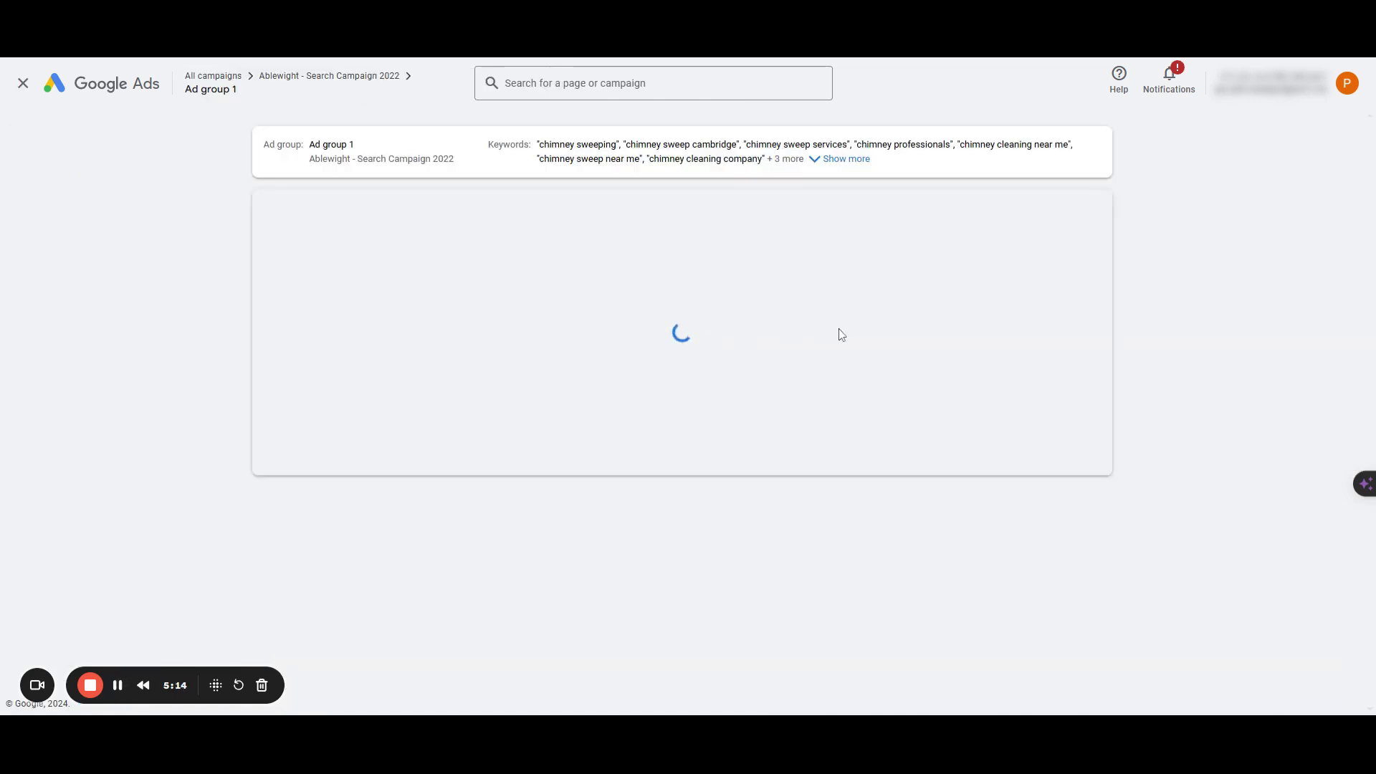
{"action": "scroll", "coordinate": [1365, 268], "scroll_direction": "down", "scroll_amount": 5}
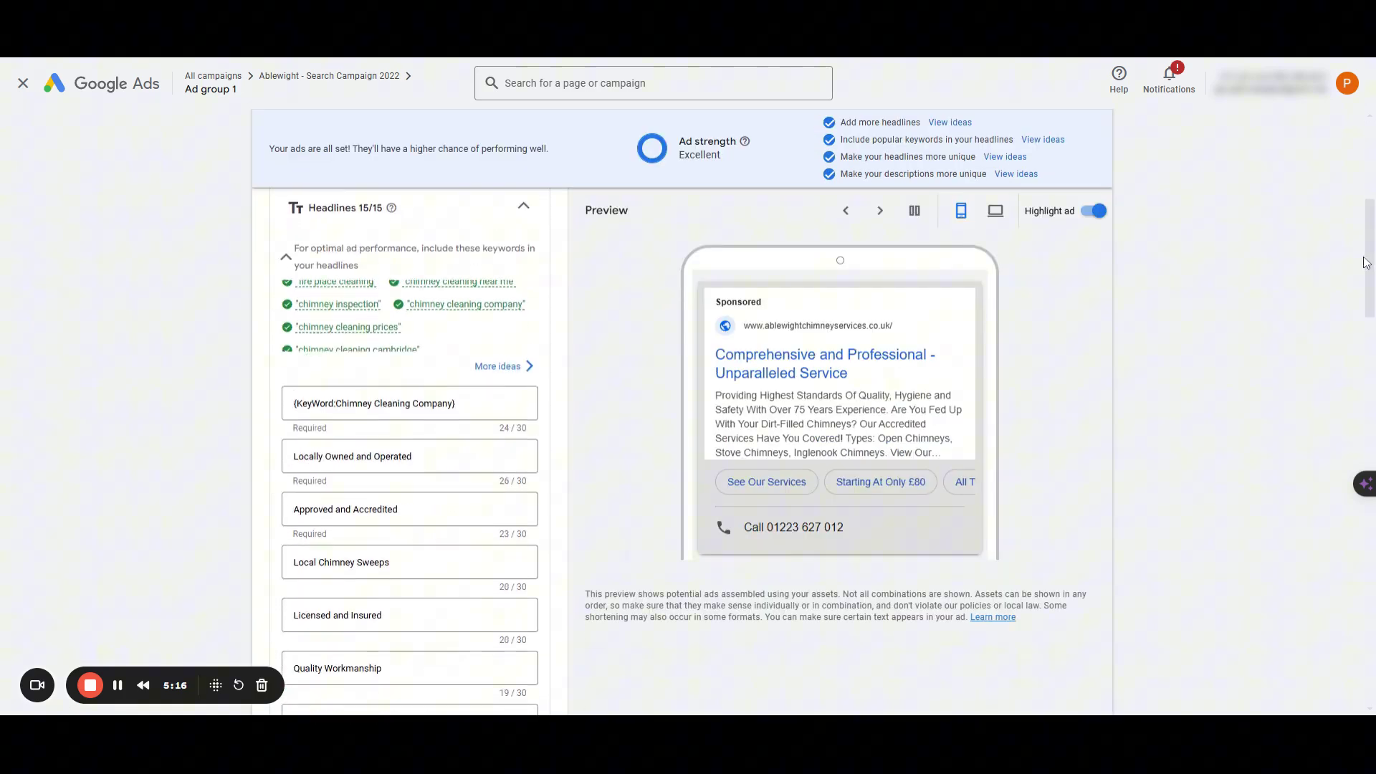
{"action": "scroll", "coordinate": [1365, 268], "scroll_direction": "down", "scroll_amount": 3}
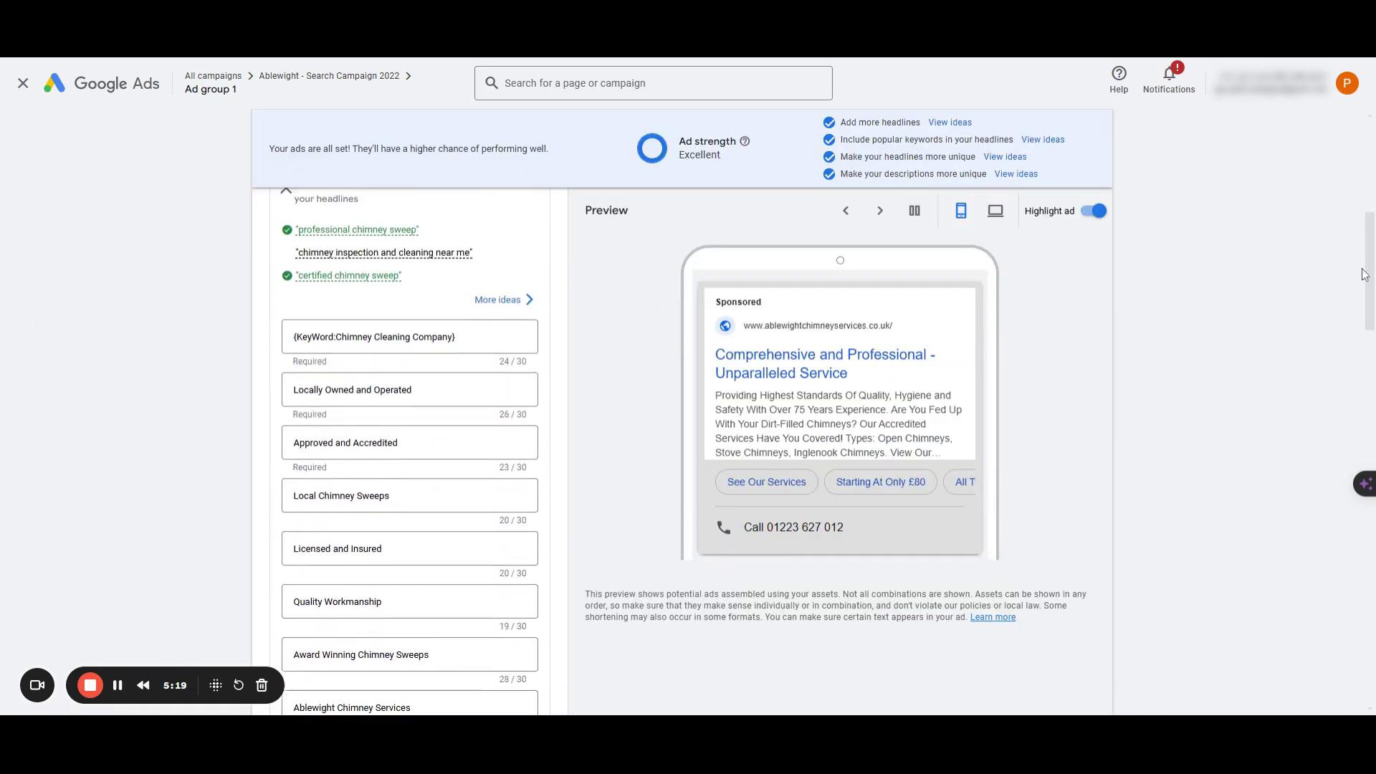
{"action": "scroll", "coordinate": [1360, 283], "scroll_direction": "down", "scroll_amount": 1}
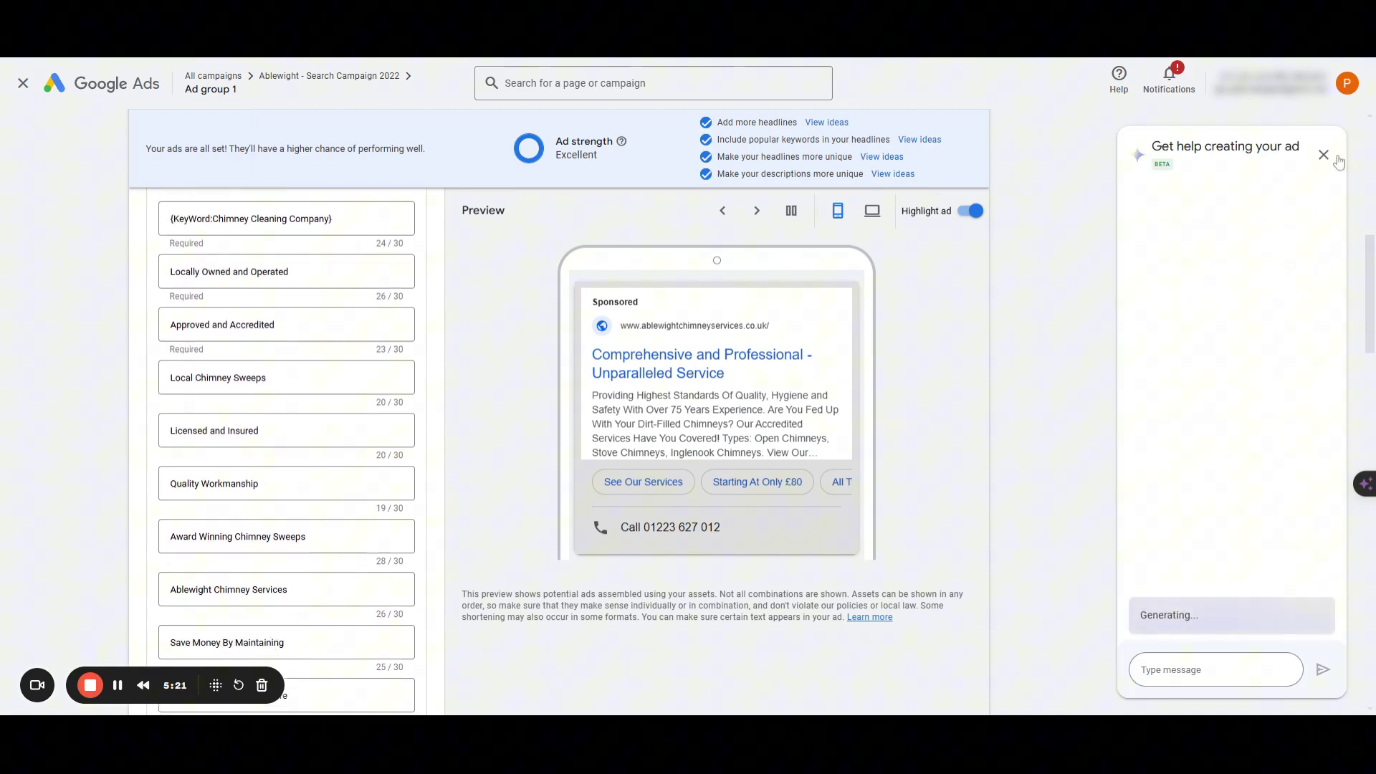
{"action": "scroll", "coordinate": [1368, 259], "scroll_direction": "down", "scroll_amount": 1}
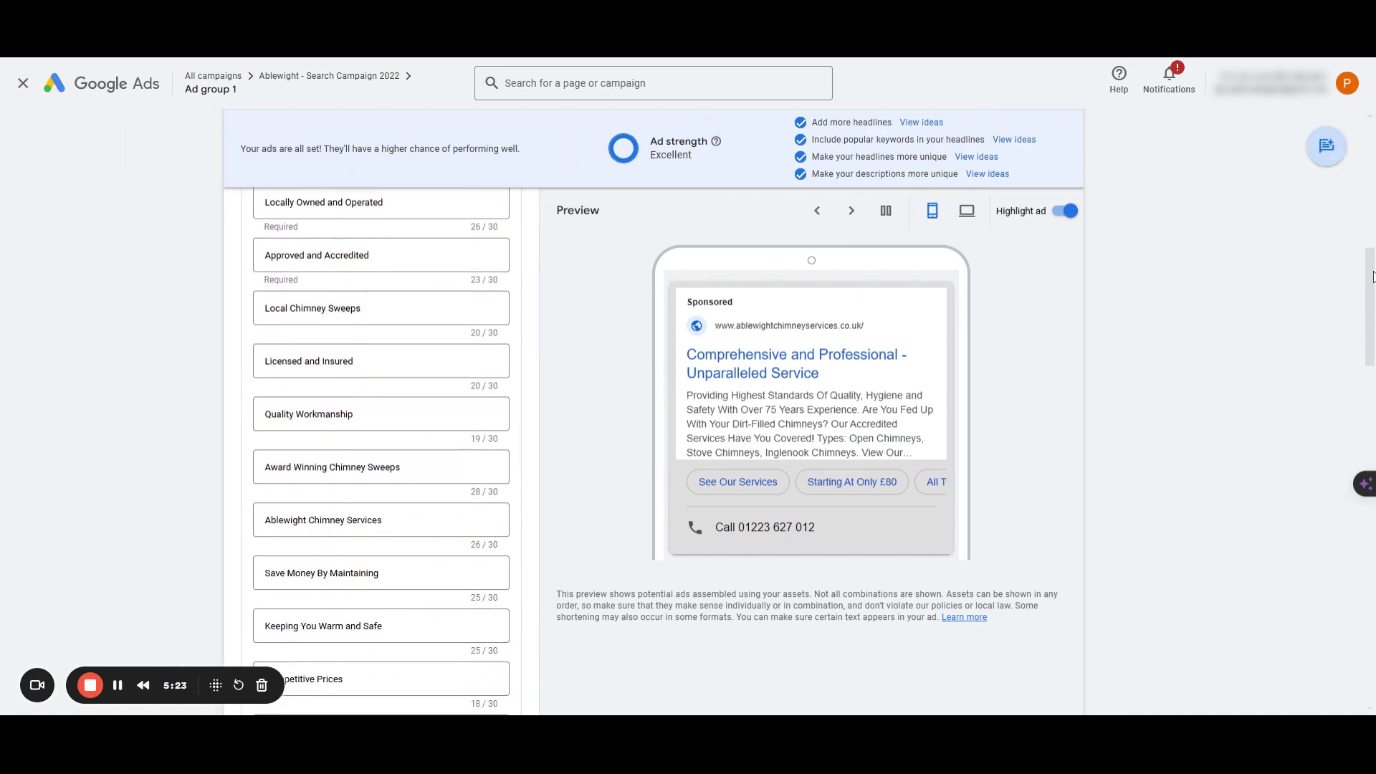
{"action": "left_click_drag", "start_coordinate": [1372, 277], "coordinate": [1372, 301]}
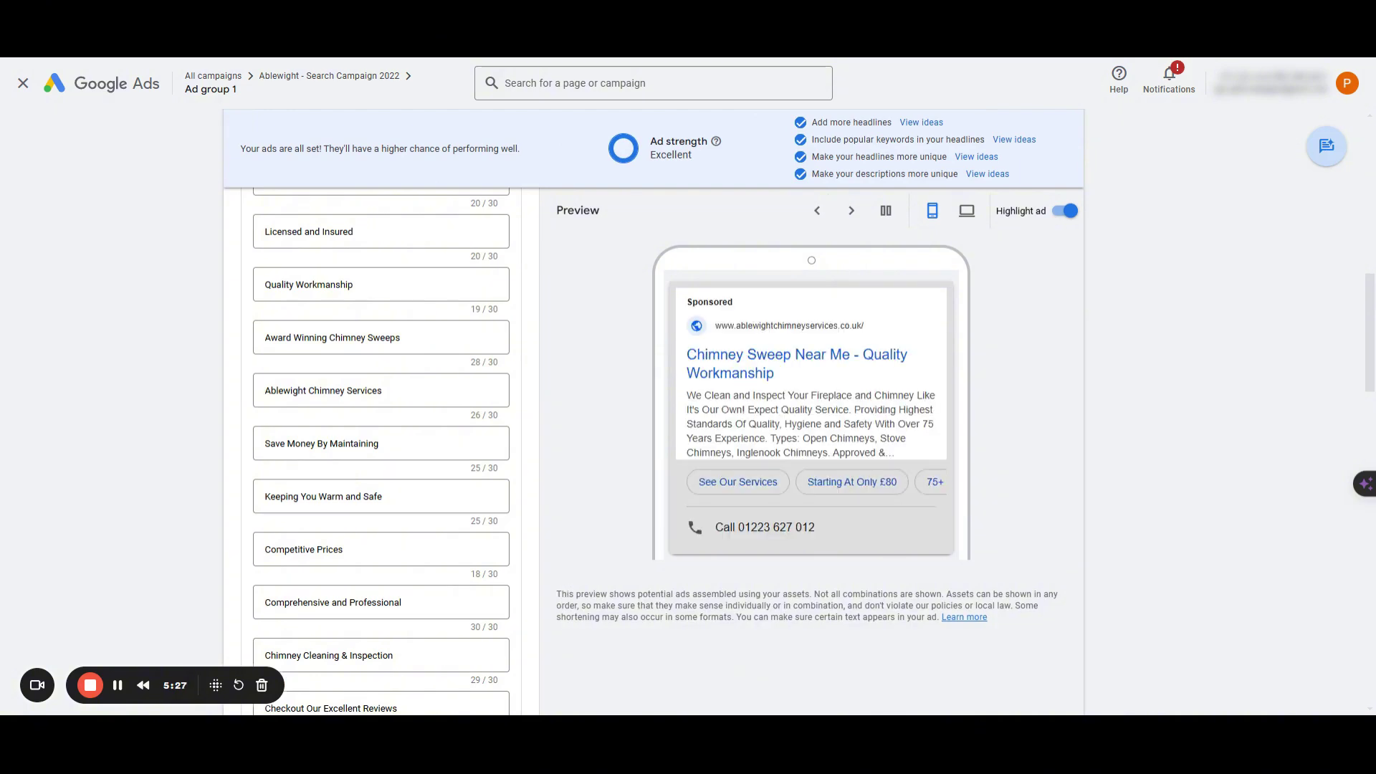
{"action": "left_click_drag", "start_coordinate": [1372, 301], "coordinate": [546, 619]}
Step: Discard the ad edits and bring up the Search terms report
{"action": "left_click", "coordinate": [315, 651]}
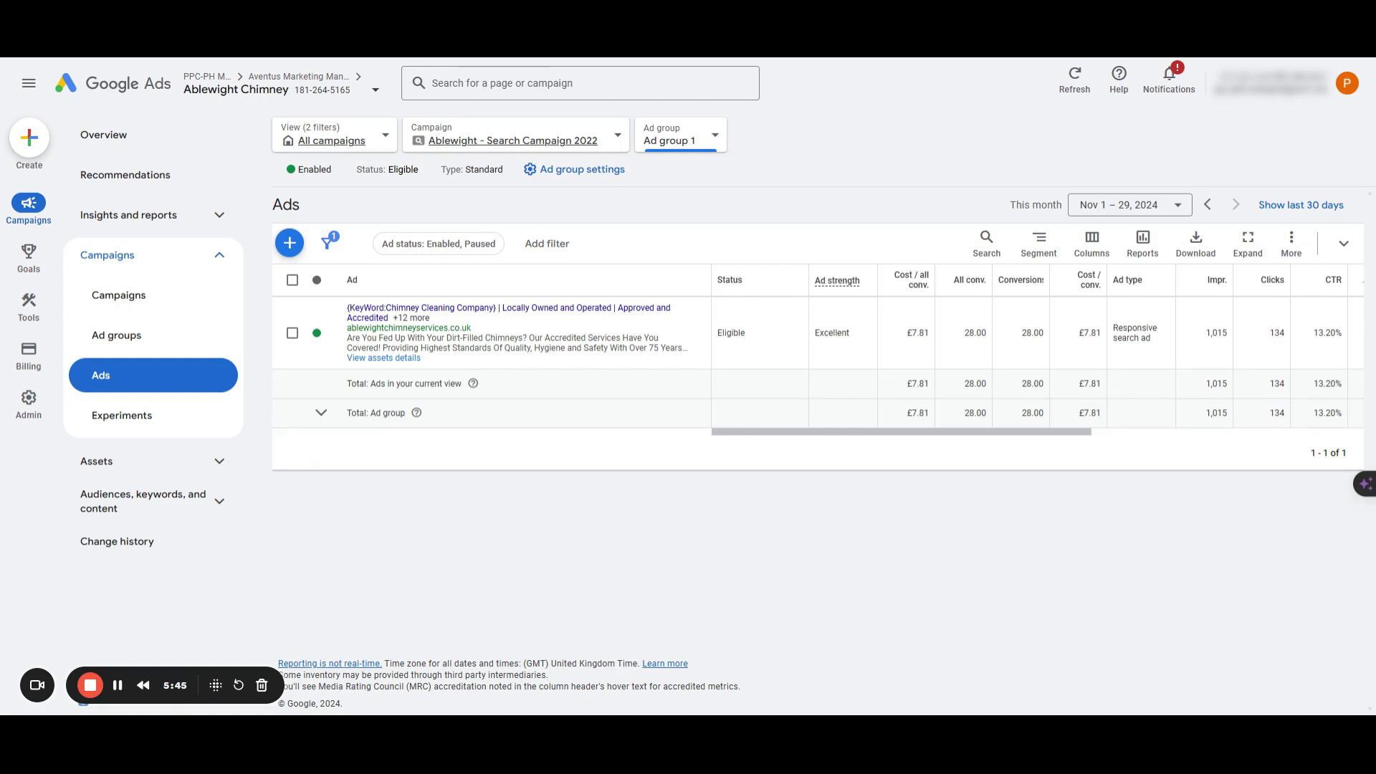
{"action": "left_click", "coordinate": [202, 215]}
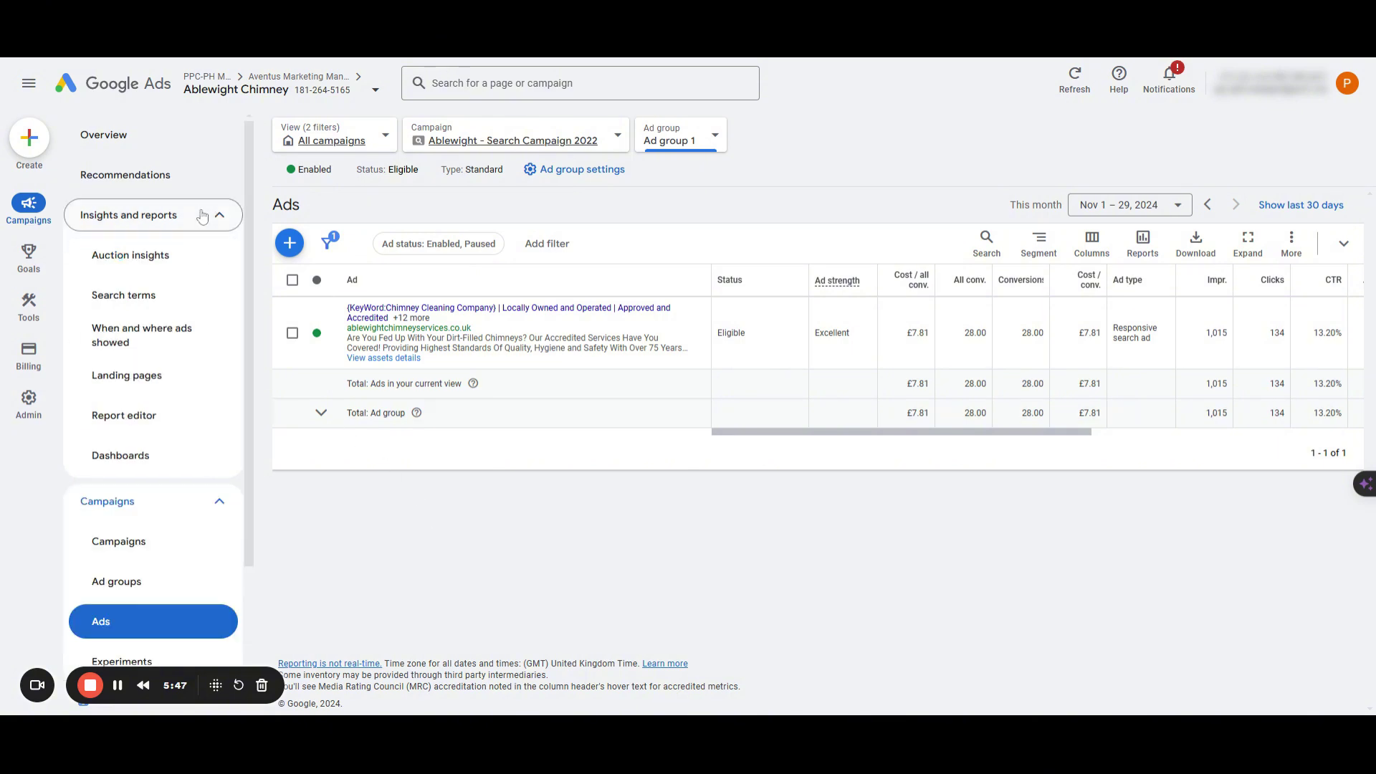
{"action": "left_click", "coordinate": [208, 293]}
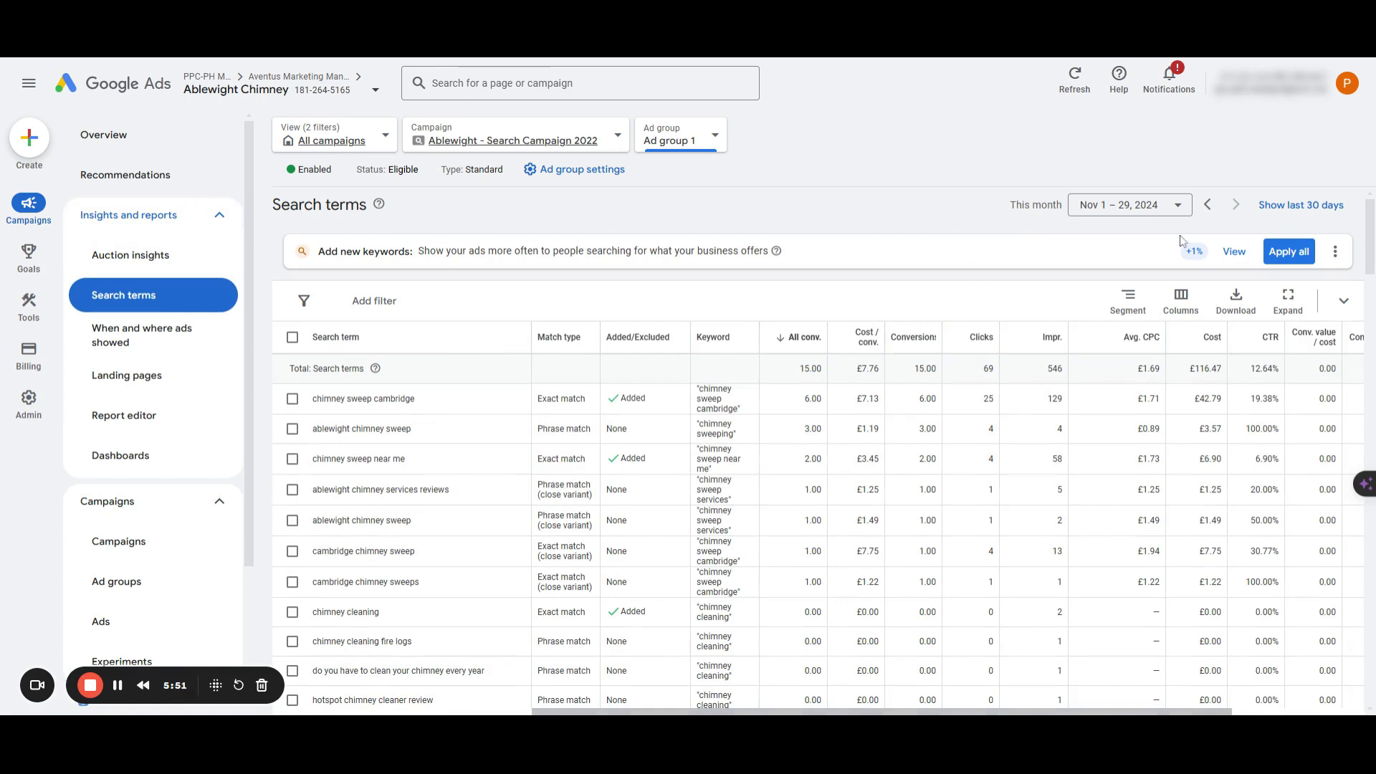
{"action": "left_click_drag", "start_coordinate": [1370, 222], "coordinate": [1371, 228]}
{"action": "scroll", "coordinate": [1371, 227], "scroll_direction": "down", "scroll_amount": 1}
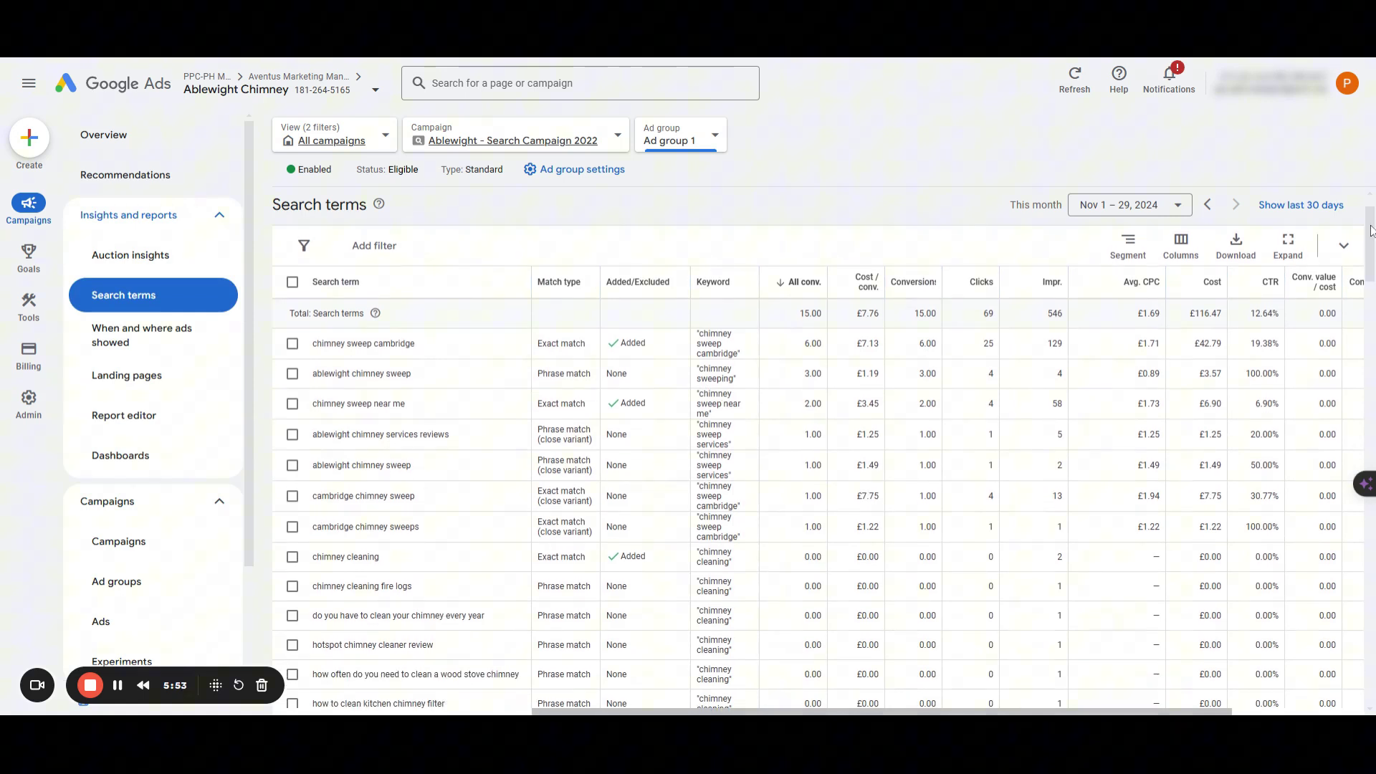
Step: Review the branded ablewight search terms and their costs of £3.57, £1.25 and £1.49
{"action": "left_click", "coordinate": [292, 343]}
{"action": "left_click", "coordinate": [293, 403]}
{"action": "left_click", "coordinate": [292, 403]}
{"action": "left_click", "coordinate": [292, 343]}
{"action": "left_click", "coordinate": [292, 434]}
{"action": "left_click", "coordinate": [292, 465]}
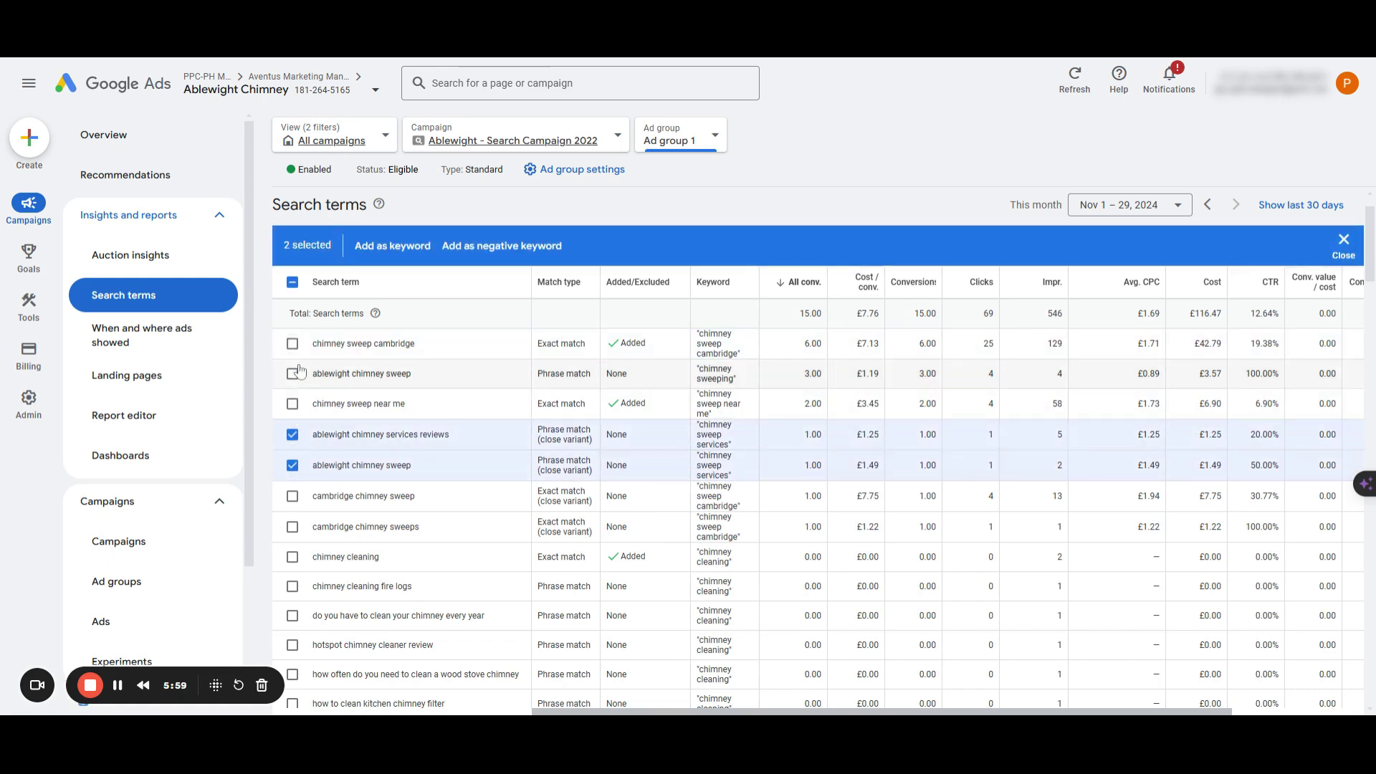
{"action": "left_click", "coordinate": [293, 374]}
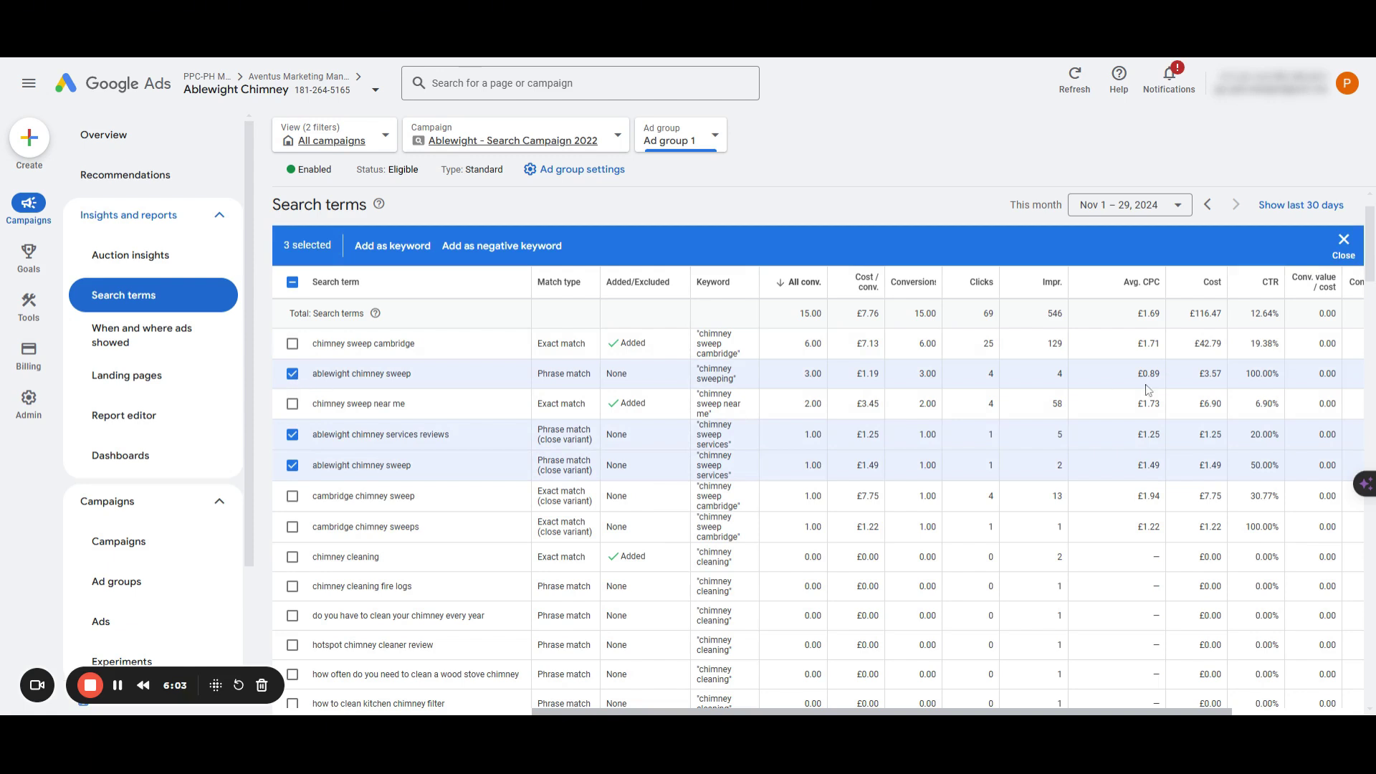
{"action": "double_click", "coordinate": [1209, 374]}
{"action": "double_click", "coordinate": [1210, 434]}
{"action": "double_click", "coordinate": [1211, 465]}
{"action": "left_click", "coordinate": [292, 434]}
{"action": "left_click", "coordinate": [292, 465]}
{"action": "left_click", "coordinate": [292, 374]}
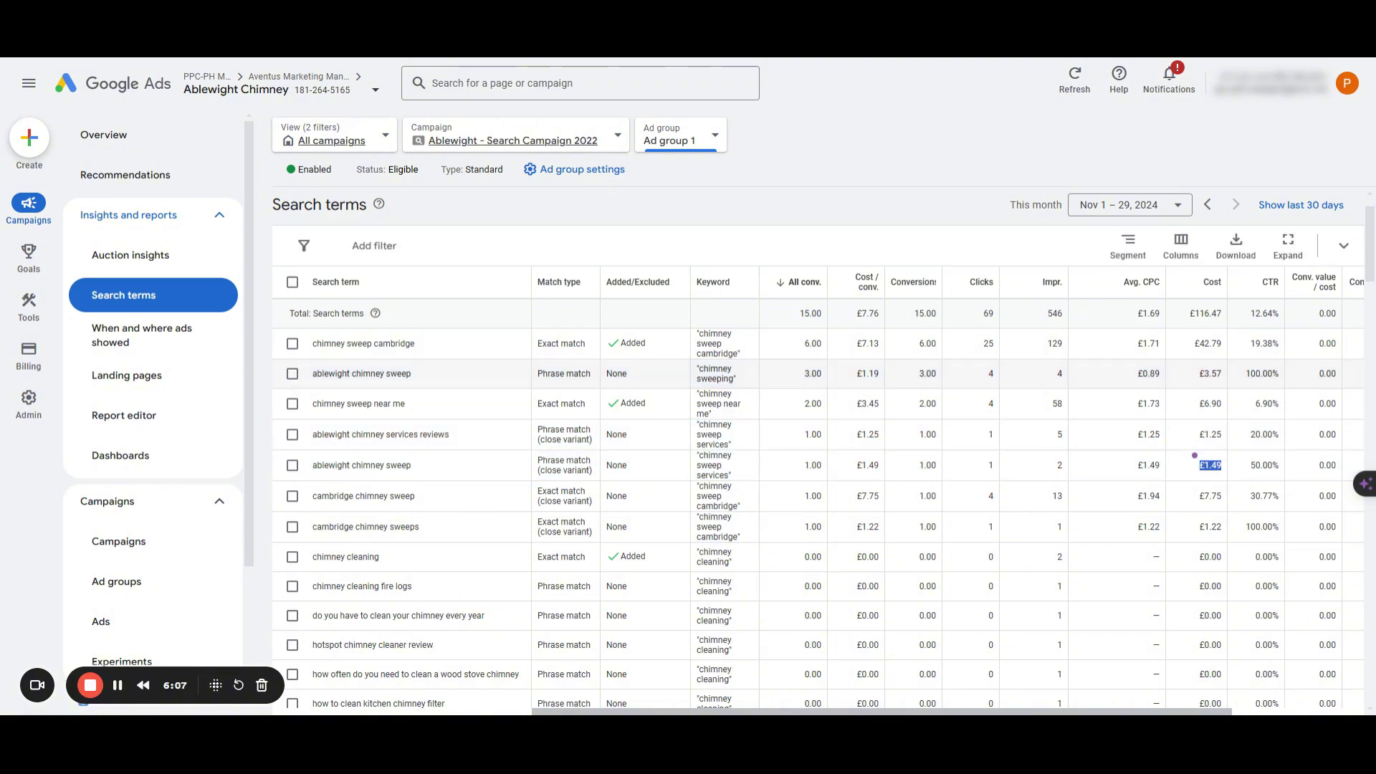
Step: Pick out the question-style terms about yearly chimney cleaning and wood stove chimneys
{"action": "double_click", "coordinate": [331, 373]}
{"action": "scroll", "coordinate": [1372, 269], "scroll_direction": "down", "scroll_amount": 1}
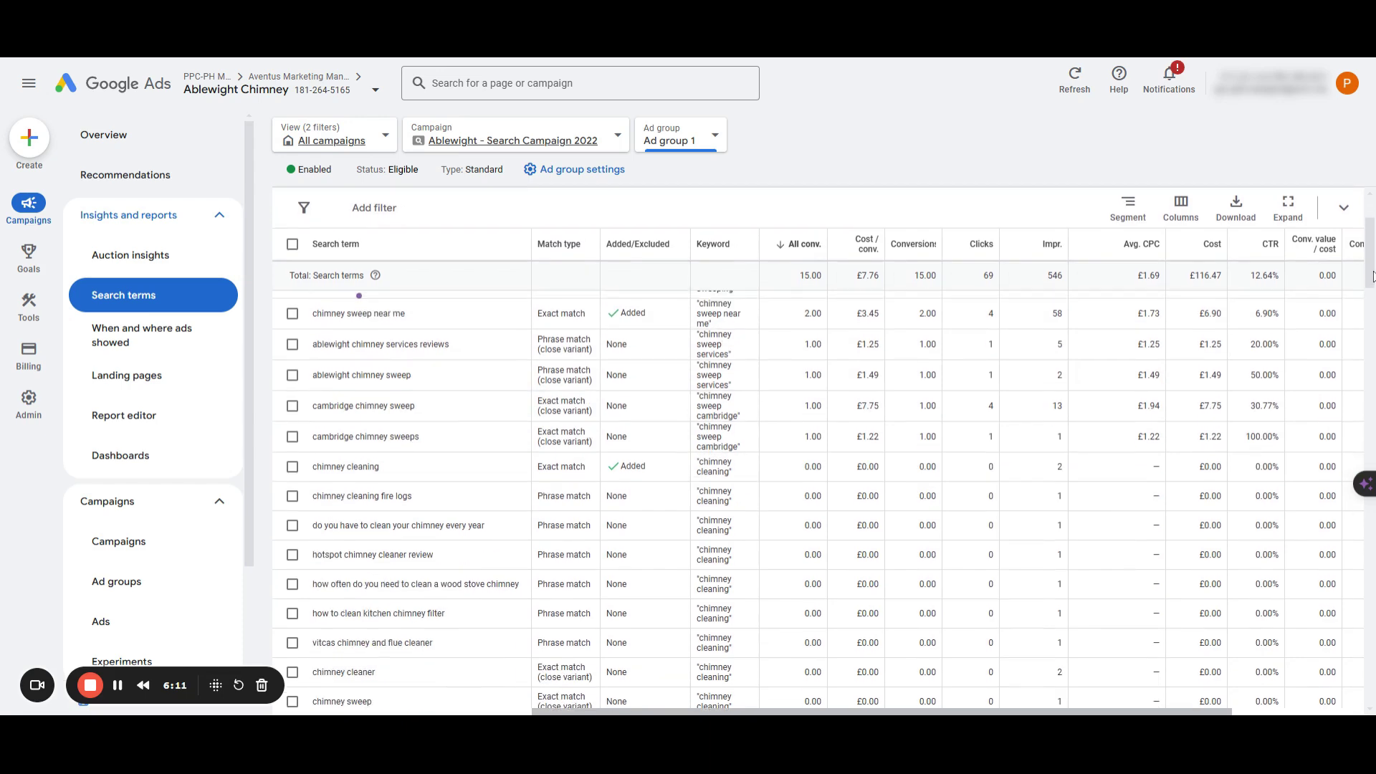
{"action": "left_click_drag", "start_coordinate": [1373, 269], "coordinate": [1371, 284]}
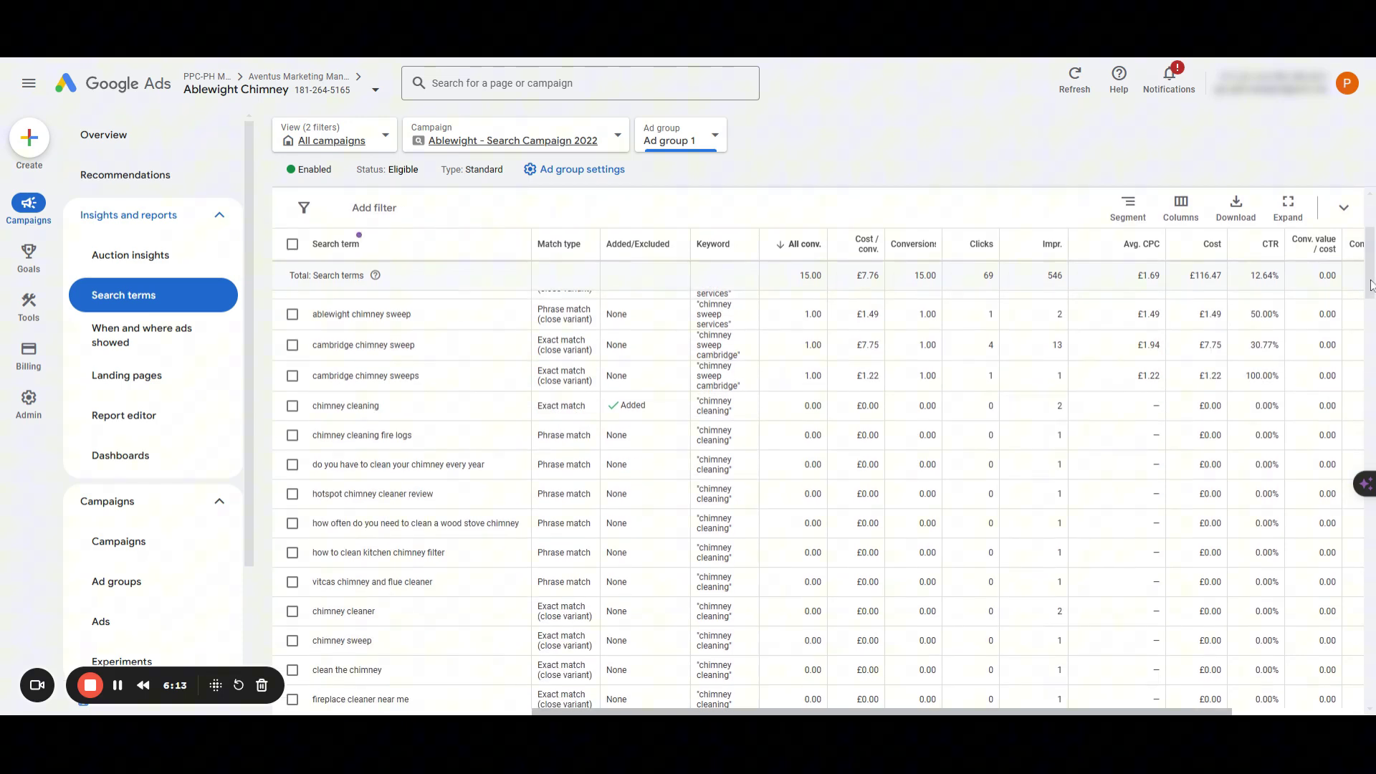
{"action": "scroll", "coordinate": [788, 430], "scroll_direction": "up", "scroll_amount": 1}
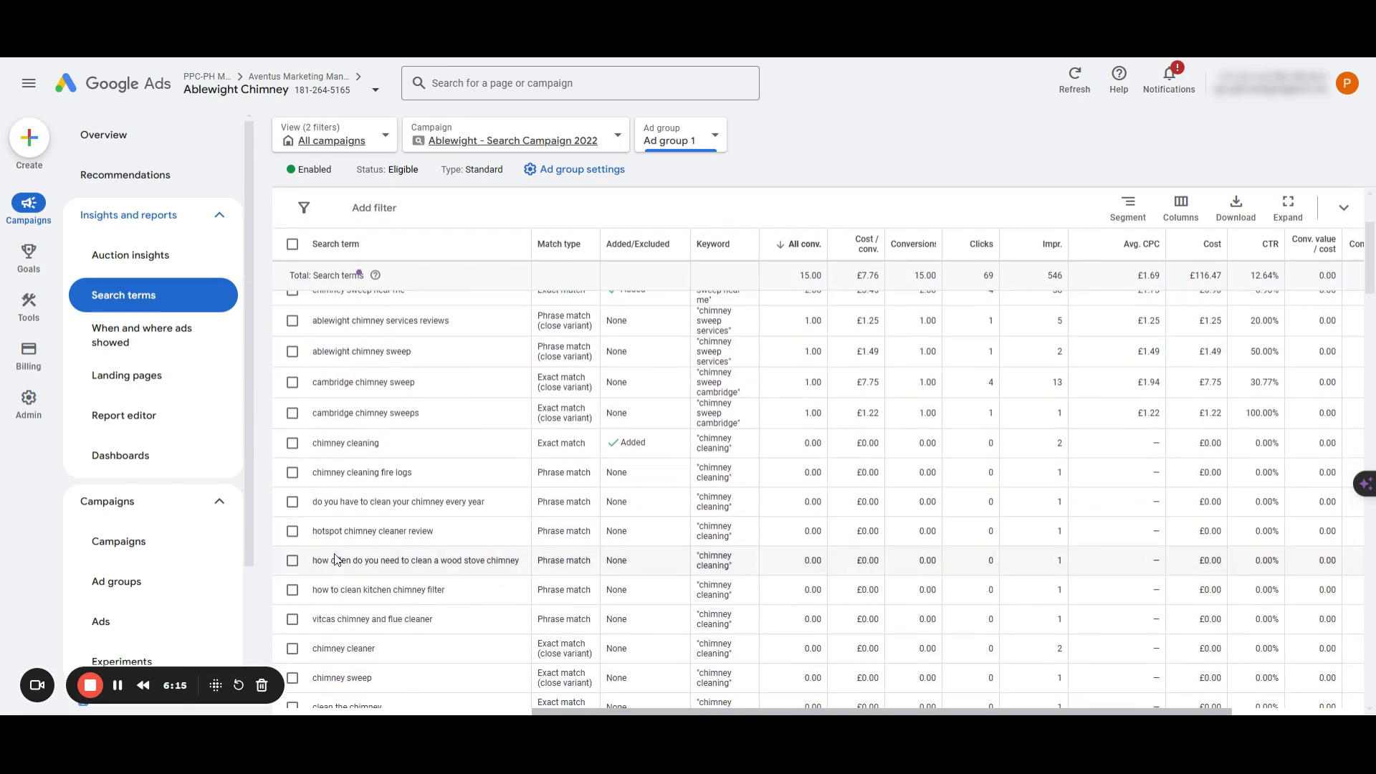
{"action": "mouse_move", "coordinate": [334, 558]}
{"action": "left_mouse_down"}
{"action": "mouse_move", "coordinate": [315, 558]}
{"action": "mouse_move", "coordinate": [358, 550]}
{"action": "left_mouse_up"}
{"action": "left_click_drag", "start_coordinate": [312, 501], "coordinate": [338, 502]}
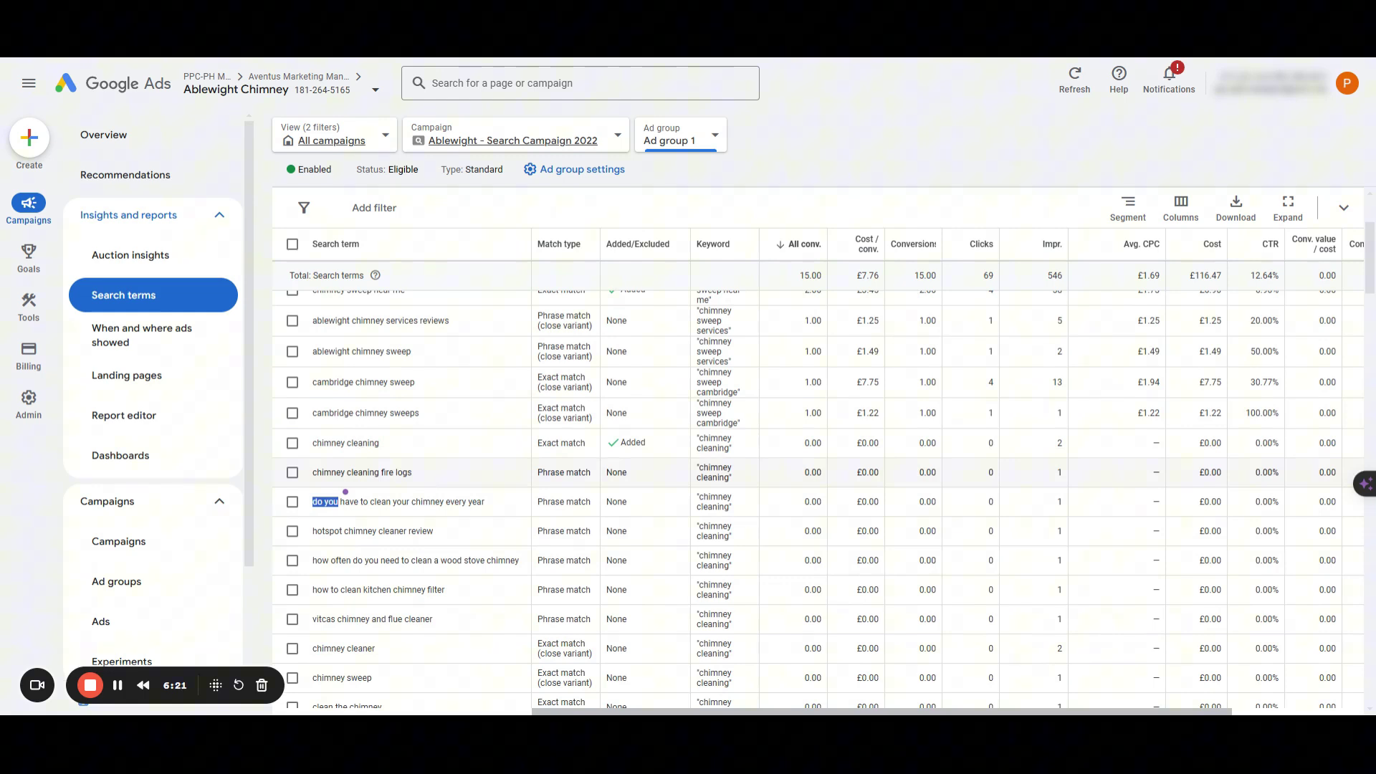
{"action": "left_click", "coordinate": [293, 502]}
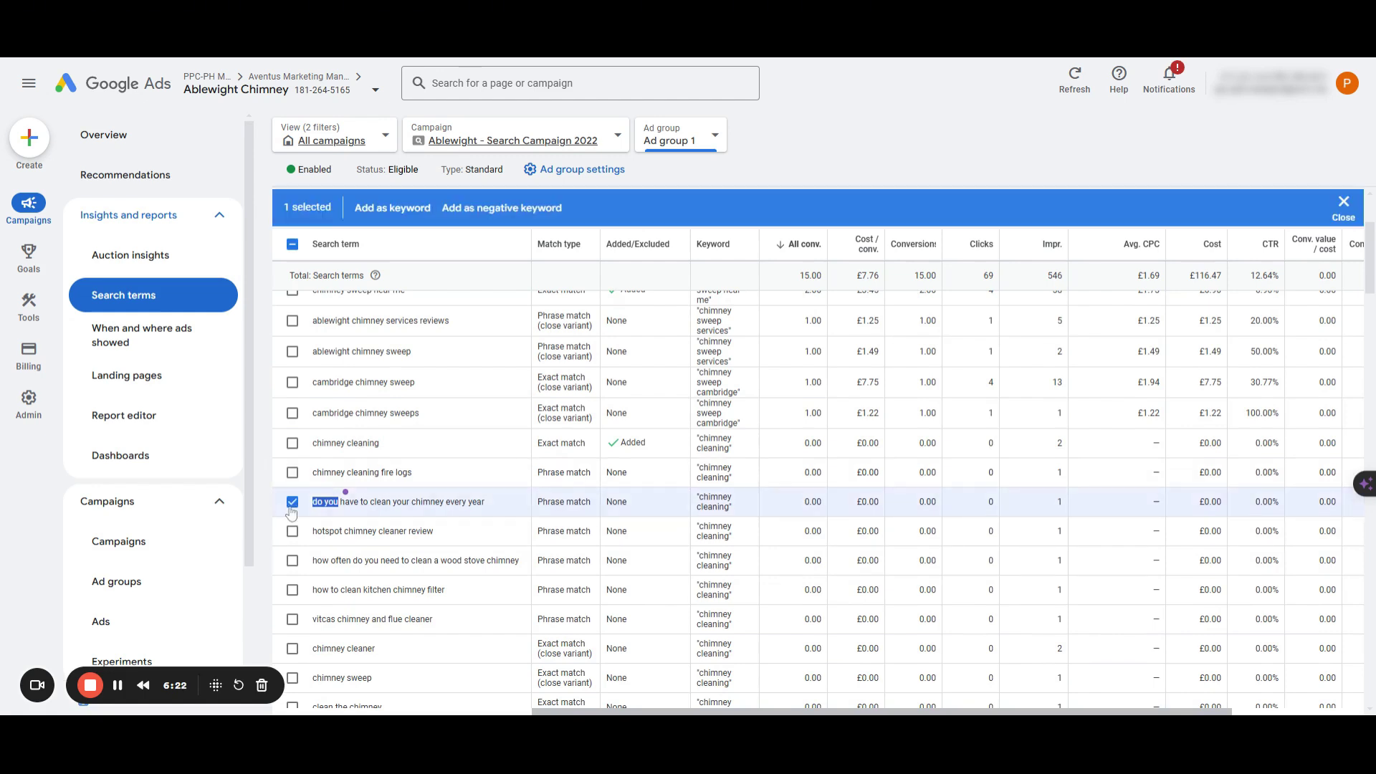
{"action": "left_click", "coordinate": [293, 560]}
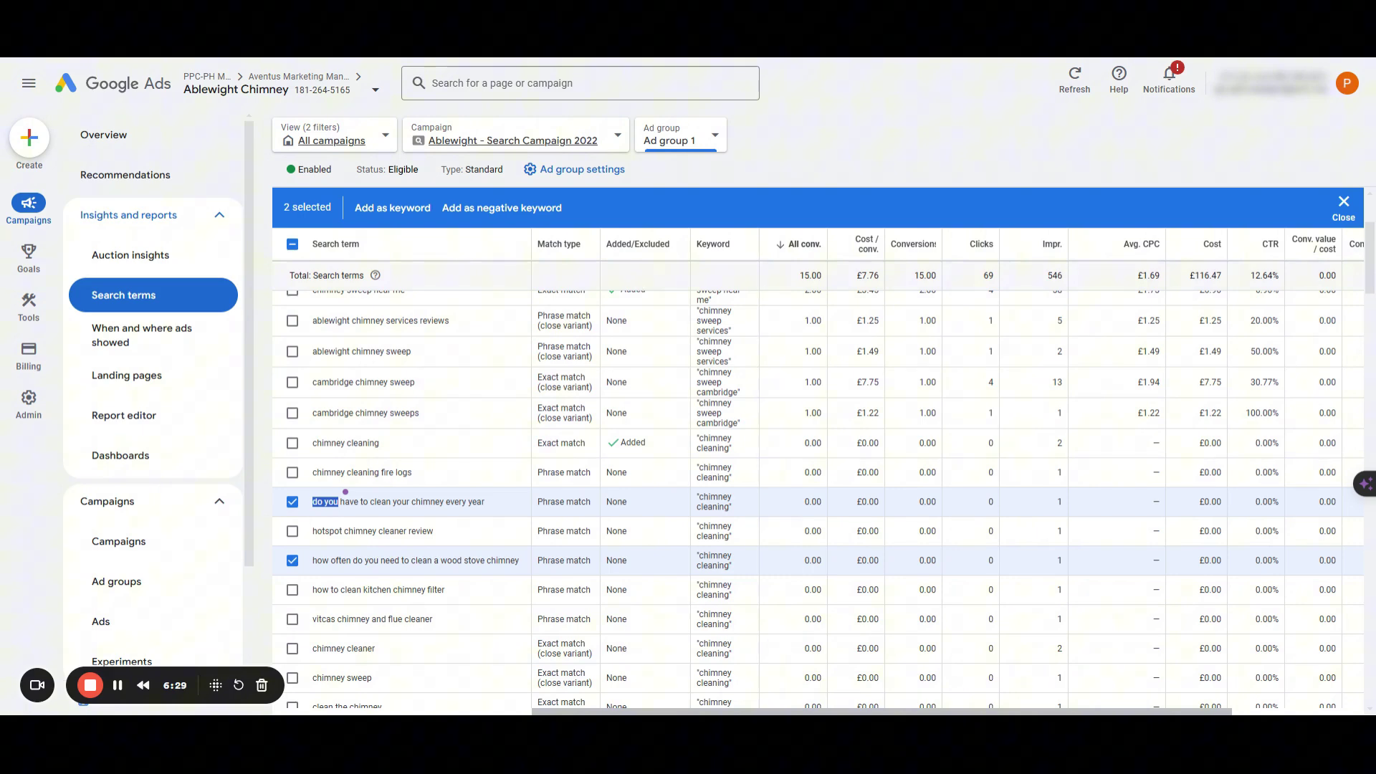
Step: Mark the cambridge chimney sweep, chimney sweep near me, cambridge chimney sweeps and chimney cleaning terms, then view ad groups
{"action": "scroll", "coordinate": [459, 466], "scroll_direction": "up", "scroll_amount": 5}
{"action": "left_click", "coordinate": [292, 338]}
{"action": "left_click", "coordinate": [289, 340]}
{"action": "left_click", "coordinate": [292, 551]}
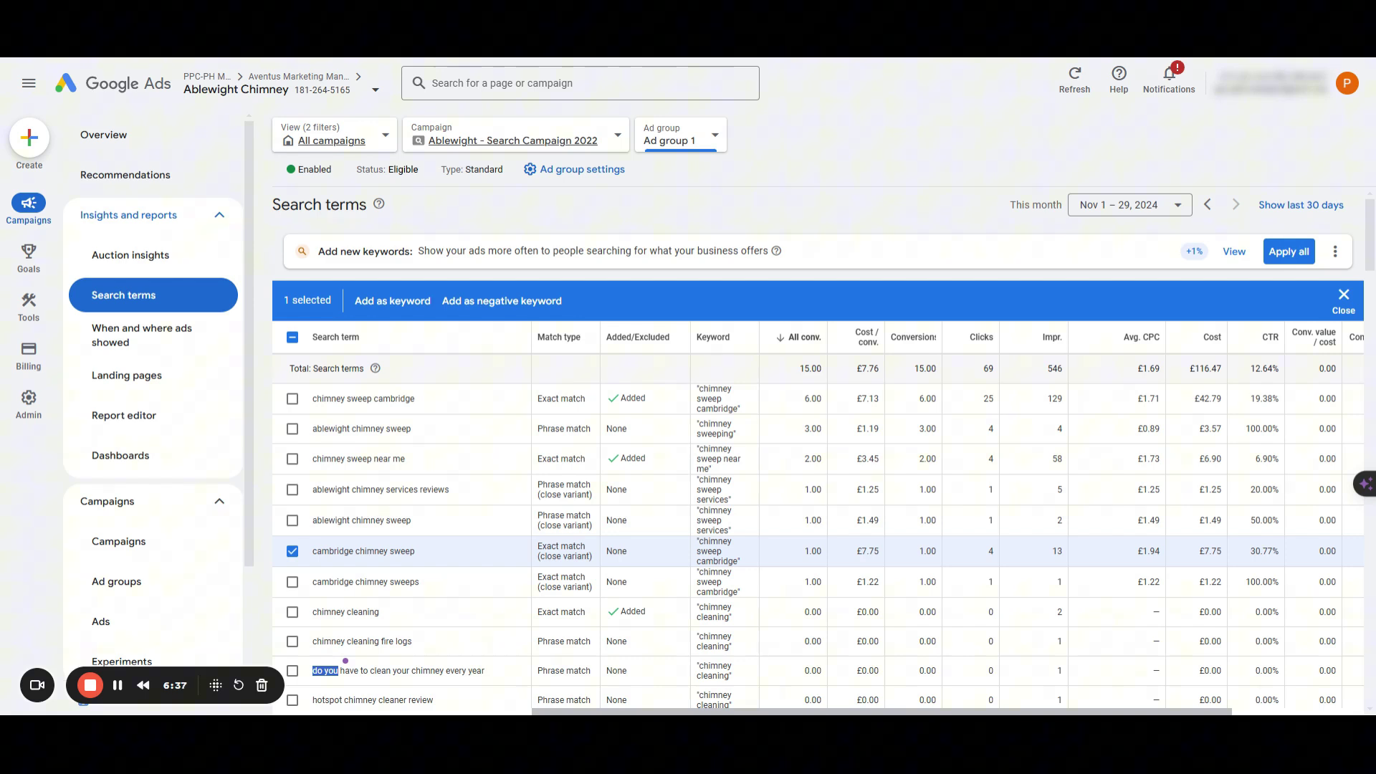
{"action": "left_click", "coordinate": [293, 458]}
{"action": "left_click", "coordinate": [292, 582]}
{"action": "left_click", "coordinate": [292, 612]}
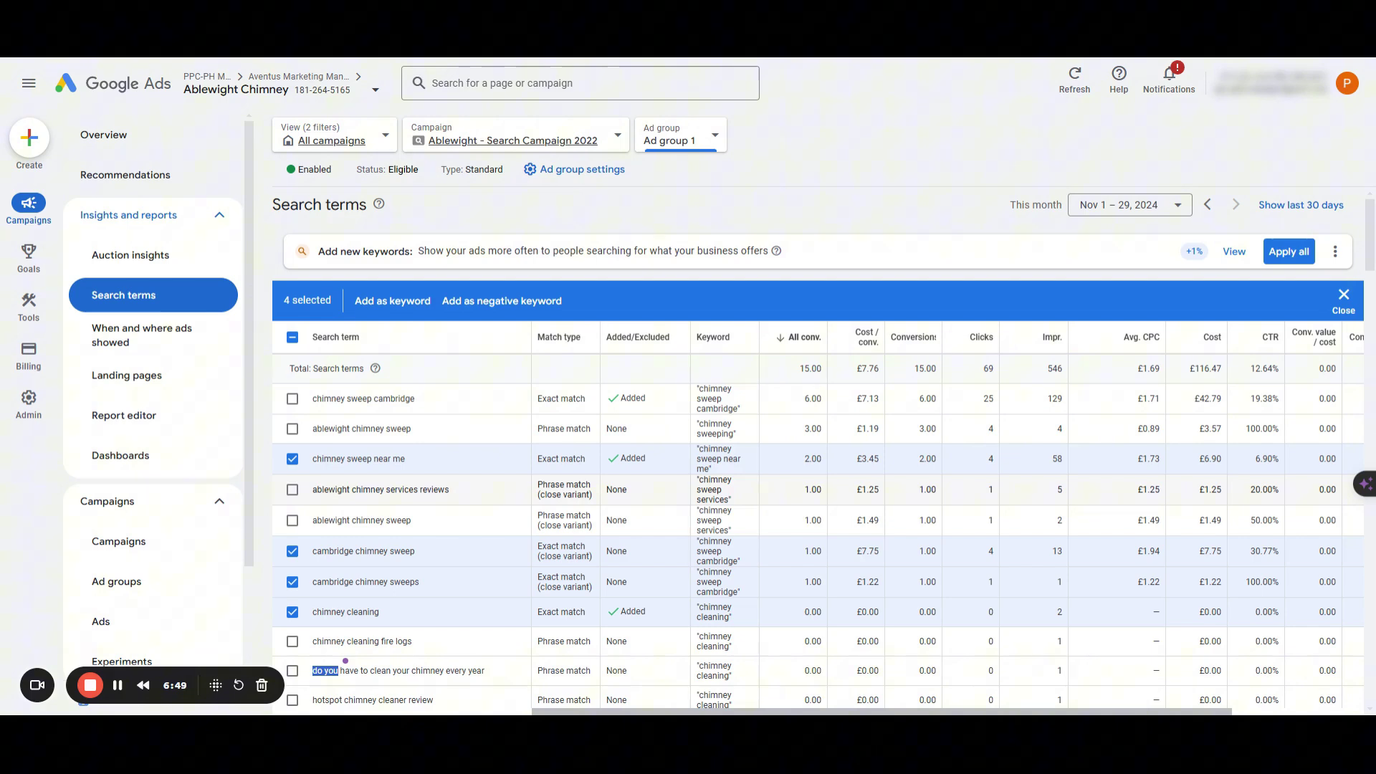
{"action": "left_click", "coordinate": [116, 582]}
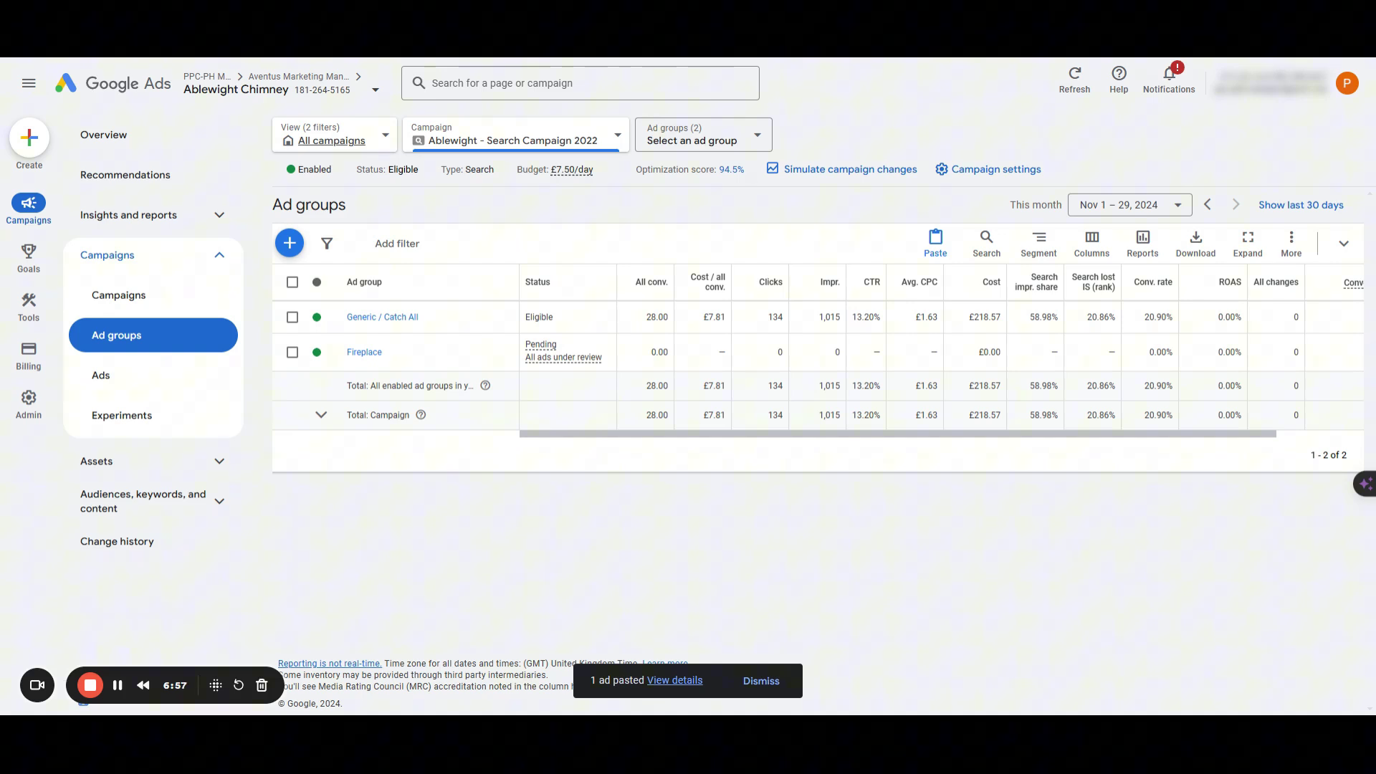
Step: Inspect the Generic / Catch All keywords, then the Fireplace ad group's pending keywords
{"action": "left_click", "coordinate": [292, 317]}
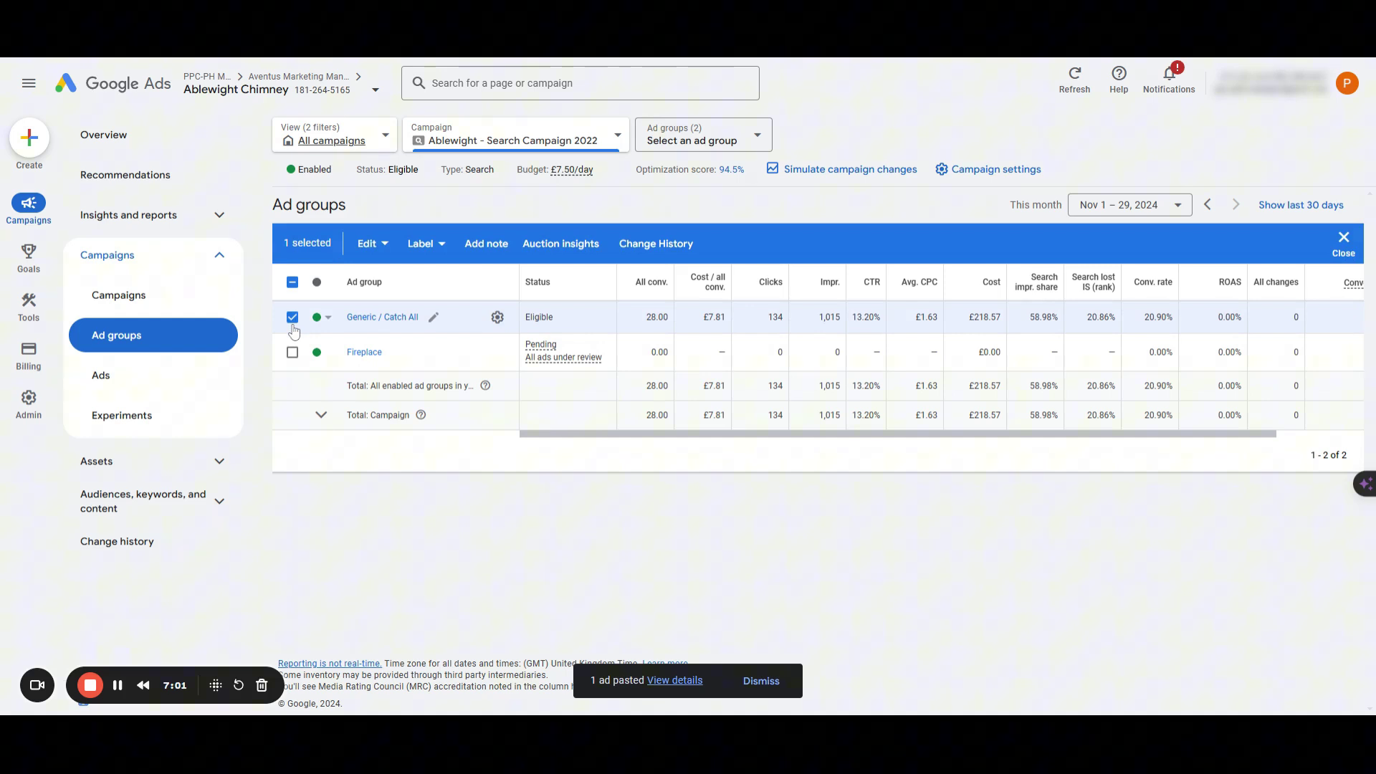
{"action": "left_click", "coordinate": [369, 318]}
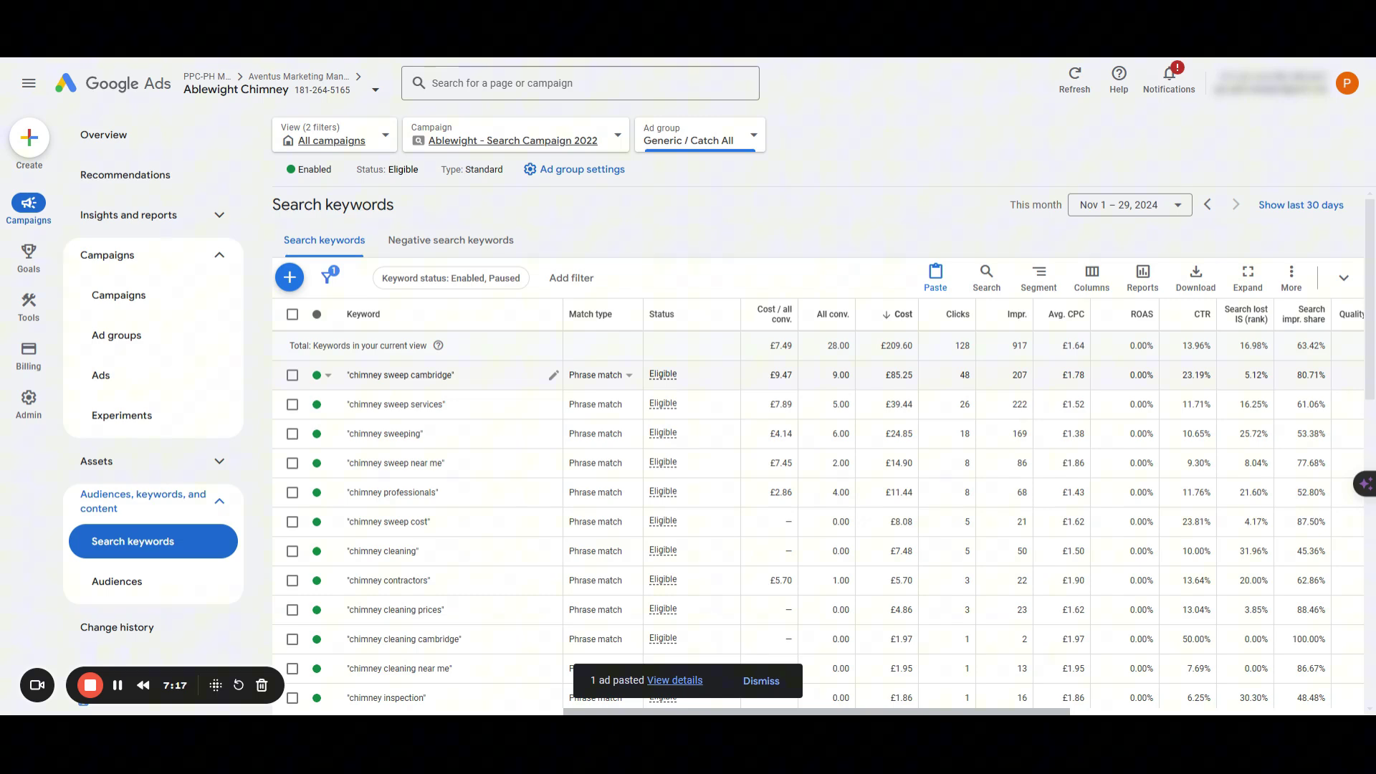
{"action": "left_click", "coordinate": [512, 140]}
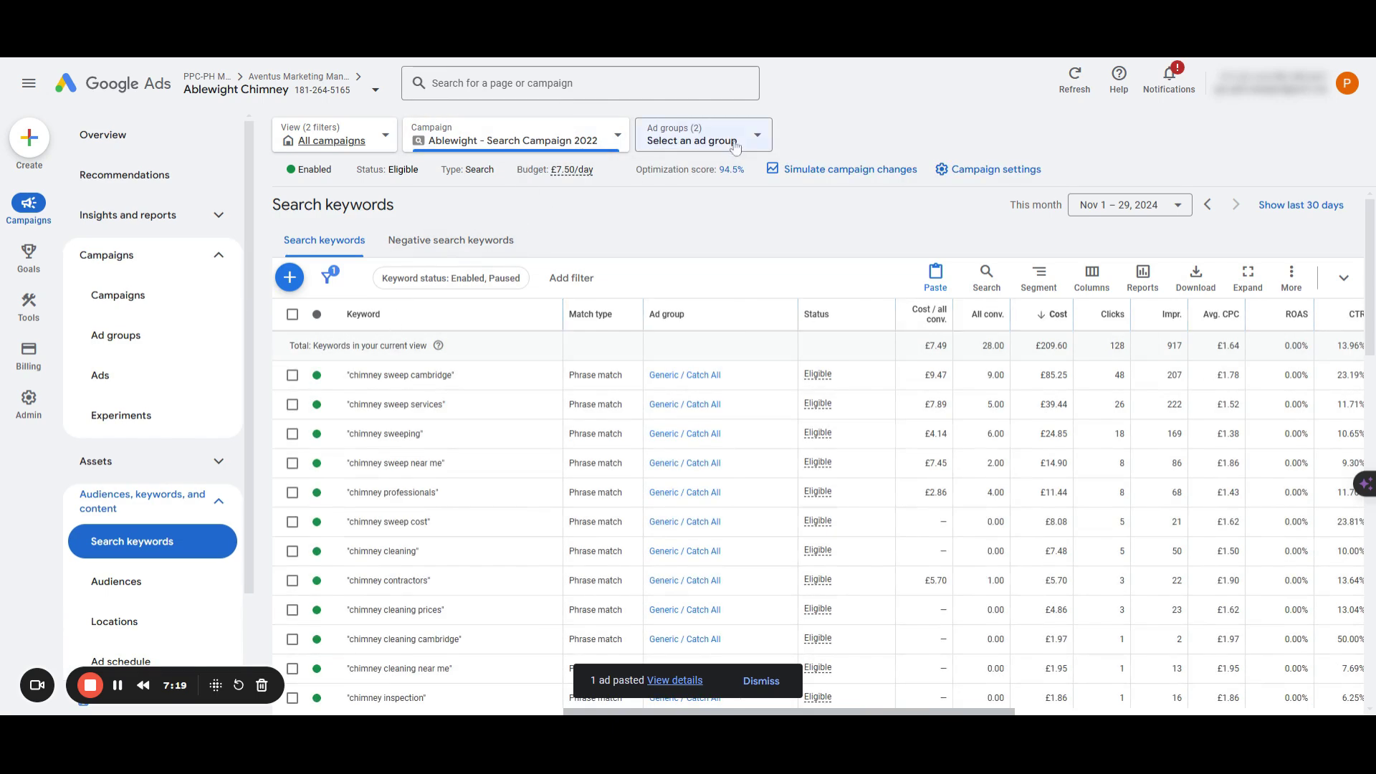
{"action": "left_click", "coordinate": [735, 146]}
{"action": "left_click", "coordinate": [738, 271]}
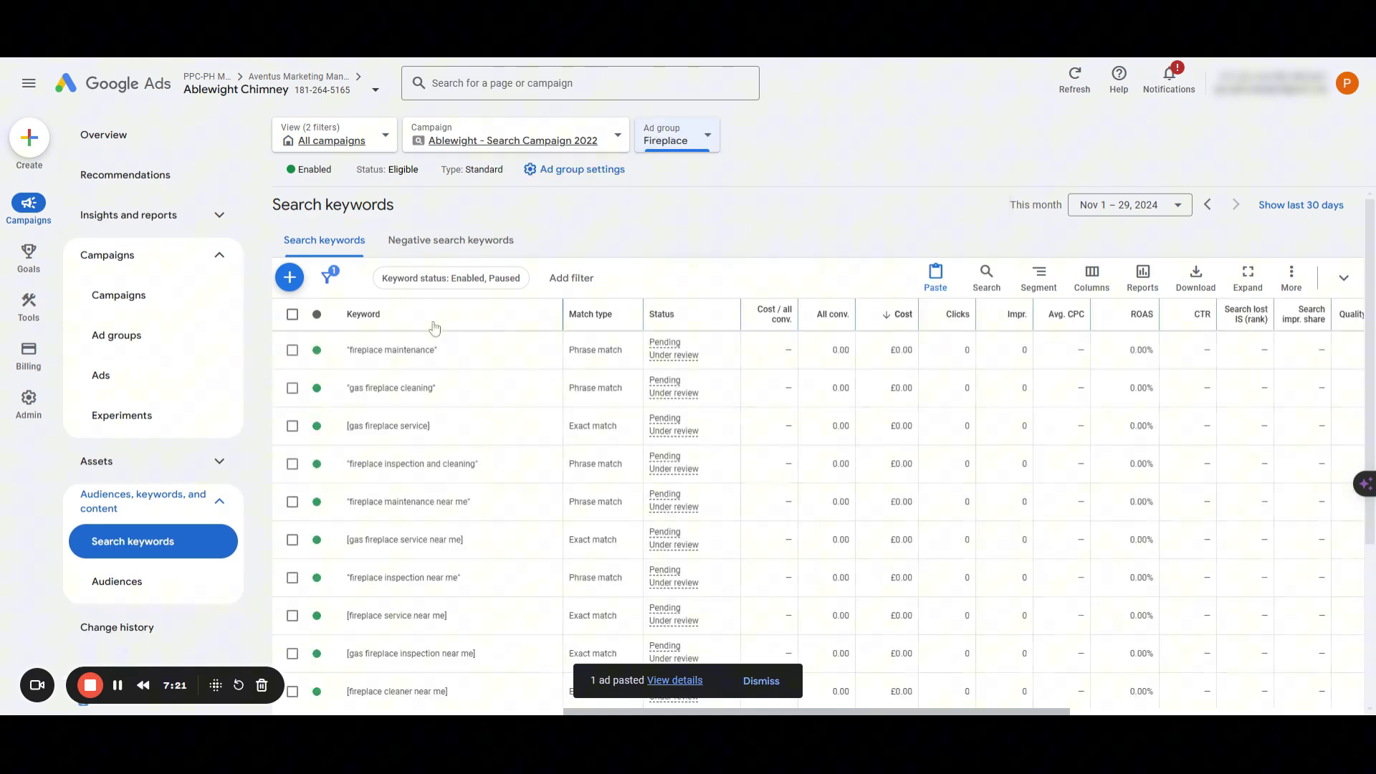
{"action": "scroll", "coordinate": [553, 375], "scroll_direction": "down", "scroll_amount": 4}
{"action": "scroll", "coordinate": [562, 407], "scroll_direction": "up", "scroll_amount": 3}
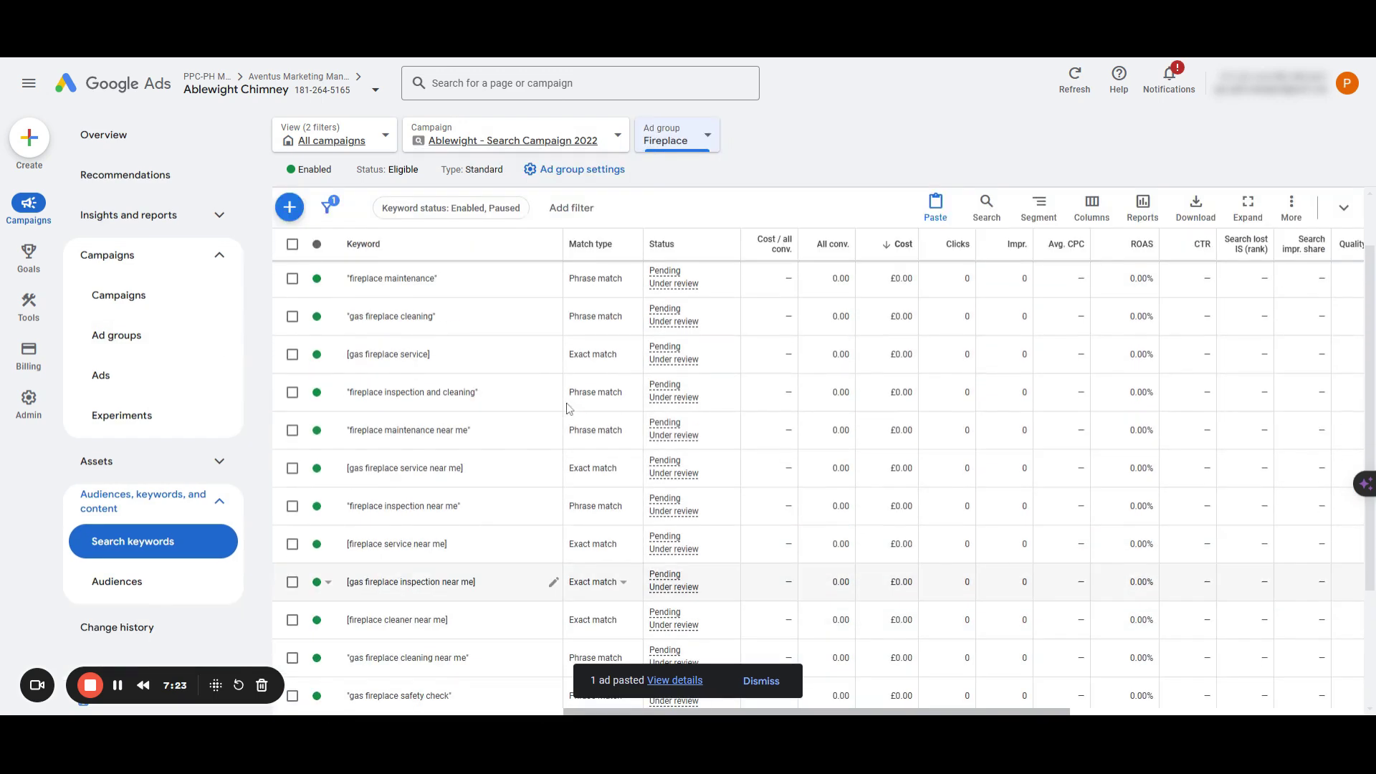
{"action": "scroll", "coordinate": [568, 408], "scroll_direction": "up", "scroll_amount": 1}
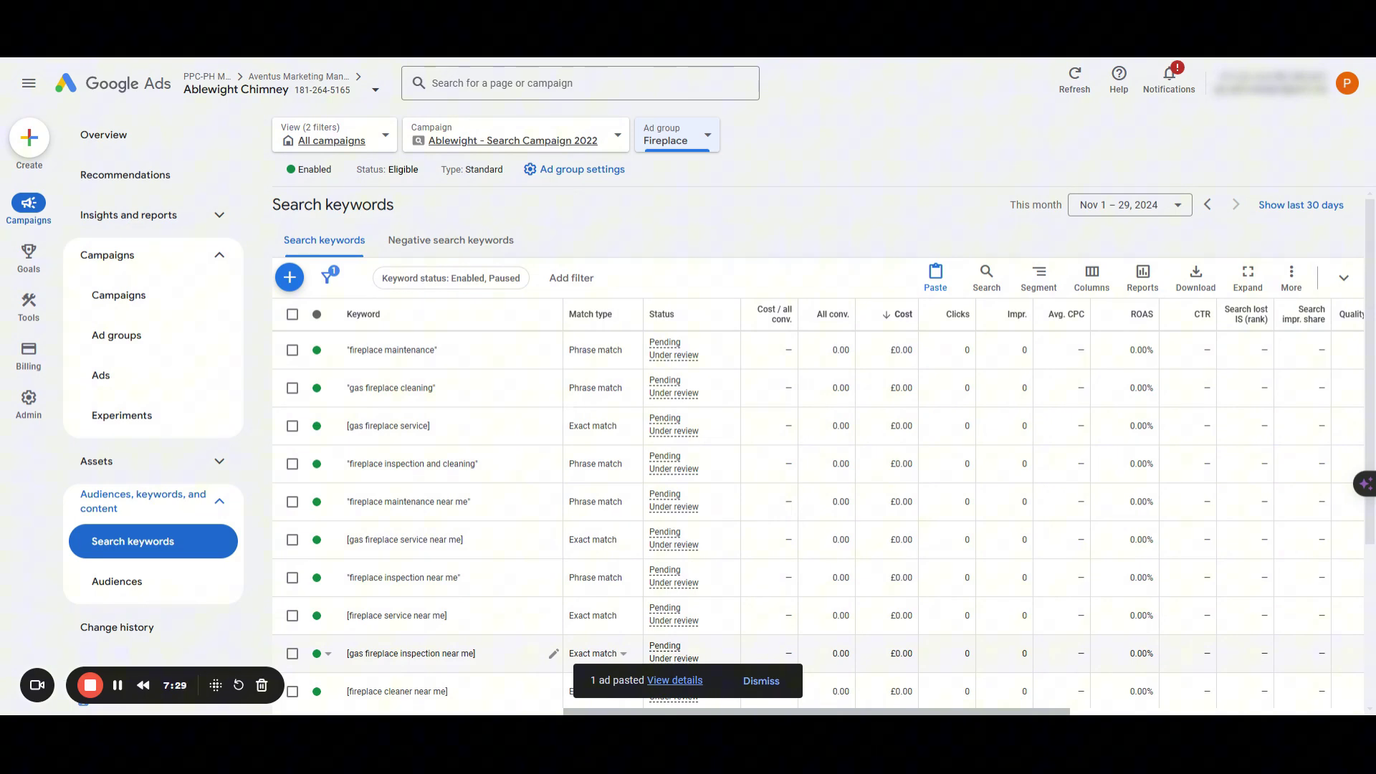
Step: Check the Fireplace ad, then display the Generic / Catch All ads
{"action": "left_click", "coordinate": [202, 380]}
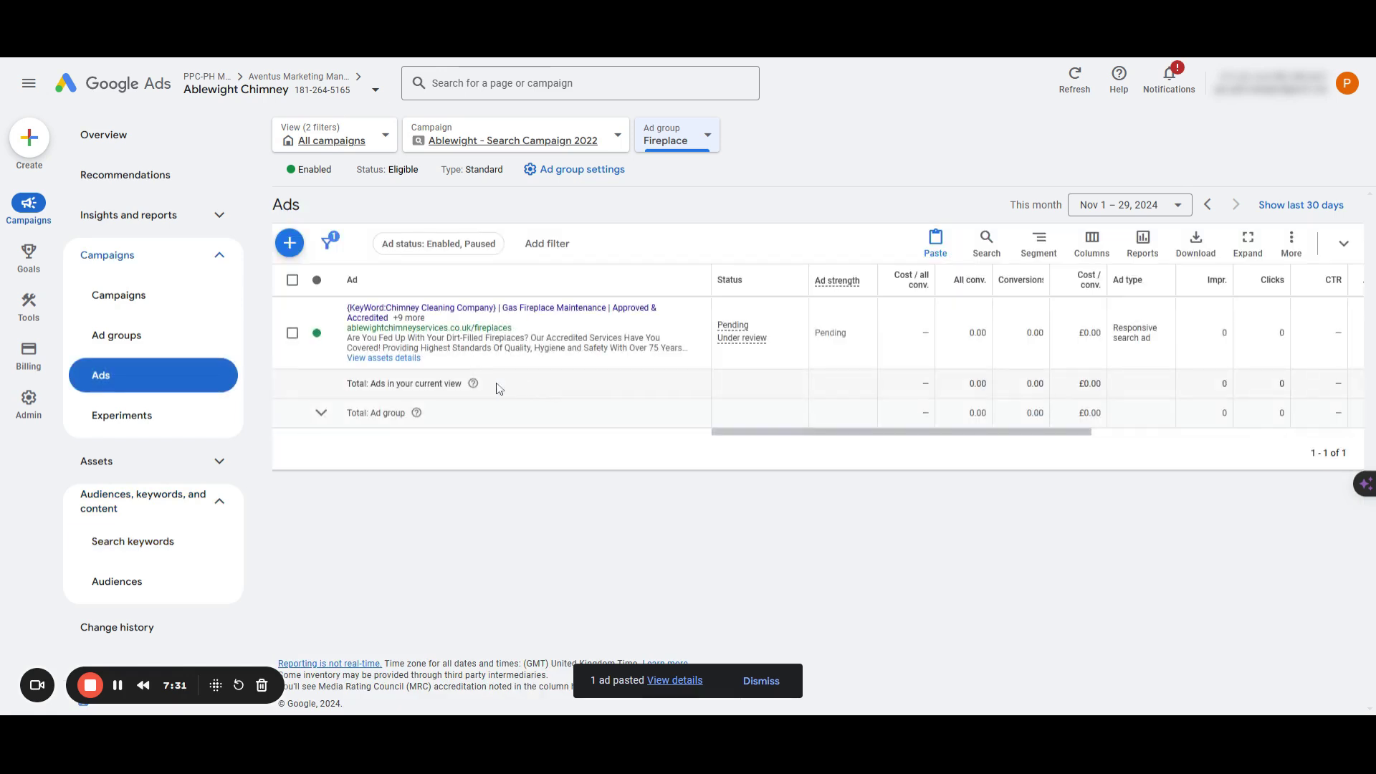
{"action": "left_click", "coordinate": [292, 332]}
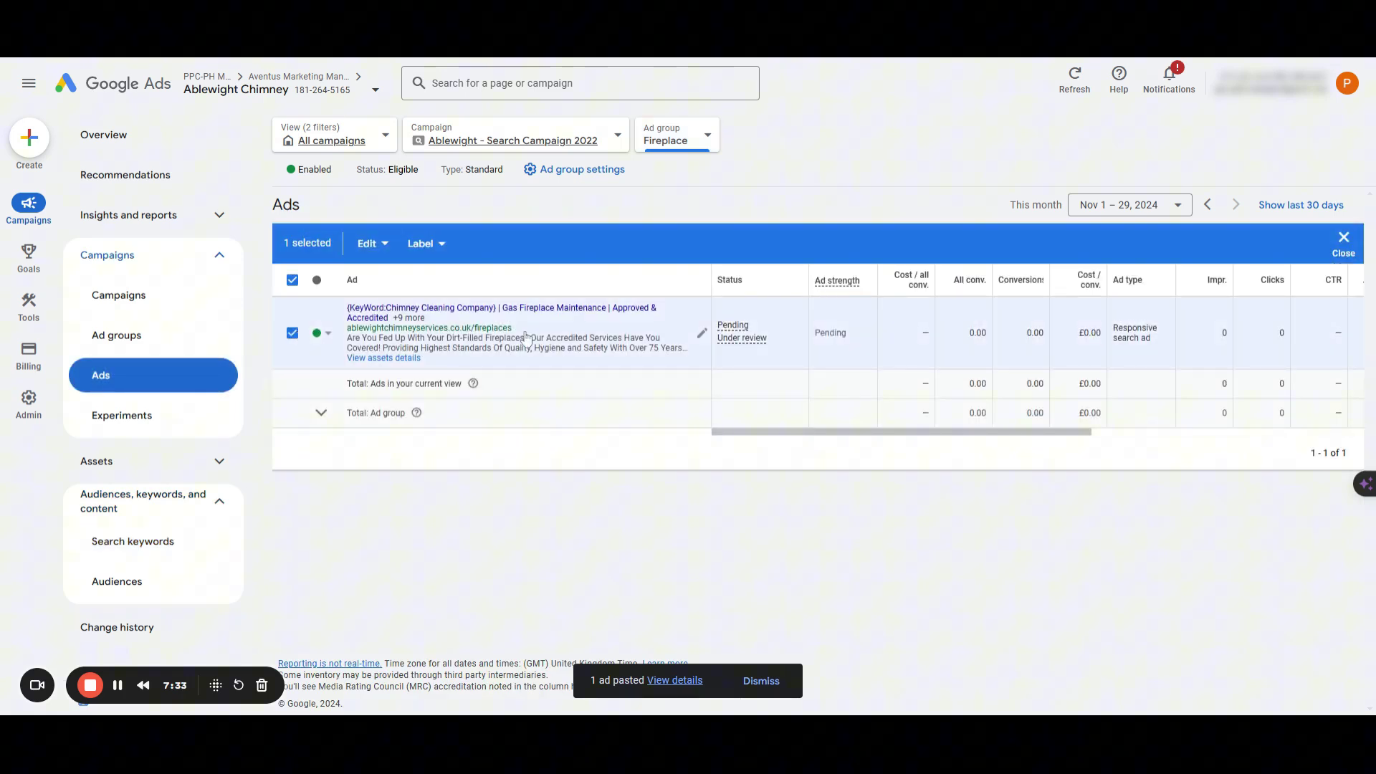
{"action": "left_click", "coordinate": [668, 149]}
{"action": "left_click", "coordinate": [703, 303]}
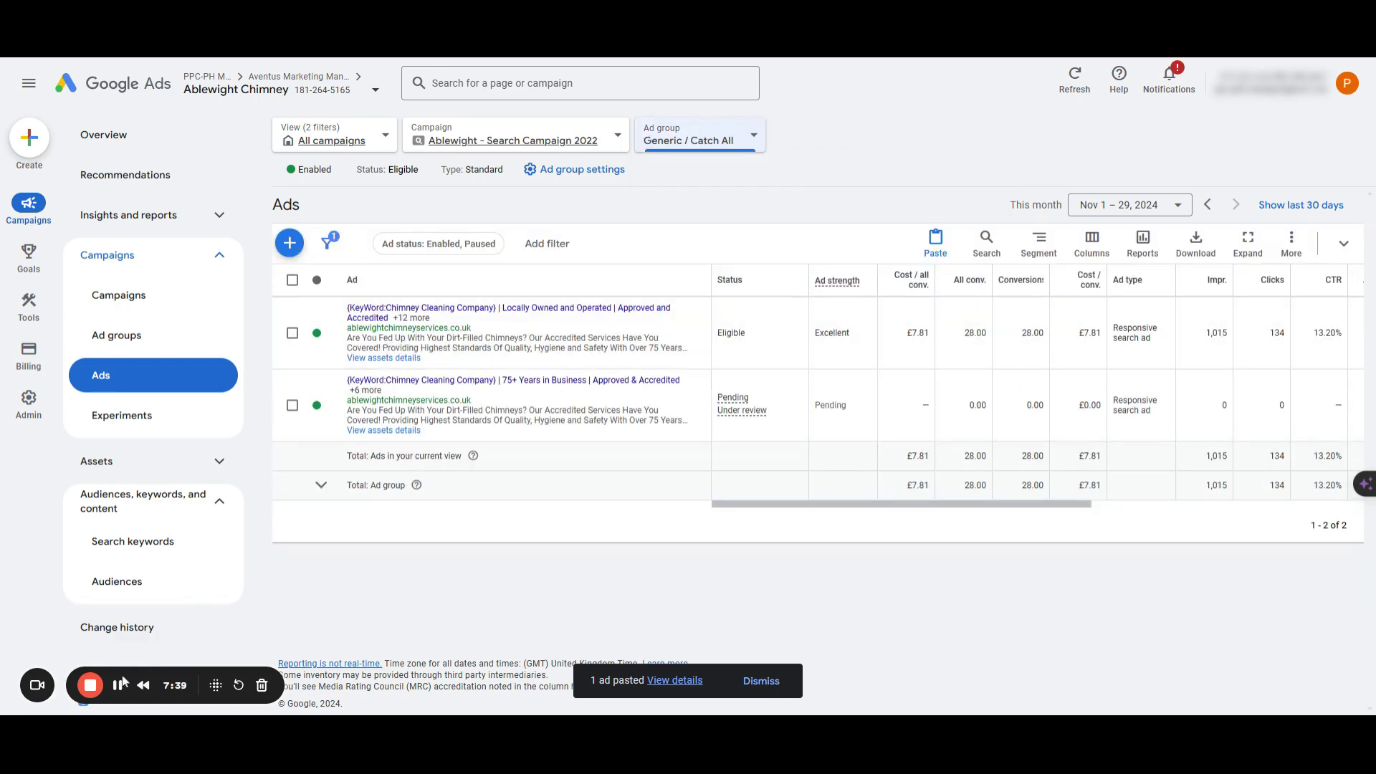
Step: Add and save campaign negative keywords: how to, do you, how often, diy, amazon, online
{"action": "left_click", "coordinate": [132, 541]}
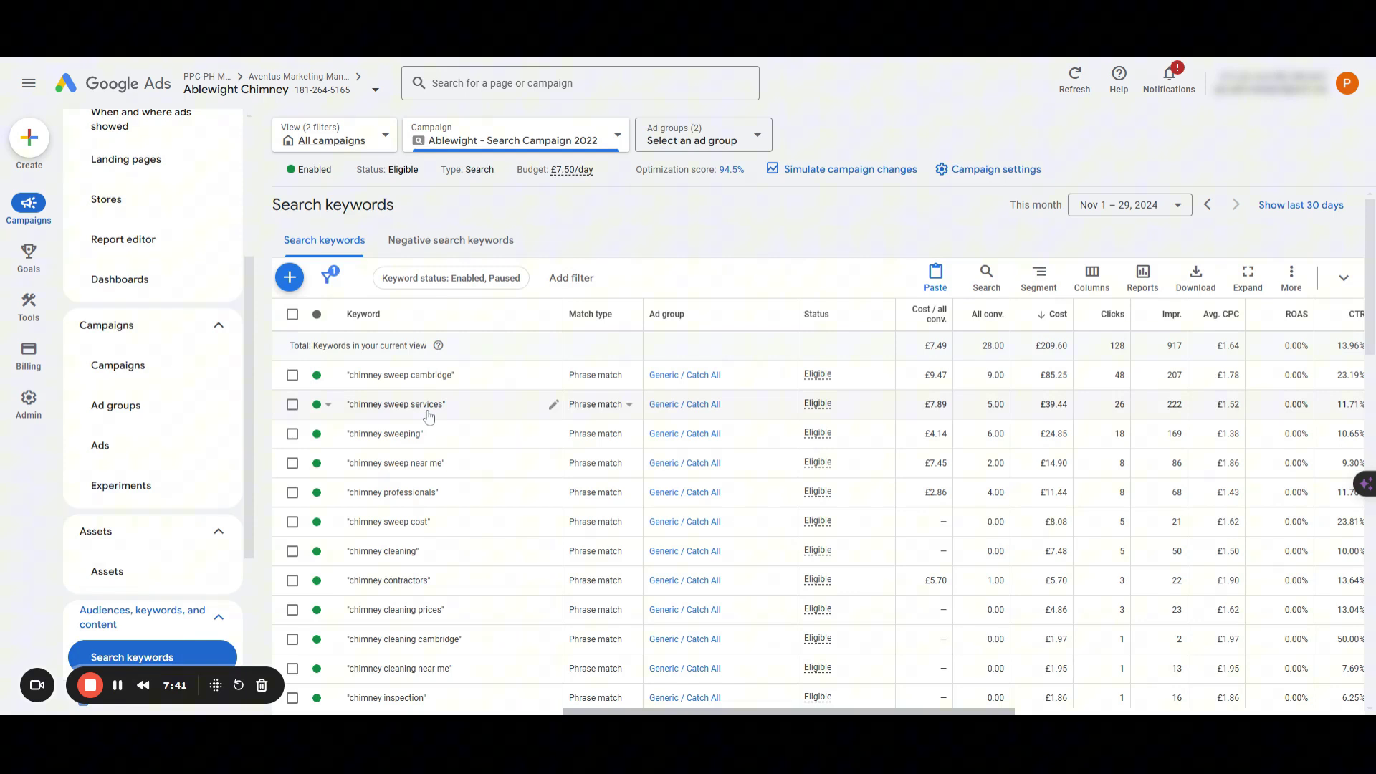
{"action": "left_click", "coordinate": [445, 240]}
{"action": "left_click", "coordinate": [289, 277]}
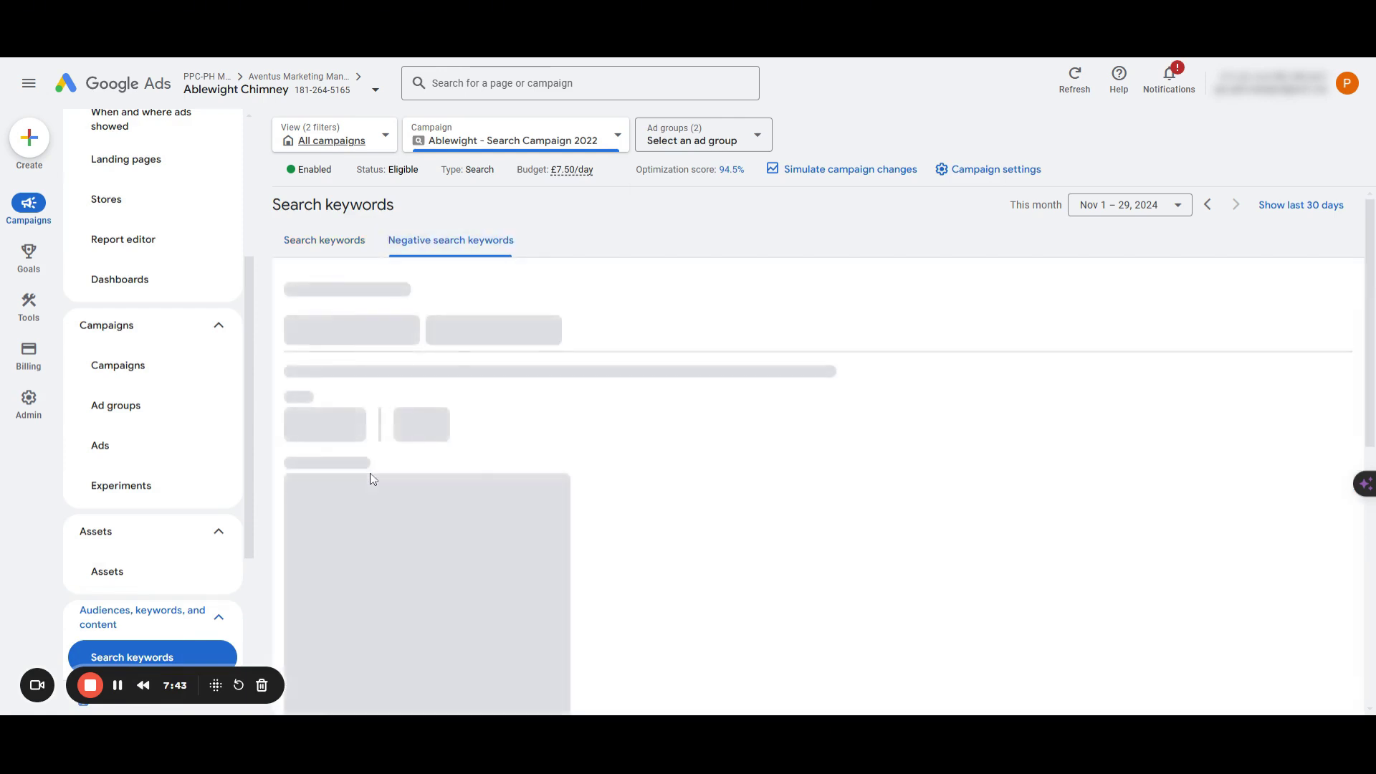
{"action": "left_click", "coordinate": [372, 478]}
{"action": "scroll", "coordinate": [372, 478], "scroll_direction": "down", "scroll_amount": 3}
{"action": "type", "text": "\"how to"}
{"action": "type", "text": "\""}
{"action": "key", "text": "Return"}
{"action": "type", "text": "\"do you\""}
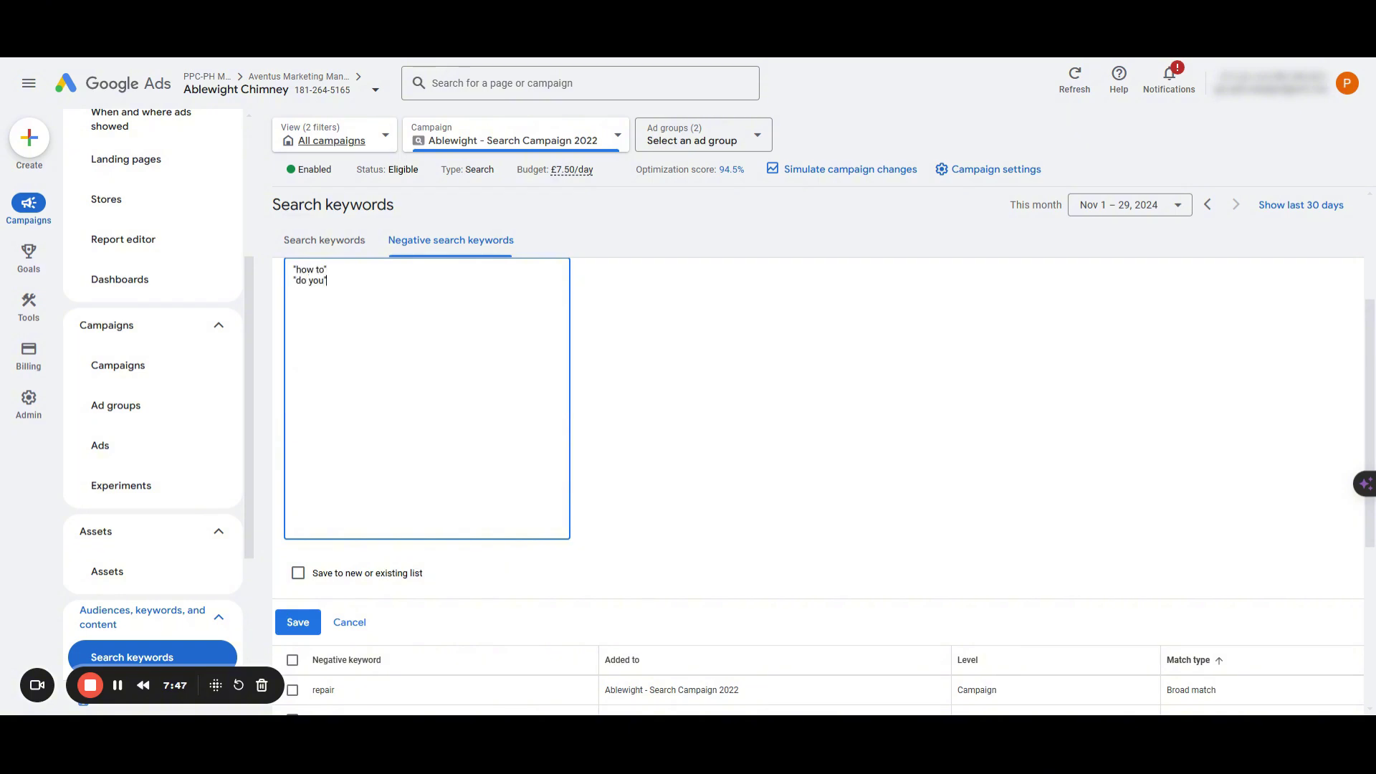
{"action": "key", "text": "Return"}
{"action": "type", "text": "\"how of"}
{"action": "type", "text": "ten\" \"diy"}
{"action": "type", "text": "\""}
{"action": "key", "text": "Return"}
{"action": "type", "text": "\"amazon\""}
{"action": "key", "text": "Return"}
{"action": "type", "text": "\"online\""}
{"action": "scroll", "coordinate": [566, 558], "scroll_direction": "up", "scroll_amount": 2}
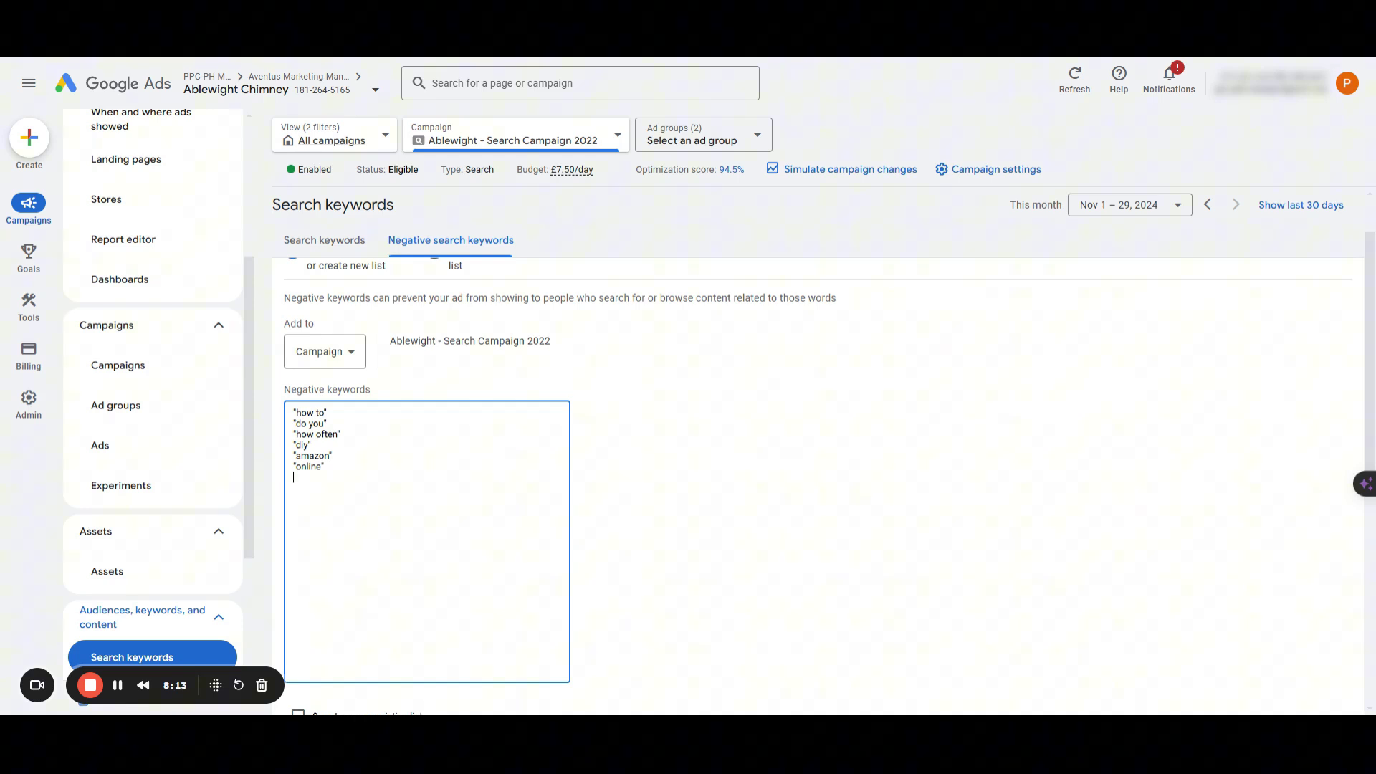
{"action": "scroll", "coordinate": [584, 510], "scroll_direction": "down", "scroll_amount": 5}
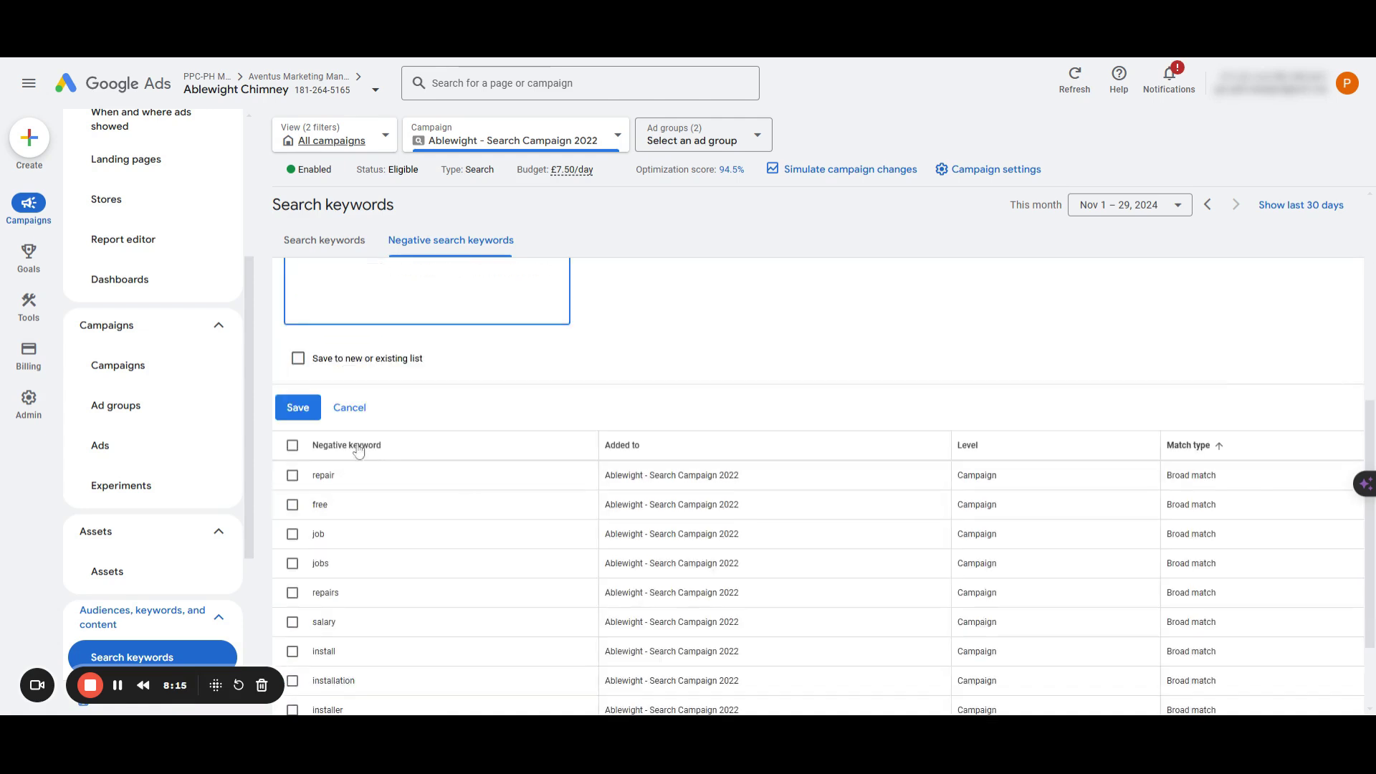
{"action": "left_click", "coordinate": [295, 403]}
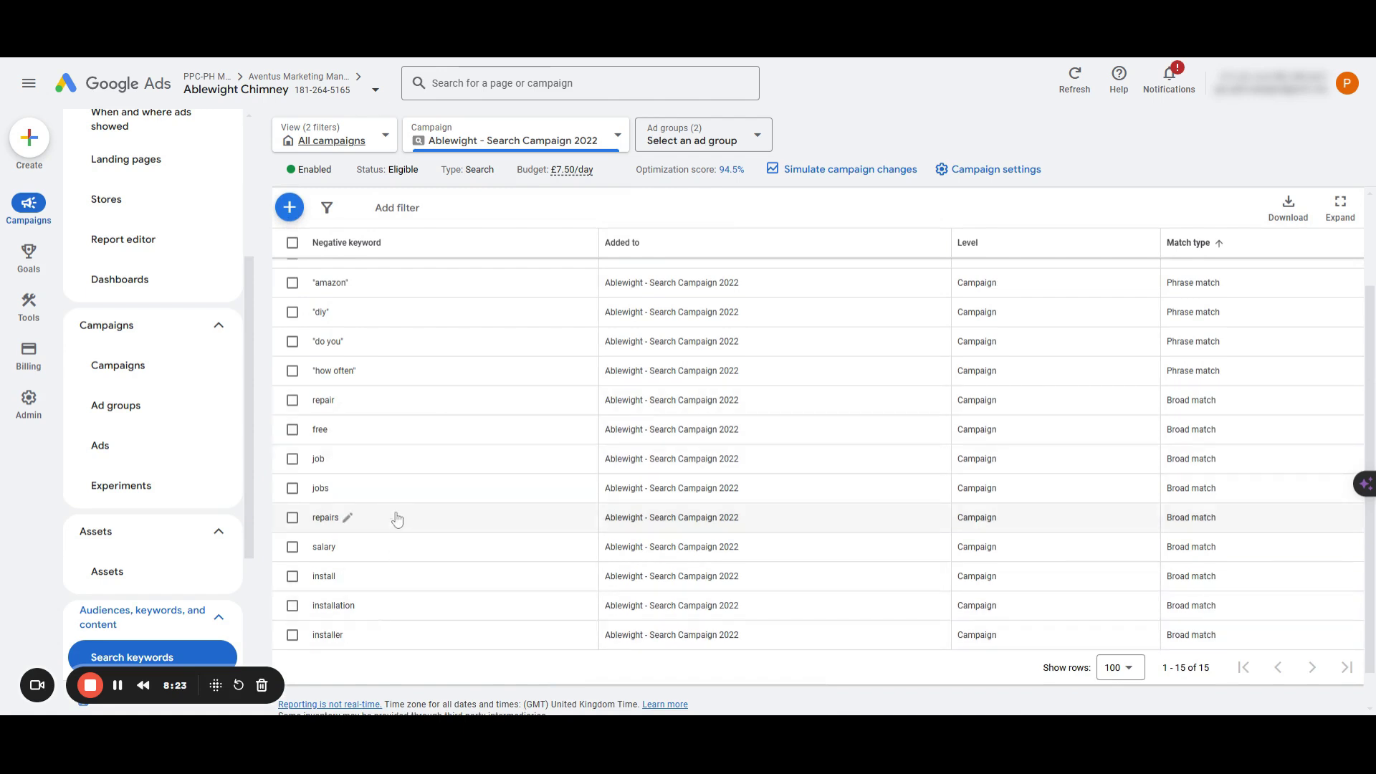
Step: Look over the install and repairs negatives, then return to the Campaigns overview
{"action": "left_click", "coordinate": [292, 576]}
{"action": "left_click", "coordinate": [293, 518]}
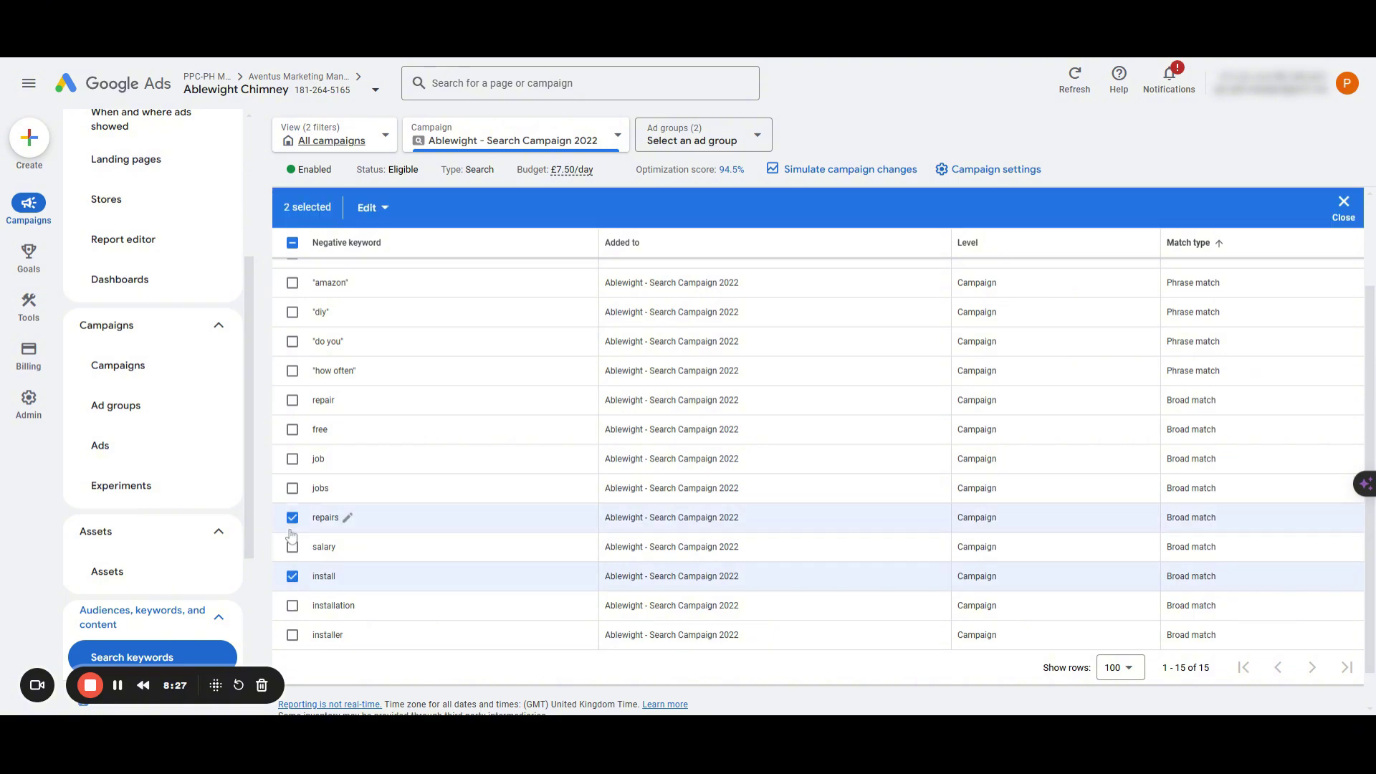
{"action": "left_click", "coordinate": [118, 685]}
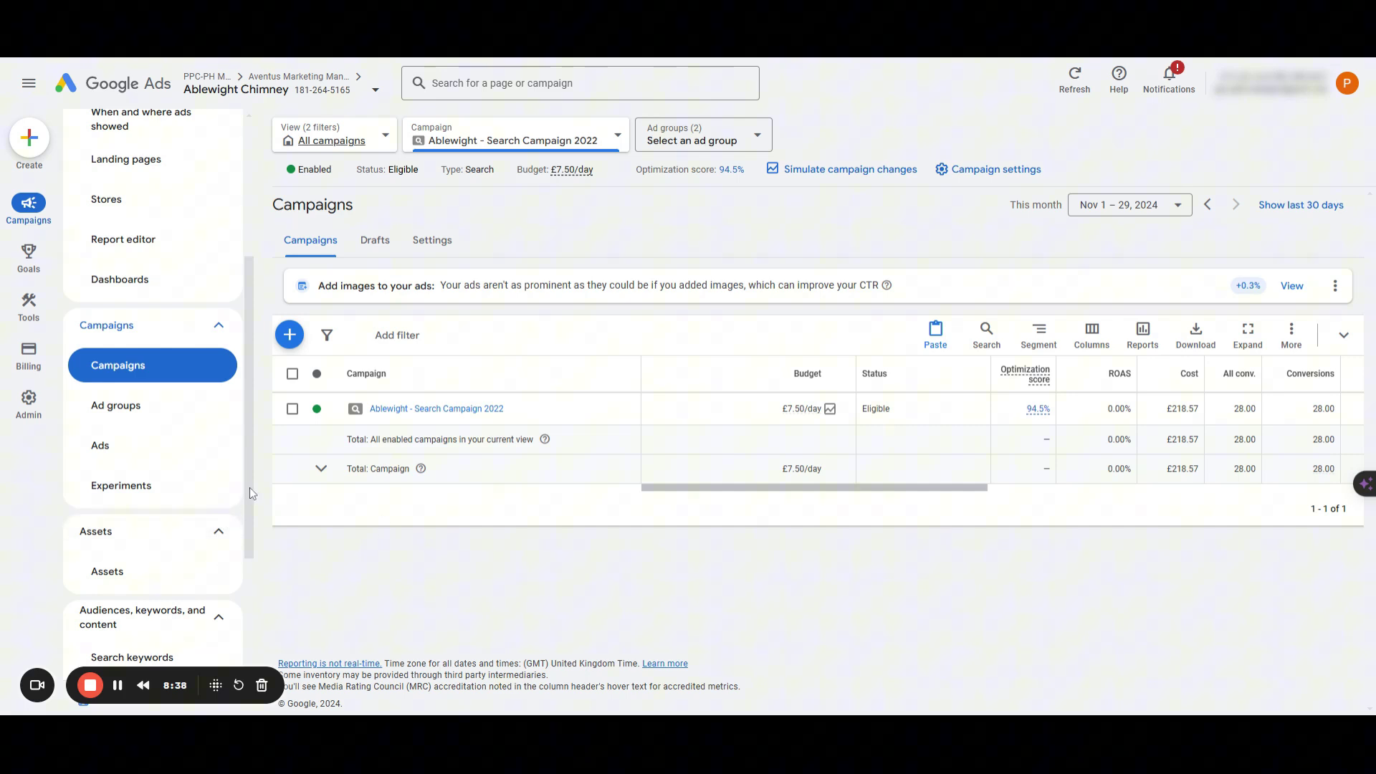
{"action": "left_click_drag", "start_coordinate": [249, 487], "coordinate": [248, 578]}
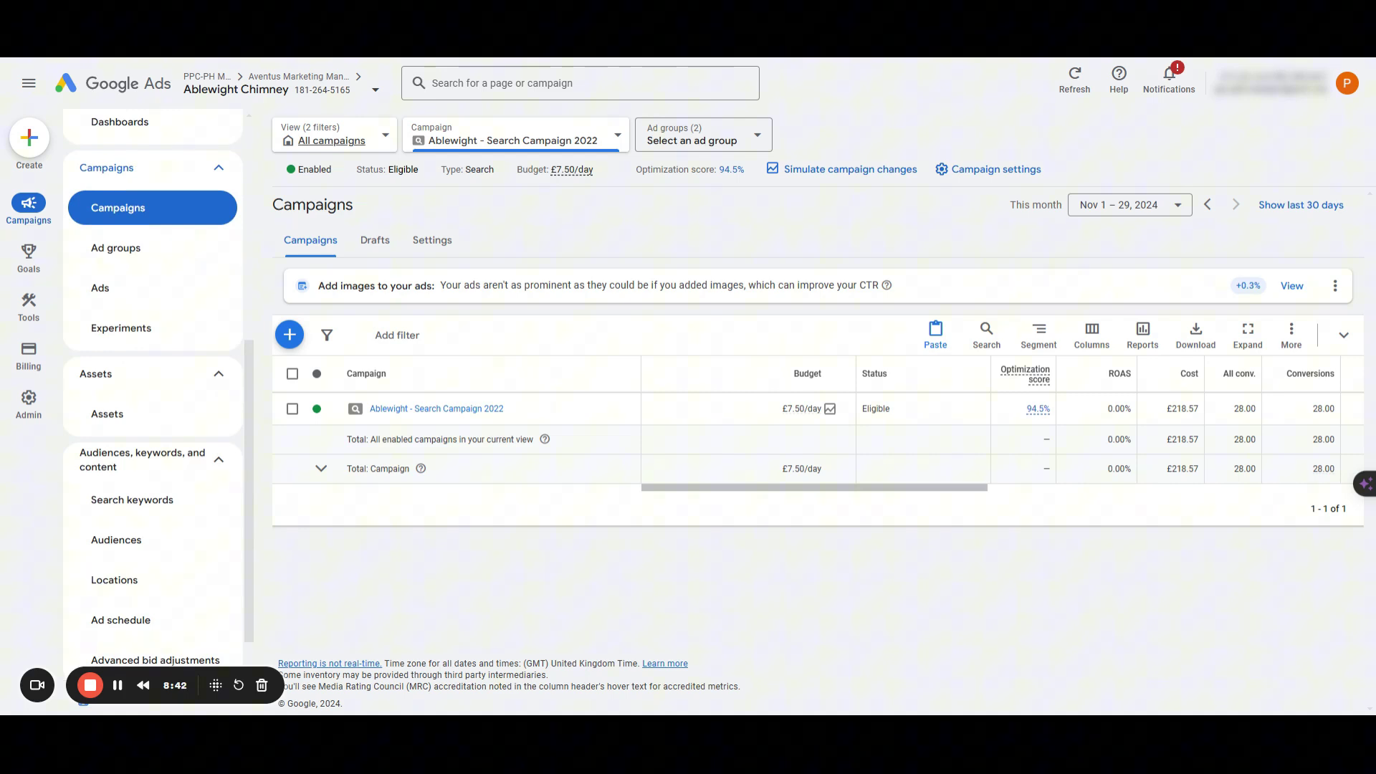
{"action": "left_click_drag", "start_coordinate": [249, 577], "coordinate": [250, 579]}
{"action": "left_click_drag", "start_coordinate": [875, 495], "coordinate": [1119, 504]}
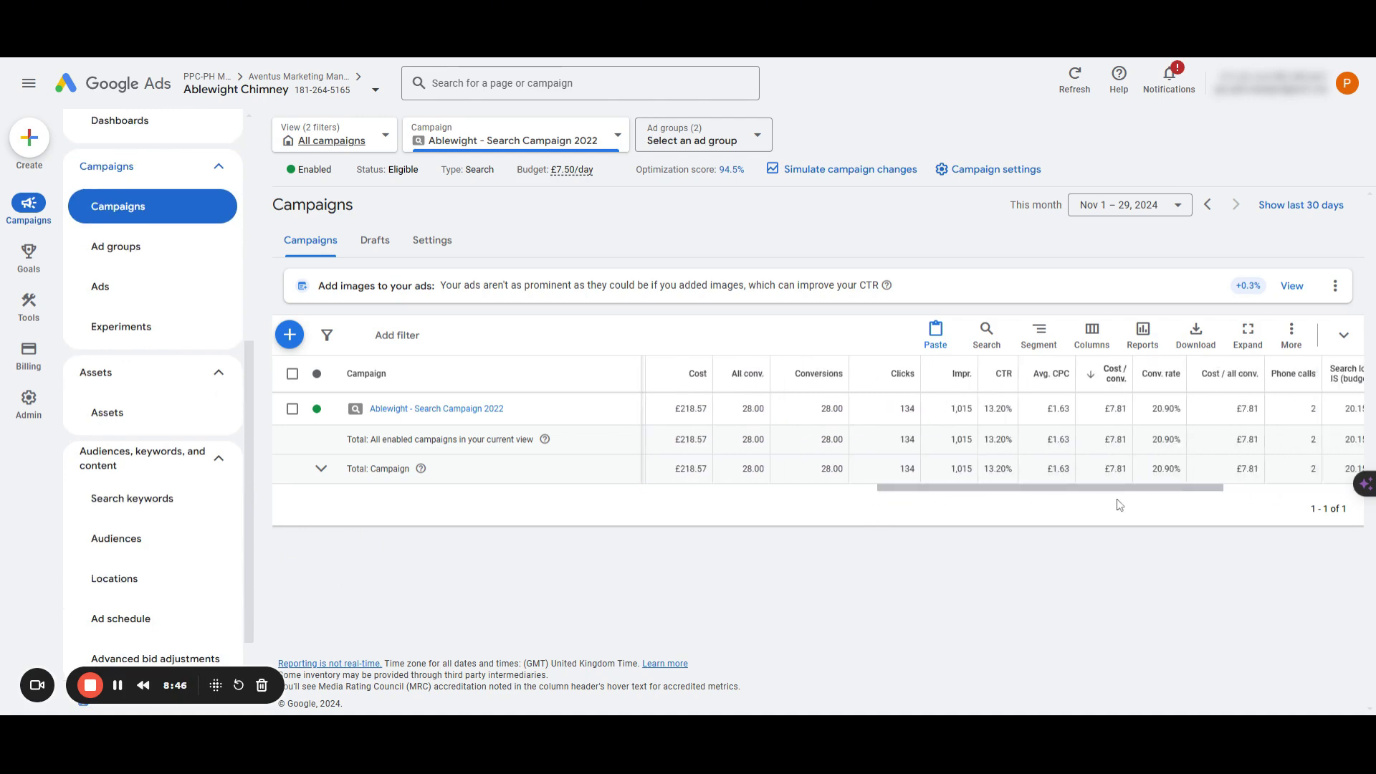